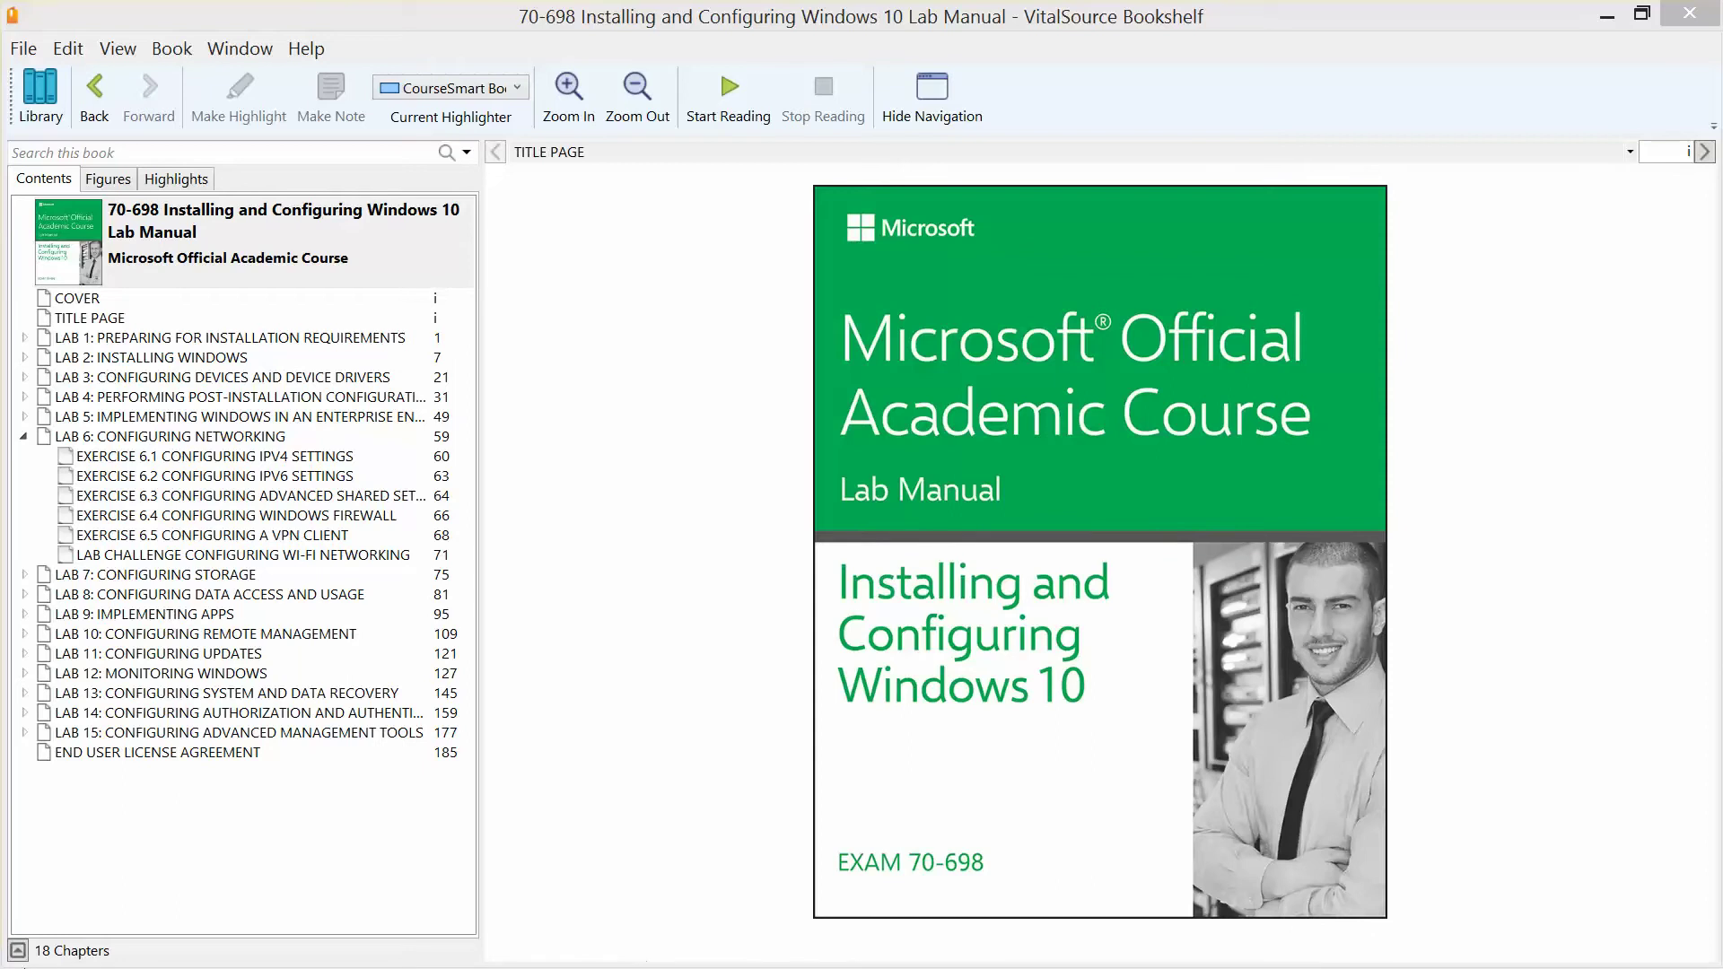
Go to Lab 6 Exercise 6.5, Configuring a VPN Client, then minimize Bookshelf.
{"action": "left_click", "coordinate": [255, 438]}
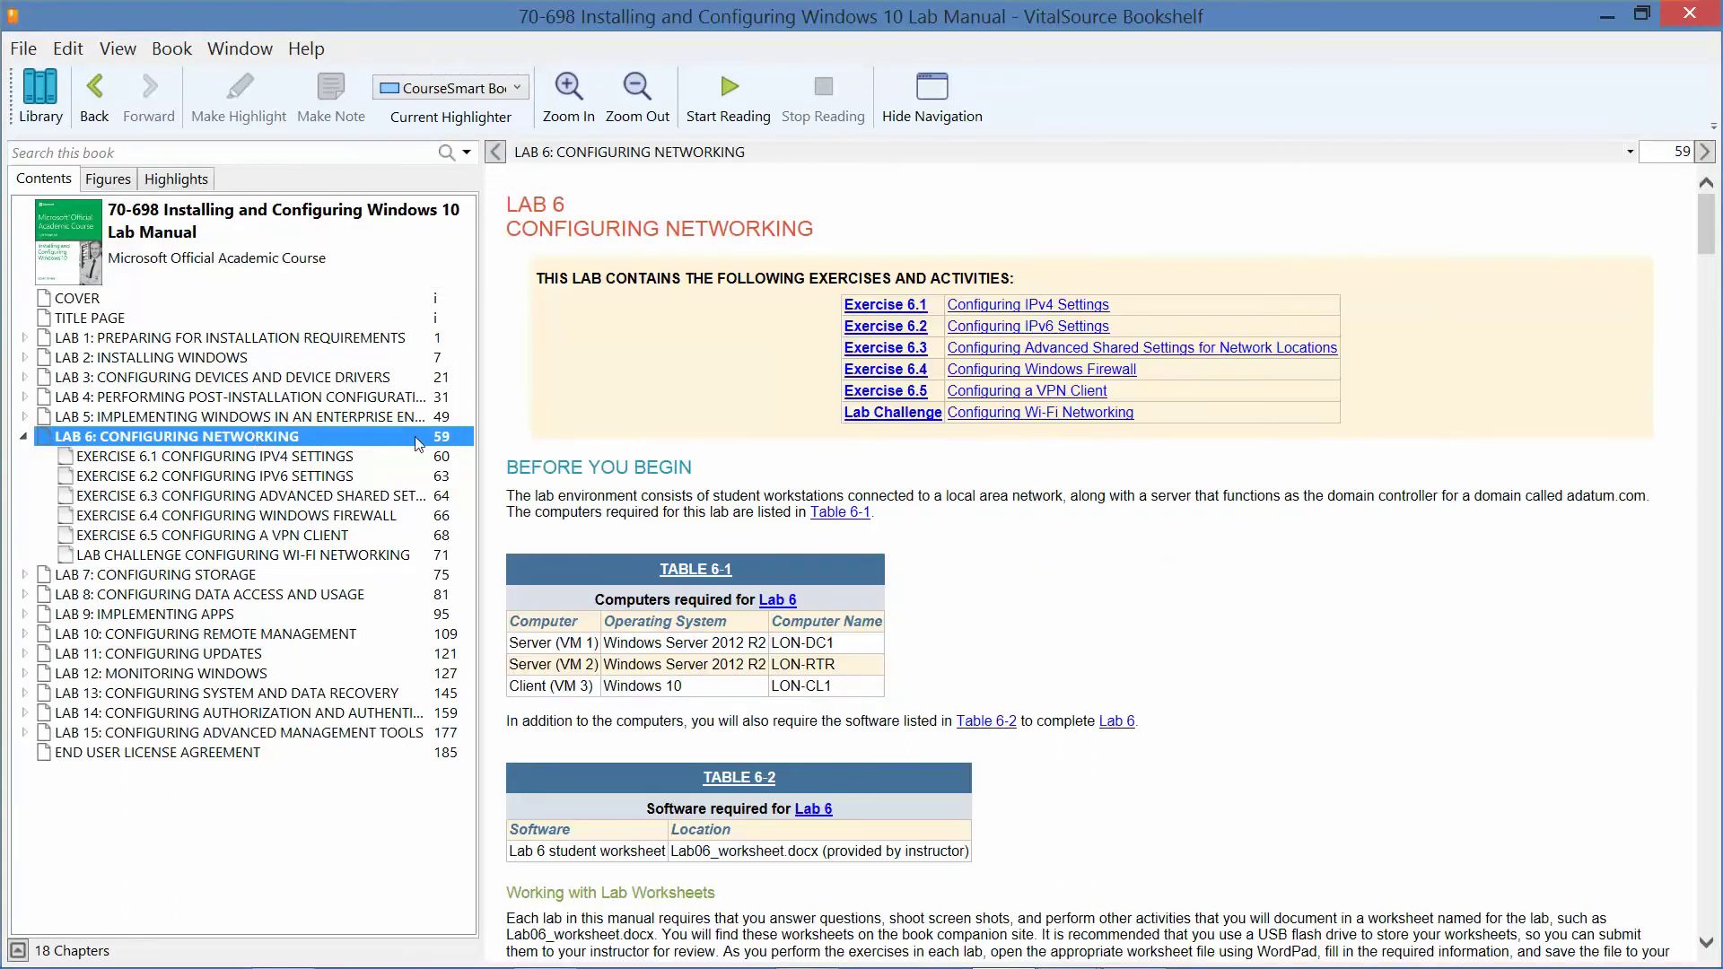
{"action": "left_click", "coordinate": [1012, 395]}
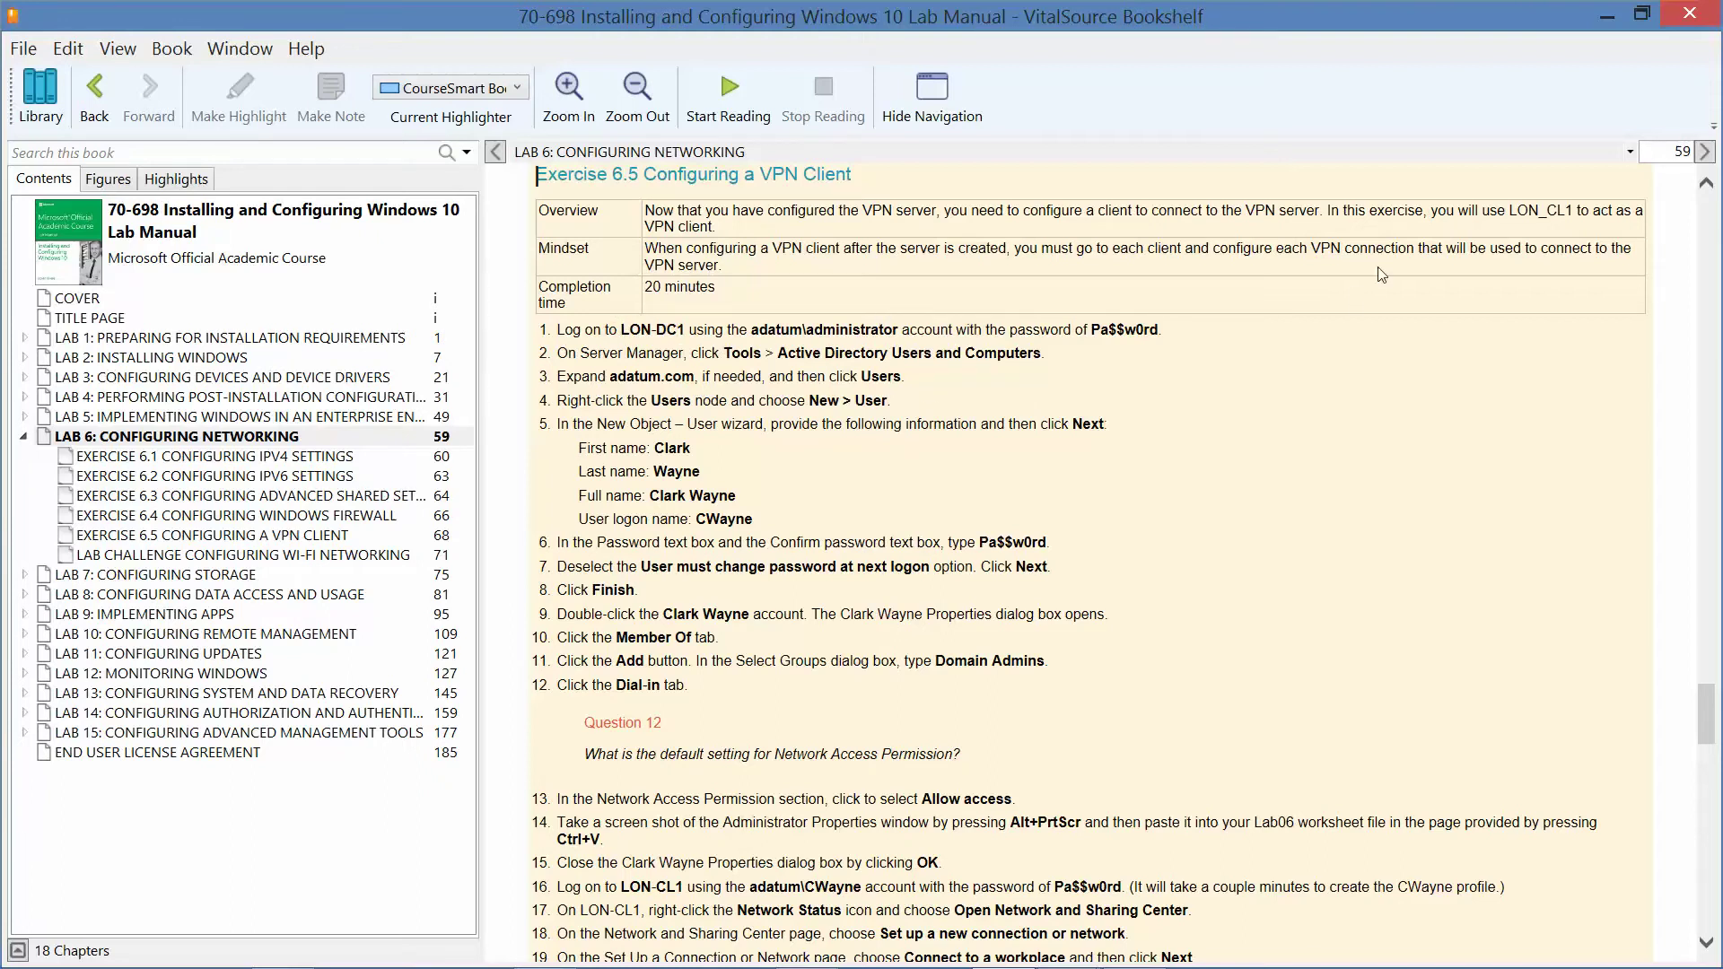
{"action": "left_click", "coordinate": [1606, 14]}
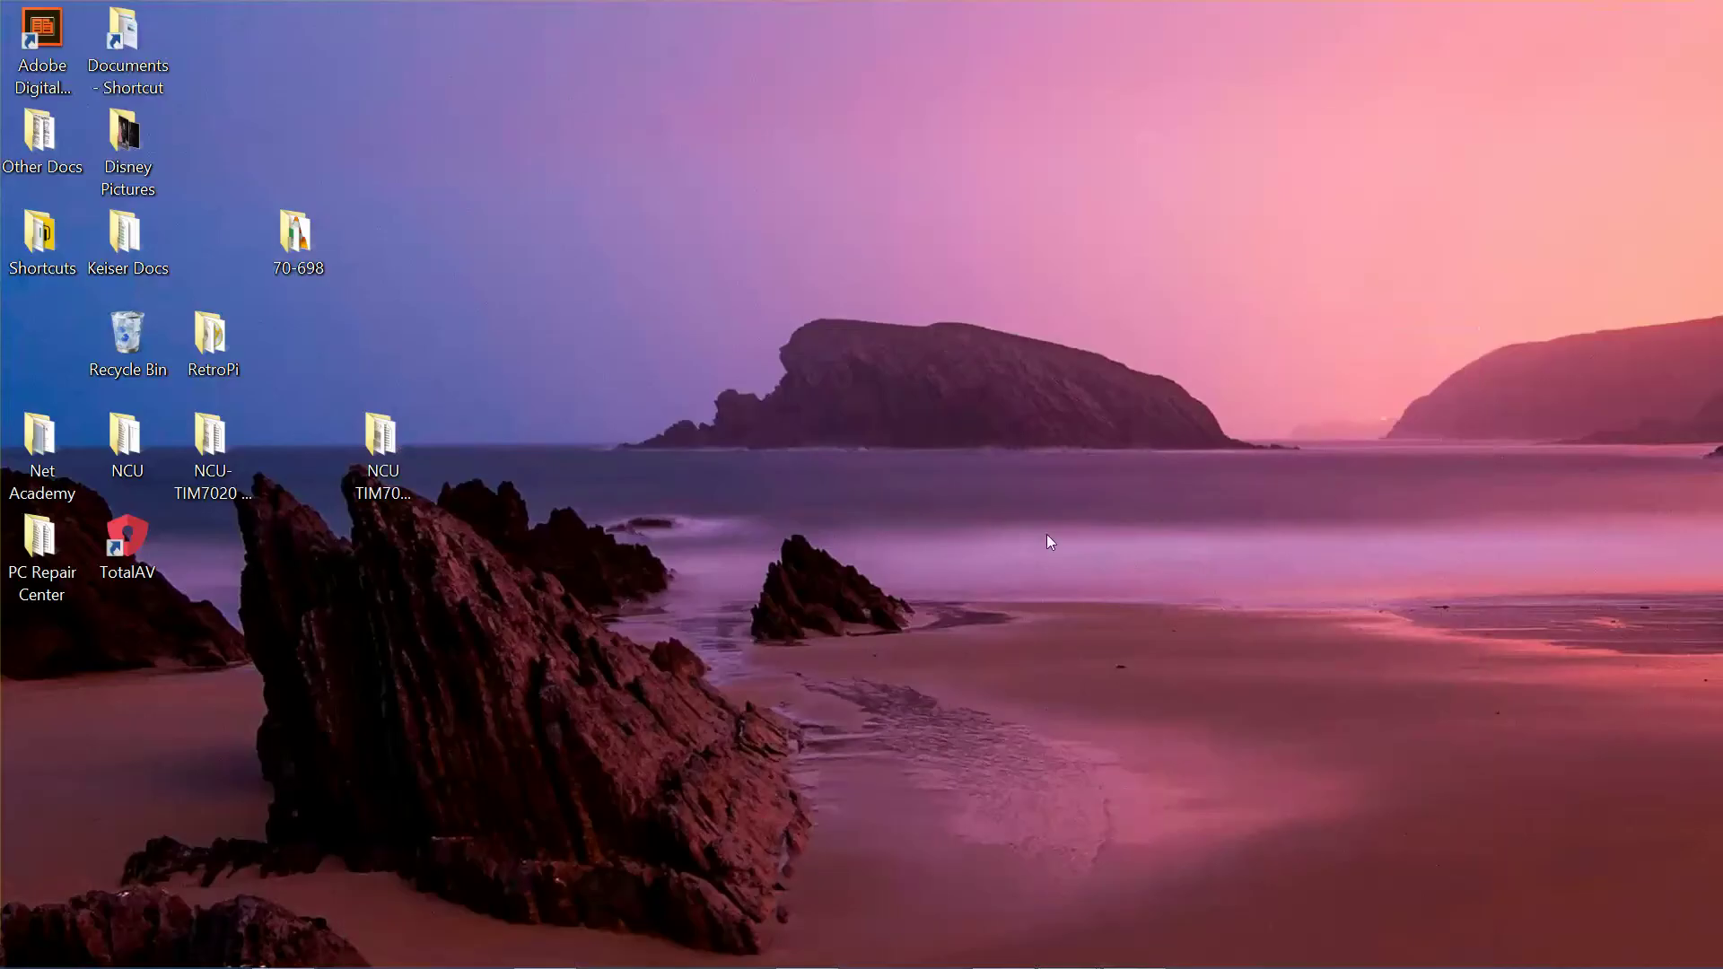
Switch to LON-DC1 and launch Active Directory Users and Computers from Server Manager's Tools menu.
{"action": "mouse_move", "coordinate": [1064, 951]}
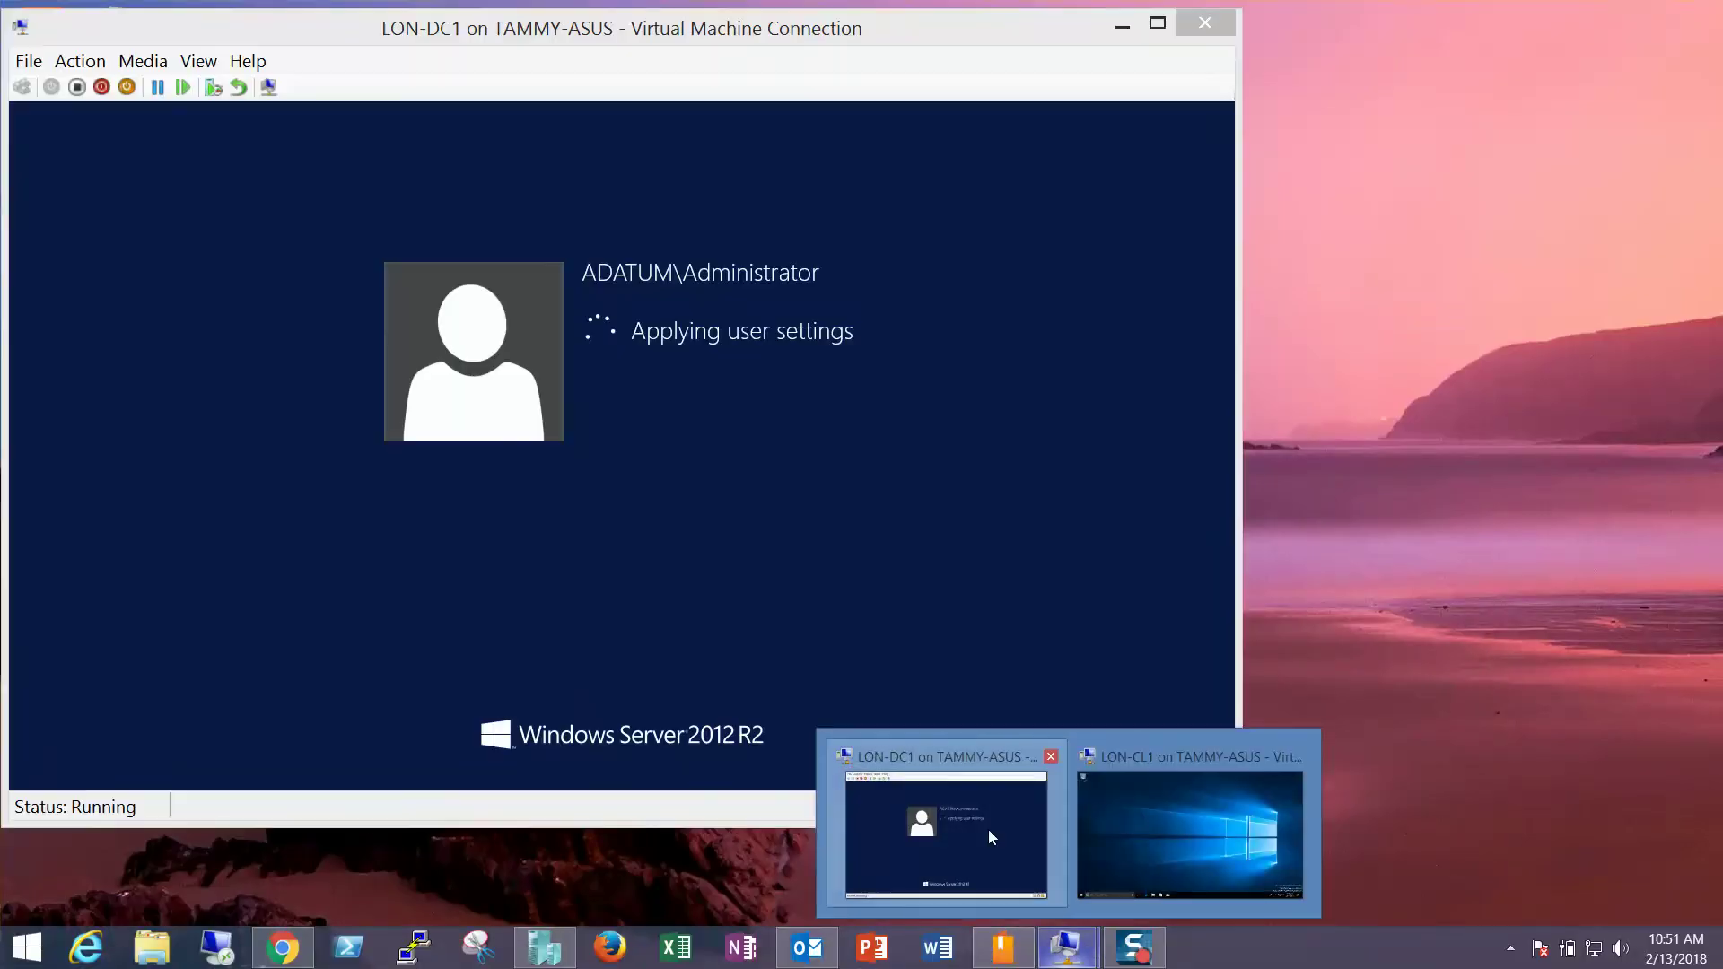
{"action": "left_click", "coordinate": [988, 829]}
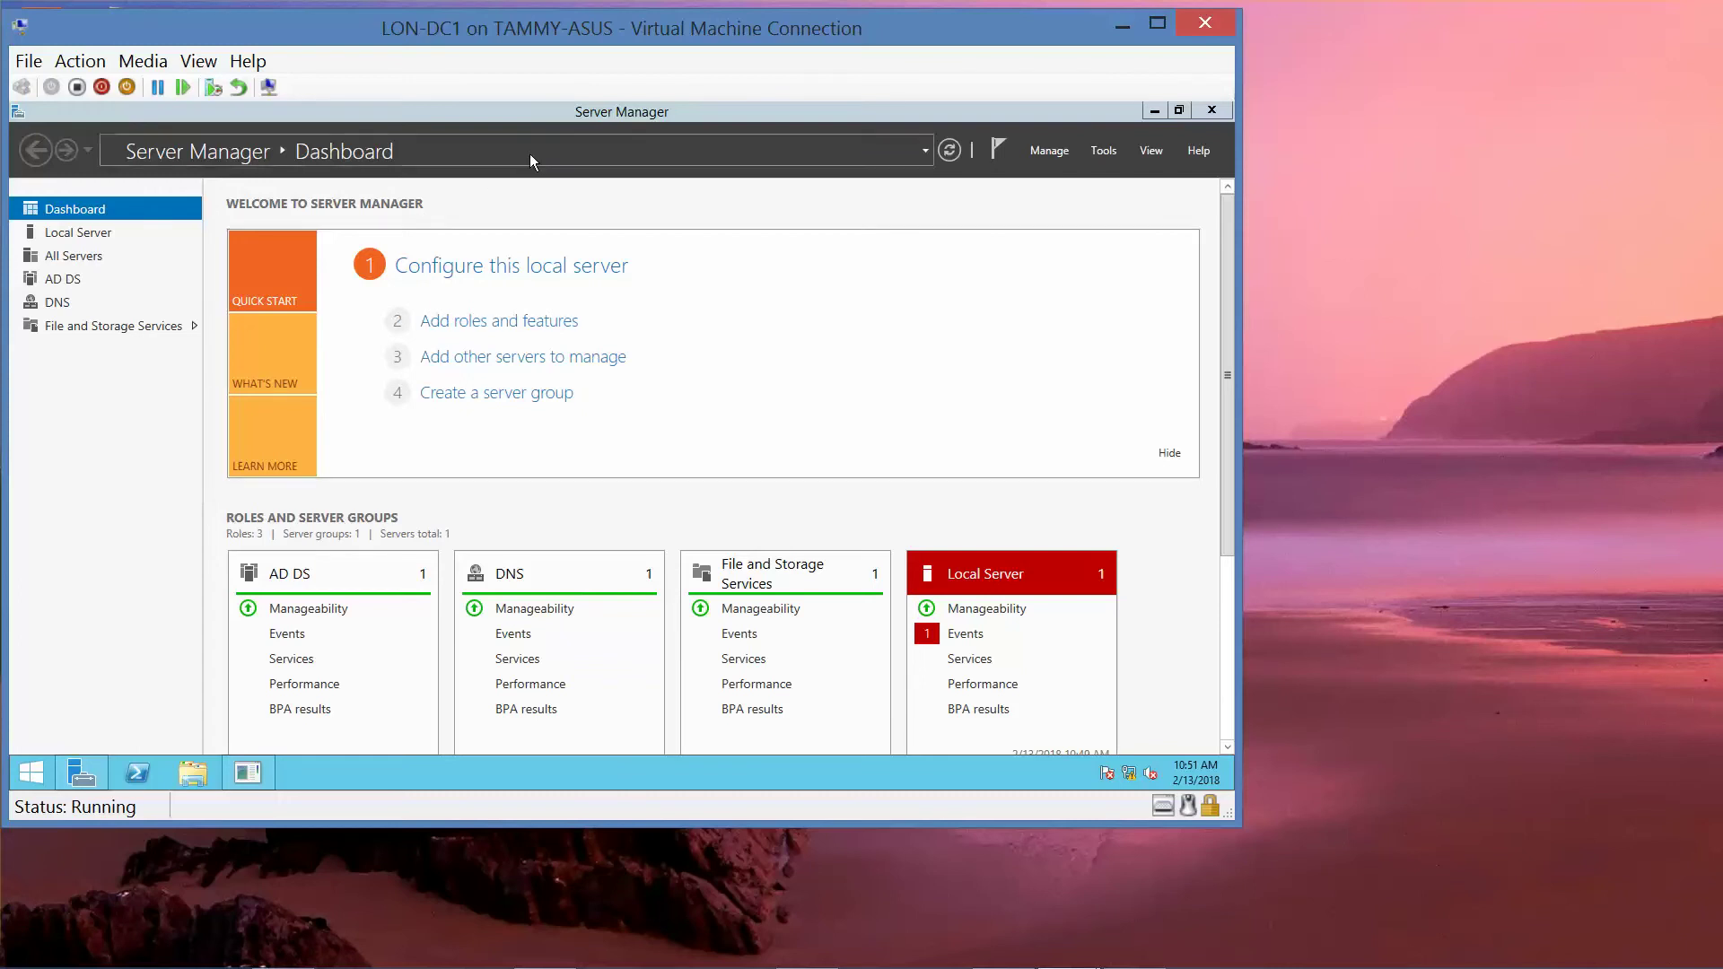
{"action": "left_click", "coordinate": [1103, 150]}
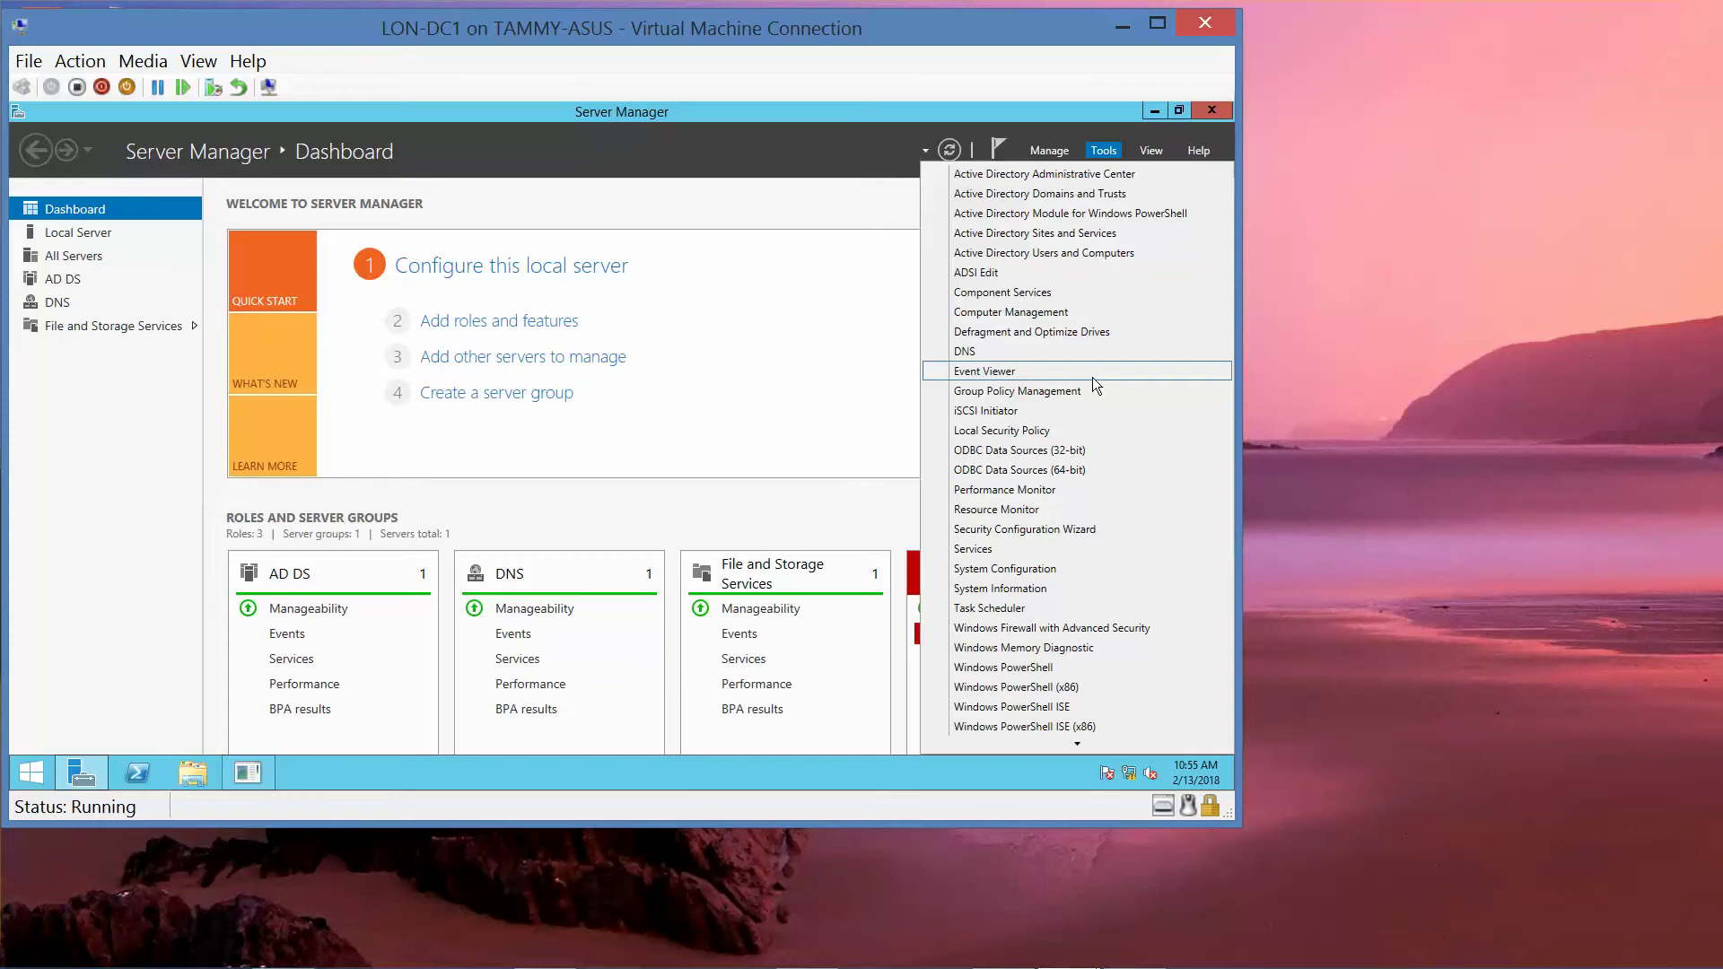
{"action": "left_click", "coordinate": [1102, 255]}
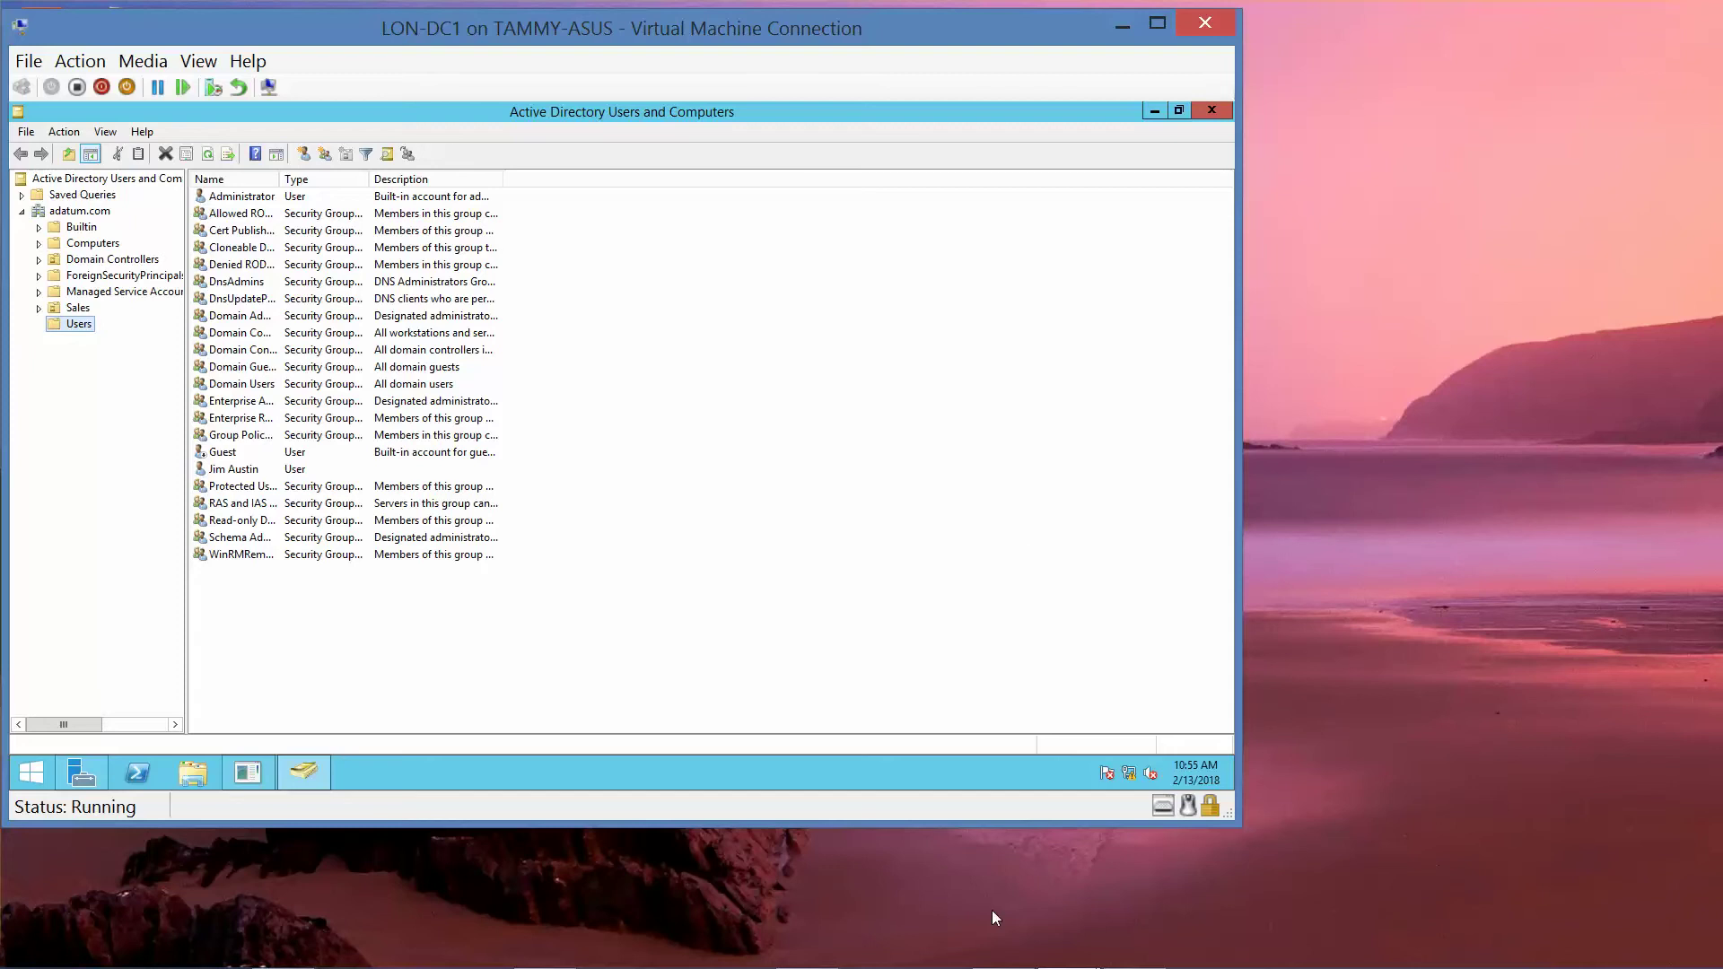
Maximize the window, select adatum.com > Users, and bring up its New submenu.
{"action": "mouse_move", "coordinate": [1135, 958]}
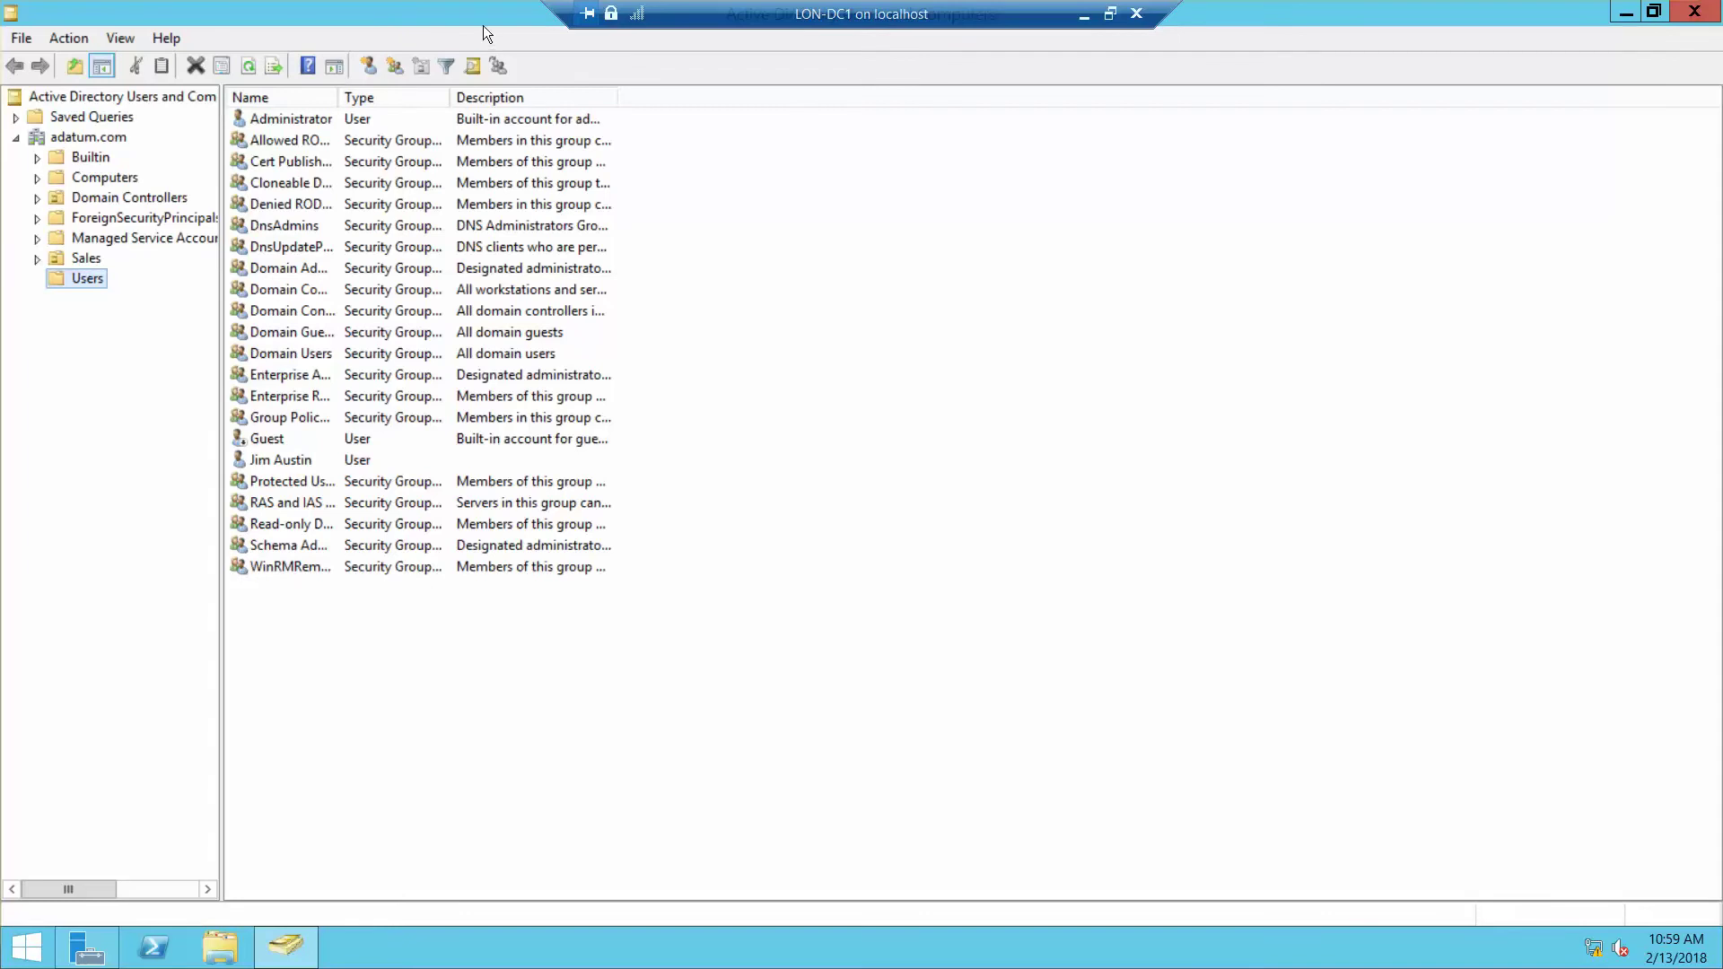
{"action": "left_click_drag", "start_coordinate": [478, 18], "coordinate": [510, 147]}
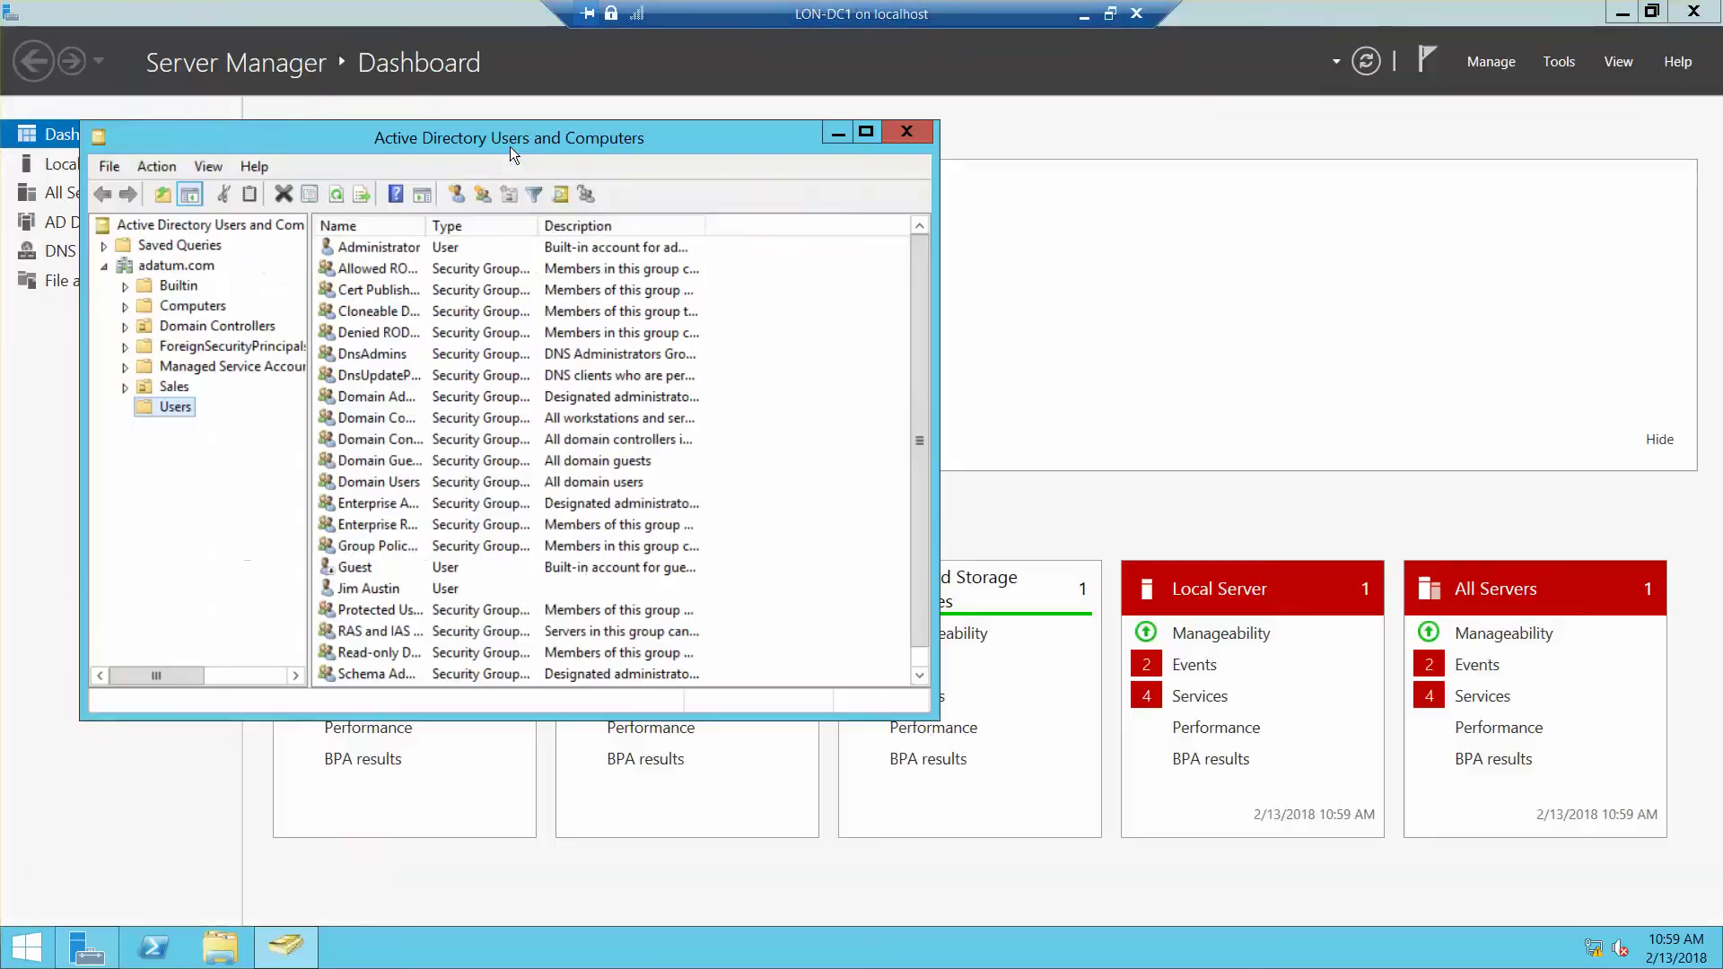
{"action": "left_click", "coordinate": [865, 132]}
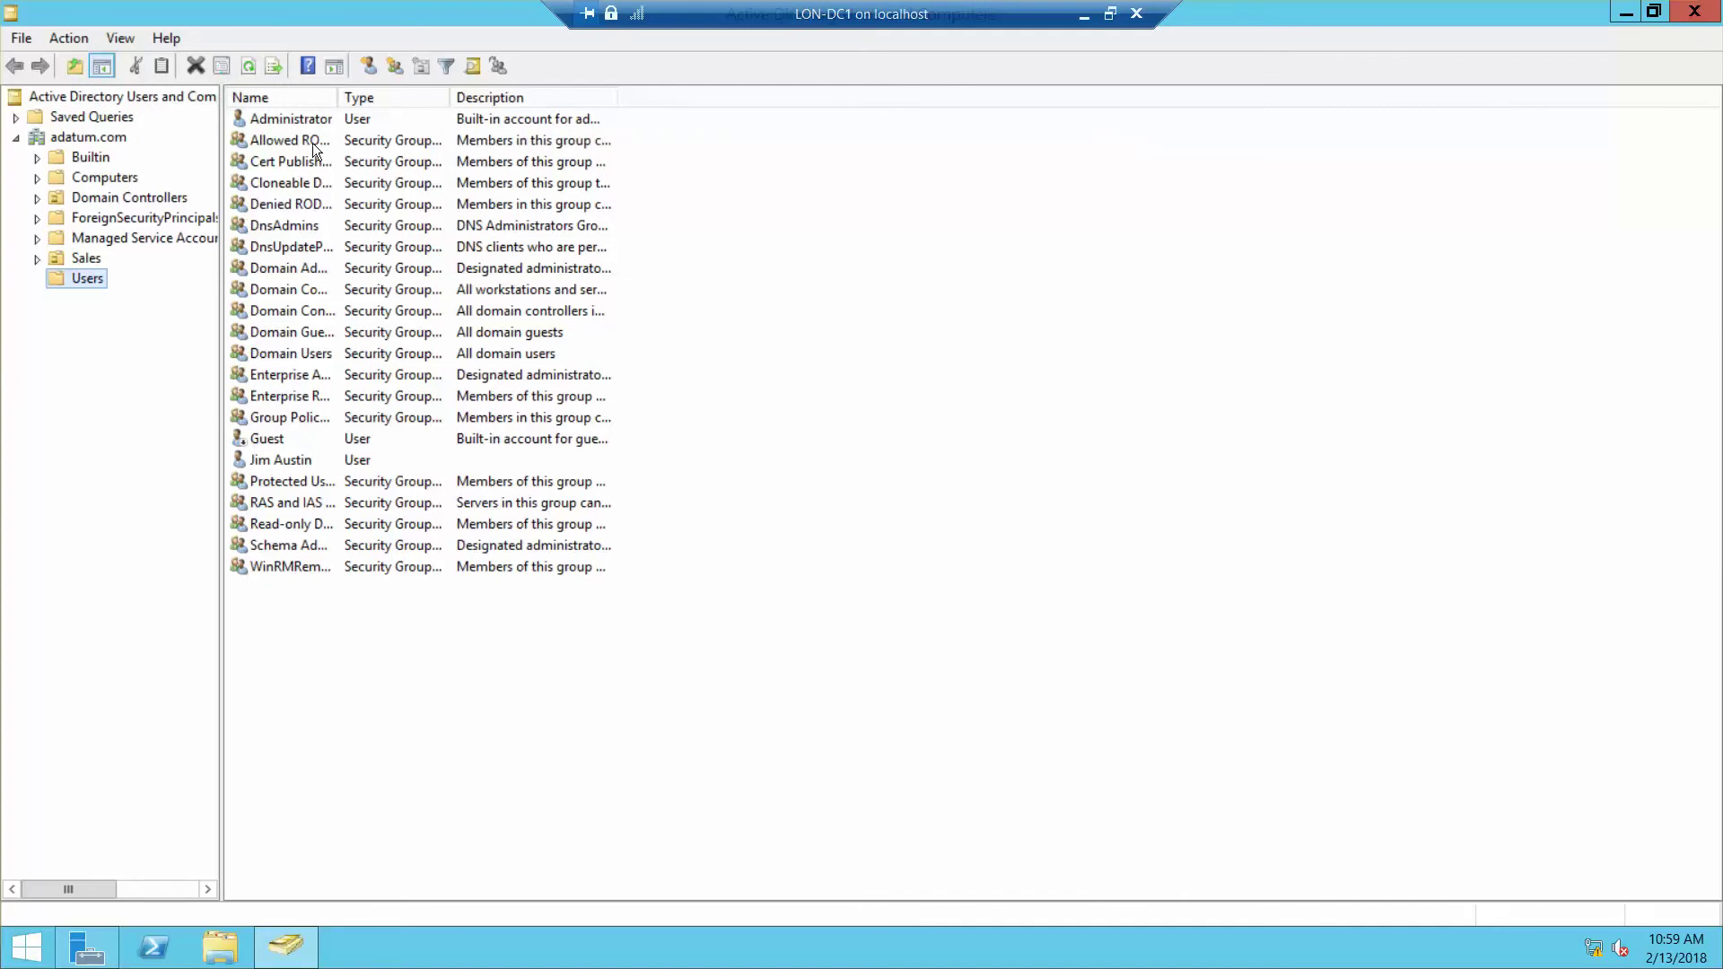
{"action": "left_click", "coordinate": [109, 137]}
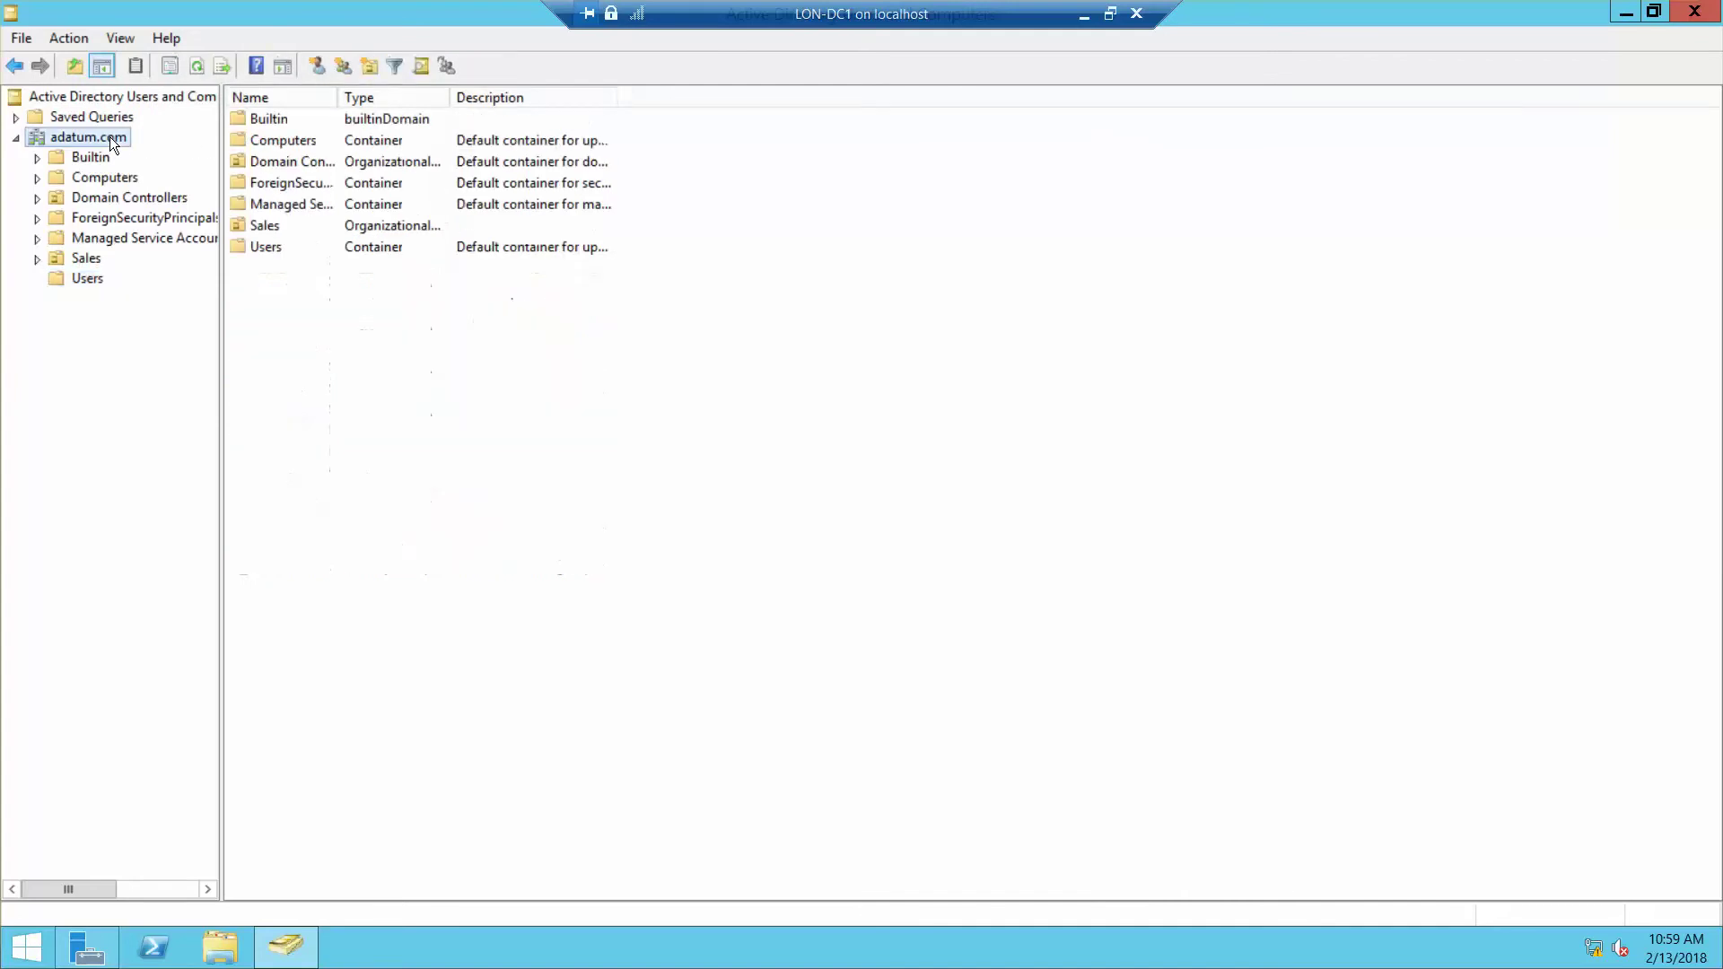
{"action": "left_click", "coordinate": [87, 279]}
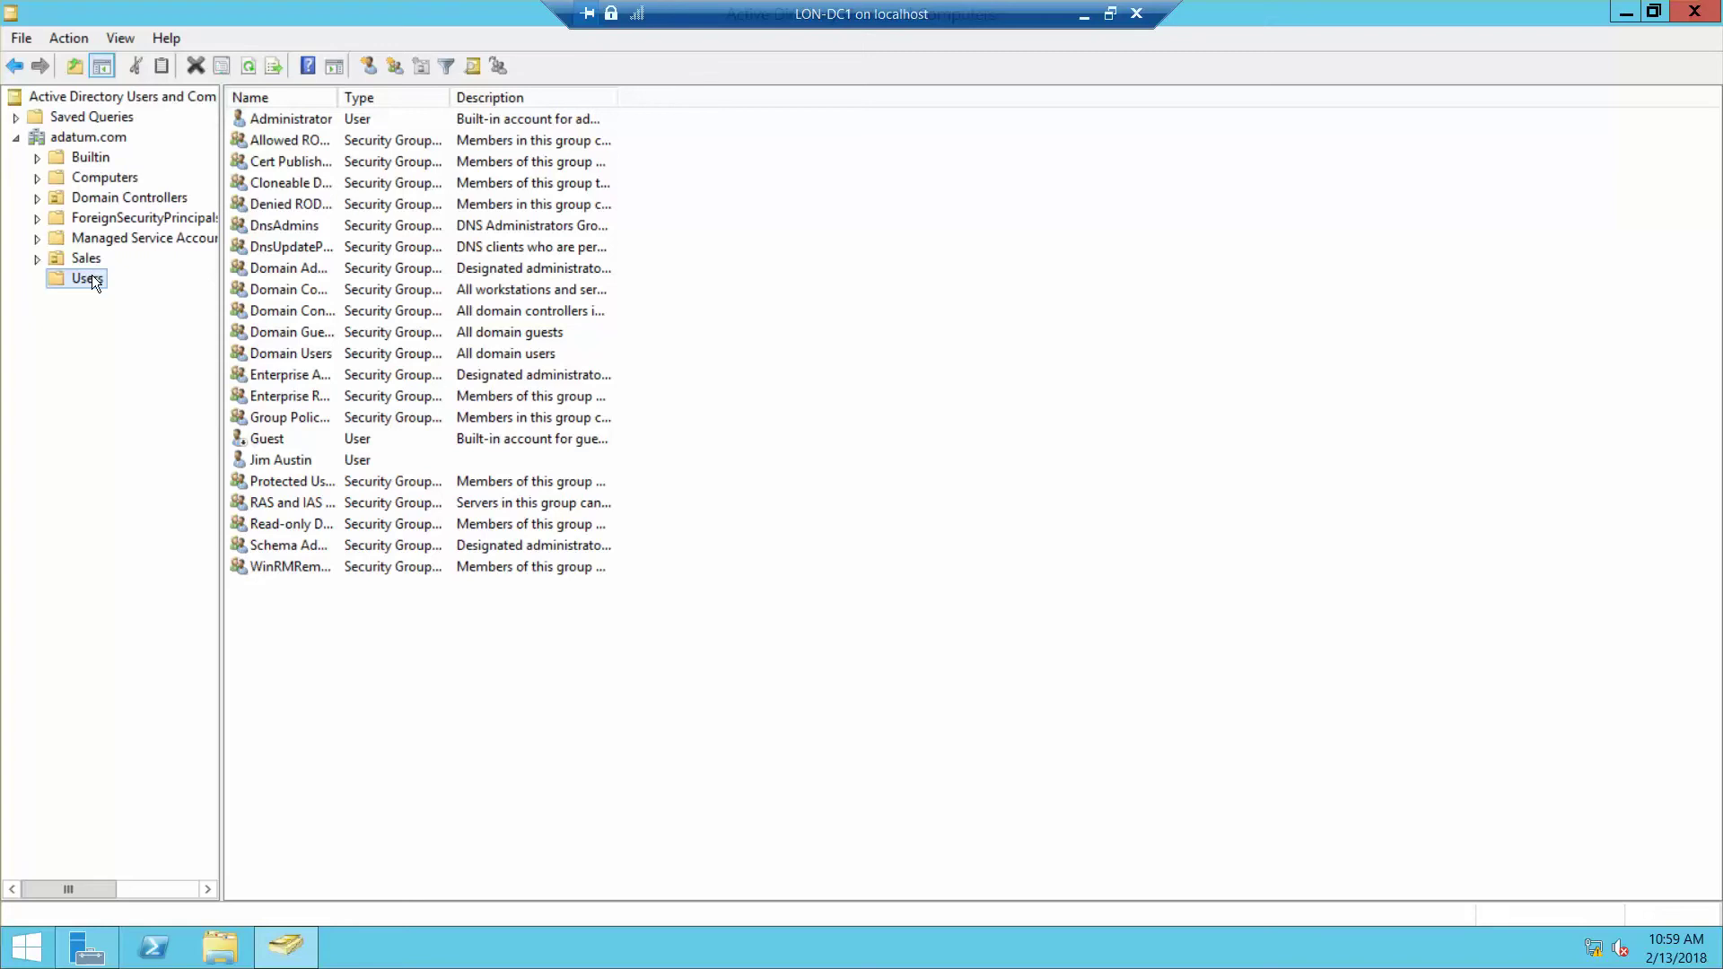
{"action": "right_click", "coordinate": [92, 278]}
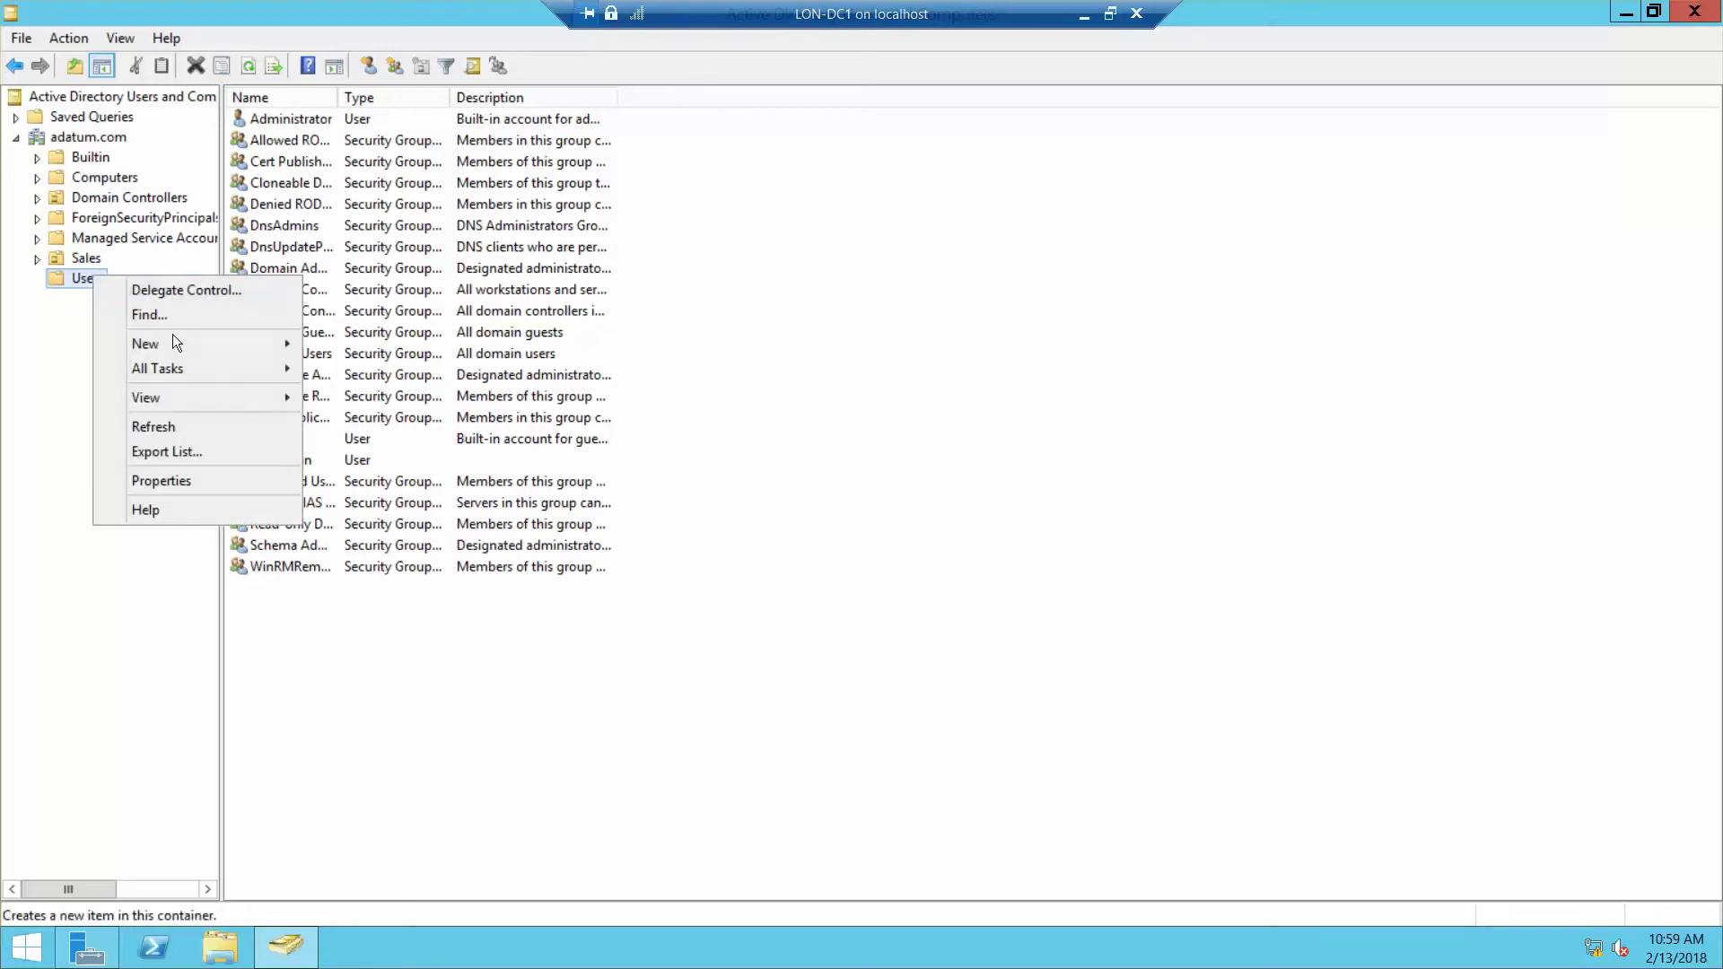
{"action": "mouse_move", "coordinate": [177, 343]}
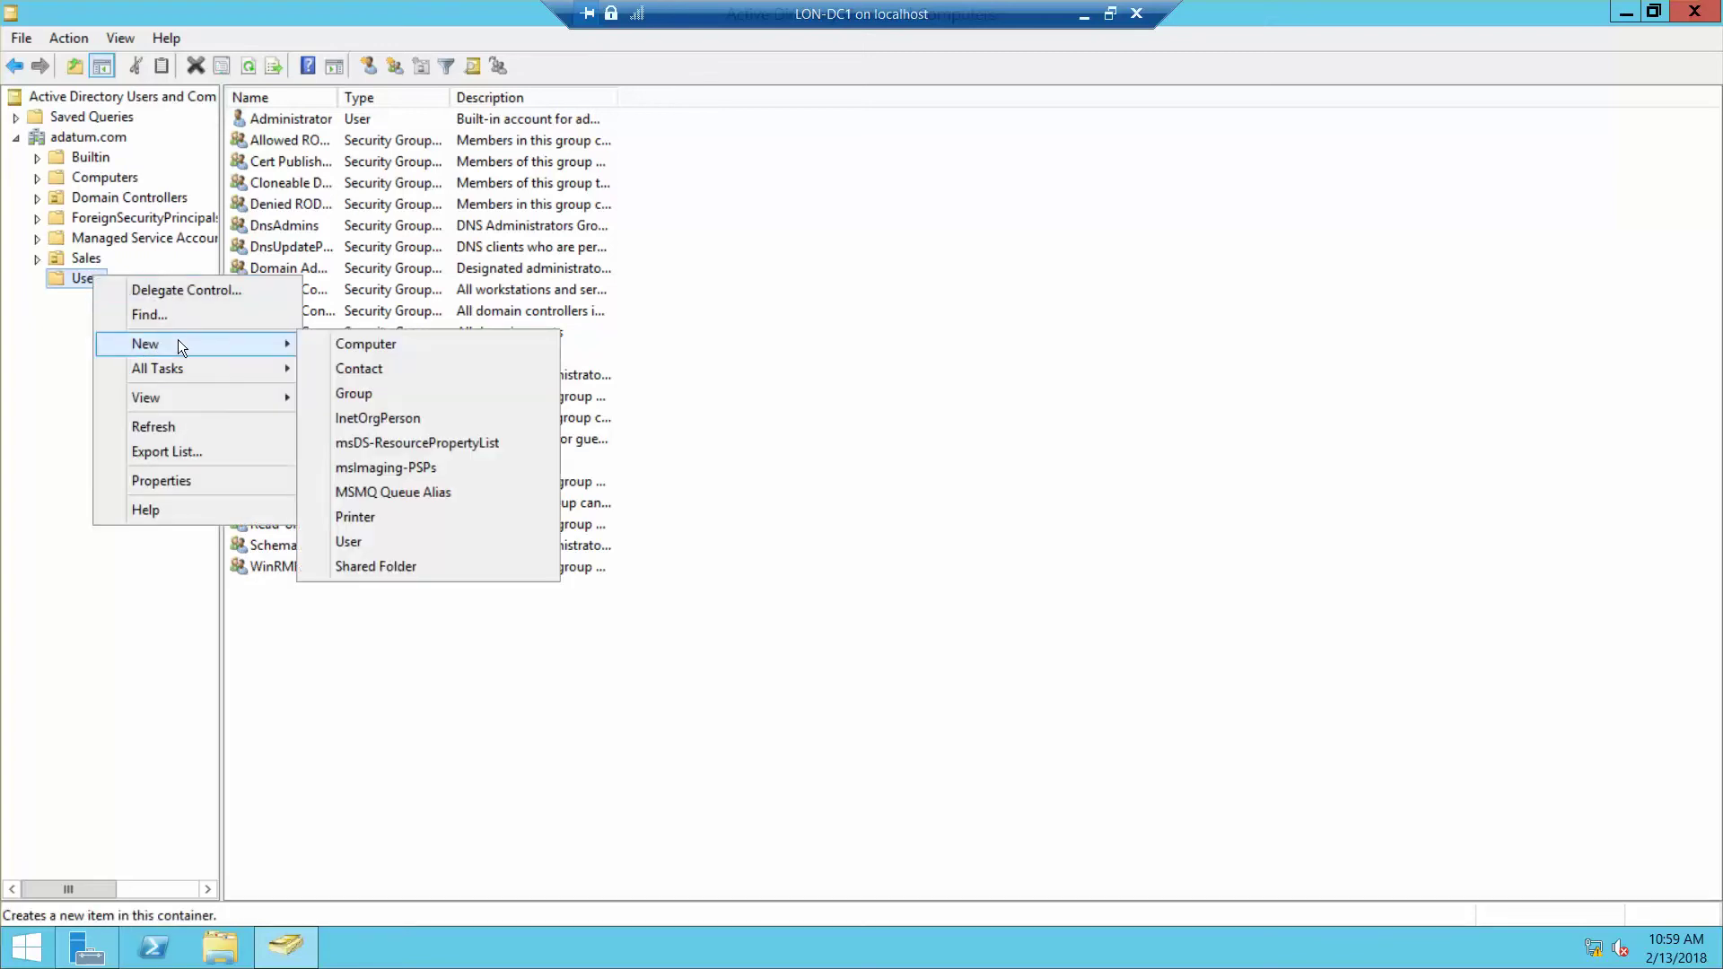
Start a new user, entering the user's first name, last name and logon name.
{"action": "left_click", "coordinate": [379, 538]}
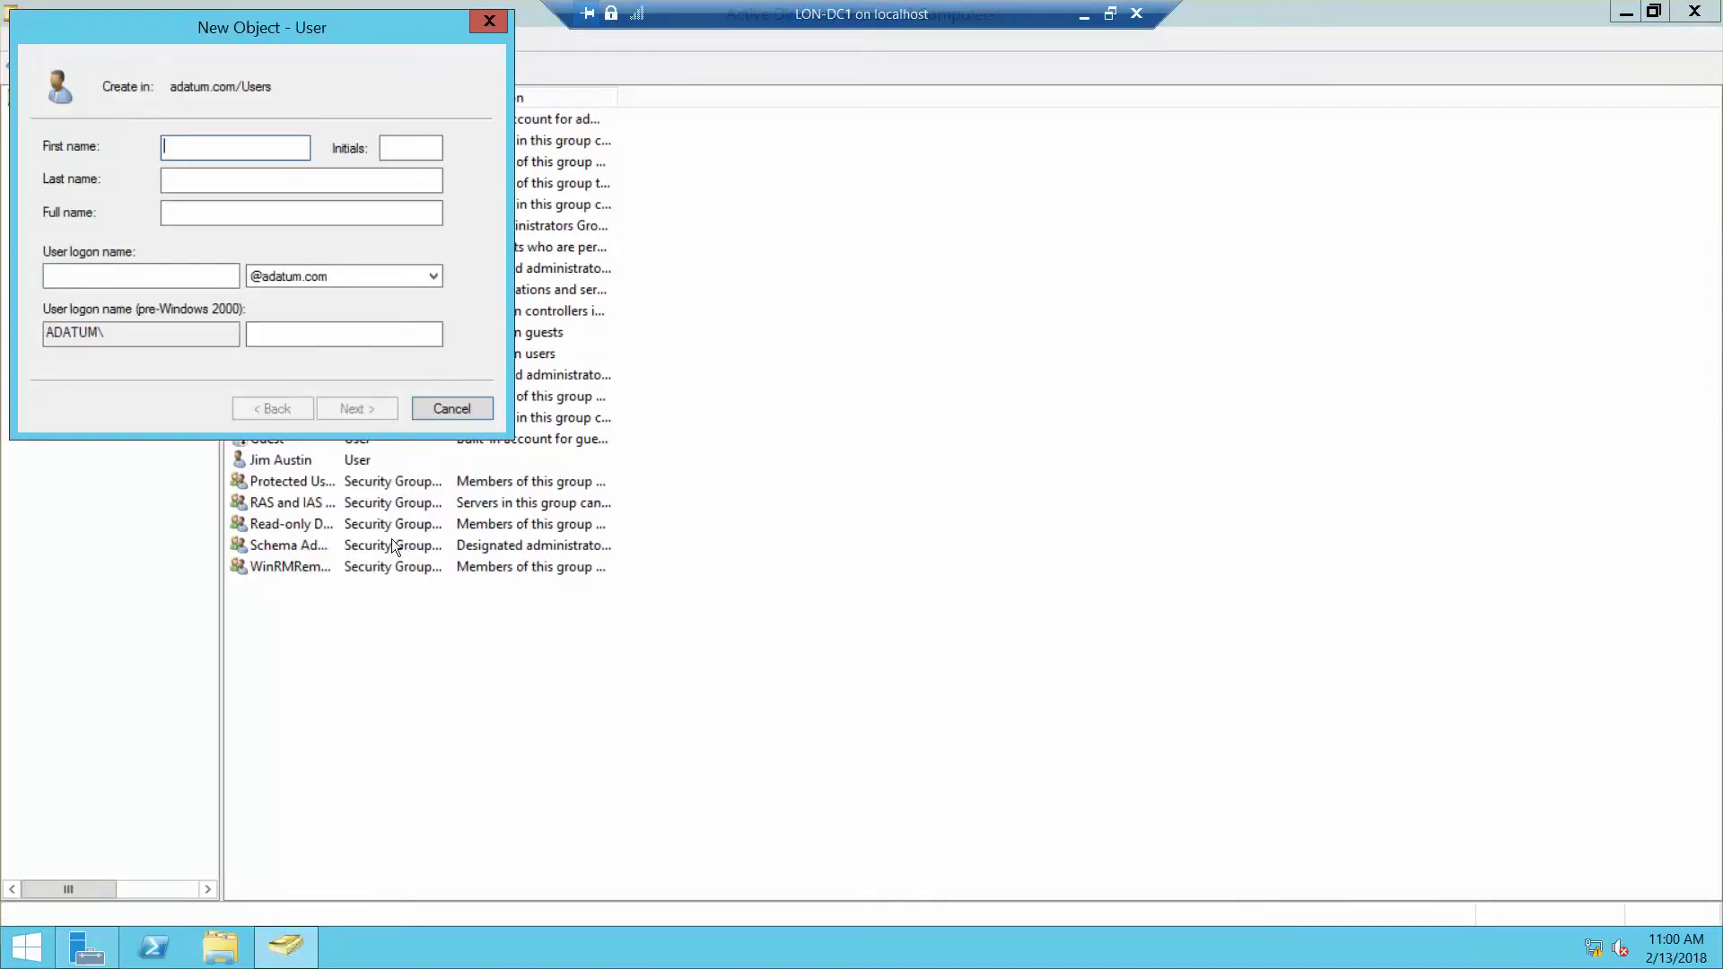
{"action": "type", "text": "Clark"}
{"action": "key", "text": "Tab"}
{"action": "key", "text": "Tab"}
{"action": "type", "text": "Wayne"}
{"action": "key", "text": "Tab"}
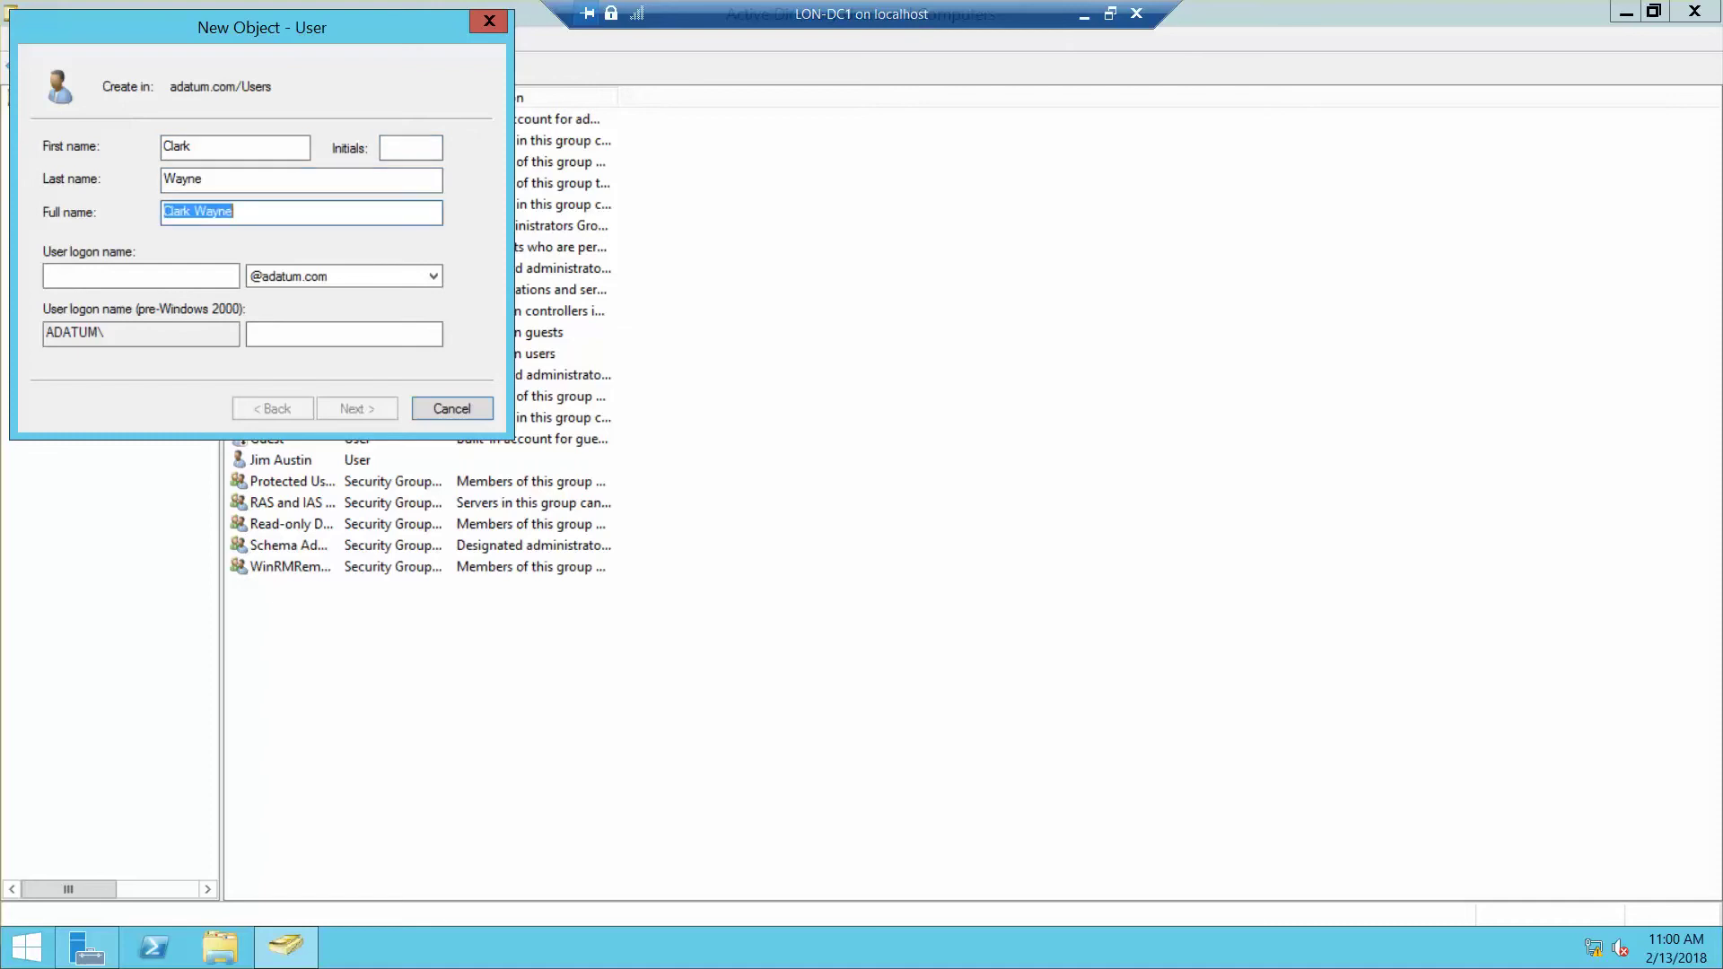
{"action": "key", "text": "Tab"}
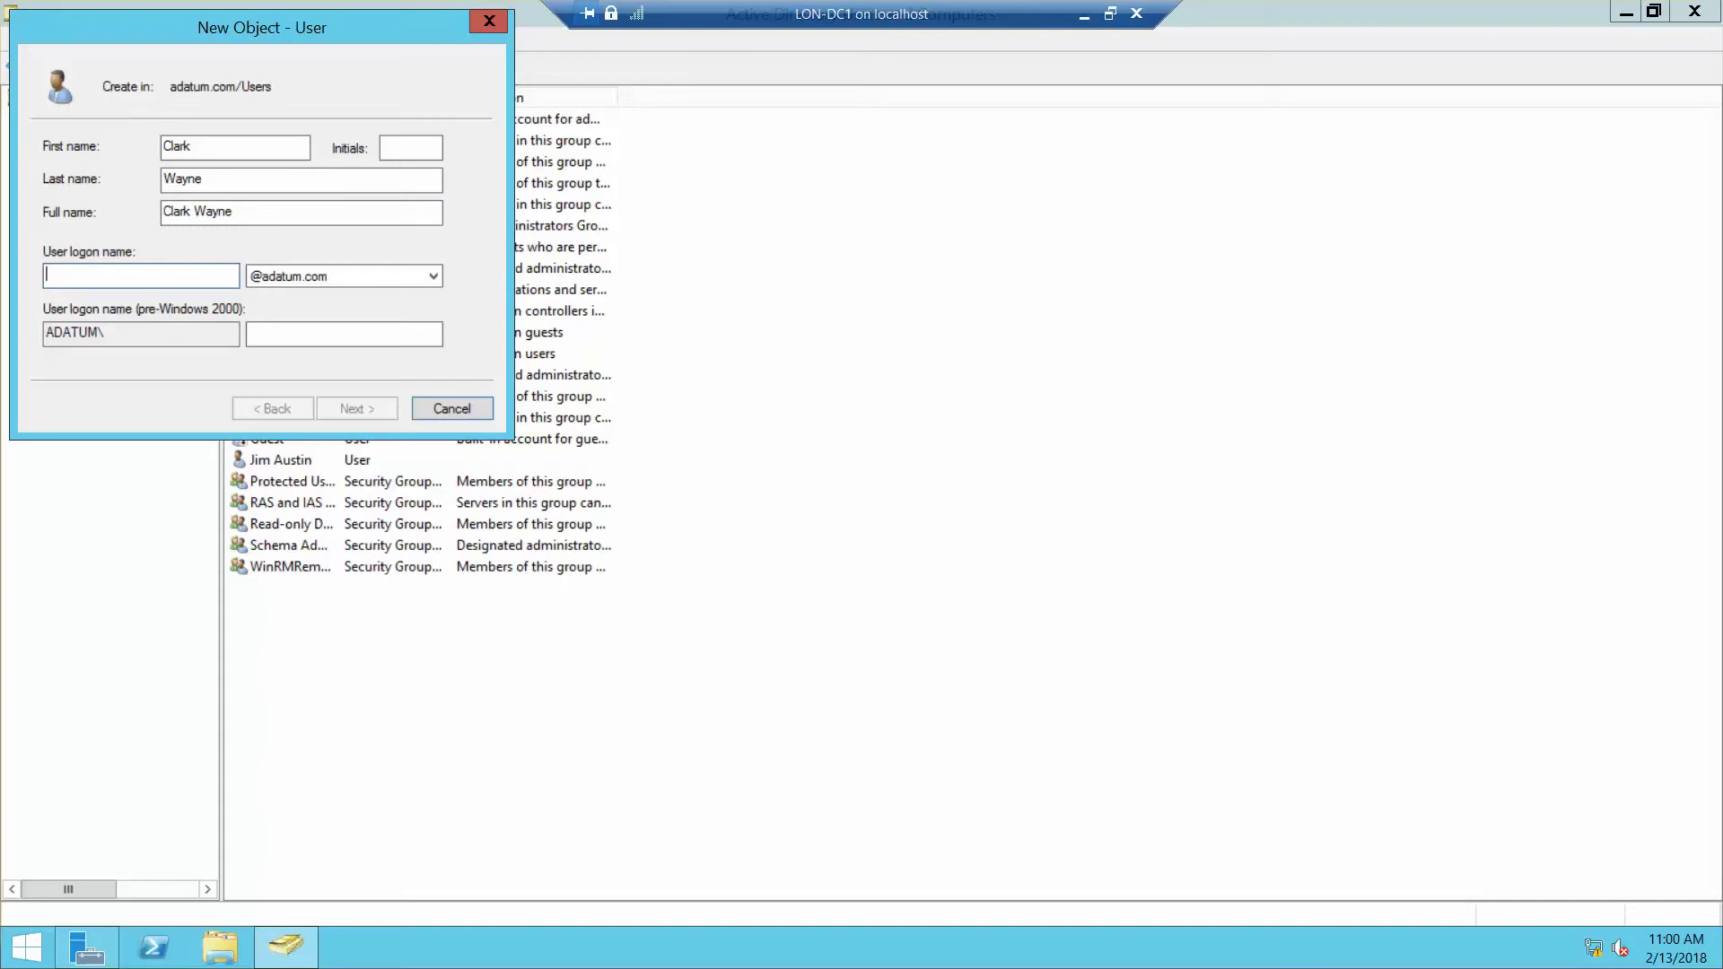
{"action": "type", "text": "CWayne"}
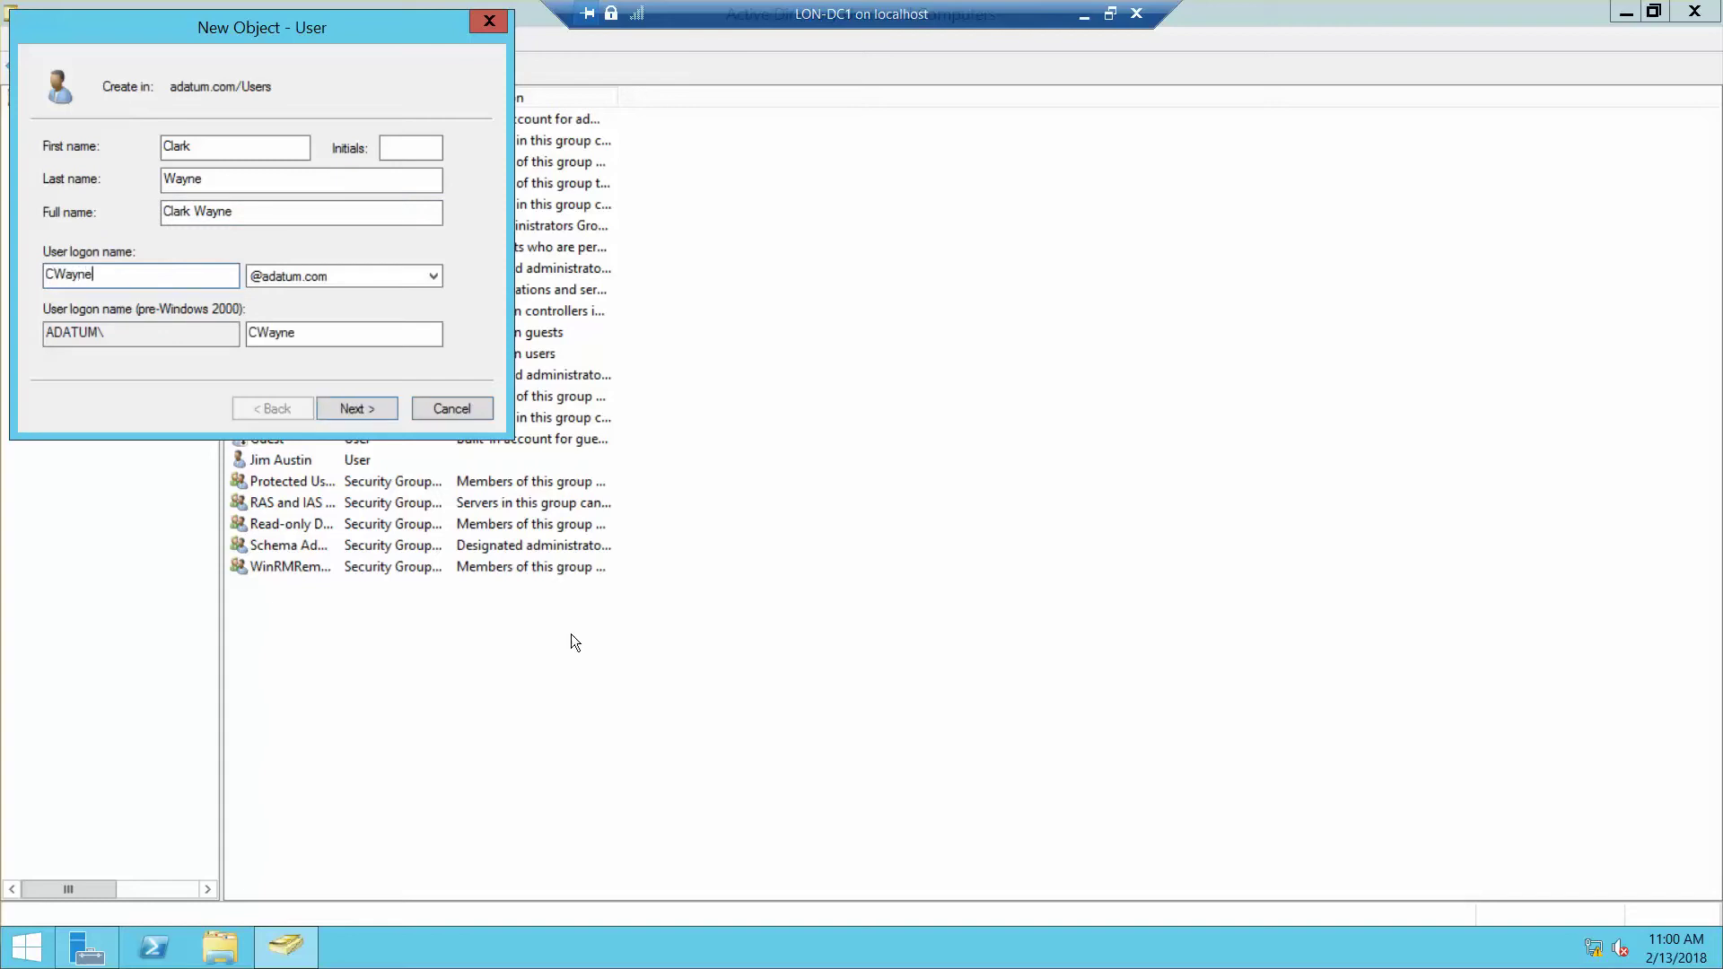
{"action": "left_click", "coordinate": [362, 408]}
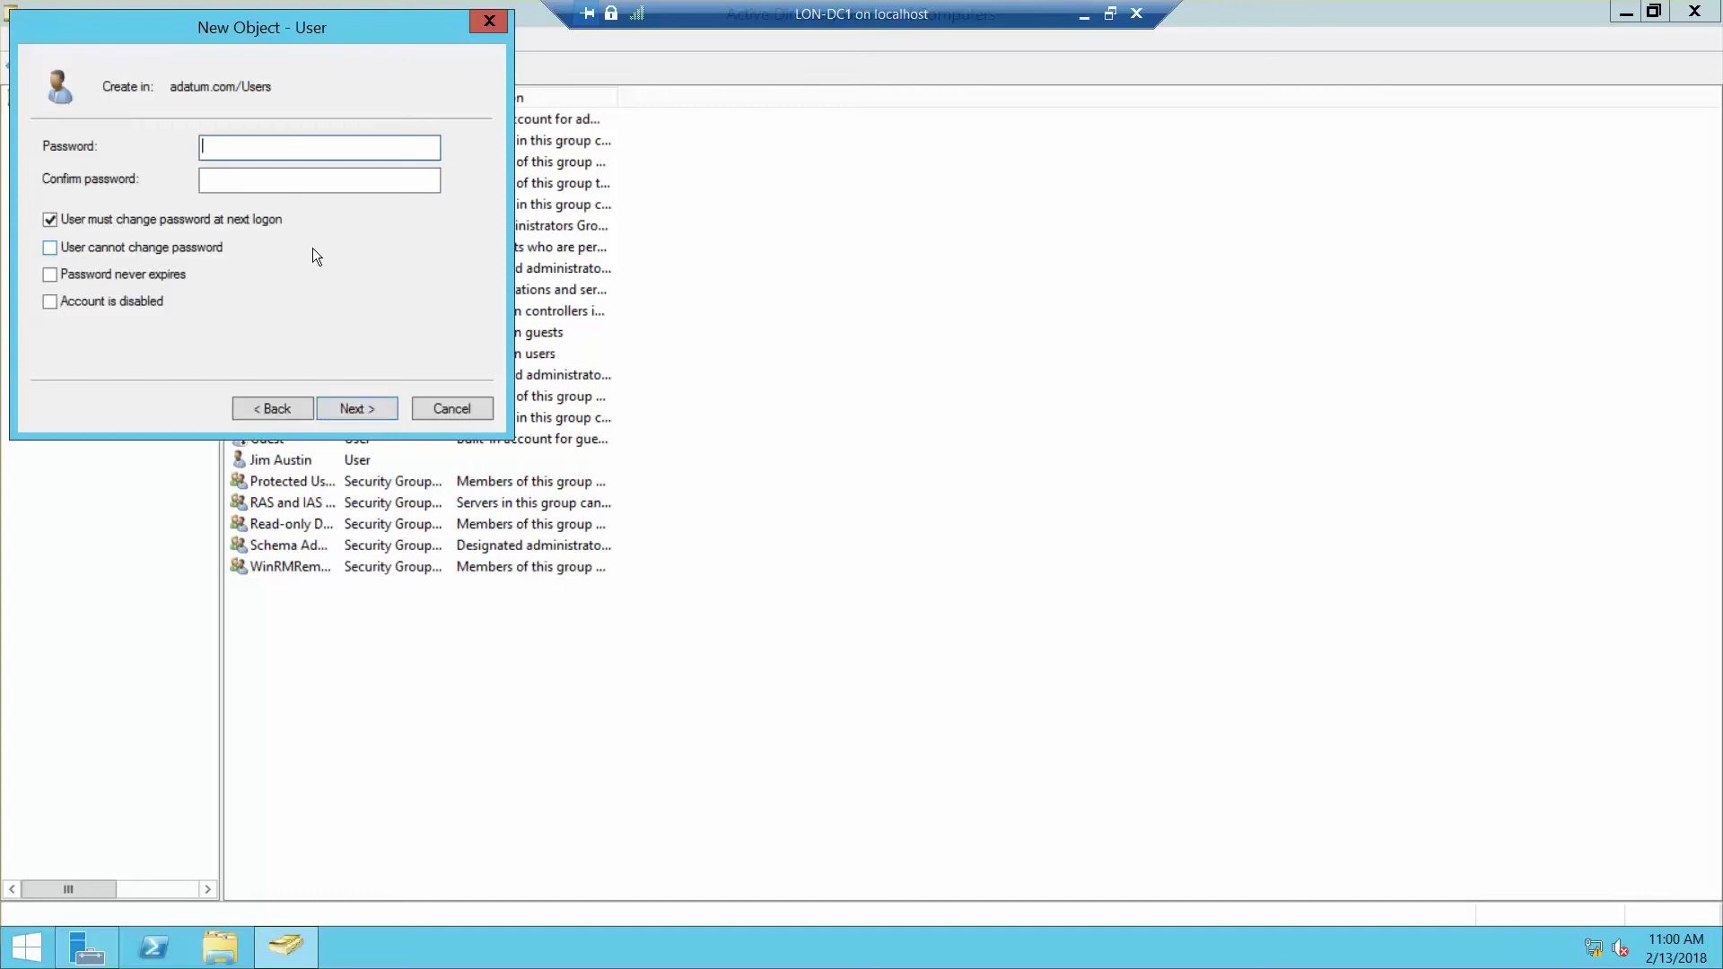
Set the account password, with 'User cannot change password' and 'Password never expires' ticked.
{"action": "type", "text": "Pa$$w0rd"}
{"action": "key", "text": "Tab"}
{"action": "type", "text": "Pa$$w0rd"}
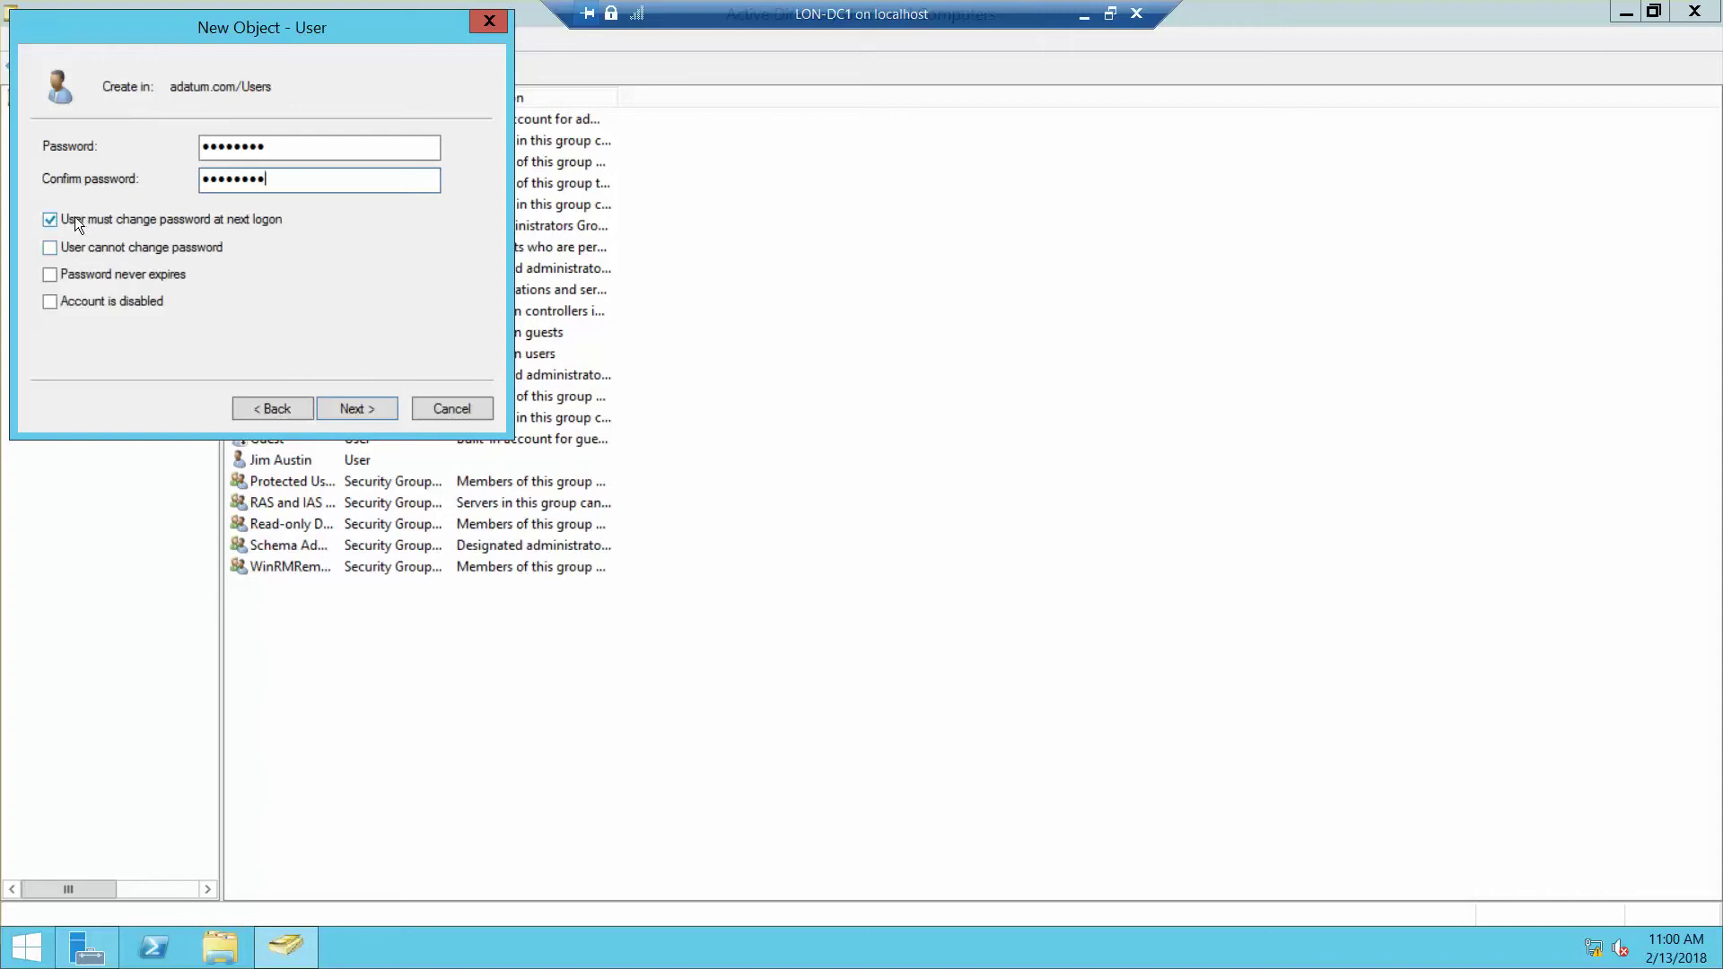
{"action": "left_click", "coordinate": [52, 218]}
{"action": "left_click", "coordinate": [50, 248]}
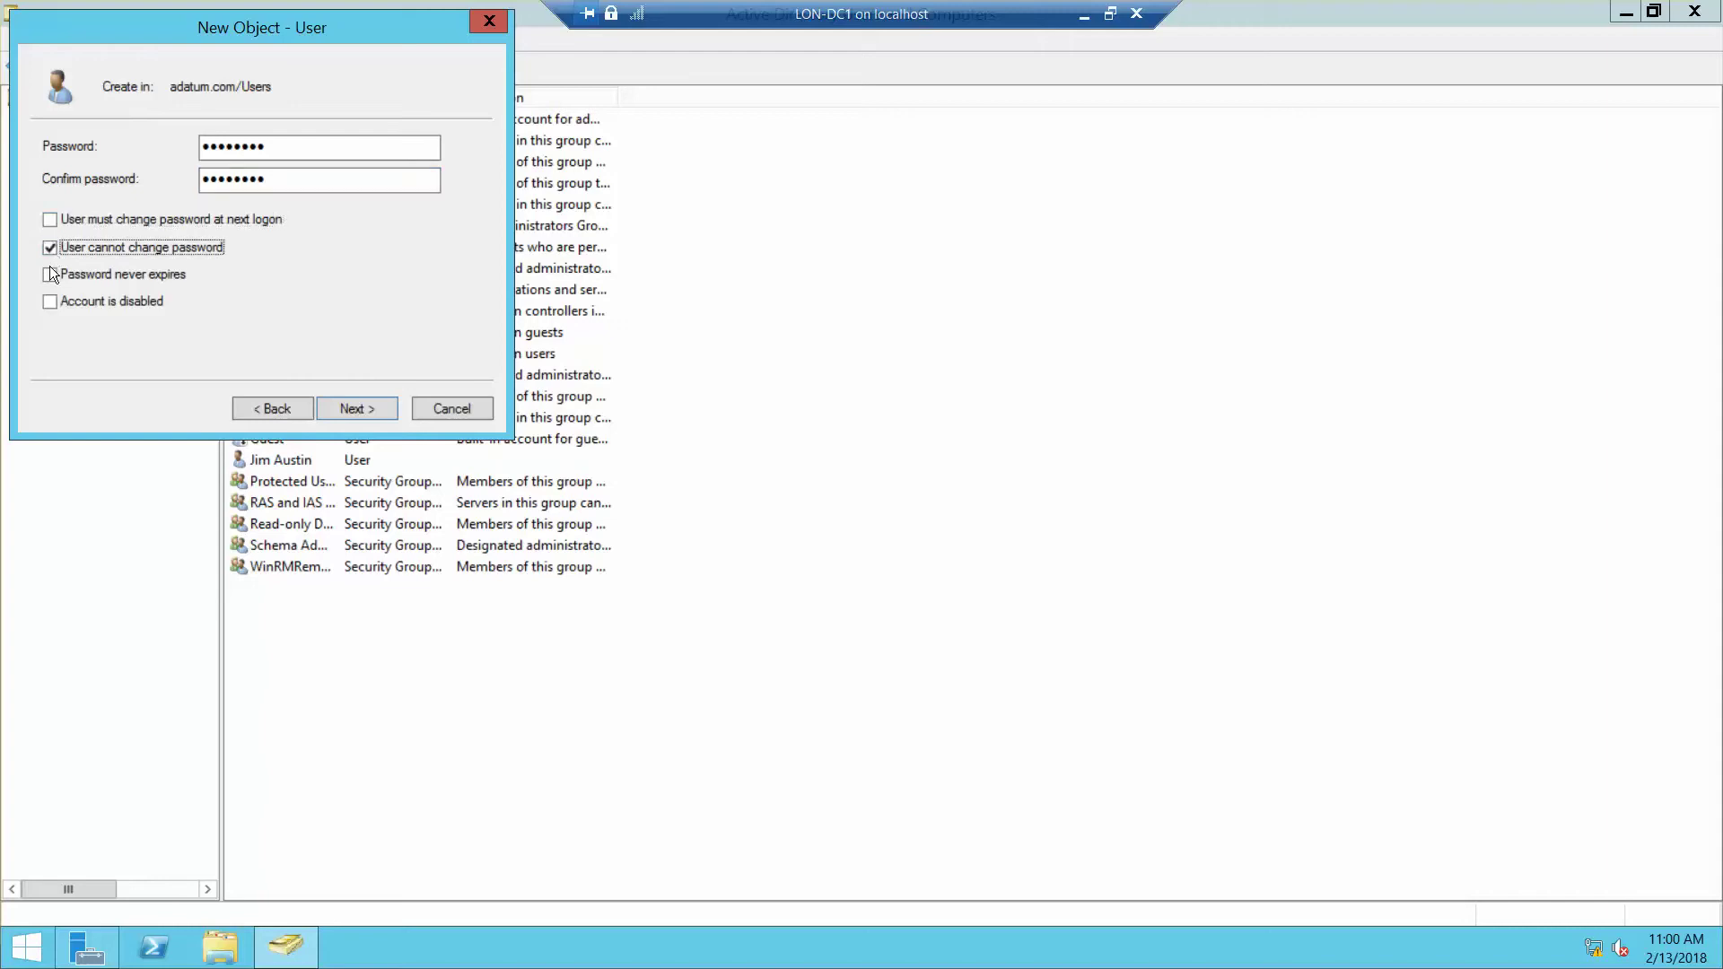
{"action": "left_click", "coordinate": [50, 273]}
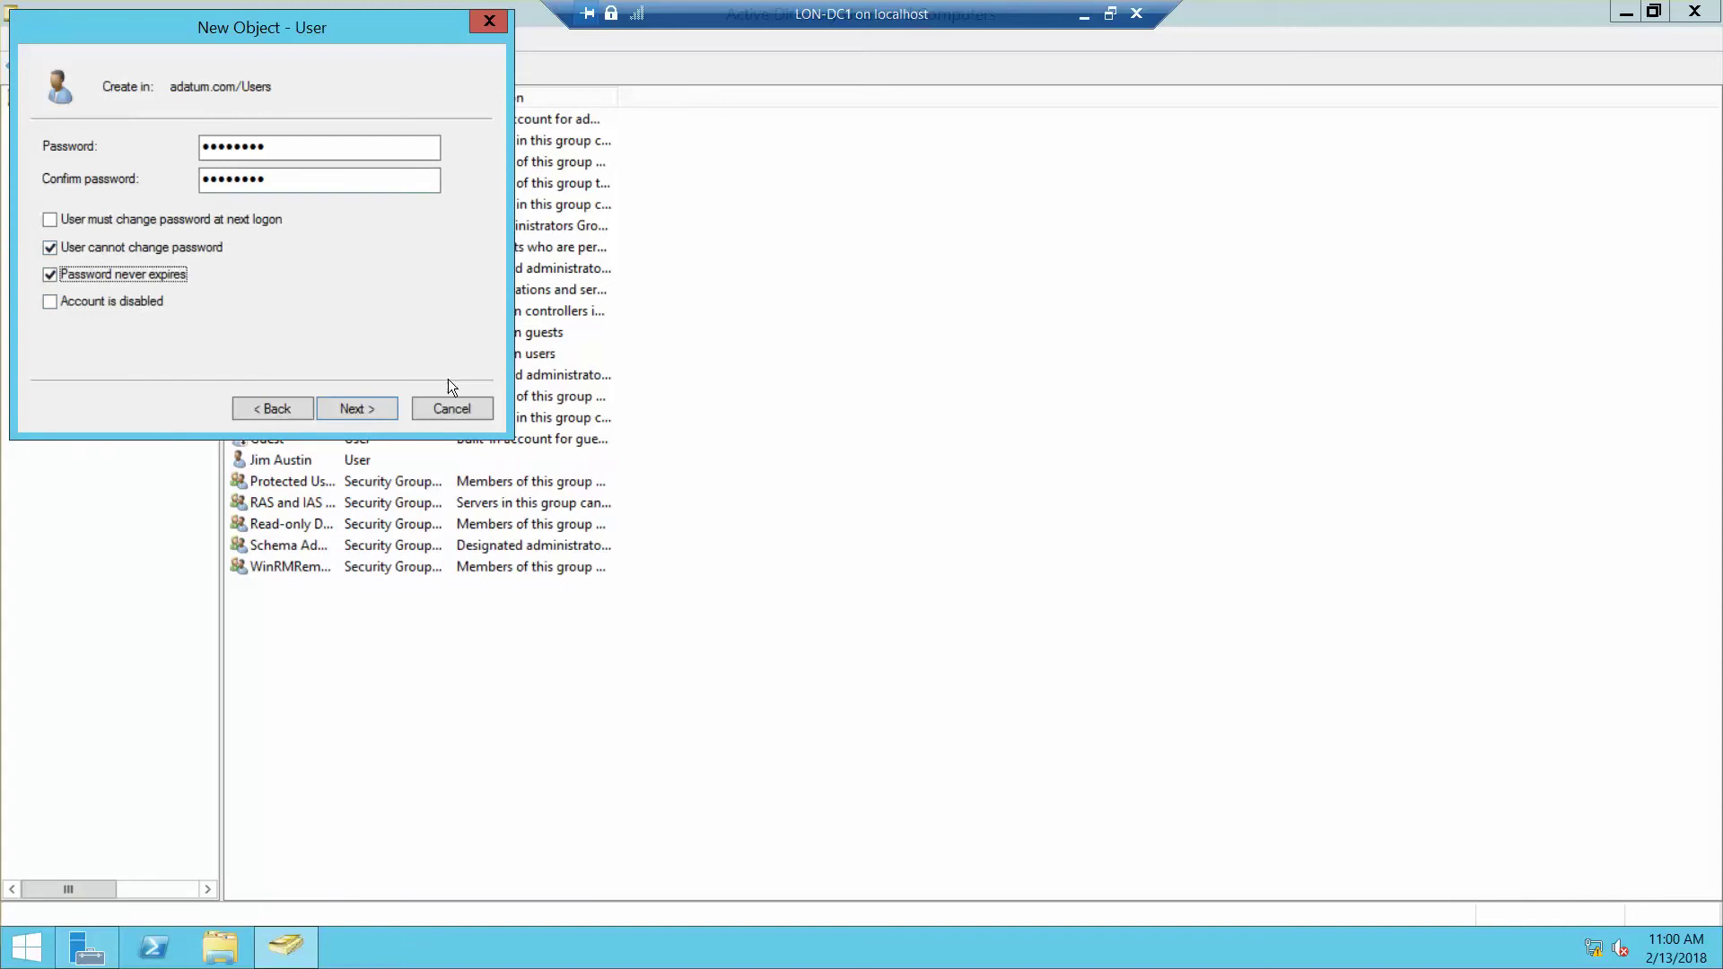
{"action": "left_click", "coordinate": [352, 410]}
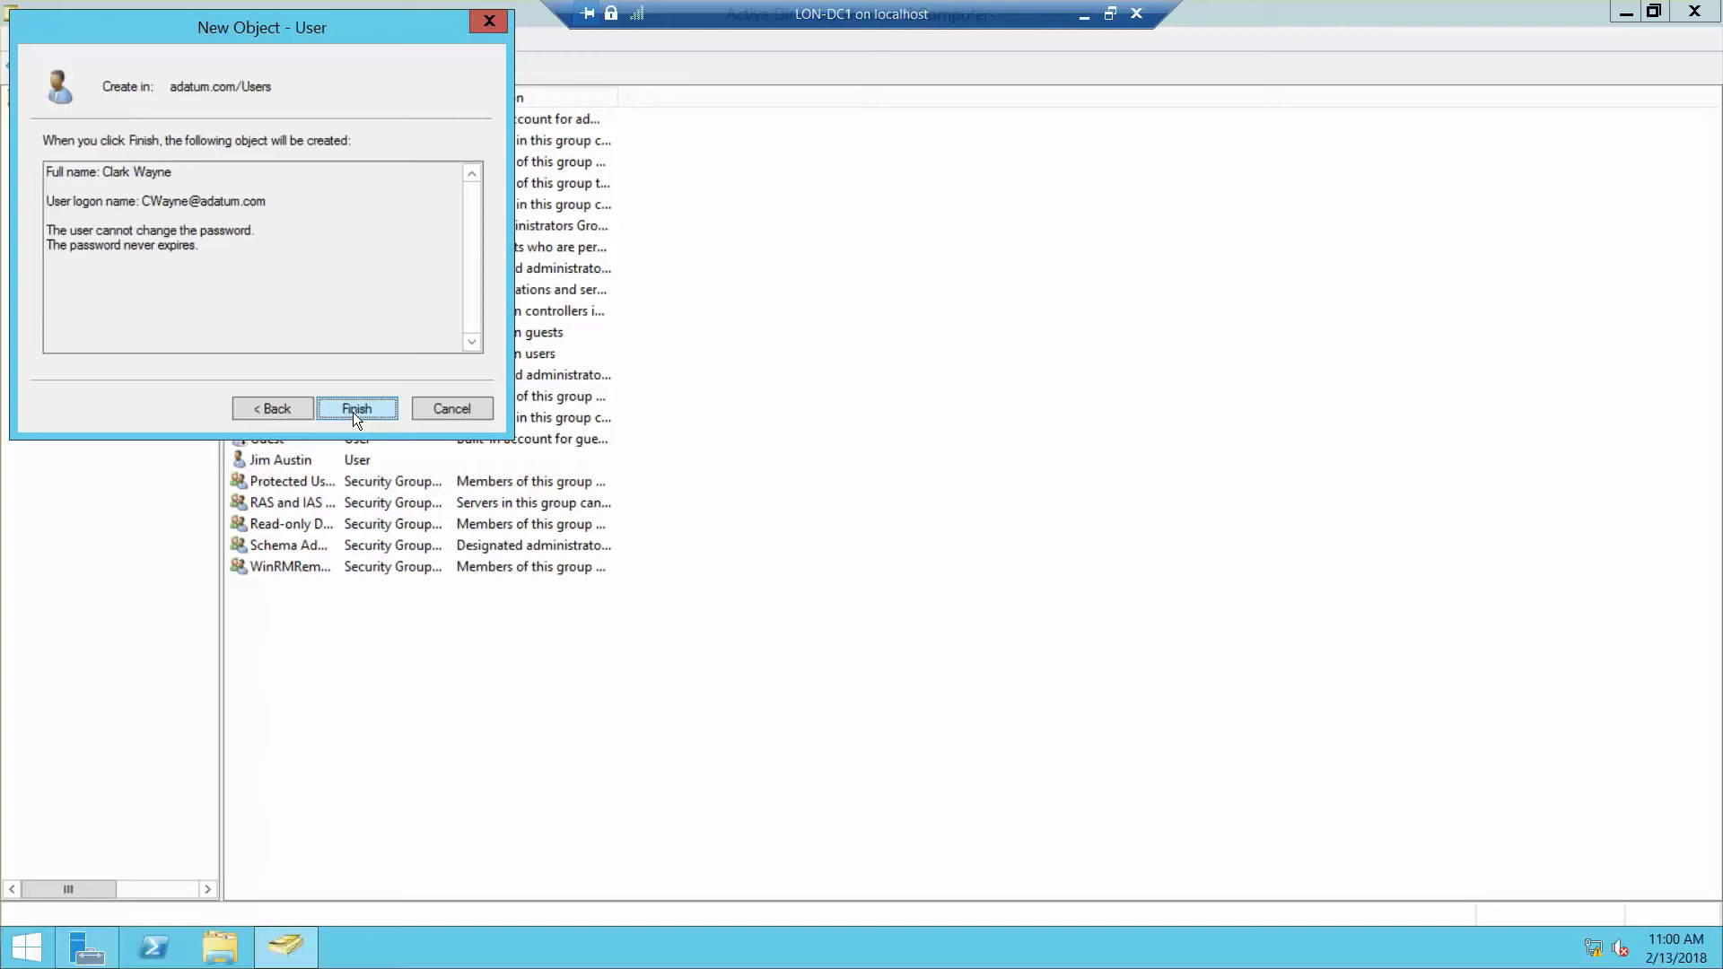
Review the earlier wizard pages, then finish creating the account.
{"action": "left_click", "coordinate": [271, 409]}
{"action": "left_click", "coordinate": [269, 410]}
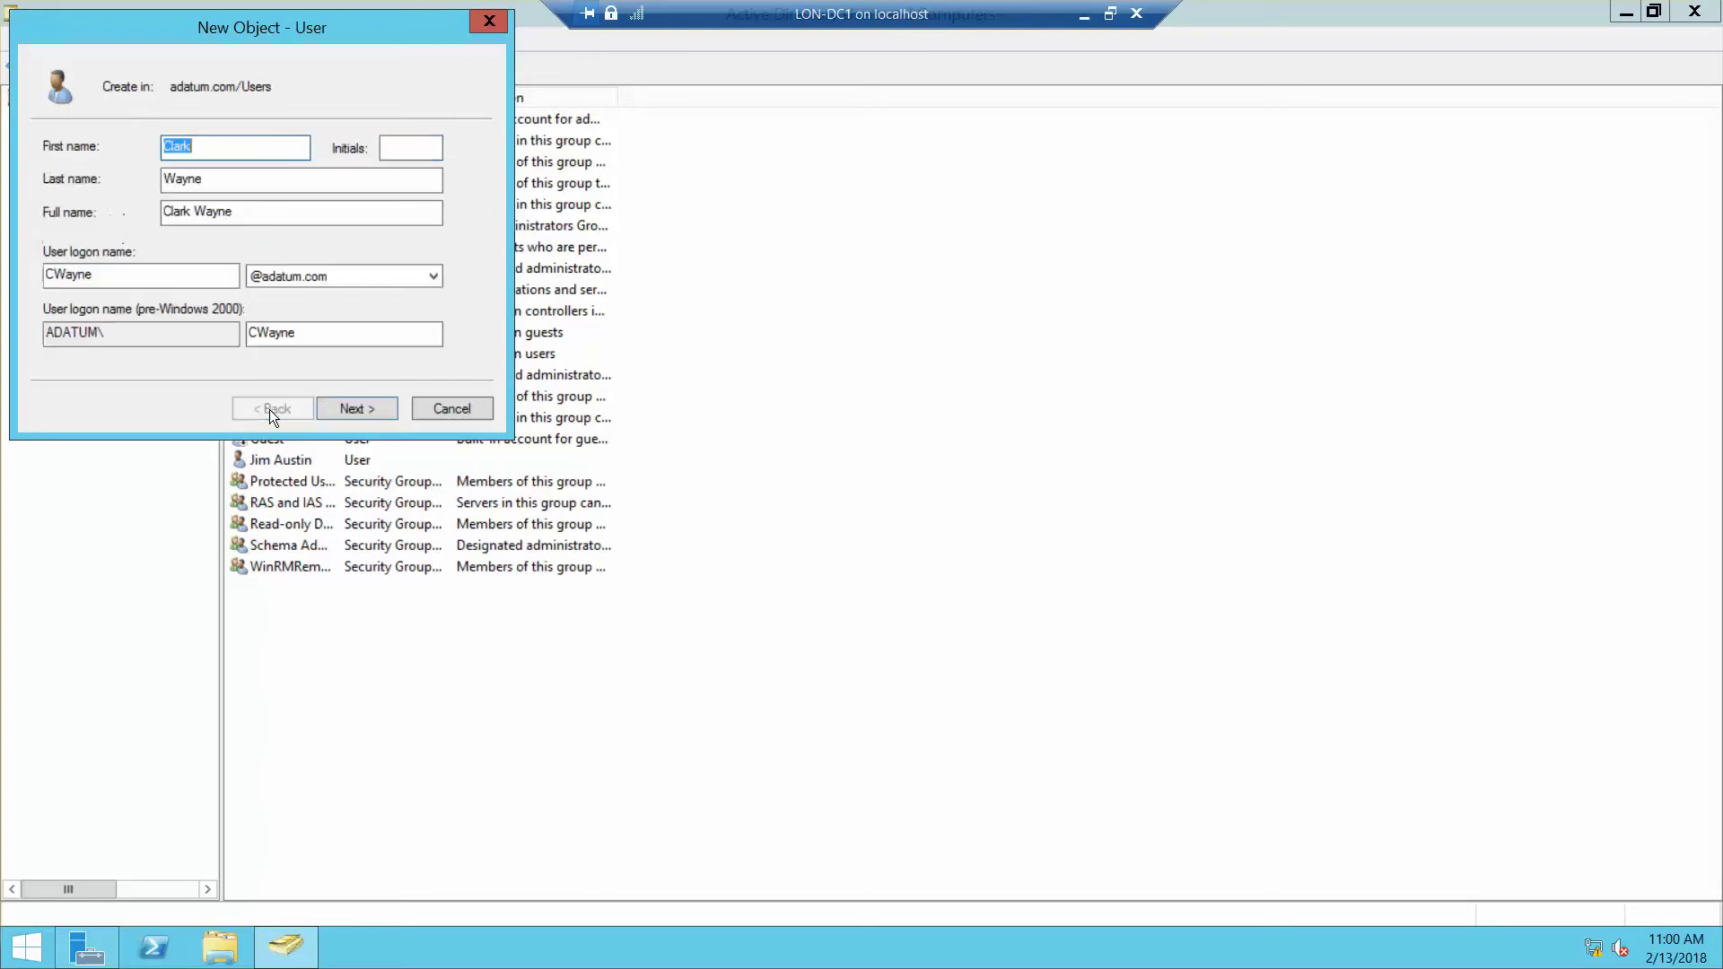
{"action": "left_click", "coordinate": [362, 408]}
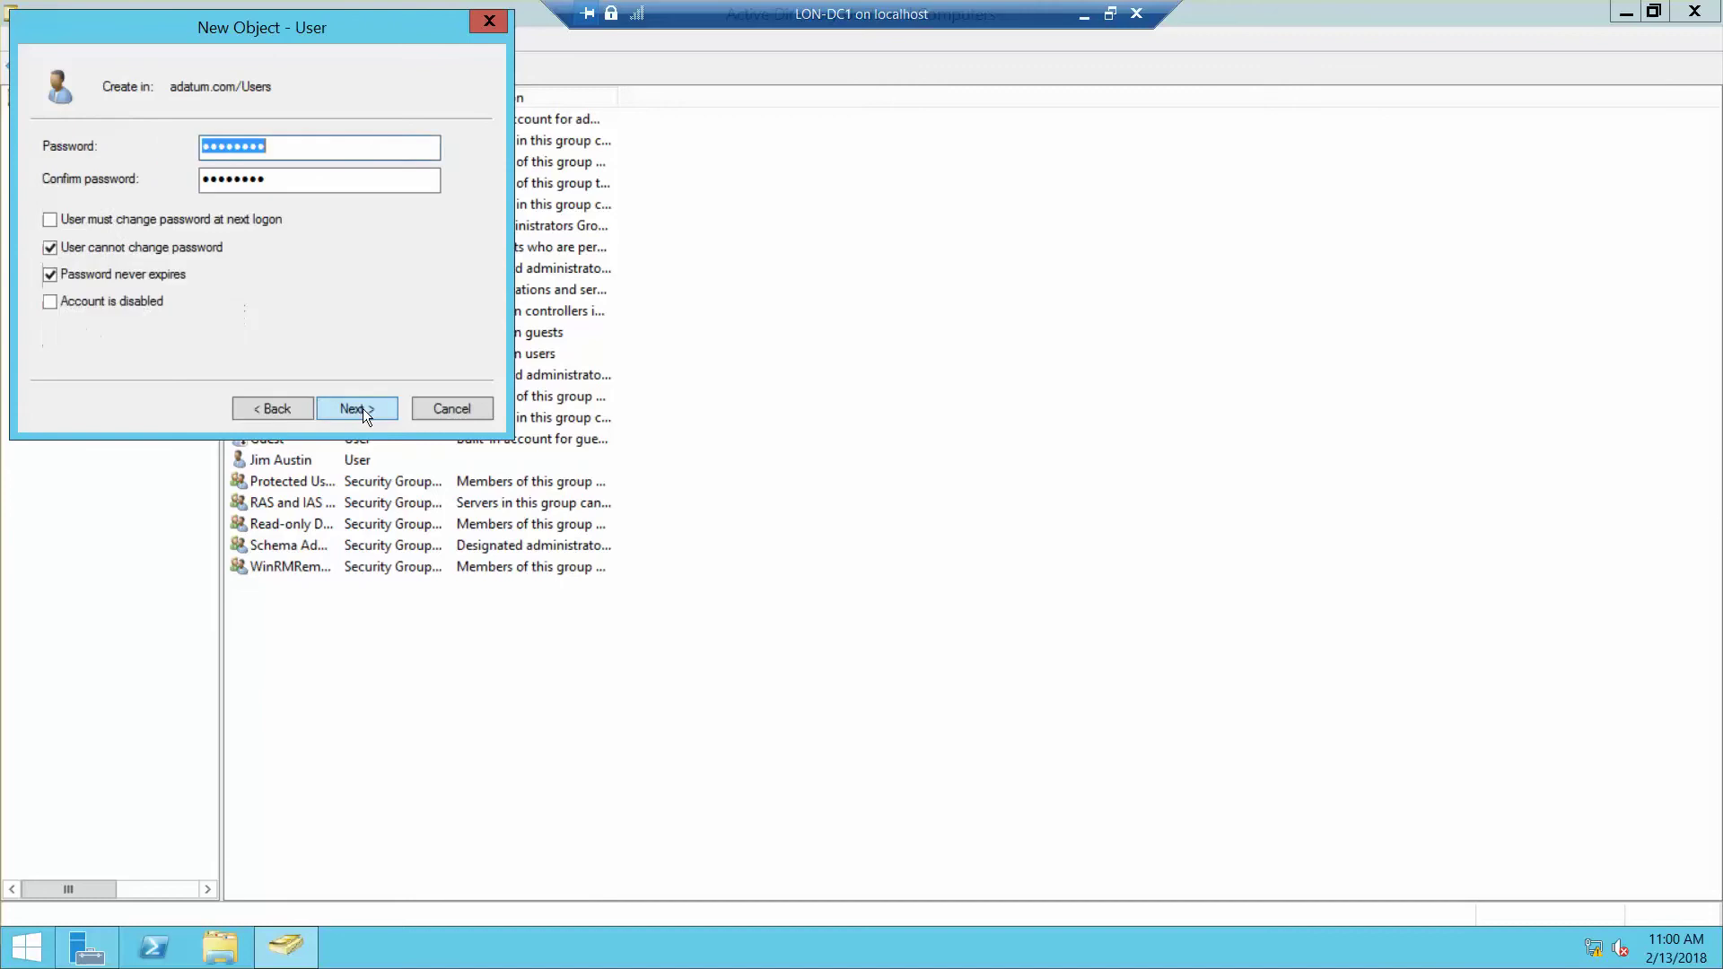
{"action": "left_click", "coordinate": [362, 407]}
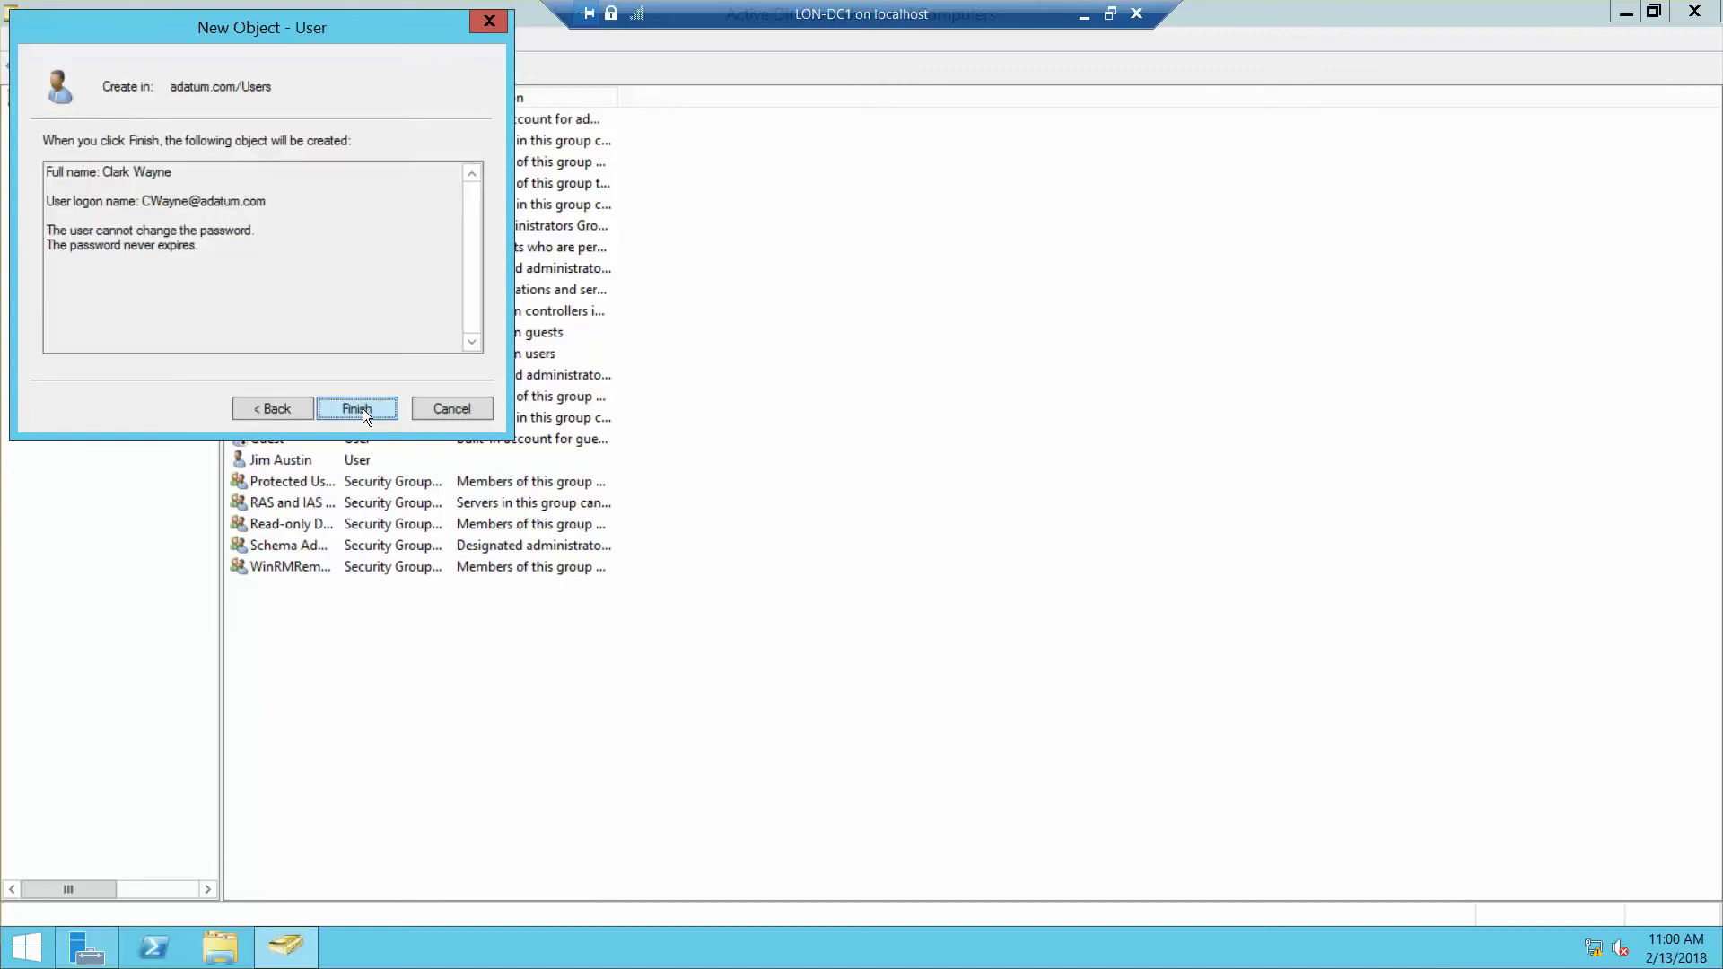
{"action": "left_click", "coordinate": [363, 408]}
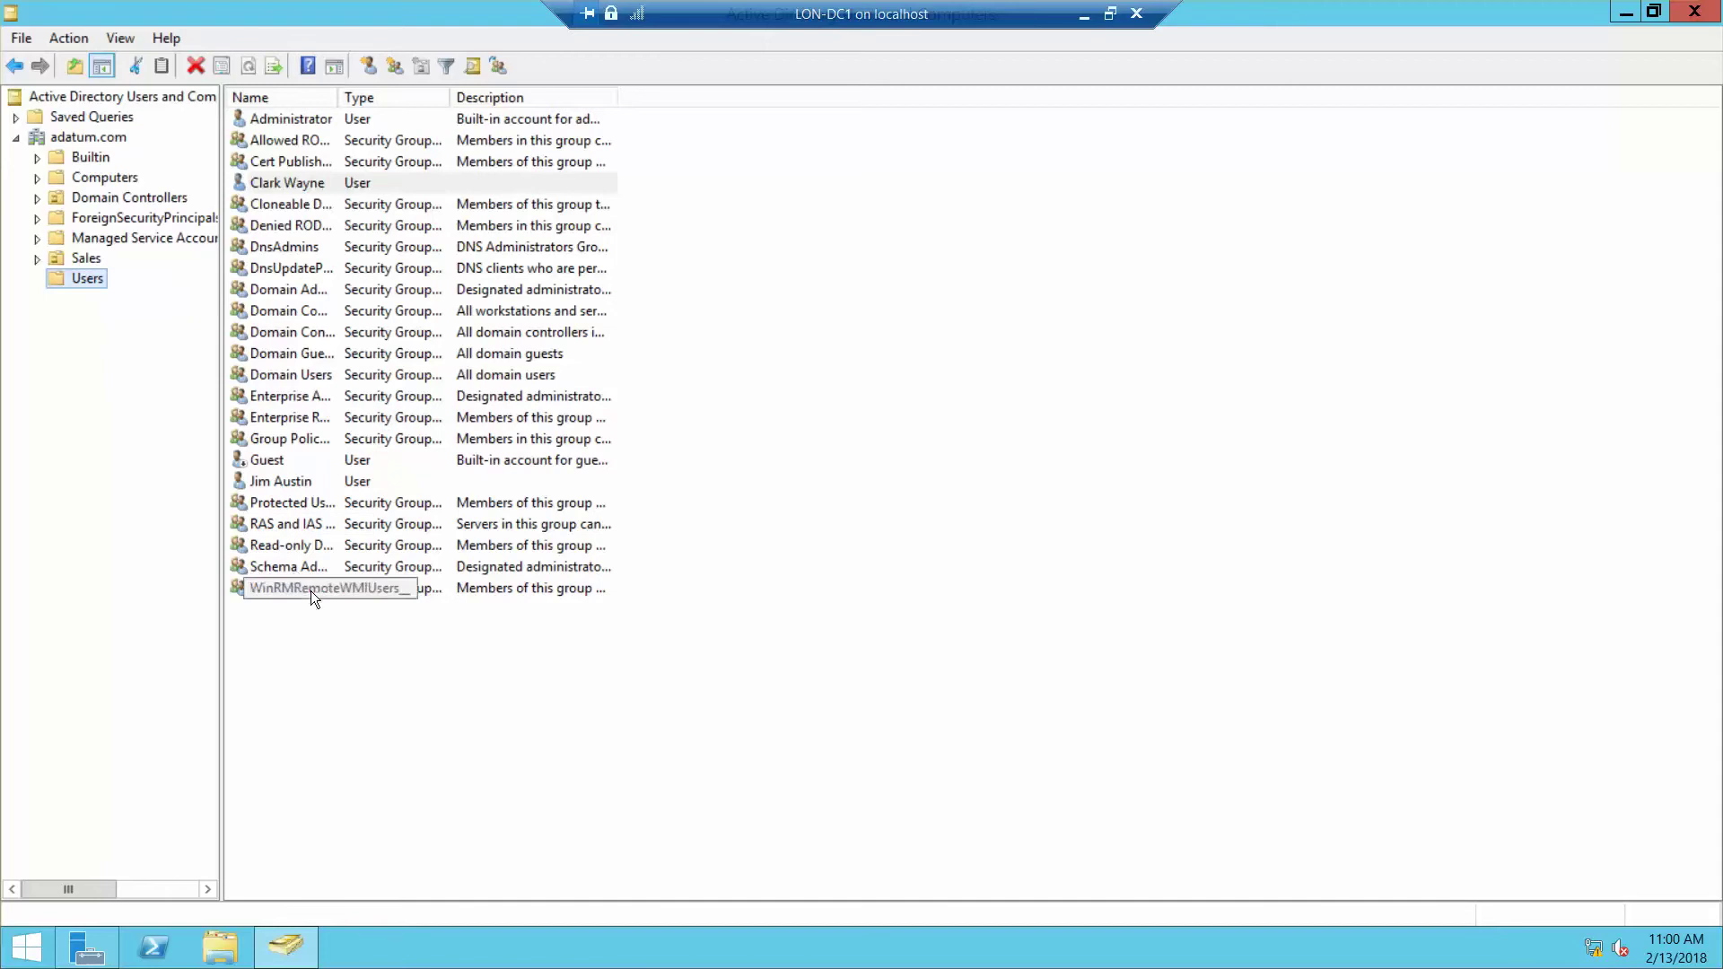
In the user's Member Of tab, add 'domain admins' and confirm the resolved Domain Admins group.
{"action": "double_click", "coordinate": [303, 174]}
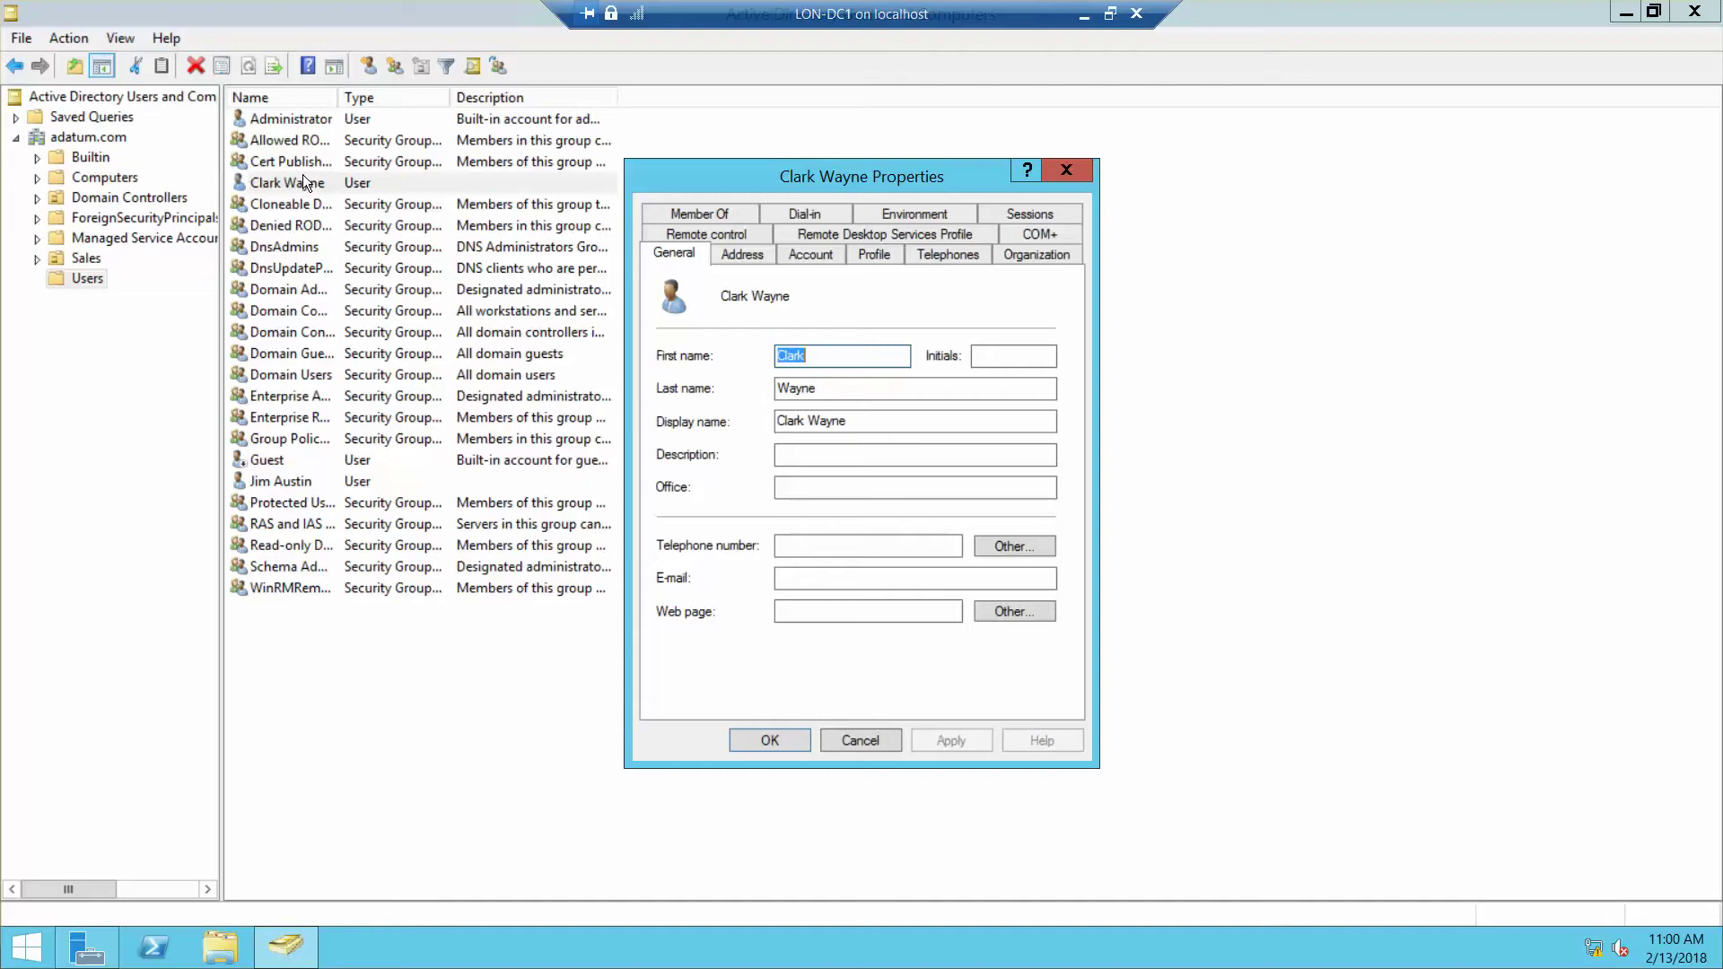
{"action": "left_click", "coordinate": [699, 215]}
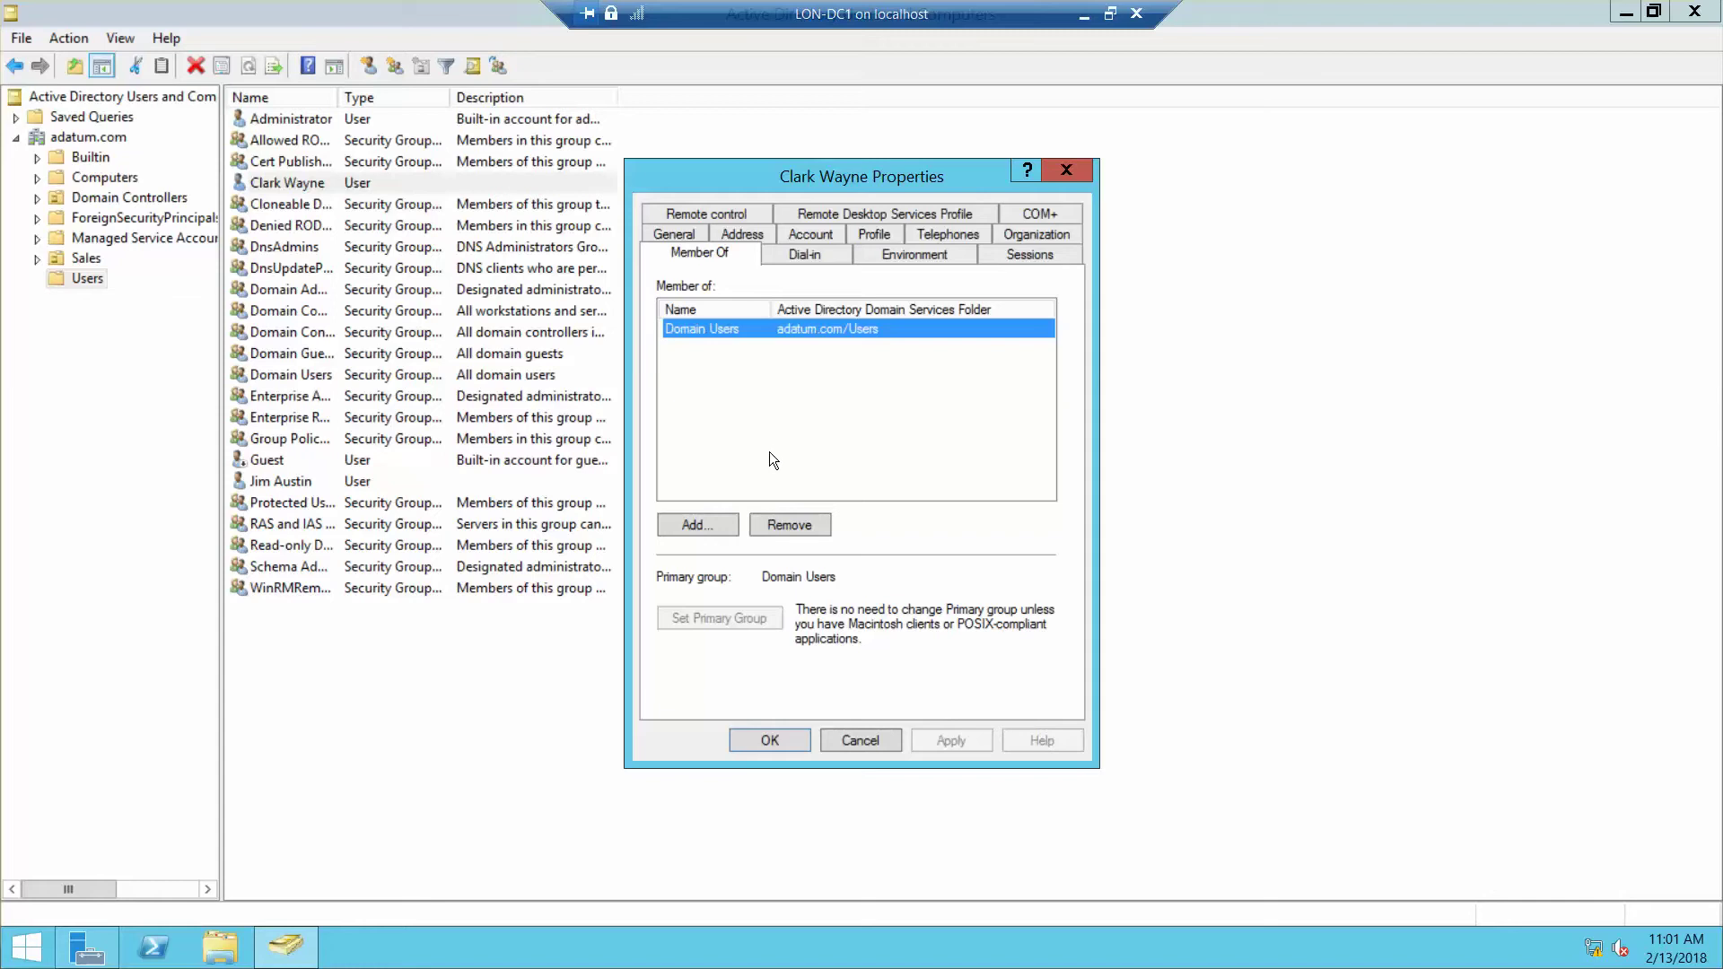
{"action": "left_click", "coordinate": [693, 526]}
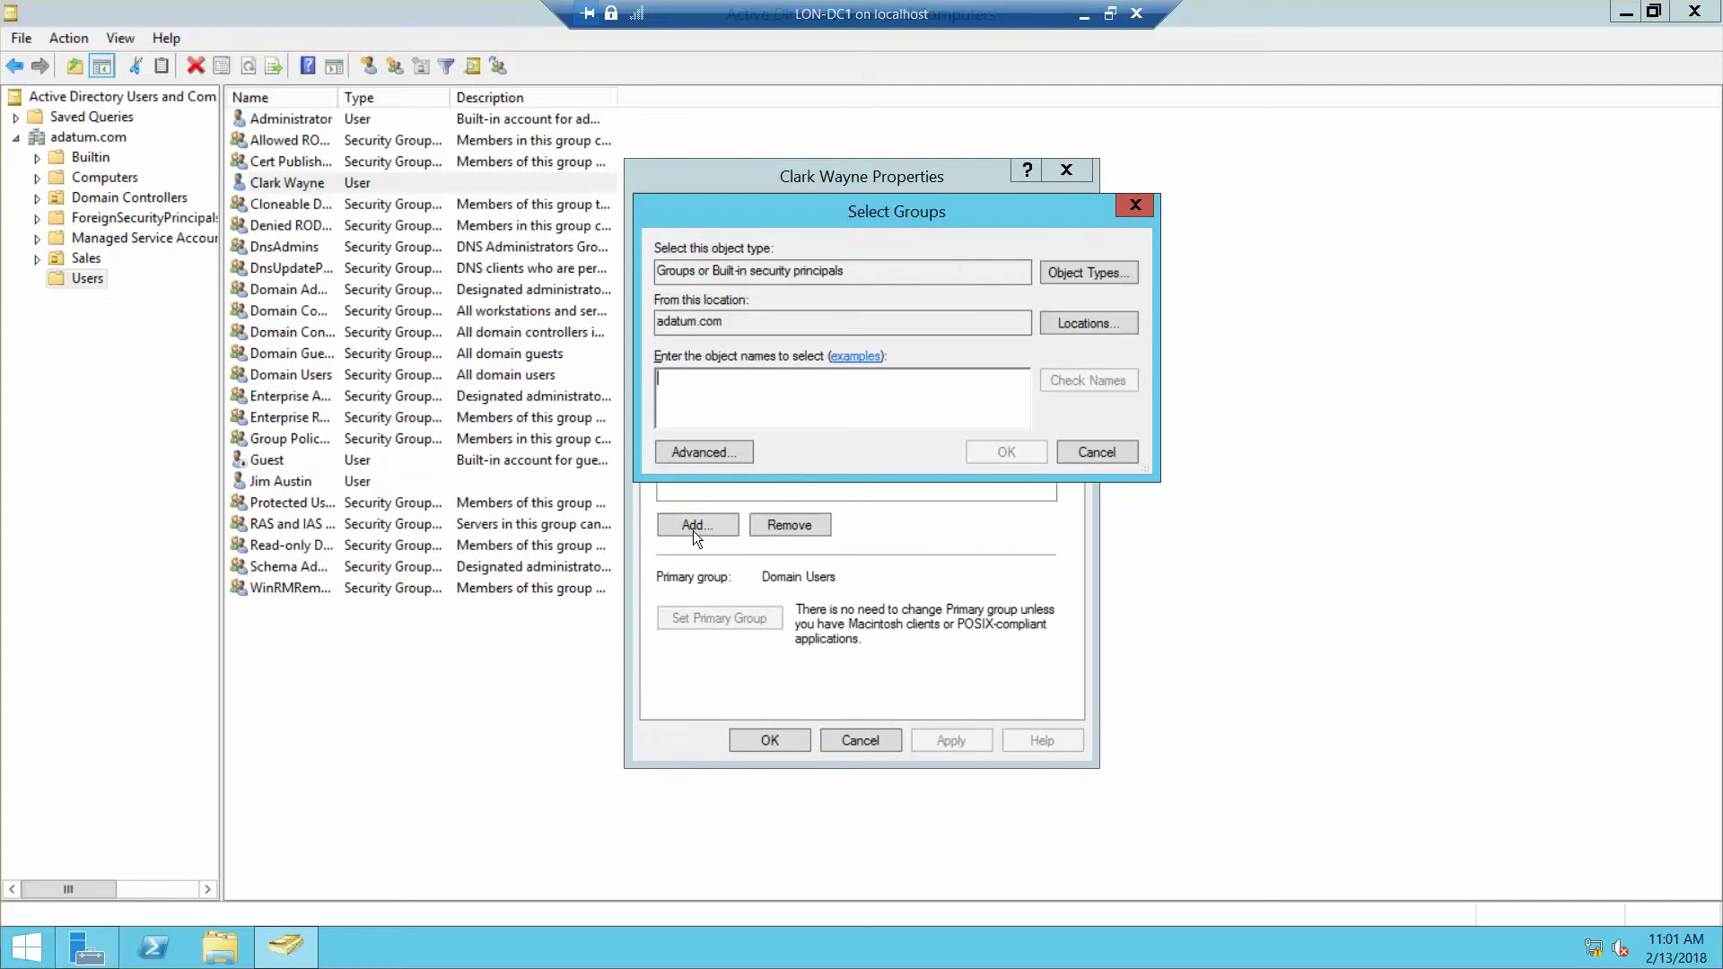
{"action": "type", "text": "domain"}
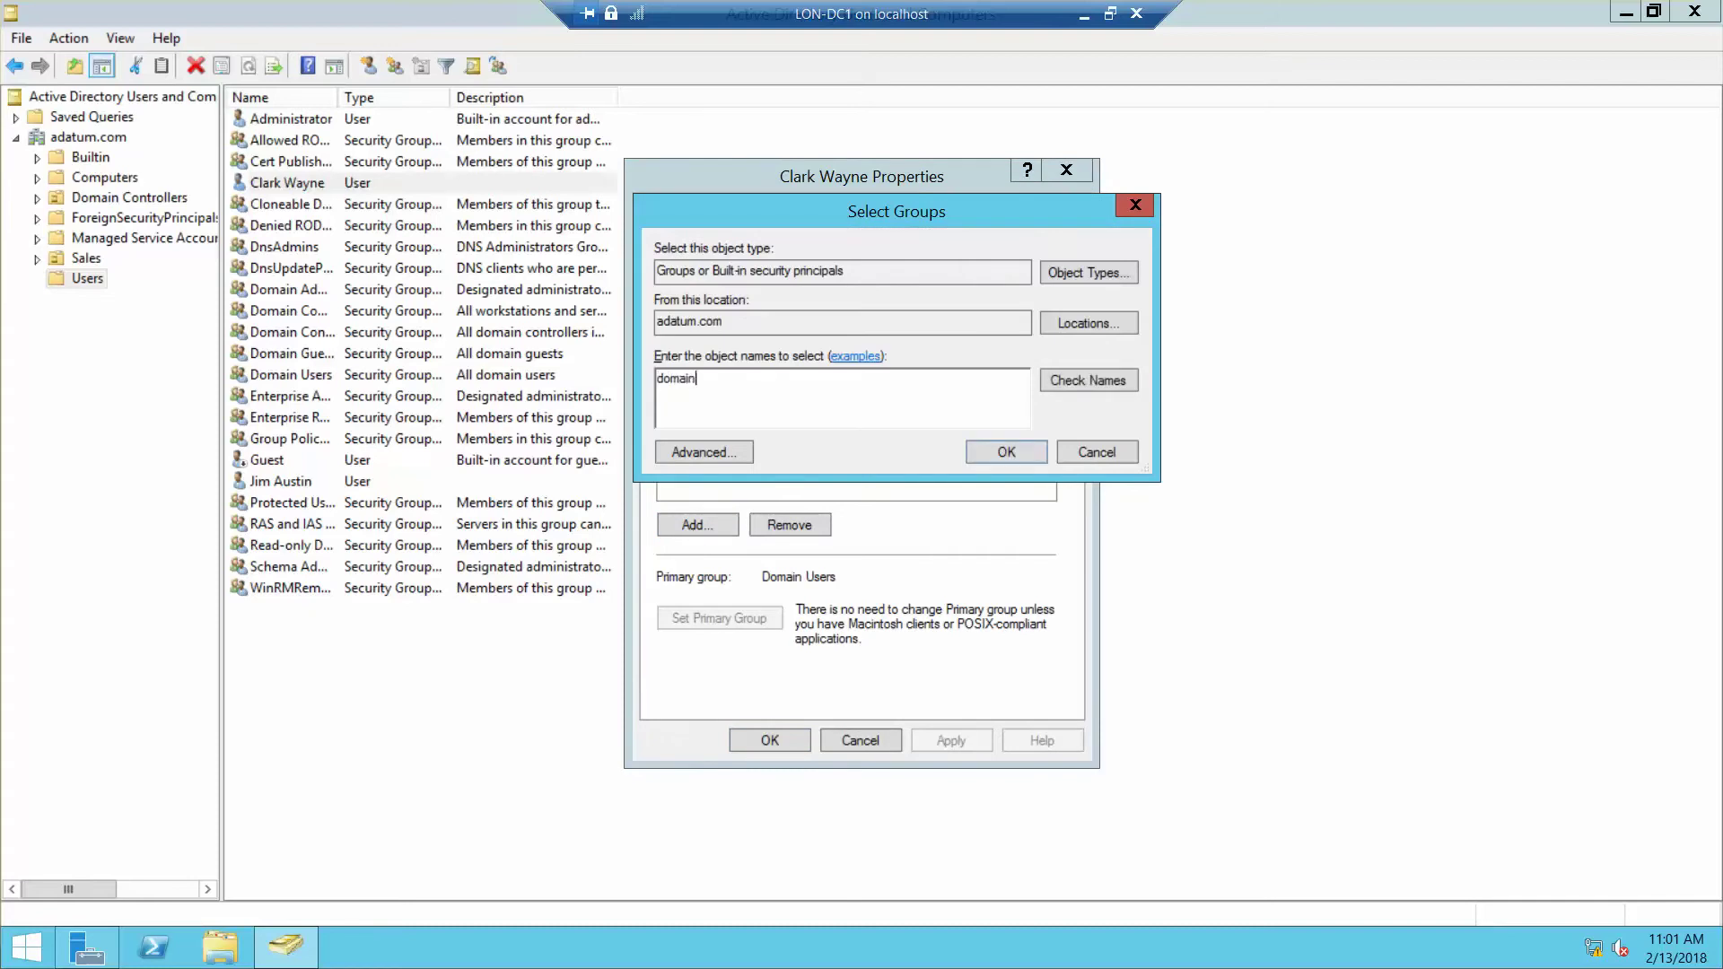
{"action": "type", "text": " admins"}
{"action": "left_click", "coordinate": [1119, 377]}
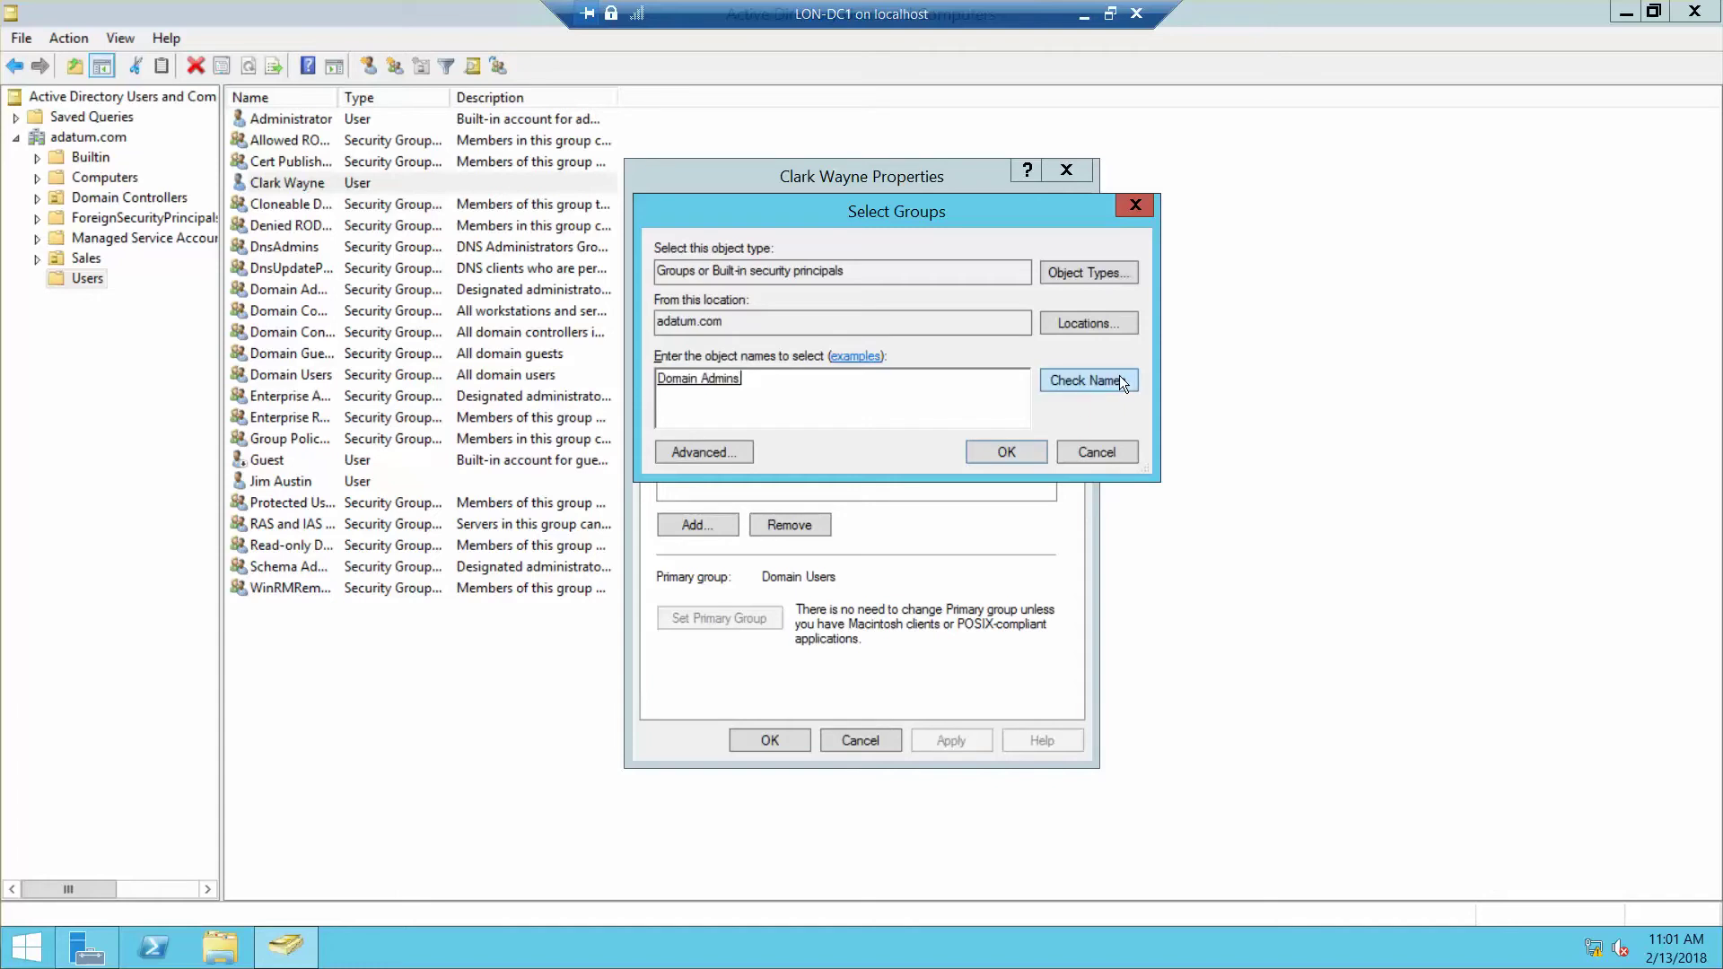
{"action": "left_click", "coordinate": [1023, 451]}
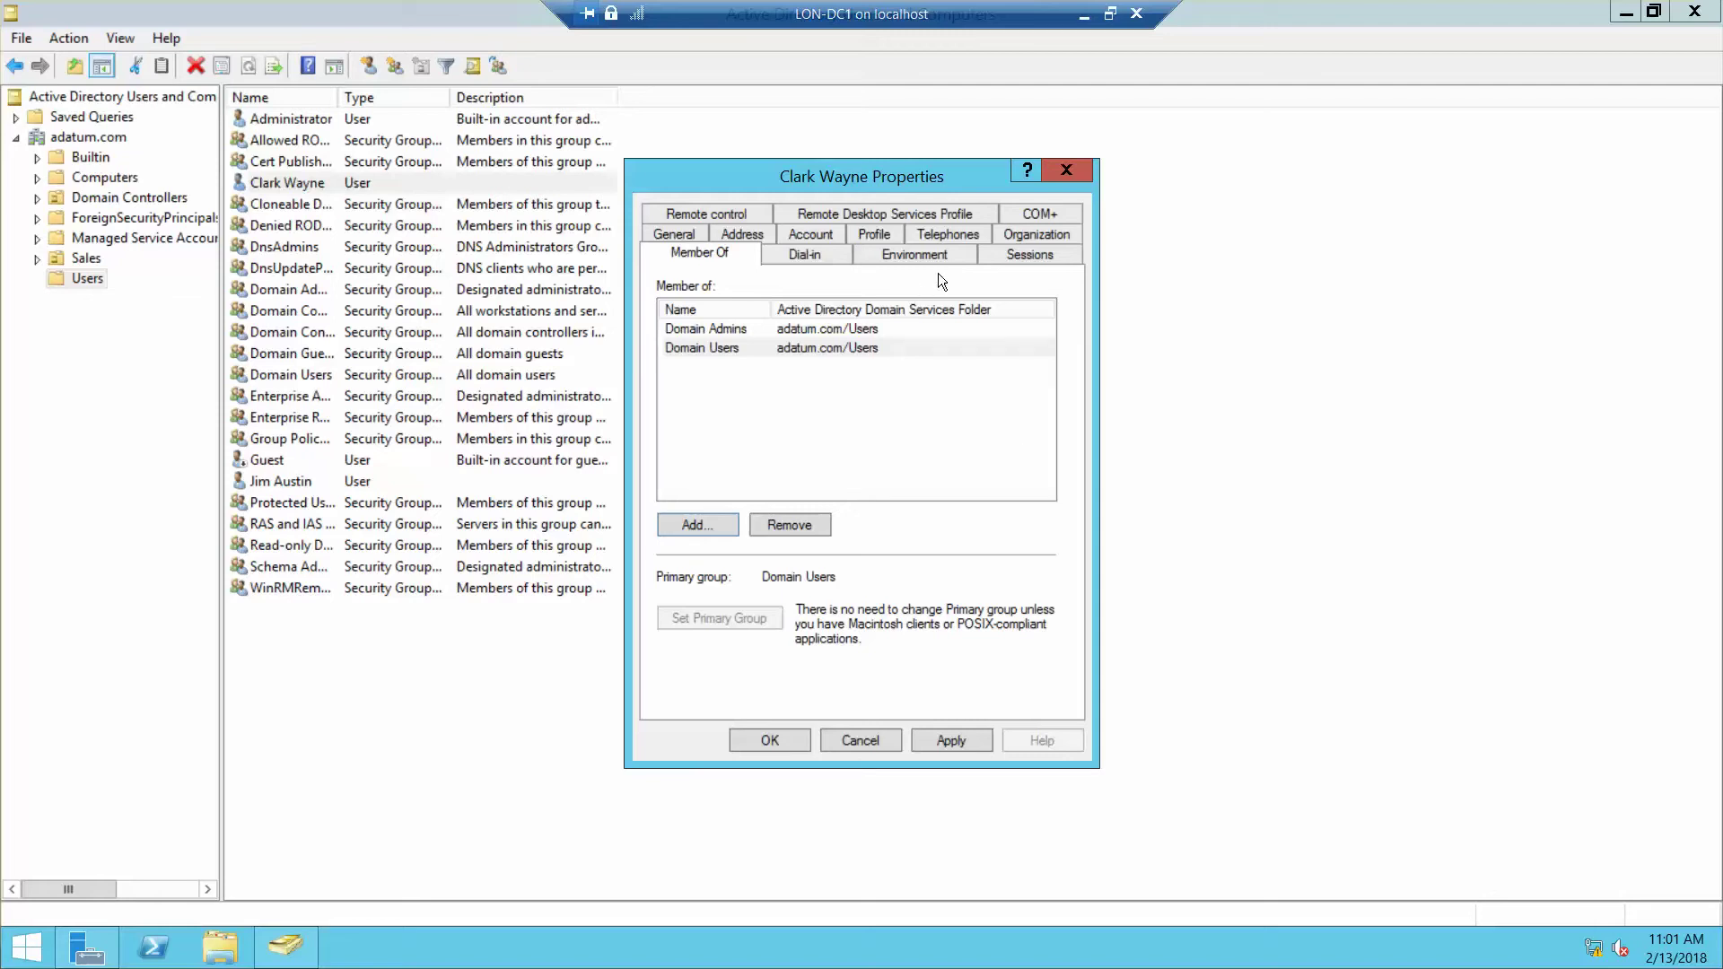
Set Dial-in Network Access Permission to Allow access and save with OK.
{"action": "left_click", "coordinate": [807, 254]}
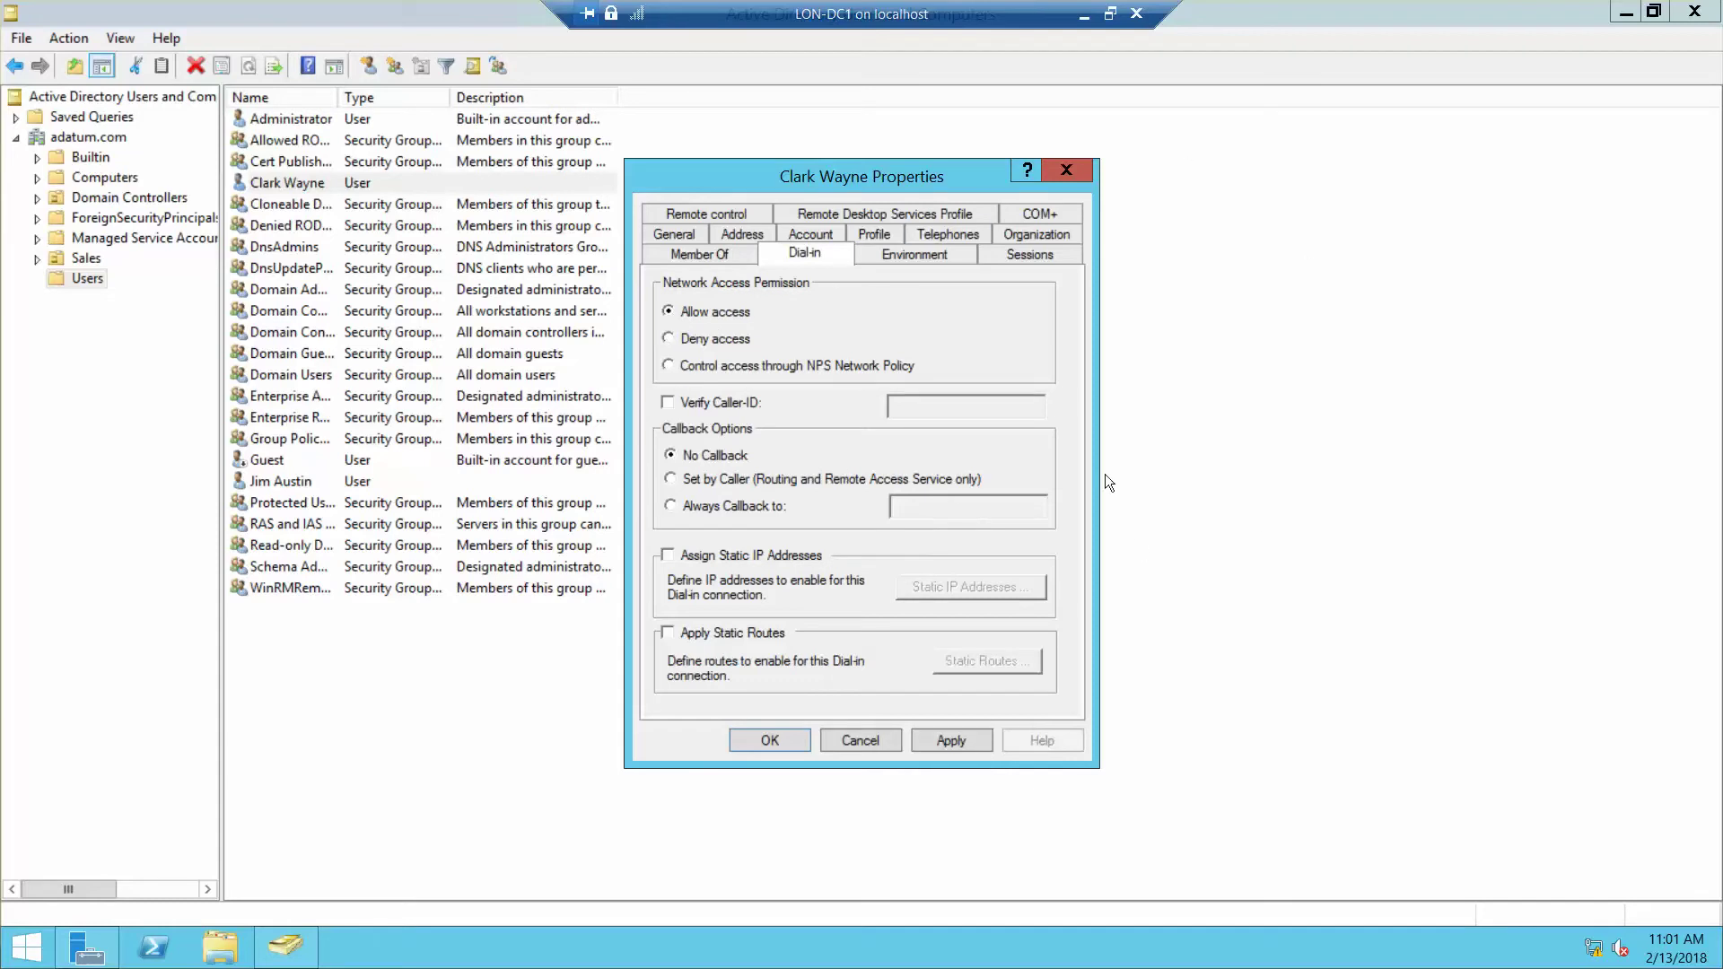
{"action": "left_click", "coordinate": [769, 740]}
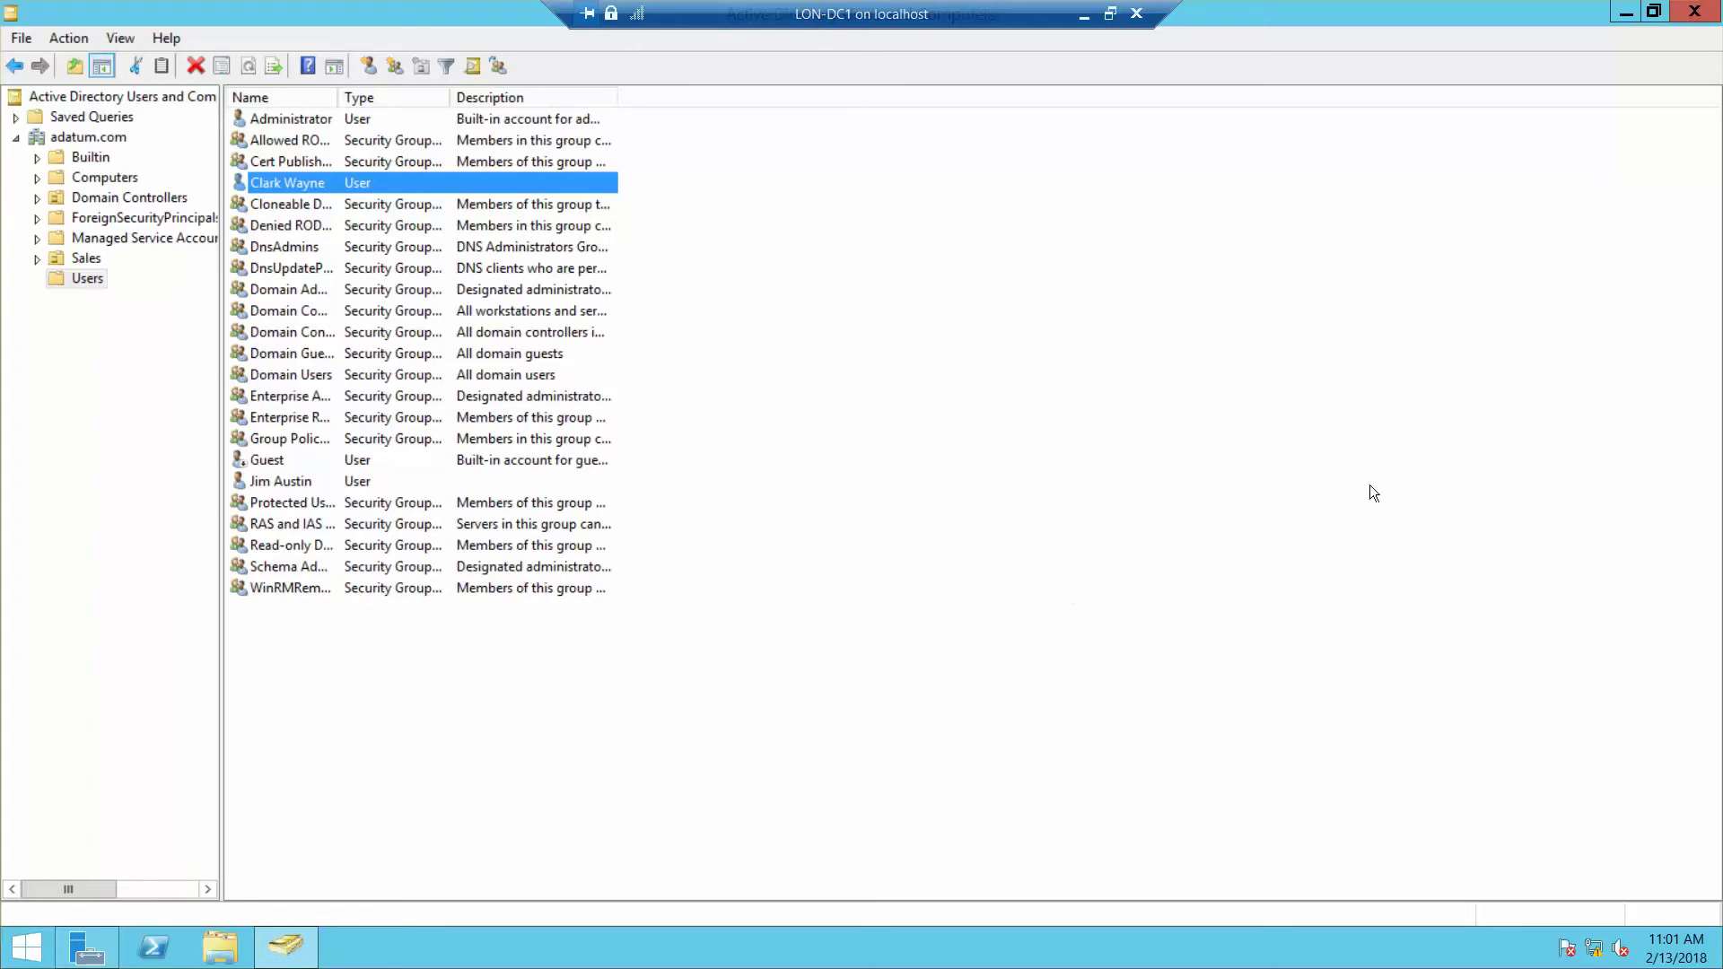
Close ADUC, start LON-CL1 from its Hyper-V console, and minimise Hyper-V Manager.
{"action": "left_click", "coordinate": [1707, 7]}
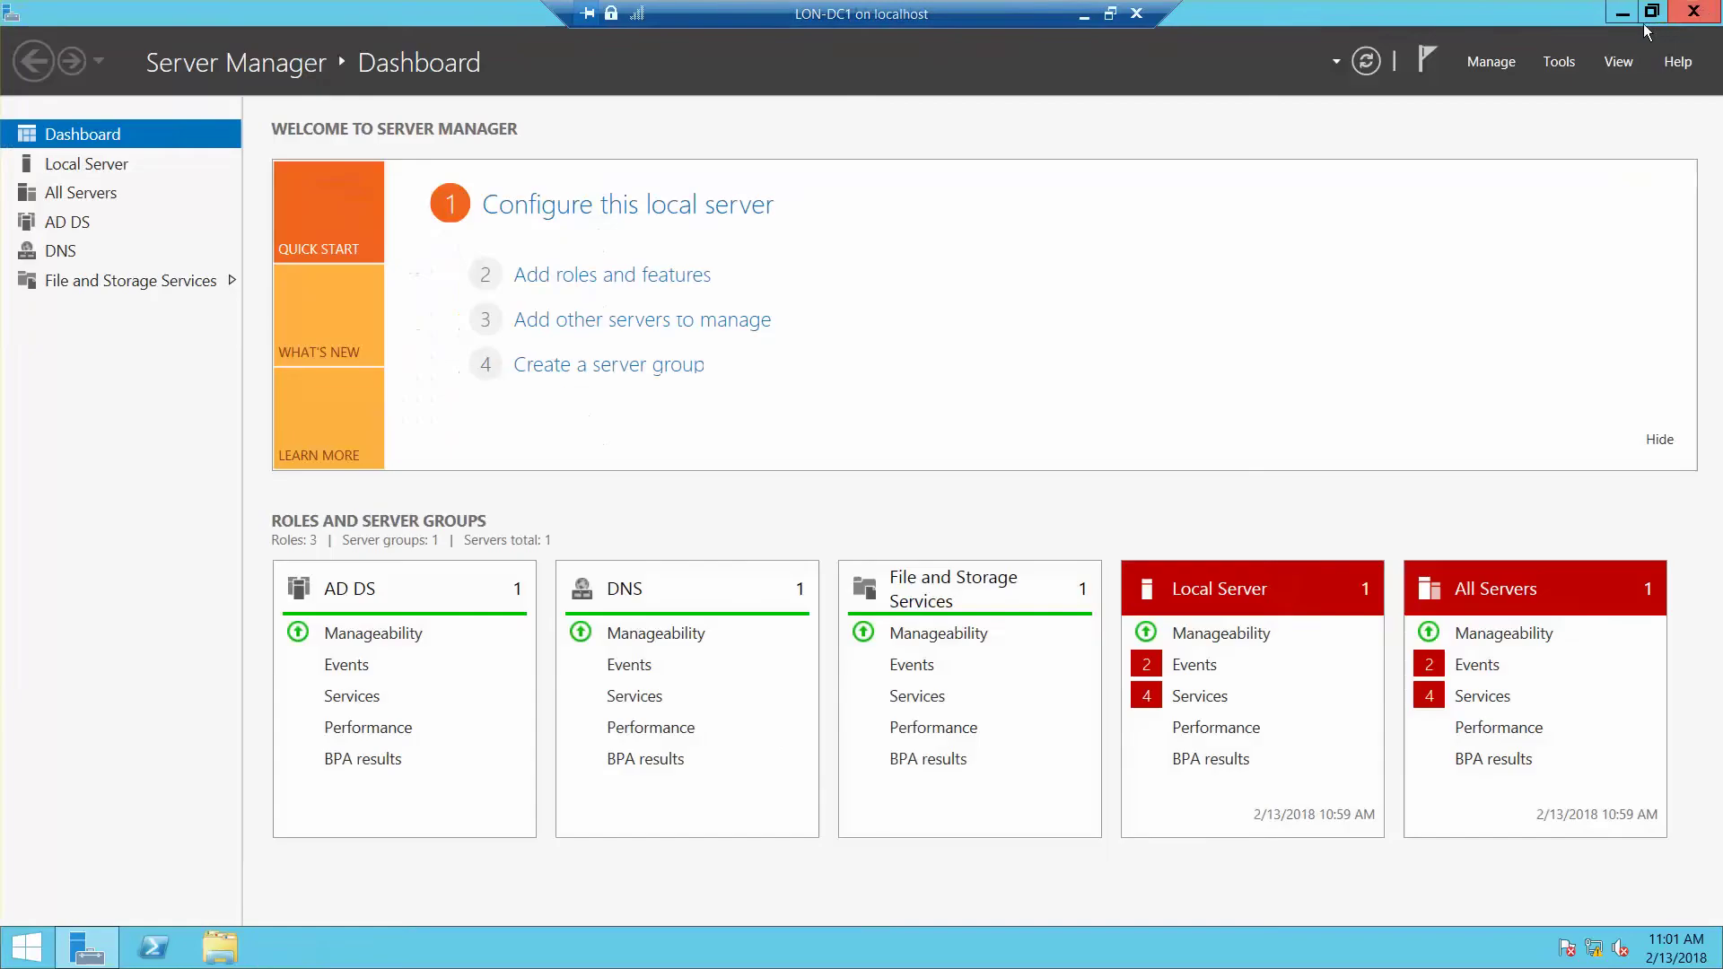
{"action": "left_click", "coordinate": [1084, 16]}
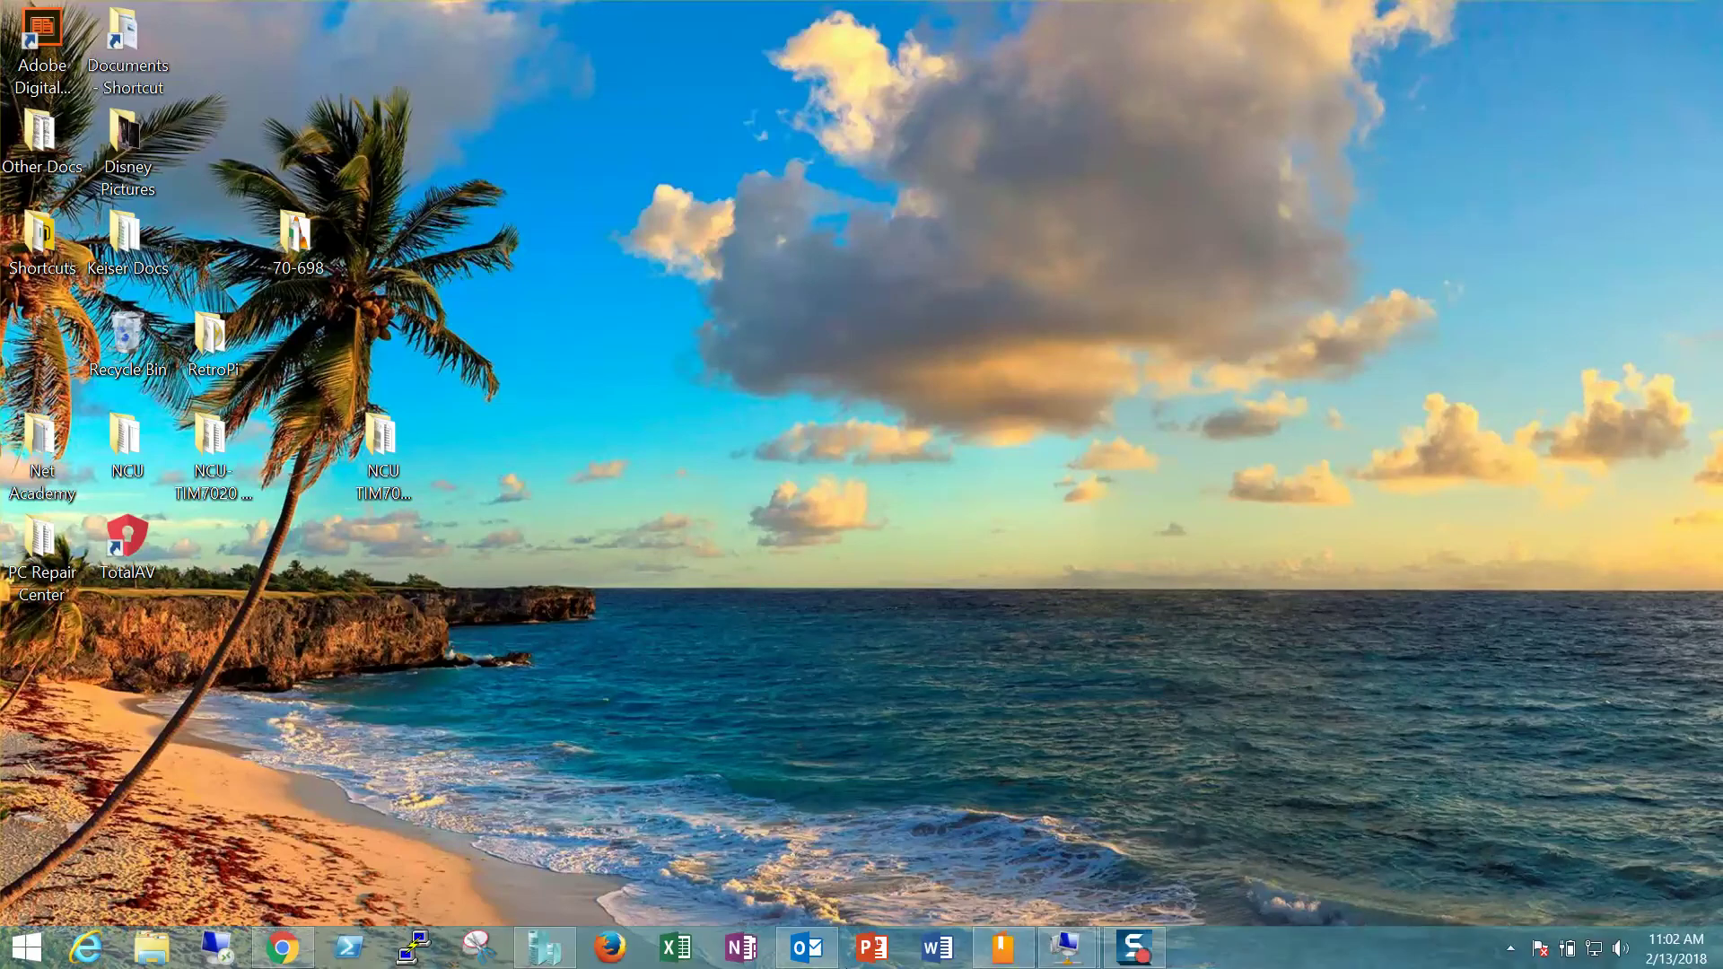
{"action": "left_click", "coordinate": [546, 949]}
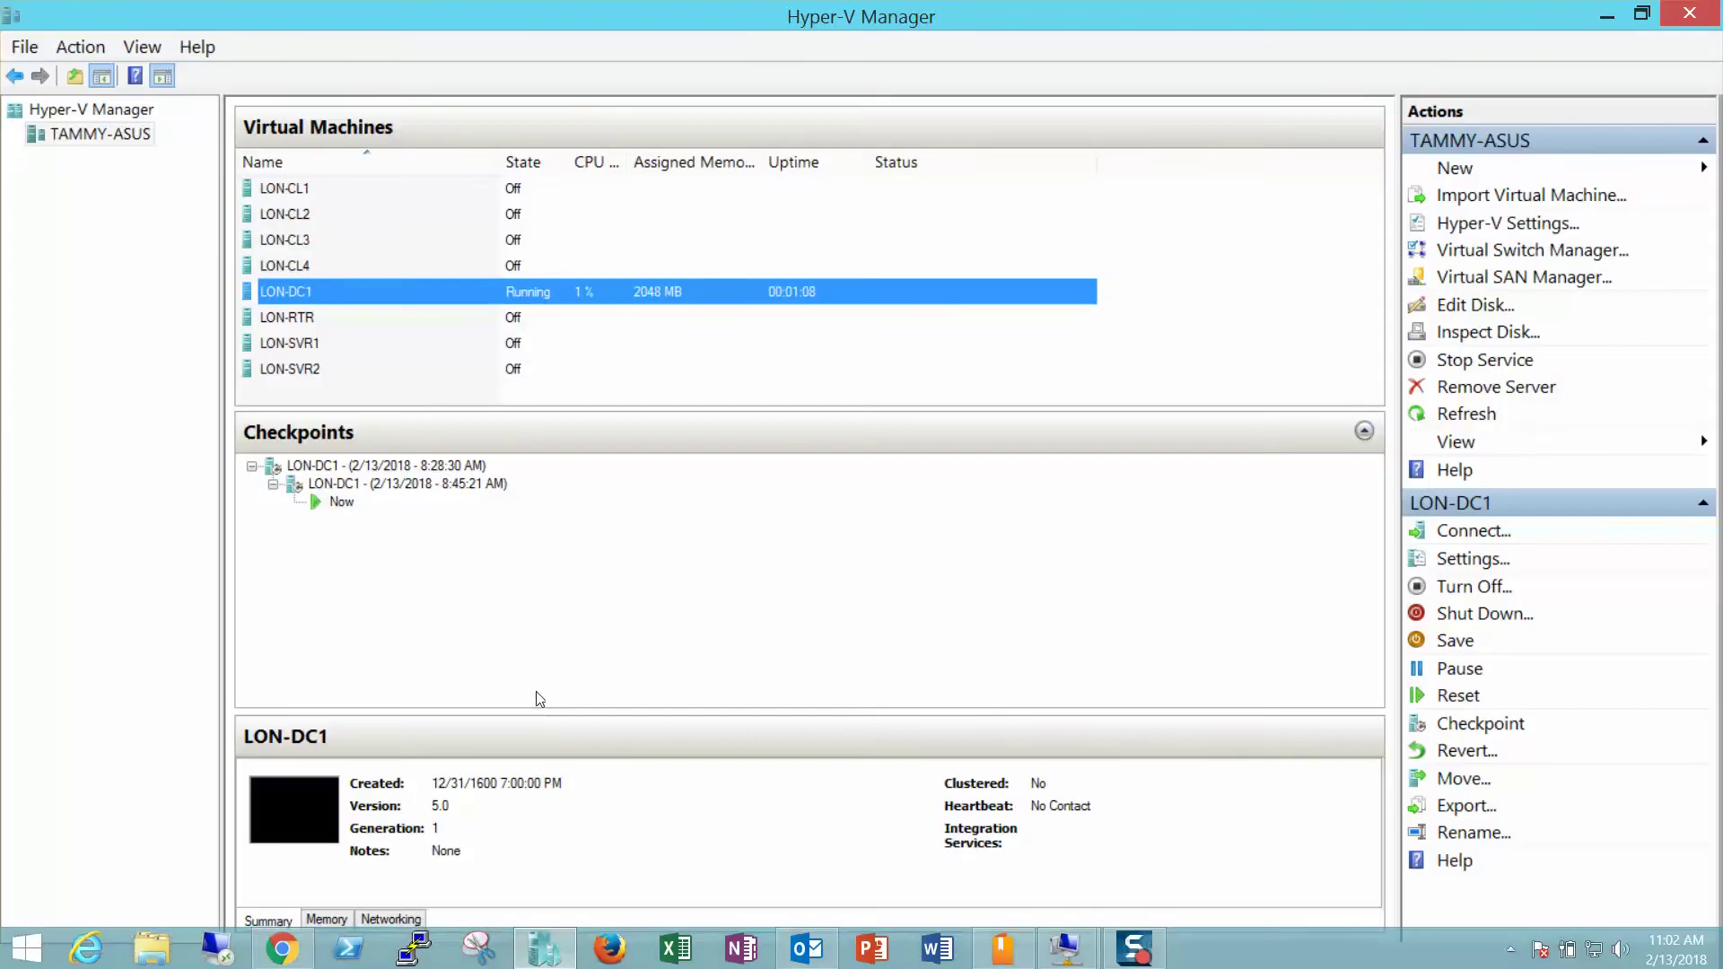
{"action": "double_click", "coordinate": [314, 196]}
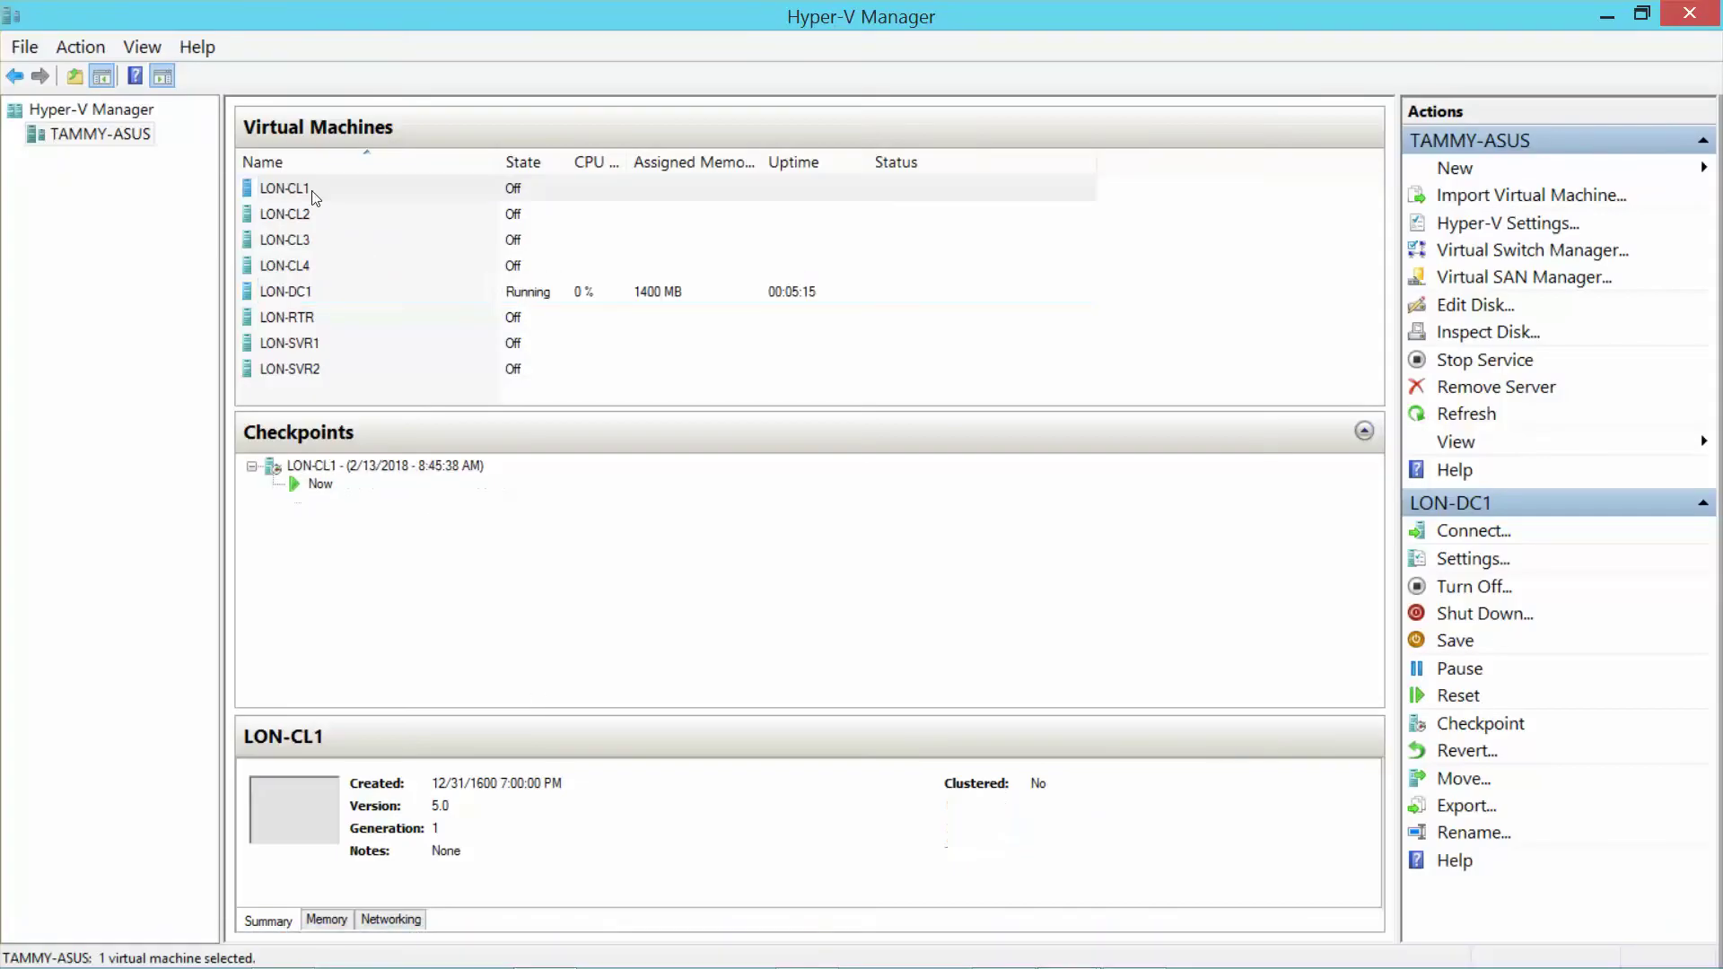
{"action": "left_click", "coordinate": [55, 94]}
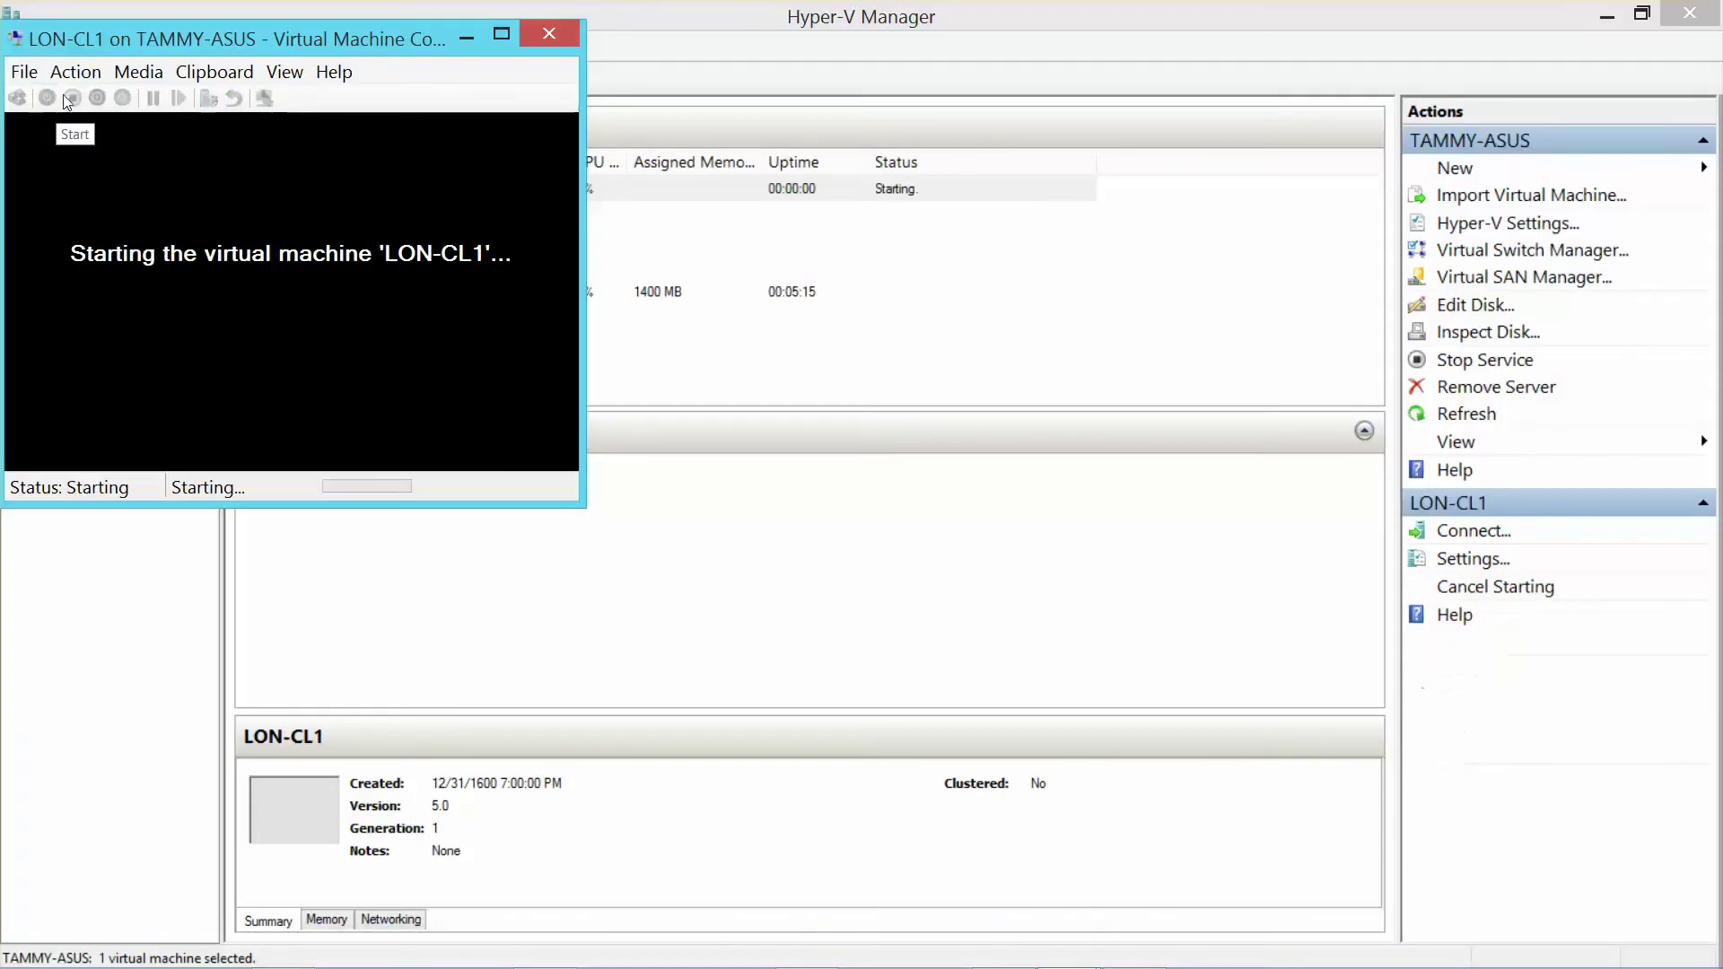
{"action": "left_click", "coordinate": [1606, 16]}
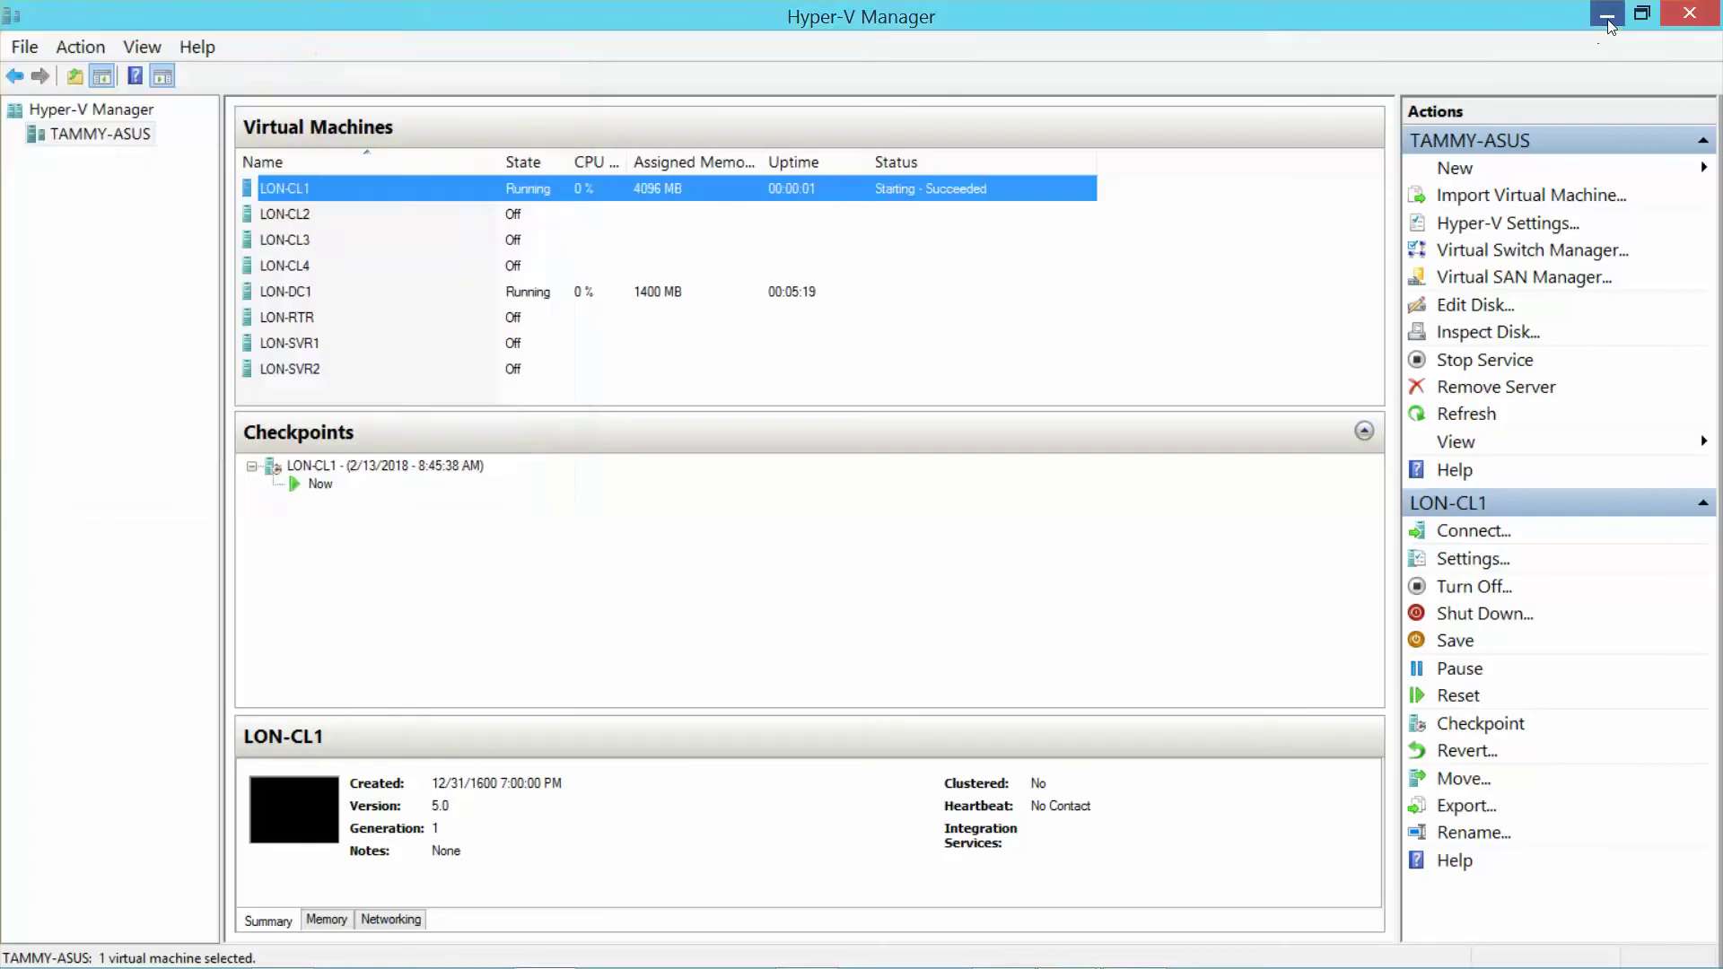
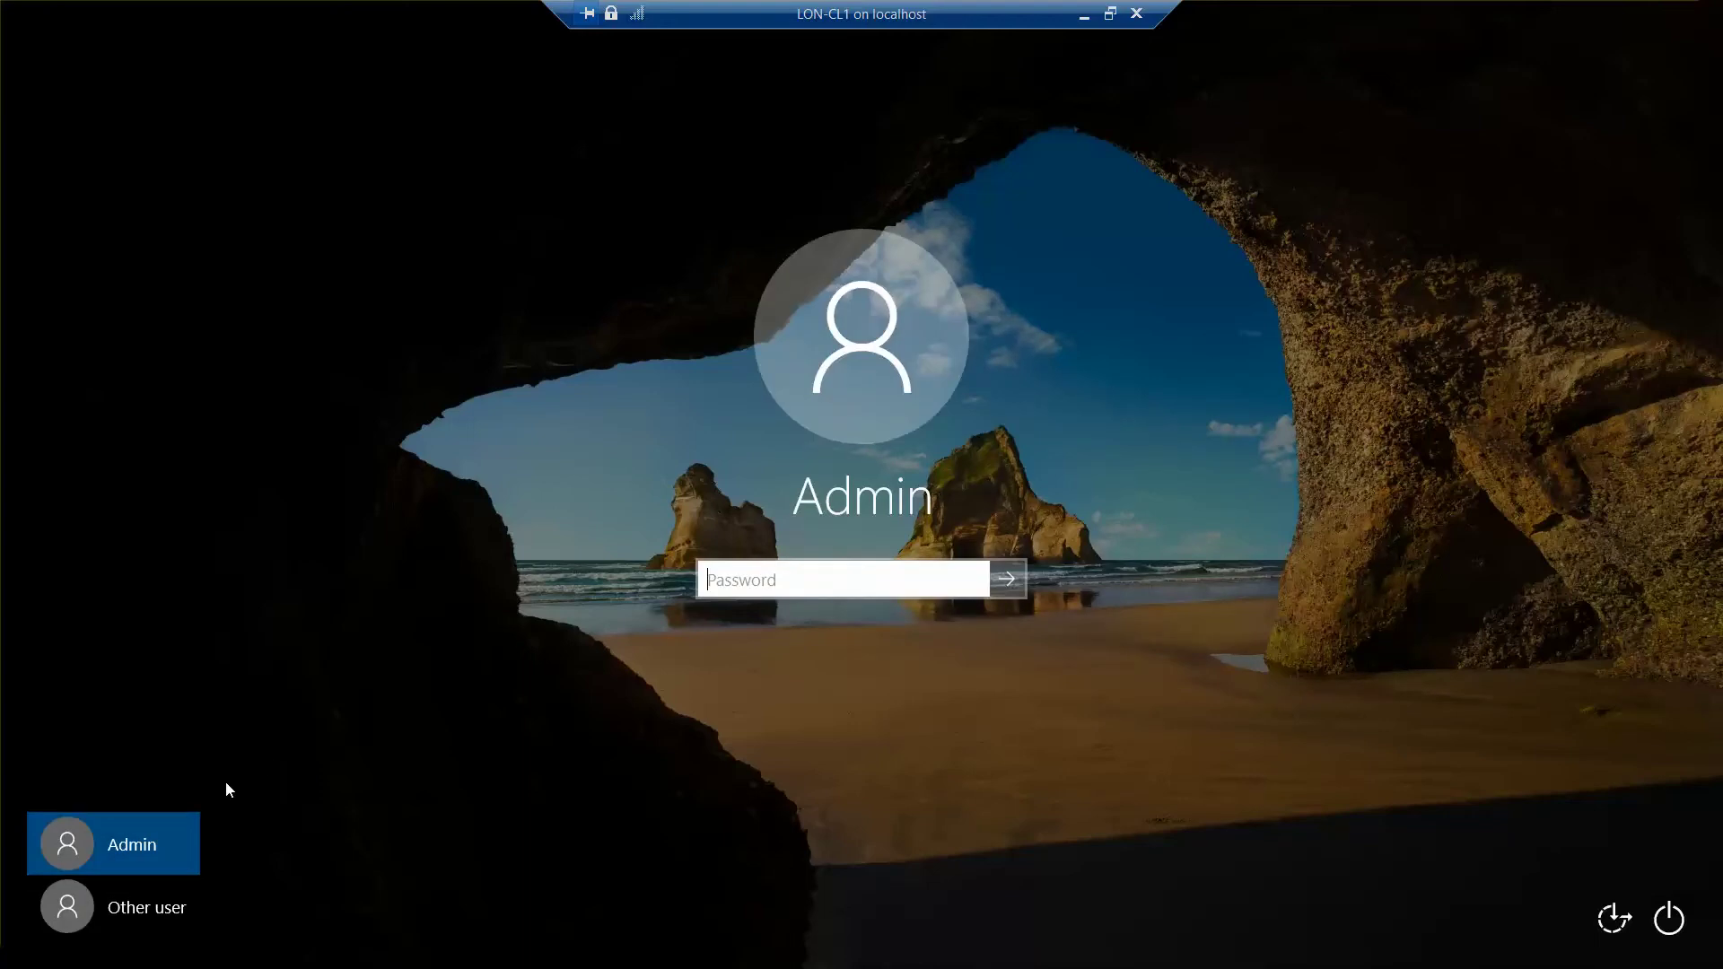
Sign in to LON-CL1 as another adatum domain user with the account password, then switch to Hyper-V Manager.
{"action": "left_click", "coordinate": [152, 912]}
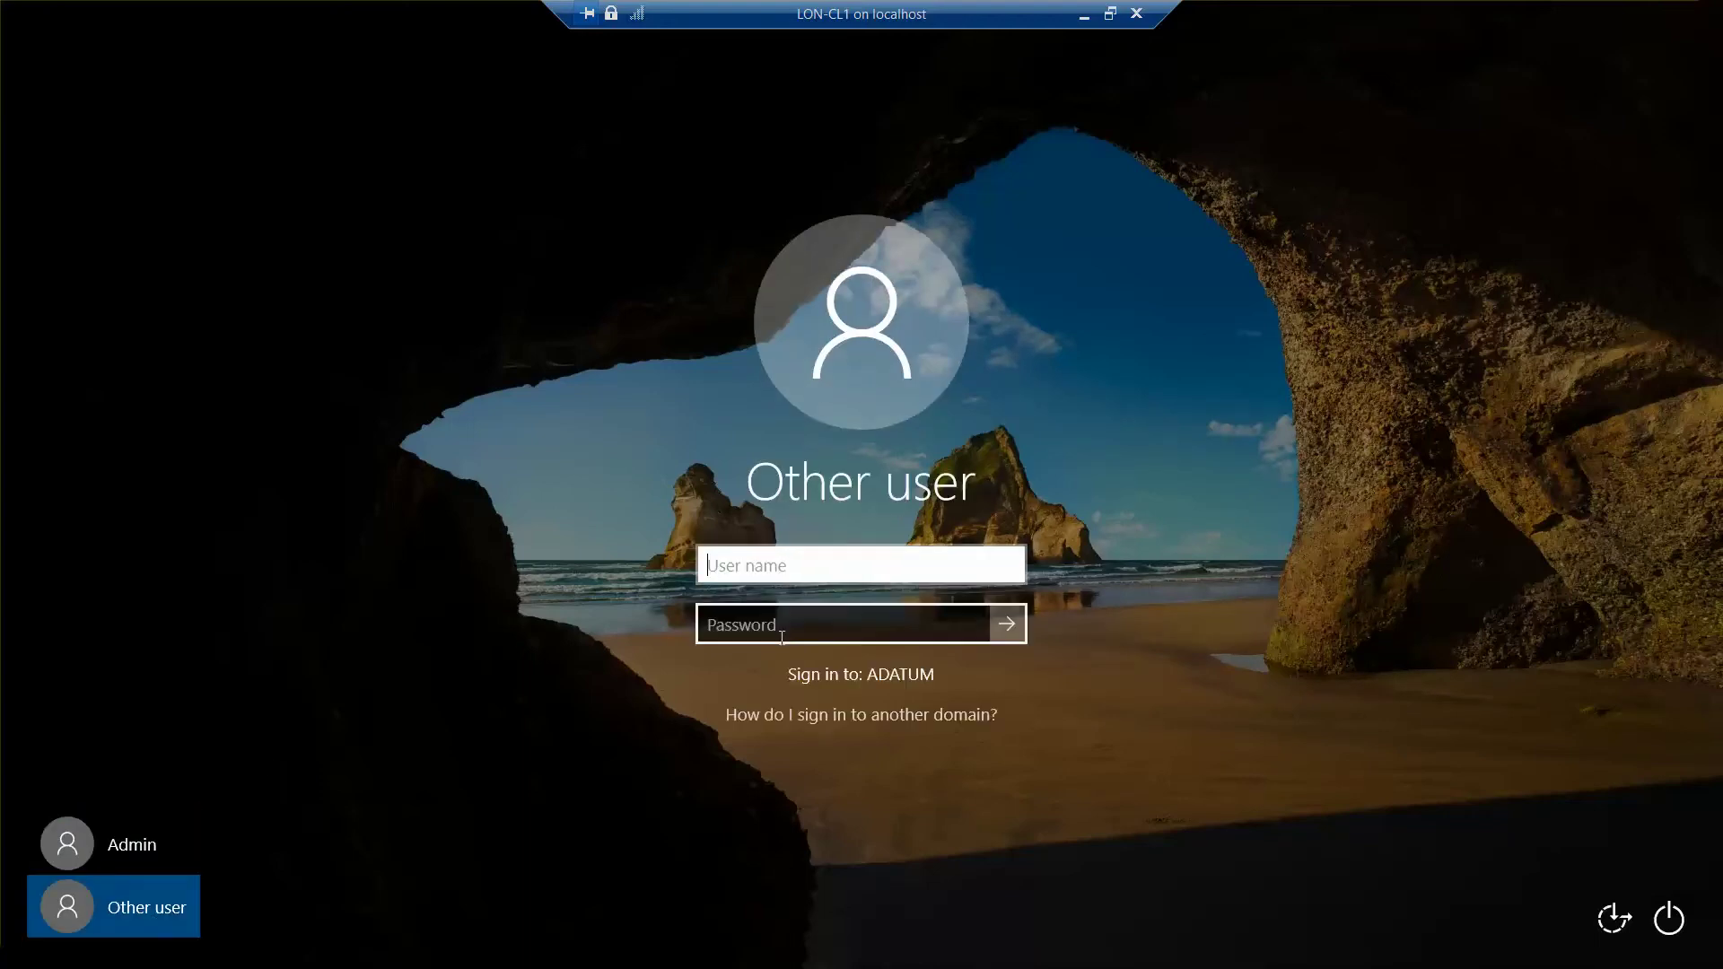
{"action": "type", "text": "adatum\\cwayne"}
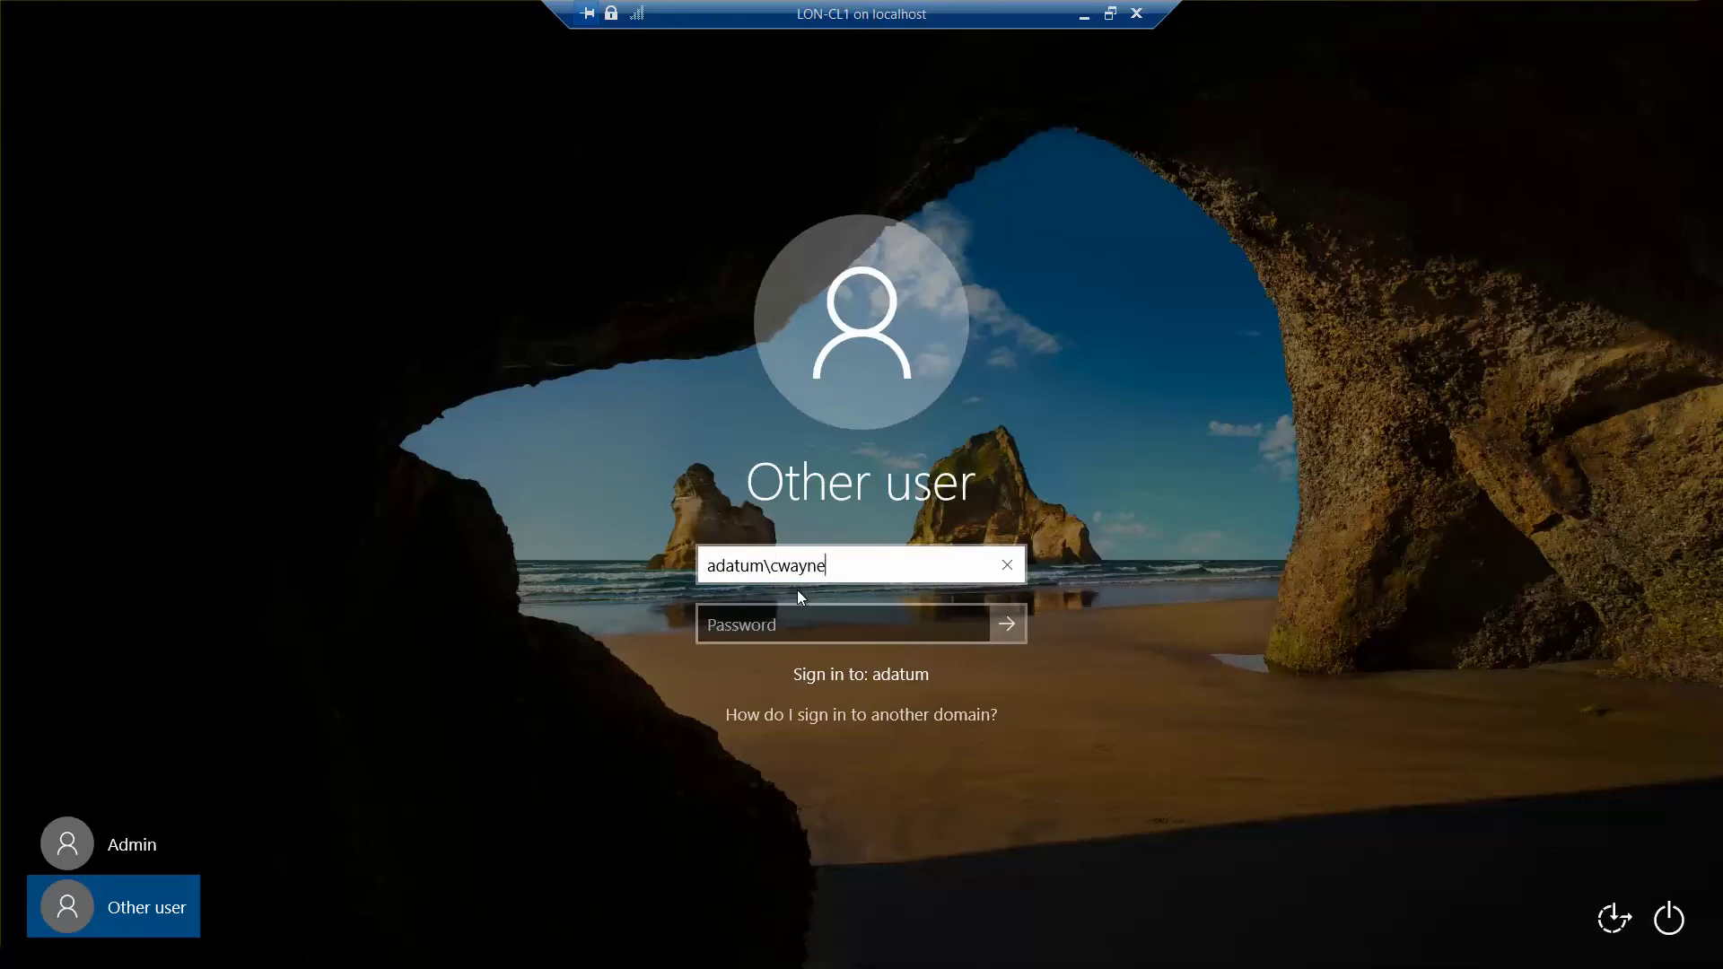
{"action": "key", "text": "Tab"}
{"action": "type", "text": "Pa"}
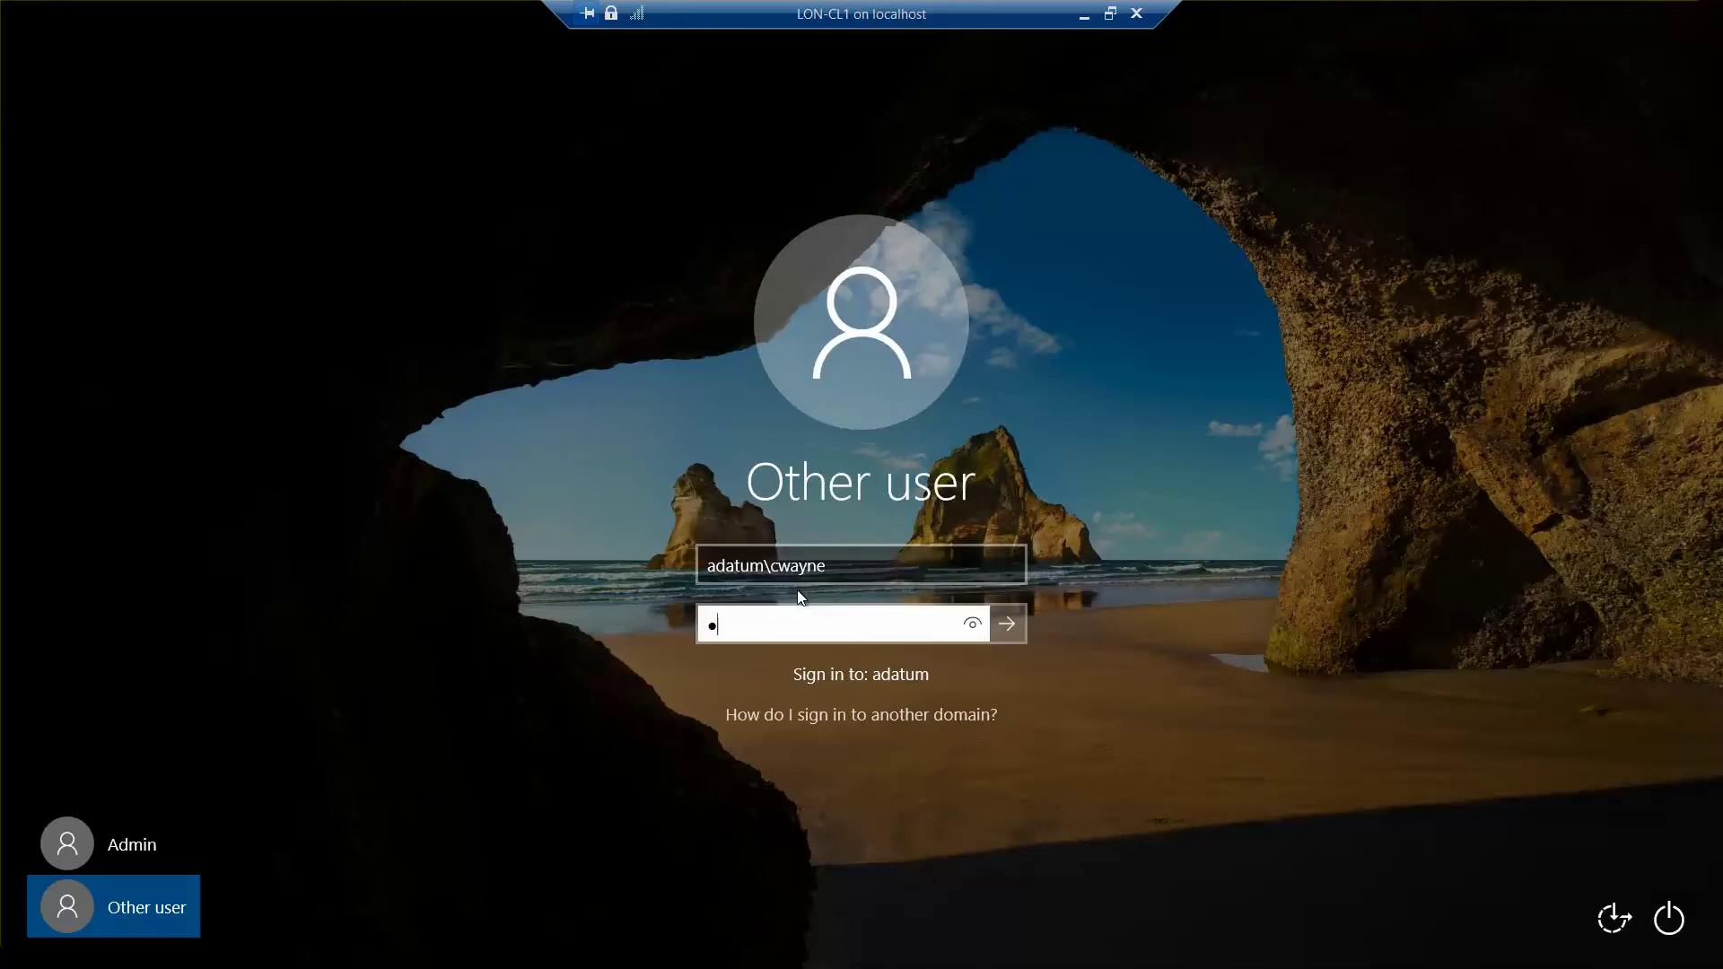
{"action": "type", "text": "$$w0rd"}
{"action": "left_click", "coordinate": [1008, 623]}
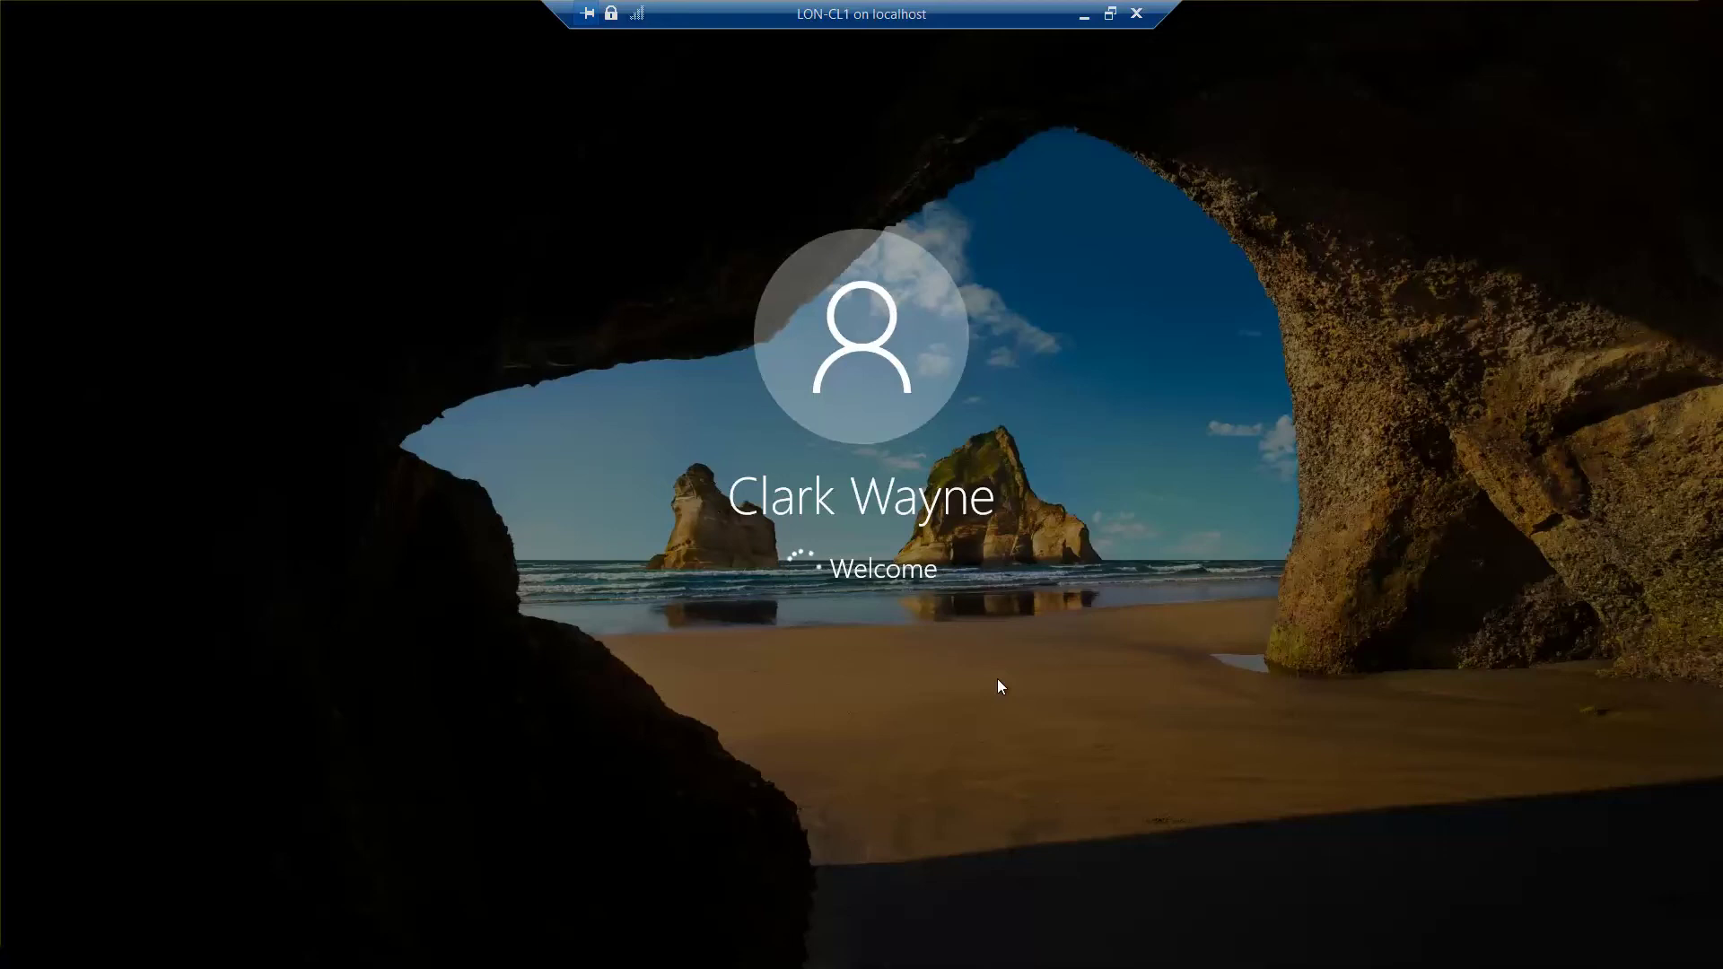
{"action": "key", "text": "alt+Tab"}
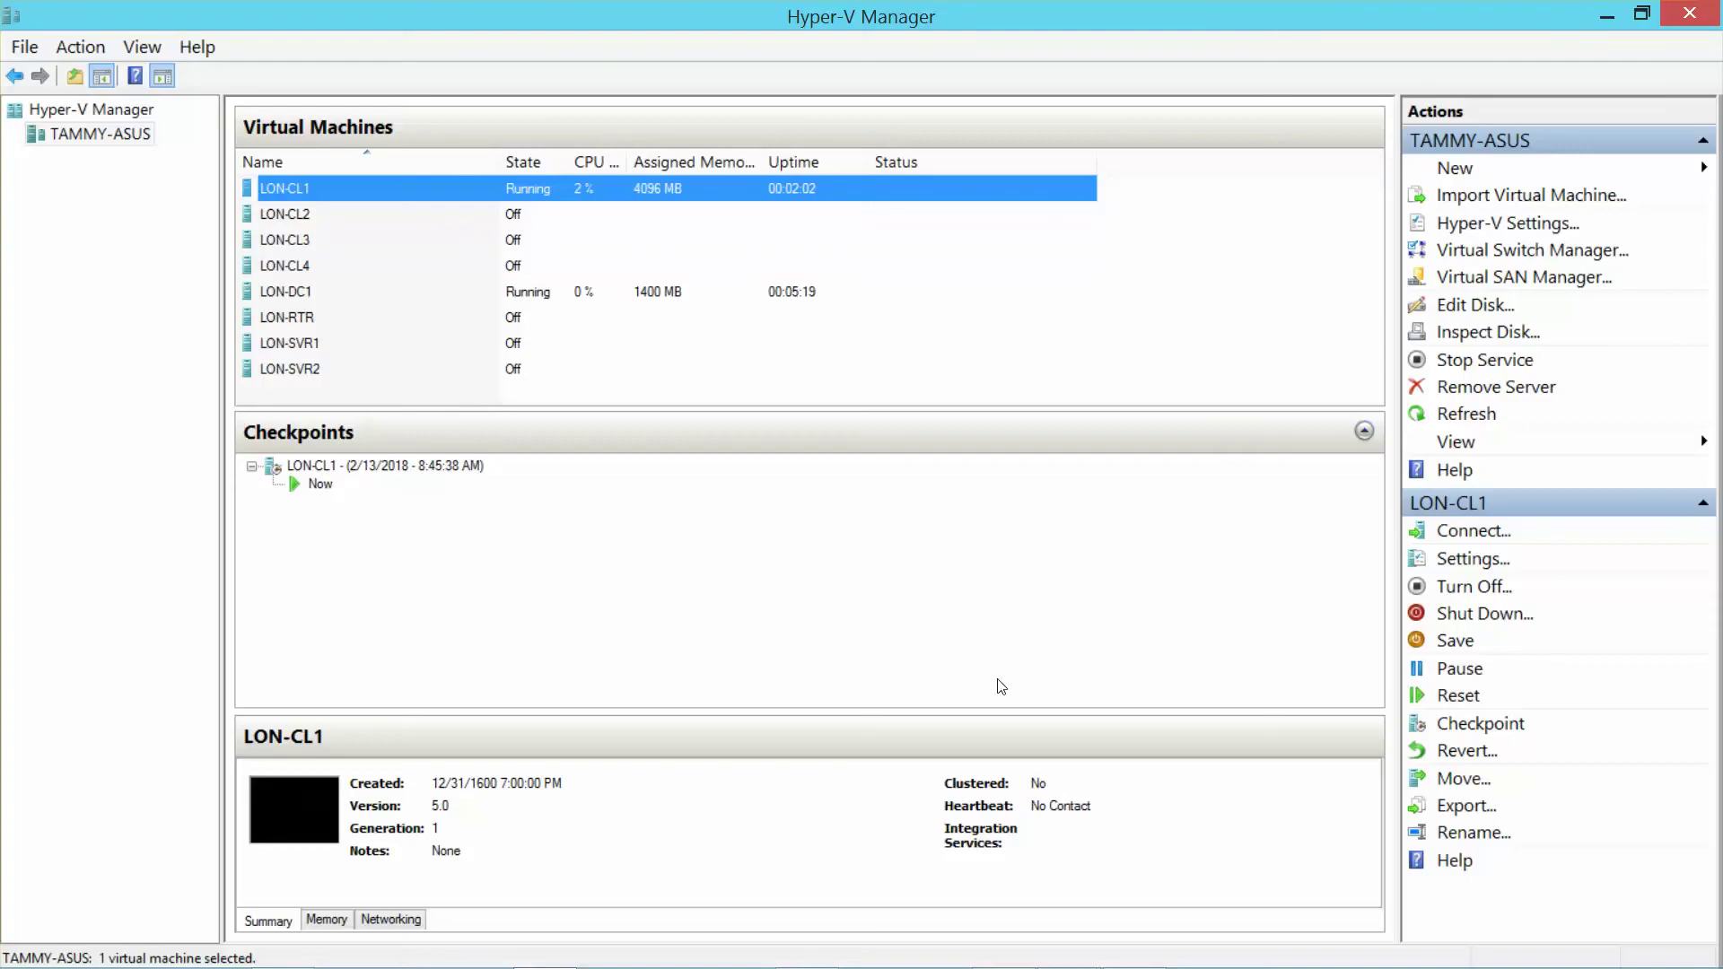
Return to LON-CL1 and reach the Network and Sharing Center through Network & Internet settings.
{"action": "left_click", "coordinate": [1606, 16]}
{"action": "key", "text": "alt+Tab"}
{"action": "key", "text": "alt+Tab"}
{"action": "key", "text": "alt+Tab"}
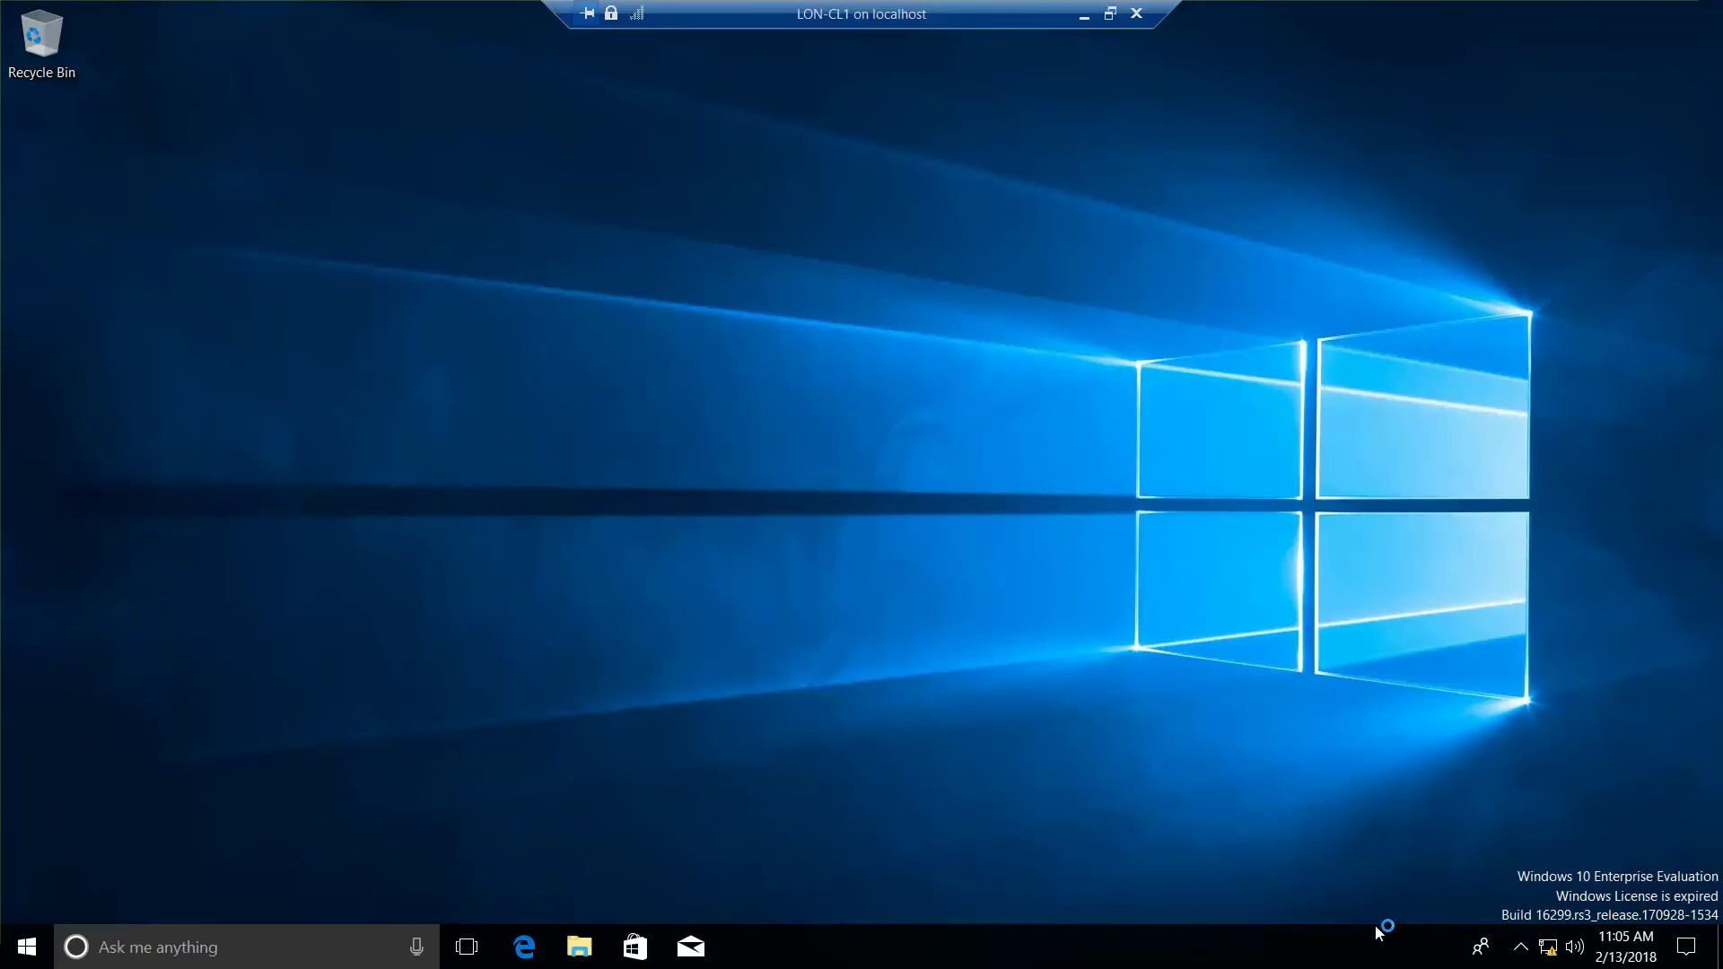
{"action": "right_click", "coordinate": [1551, 948]}
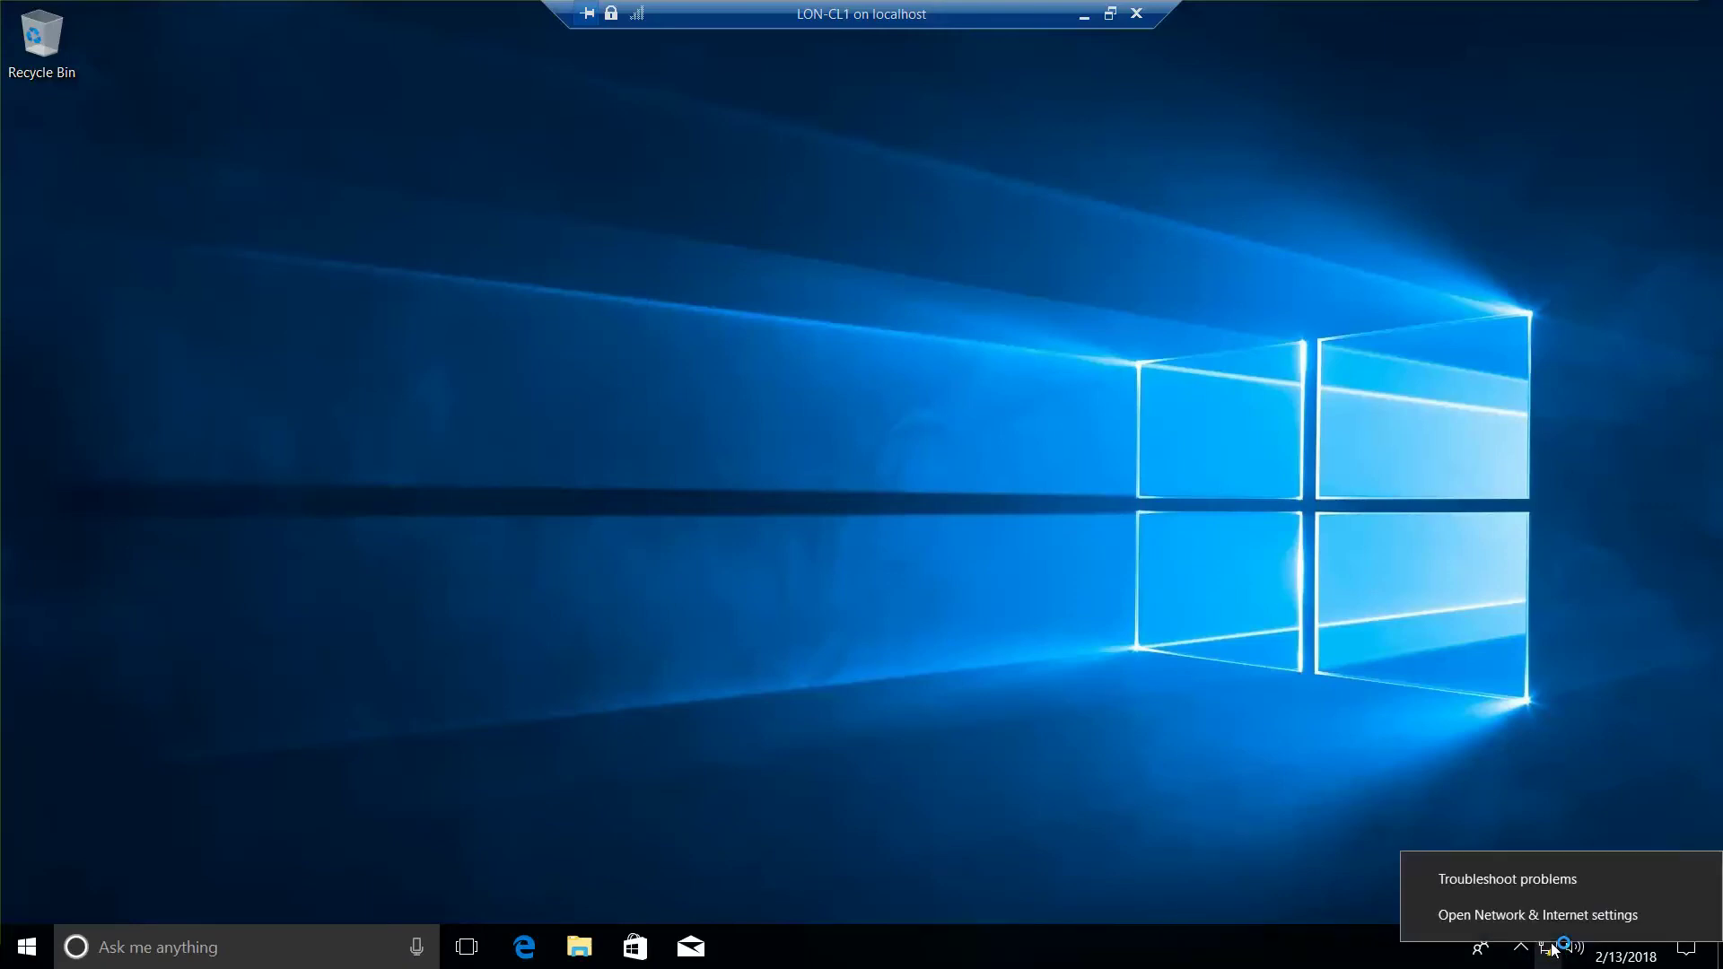
{"action": "left_click", "coordinate": [1541, 920]}
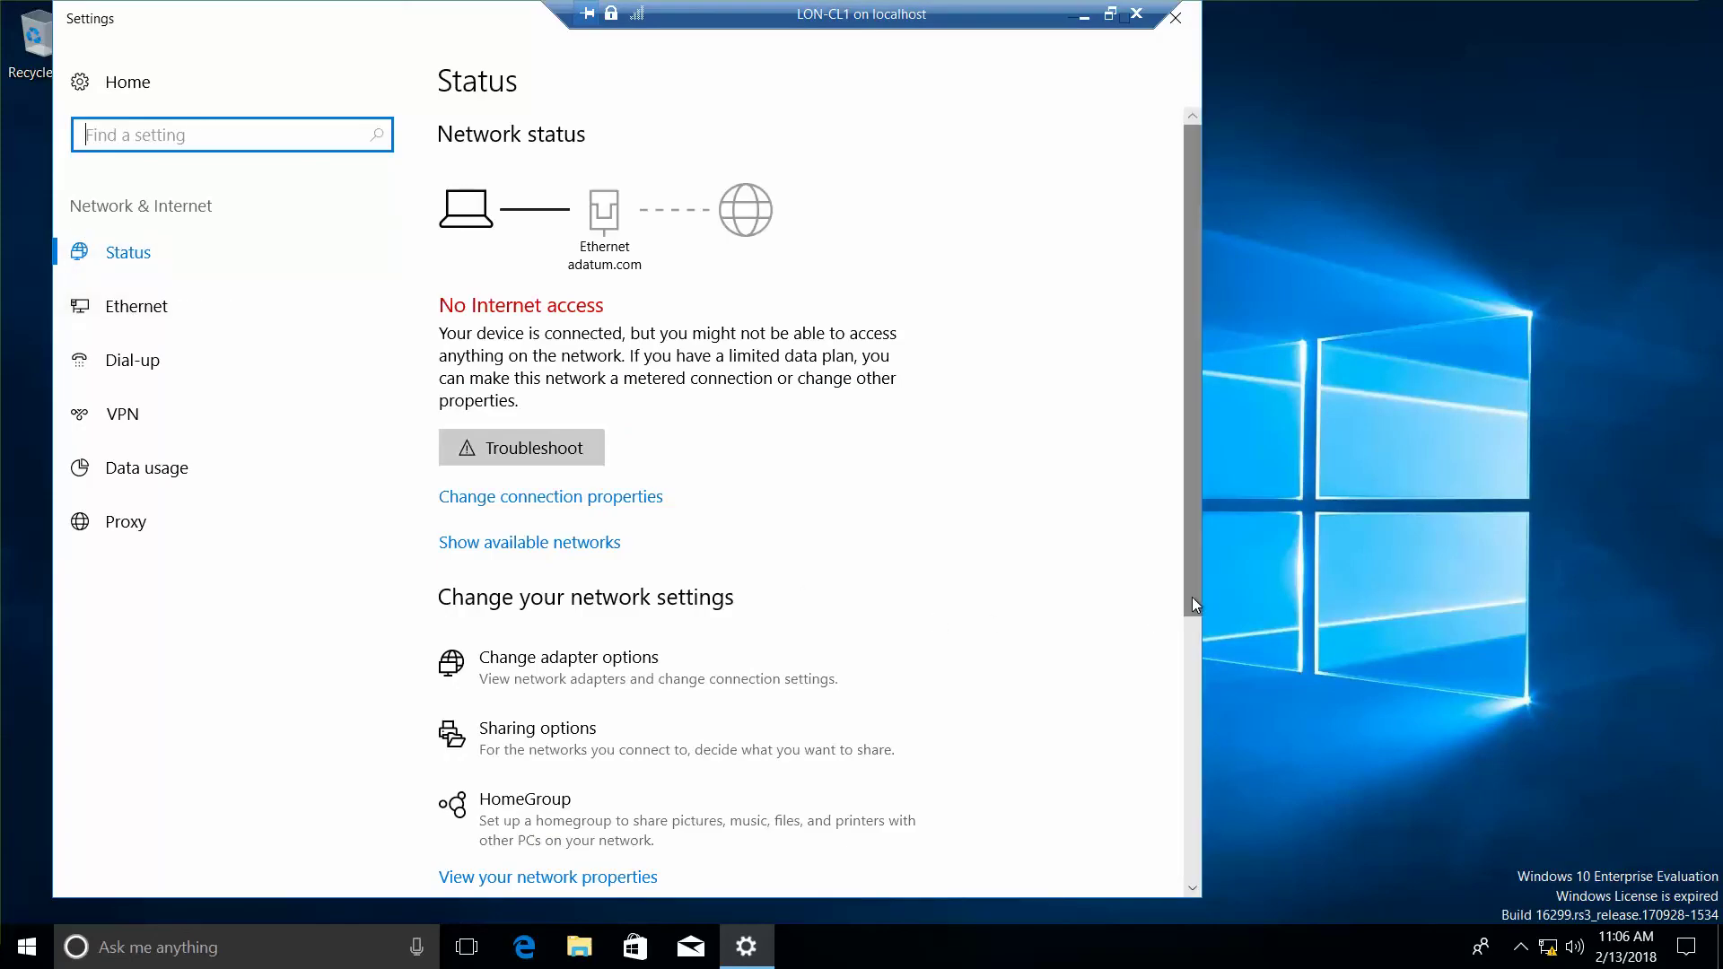
{"action": "left_click_drag", "start_coordinate": [1192, 596], "coordinate": [1202, 772]}
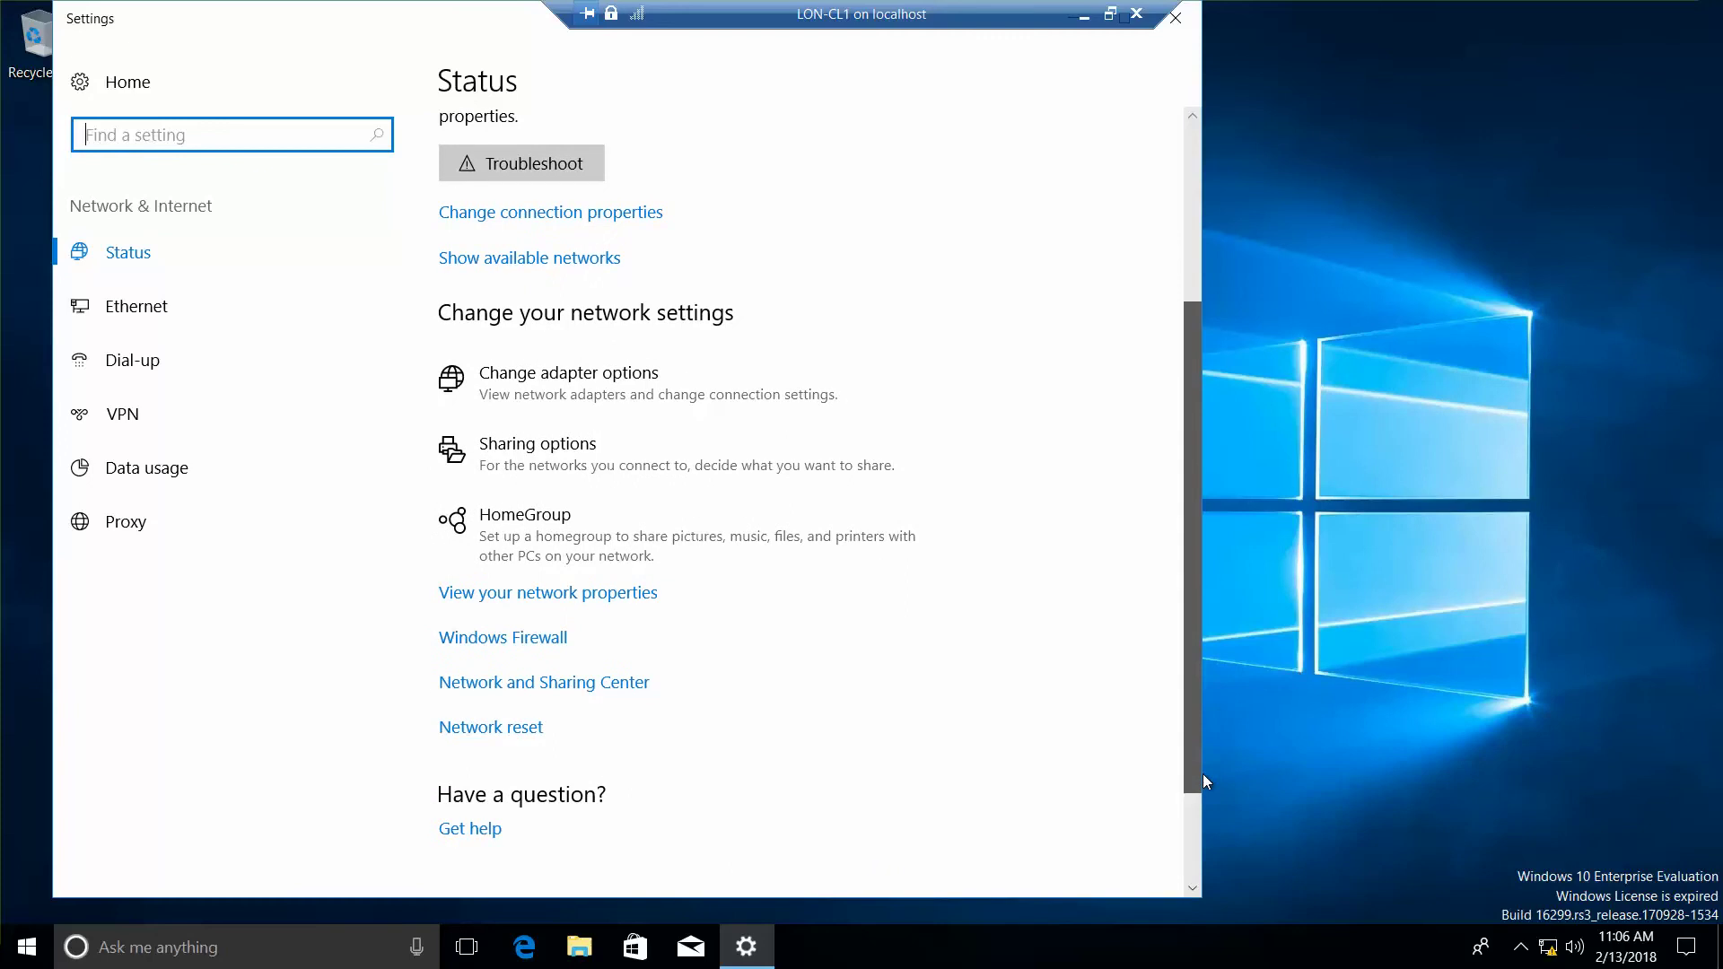
{"action": "left_click", "coordinate": [537, 683]}
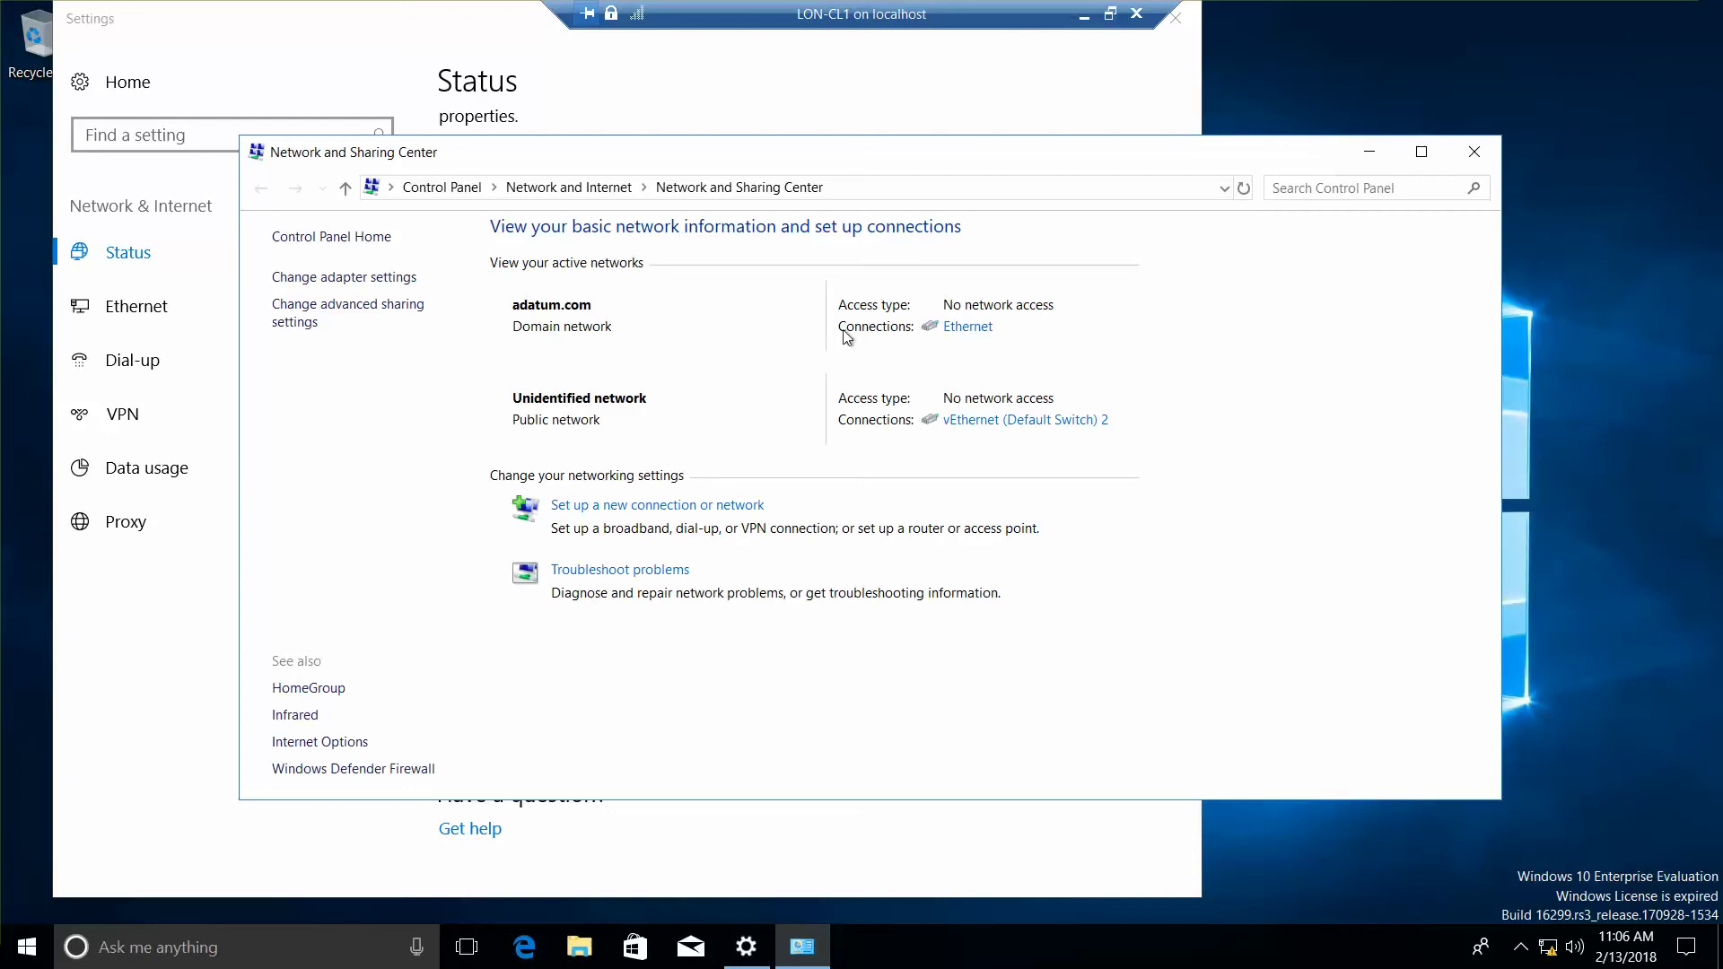
Close Settings, begin a Connect to a workplace VPN setup, then cancel the wizard.
{"action": "left_click", "coordinate": [1190, 33]}
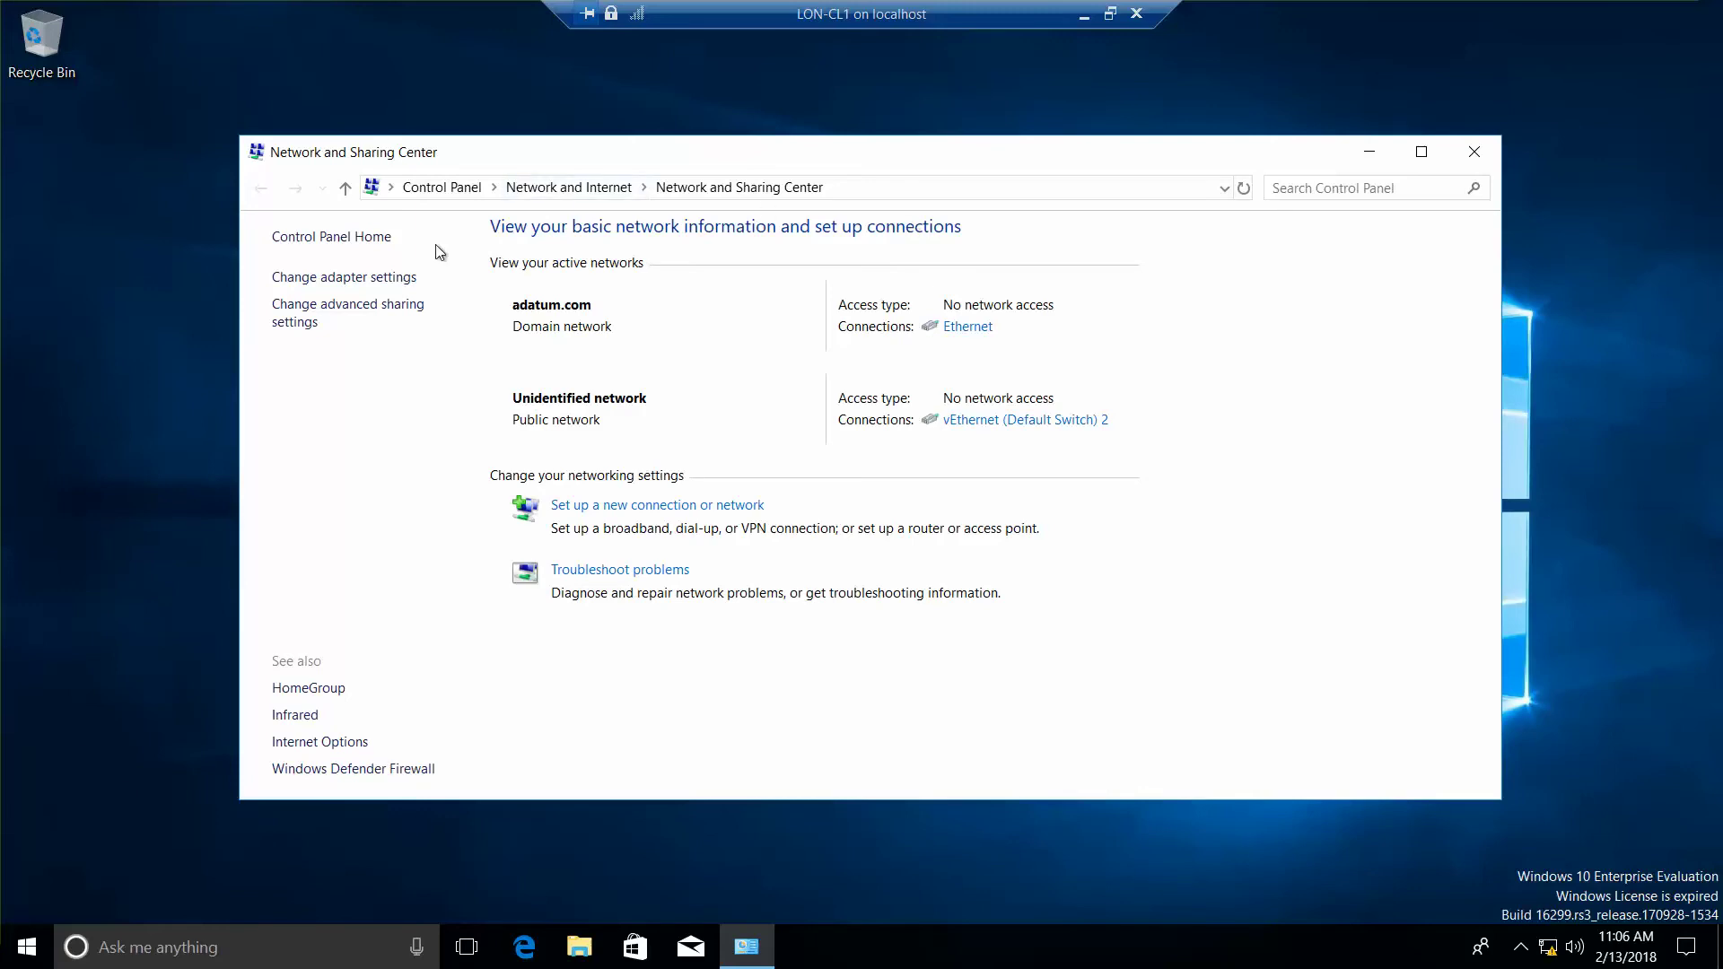
{"action": "left_click", "coordinate": [606, 508]}
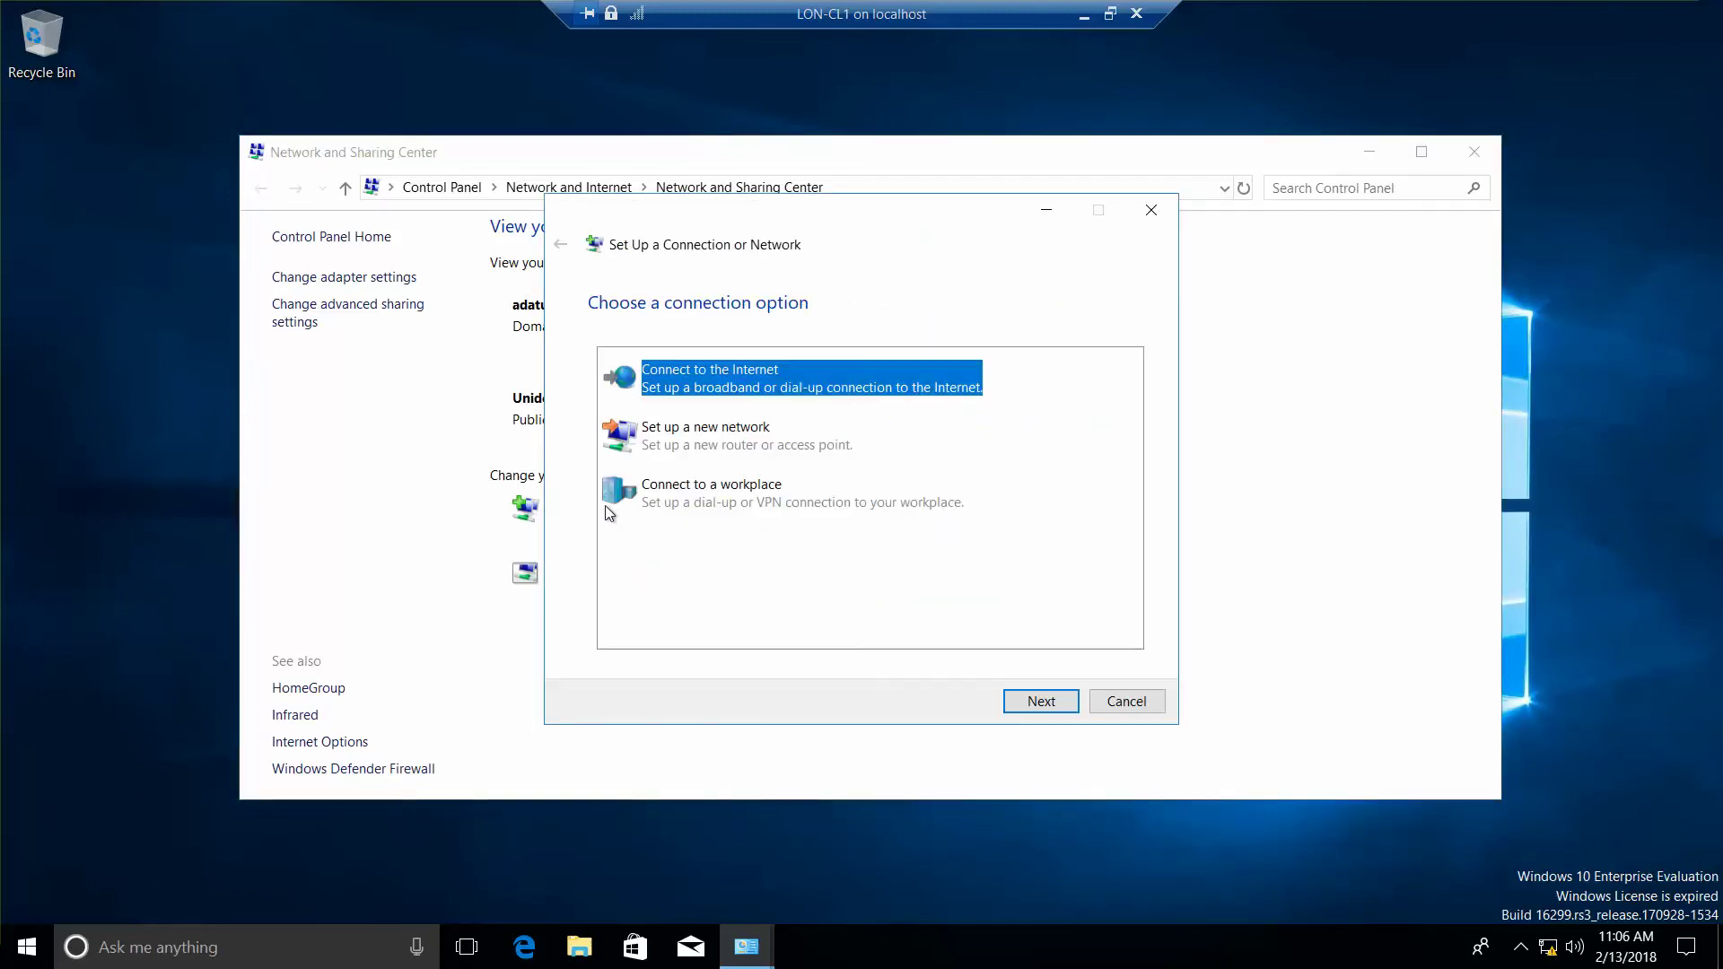
{"action": "left_click", "coordinate": [762, 509]}
{"action": "left_click", "coordinate": [1033, 707]}
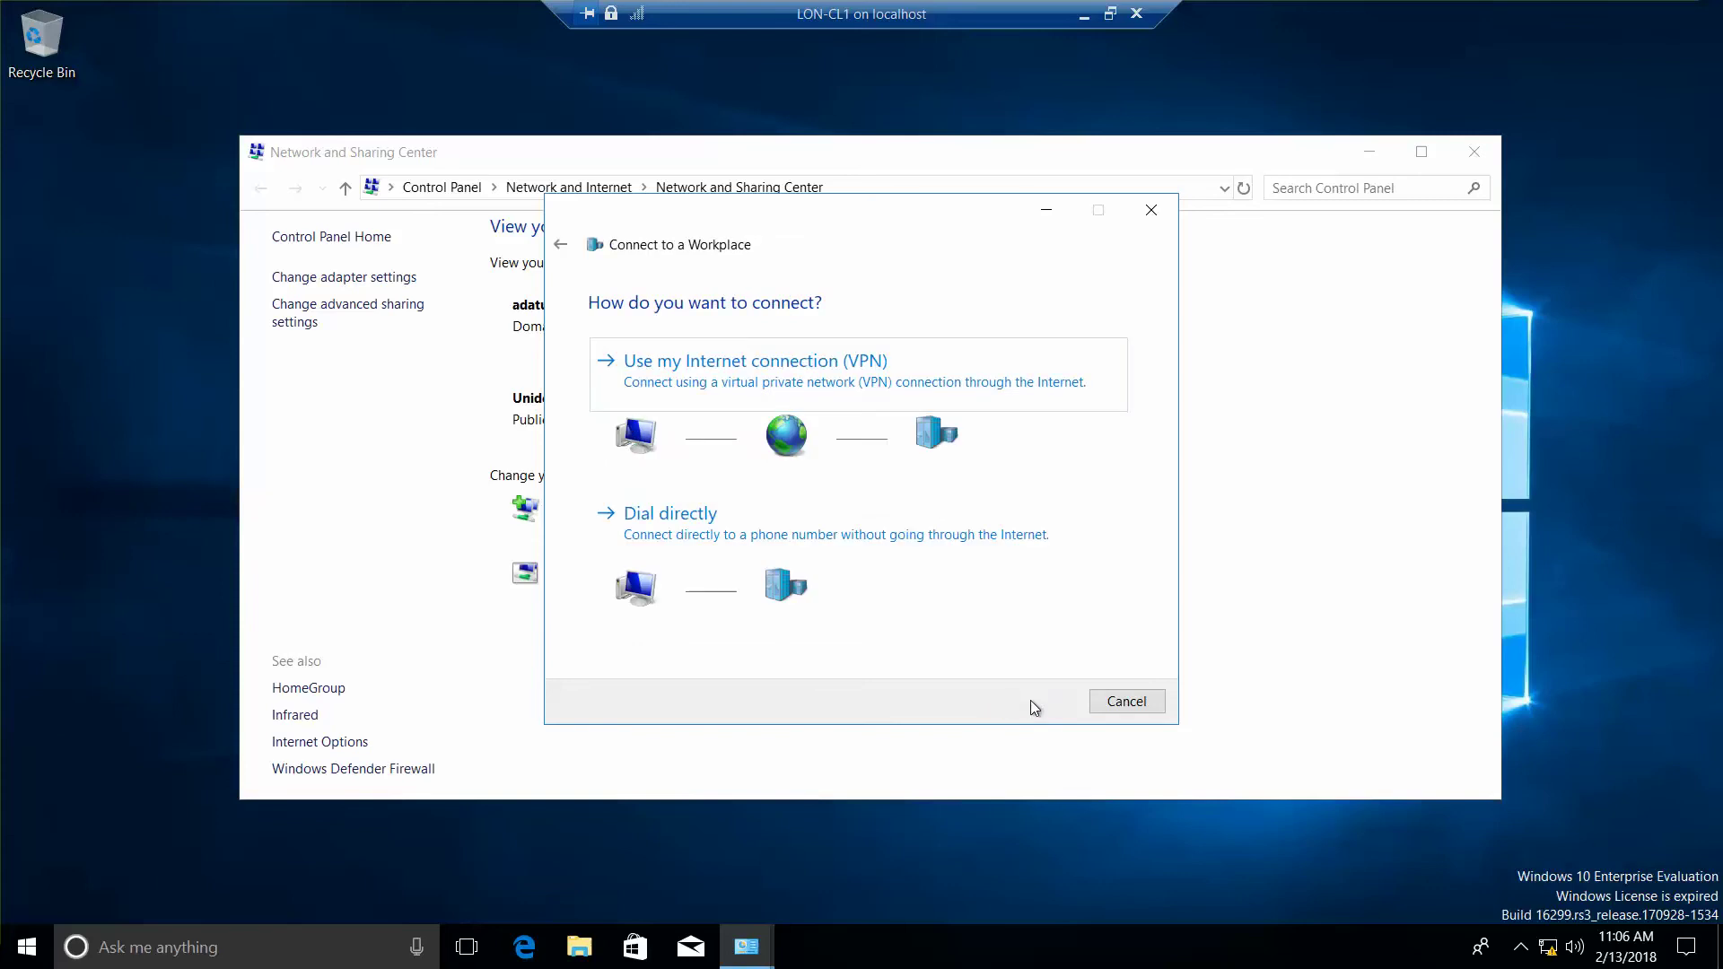
{"action": "left_click", "coordinate": [884, 378]}
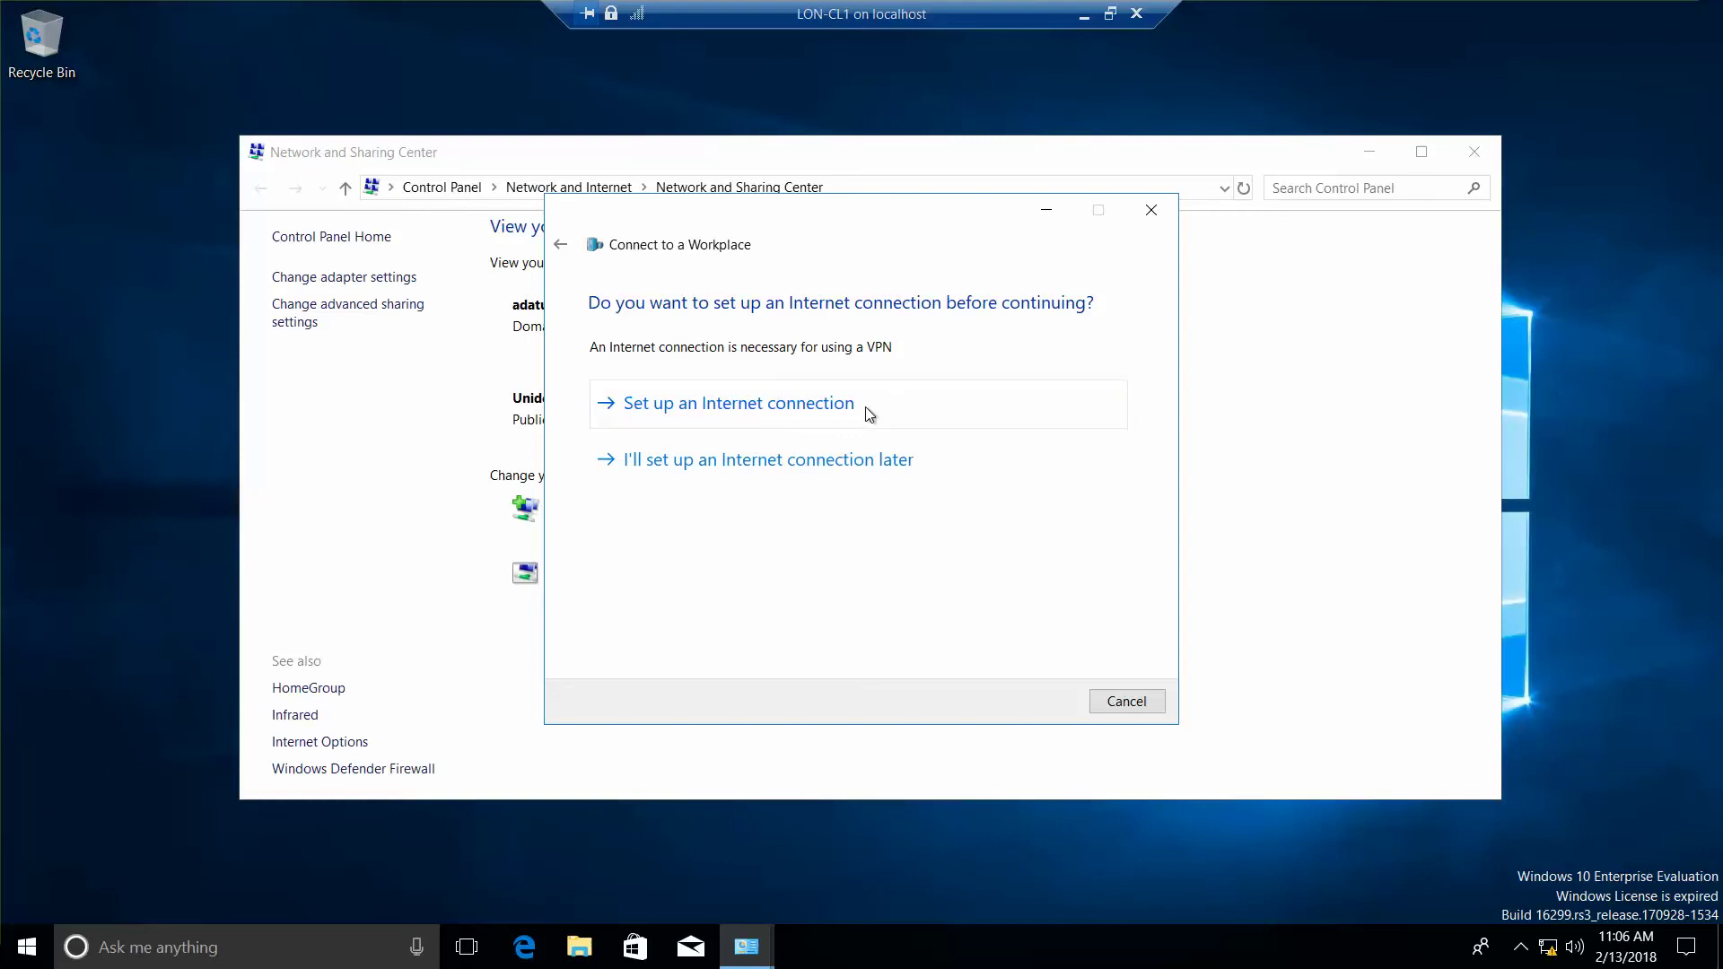
{"action": "left_click", "coordinate": [865, 407]}
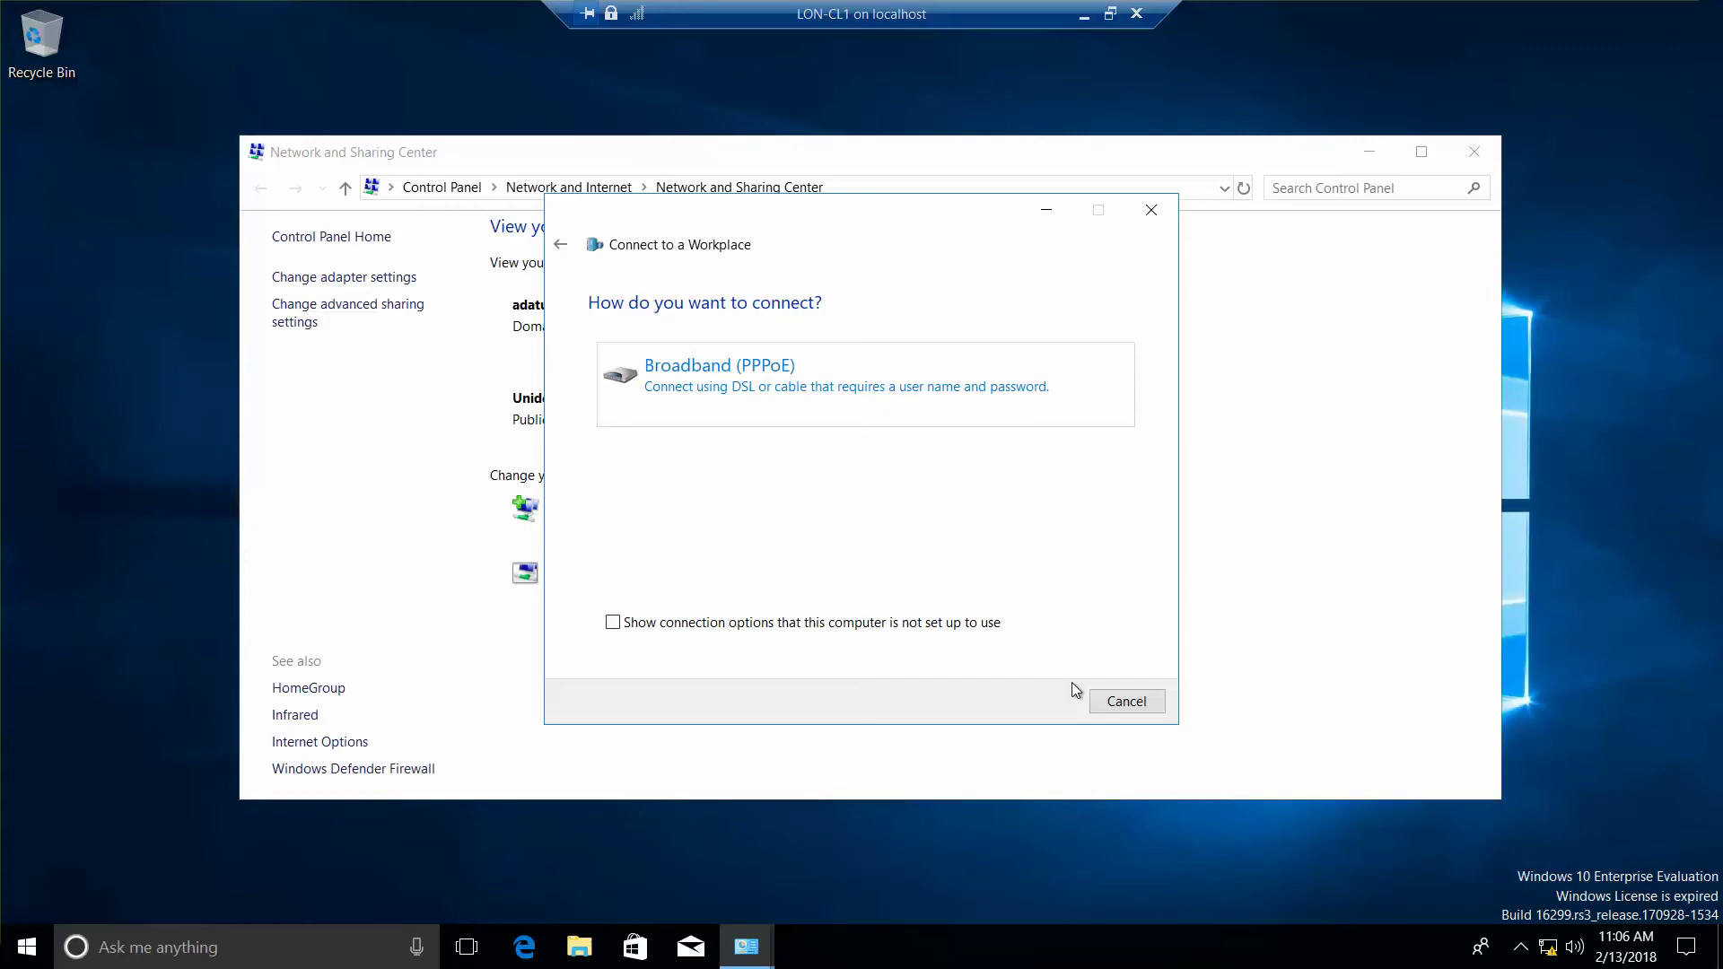
{"action": "left_click", "coordinate": [1127, 702]}
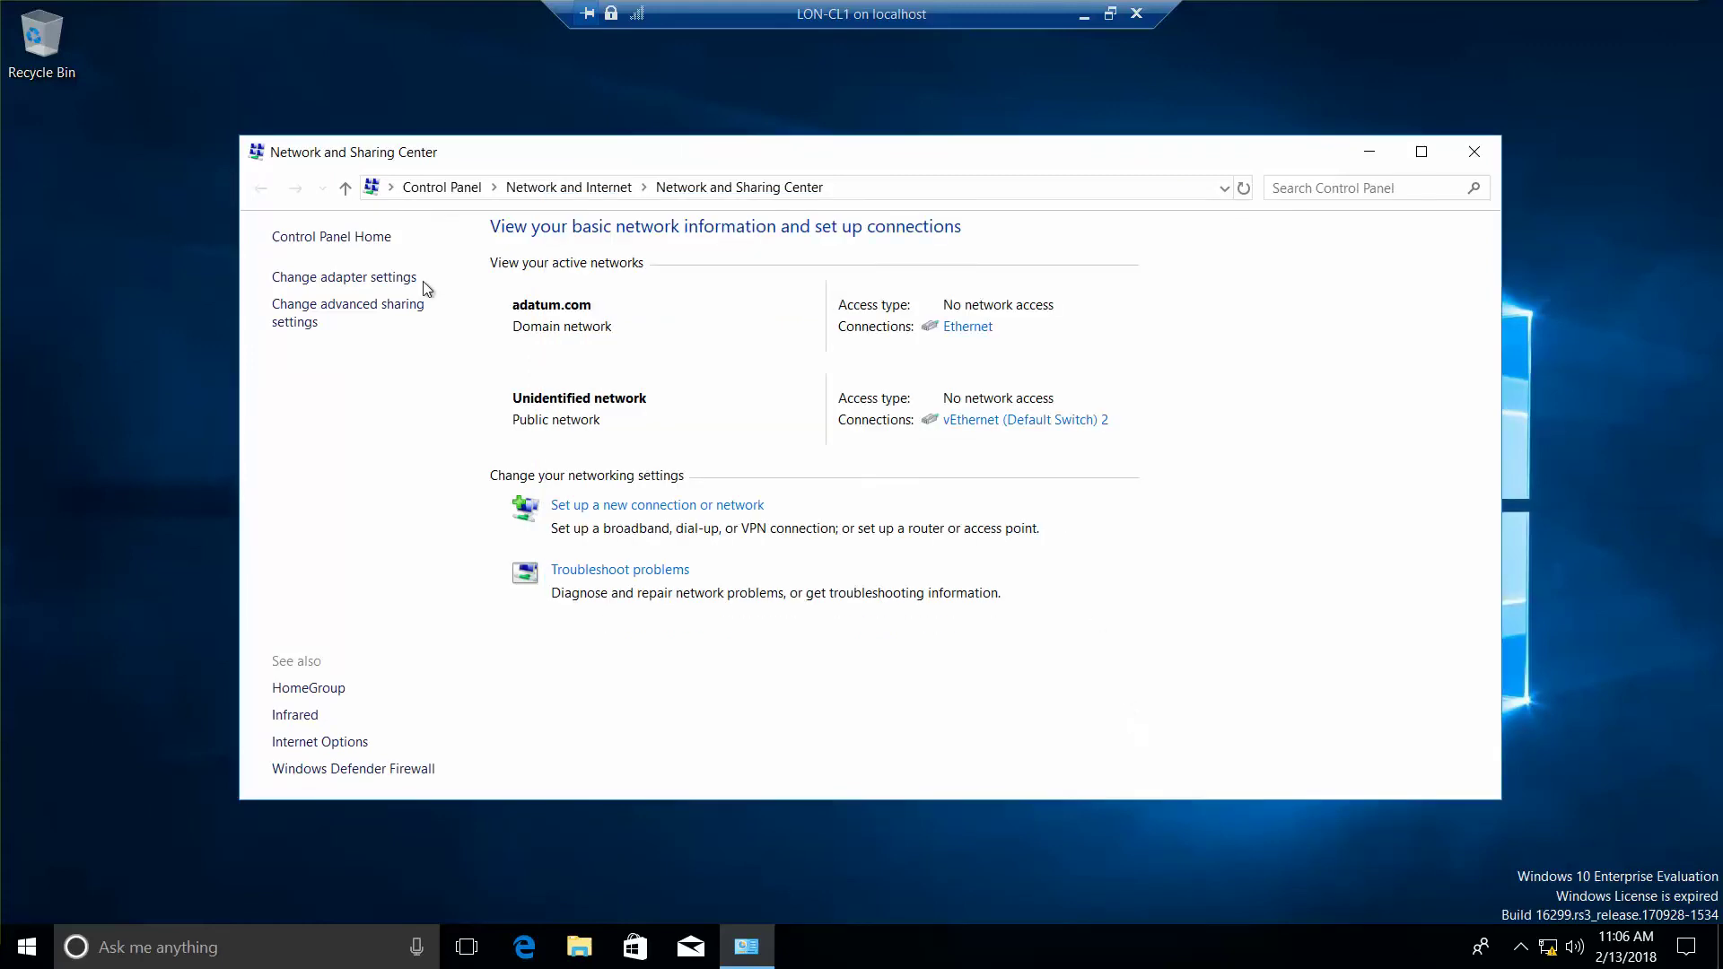
Create a workplace VPN connection to 172.16.0.13, deferring the internet connection setup.
{"action": "left_click", "coordinate": [675, 507]}
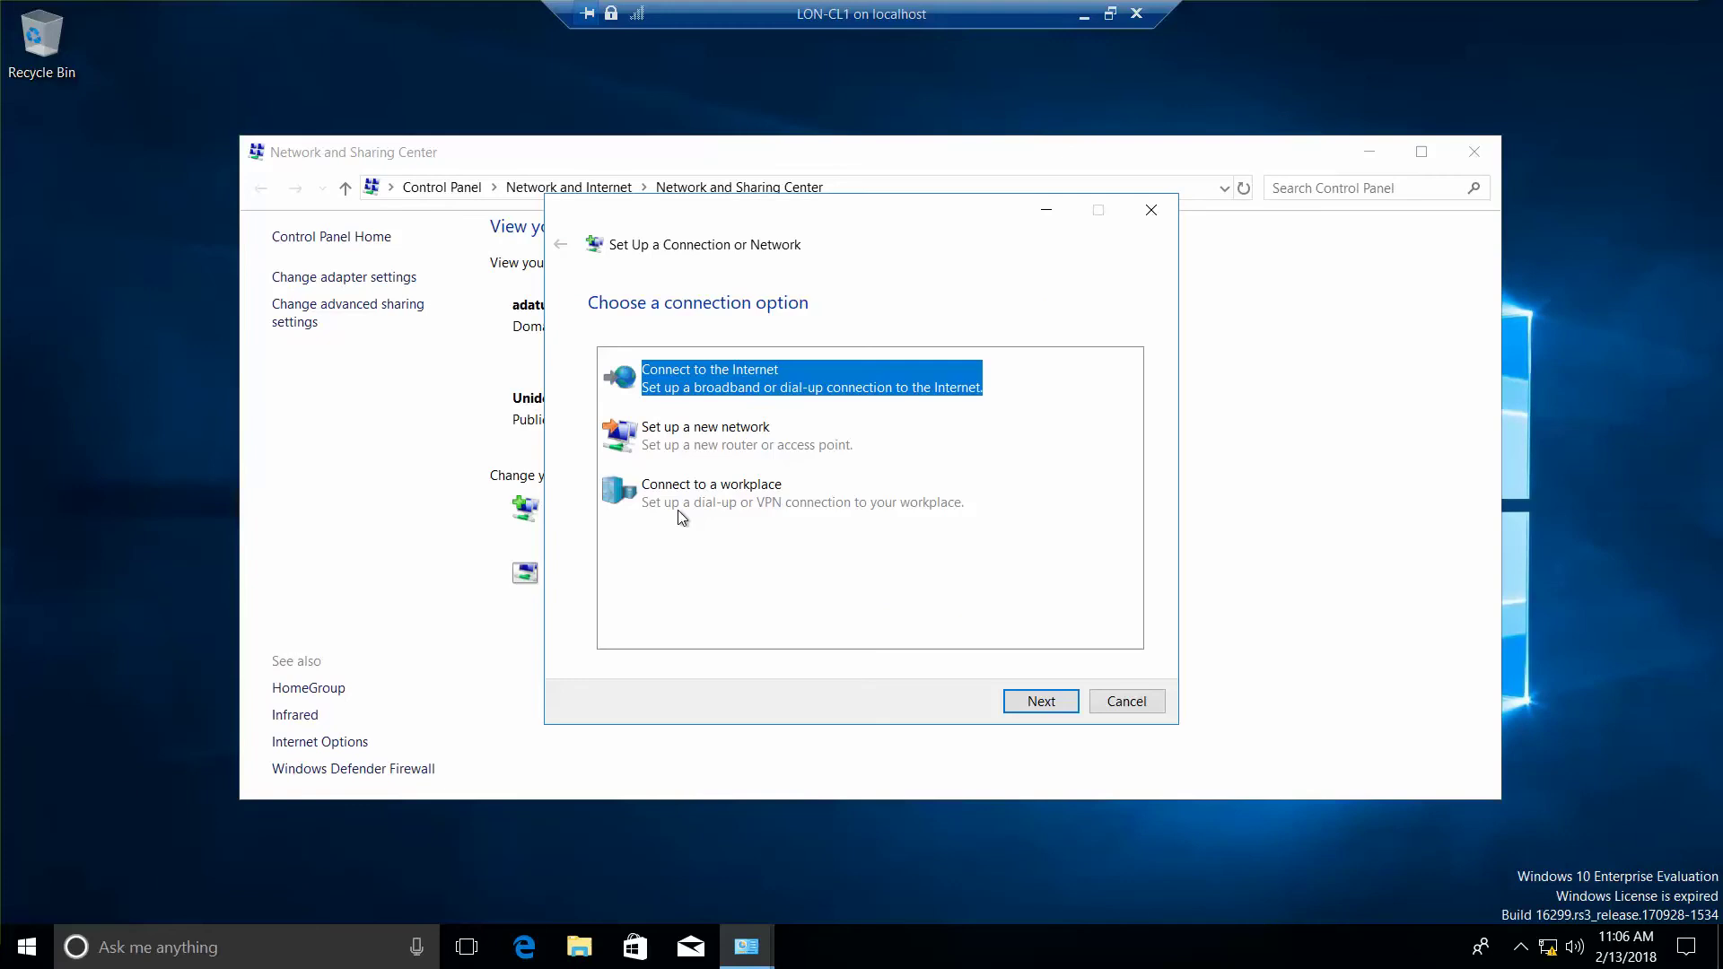
{"action": "left_click", "coordinate": [765, 503]}
{"action": "left_click", "coordinate": [1041, 702]}
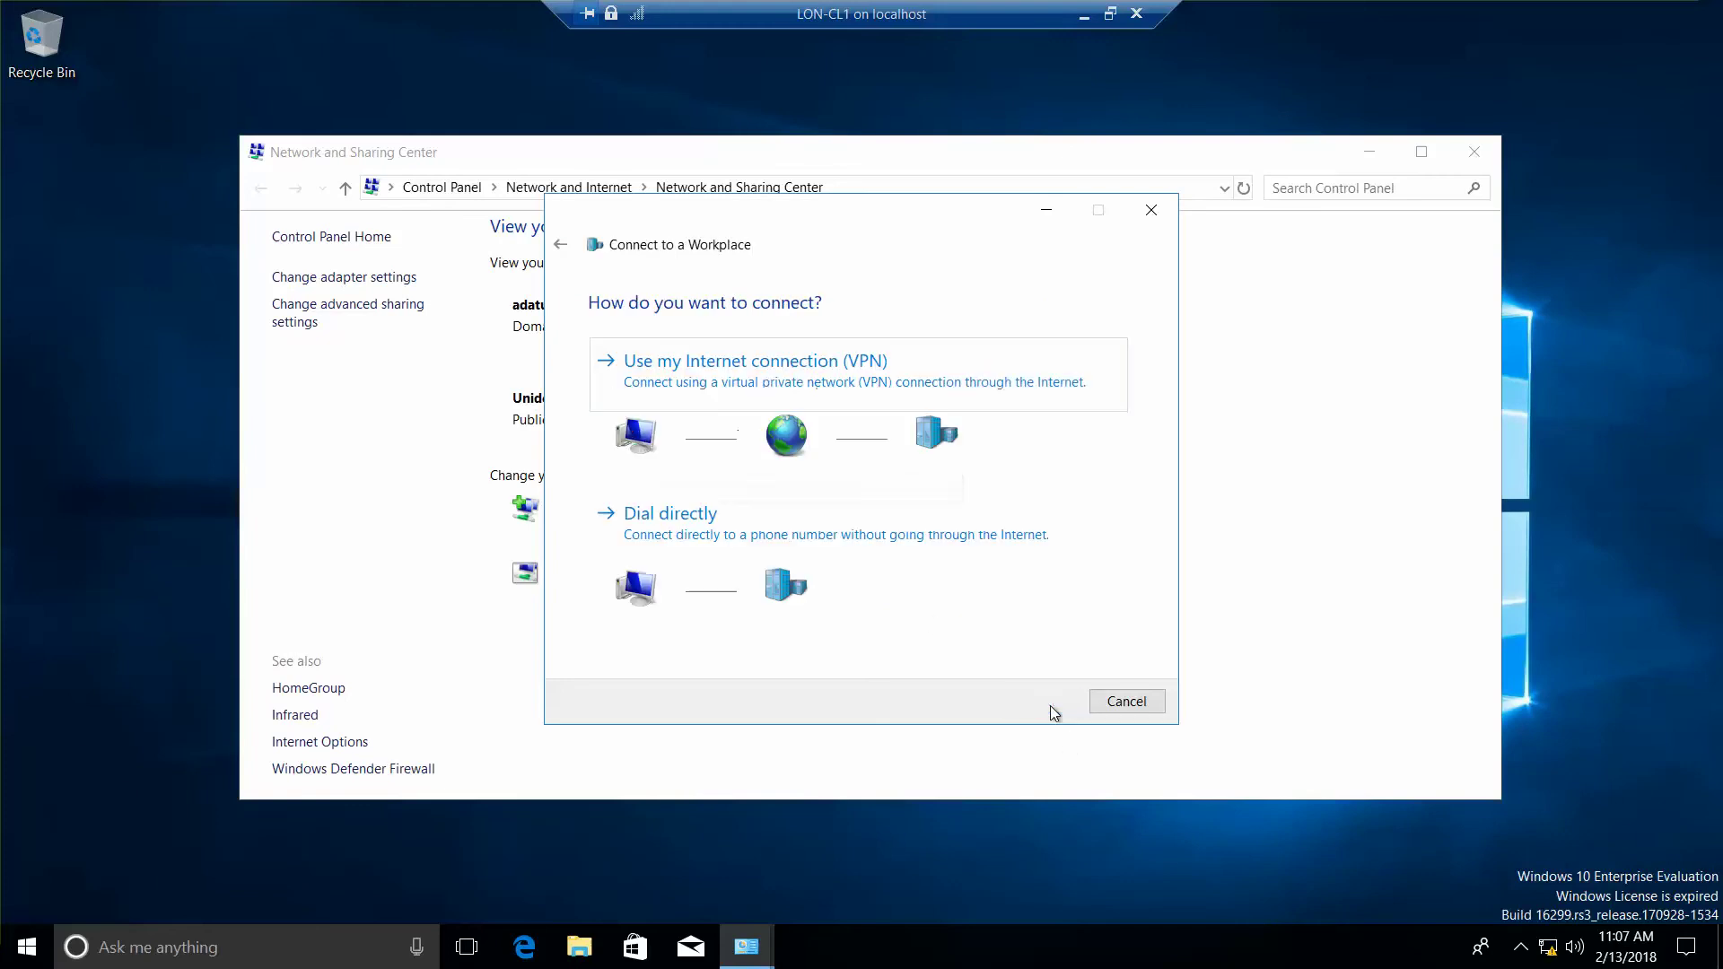
{"action": "left_click", "coordinate": [802, 370]}
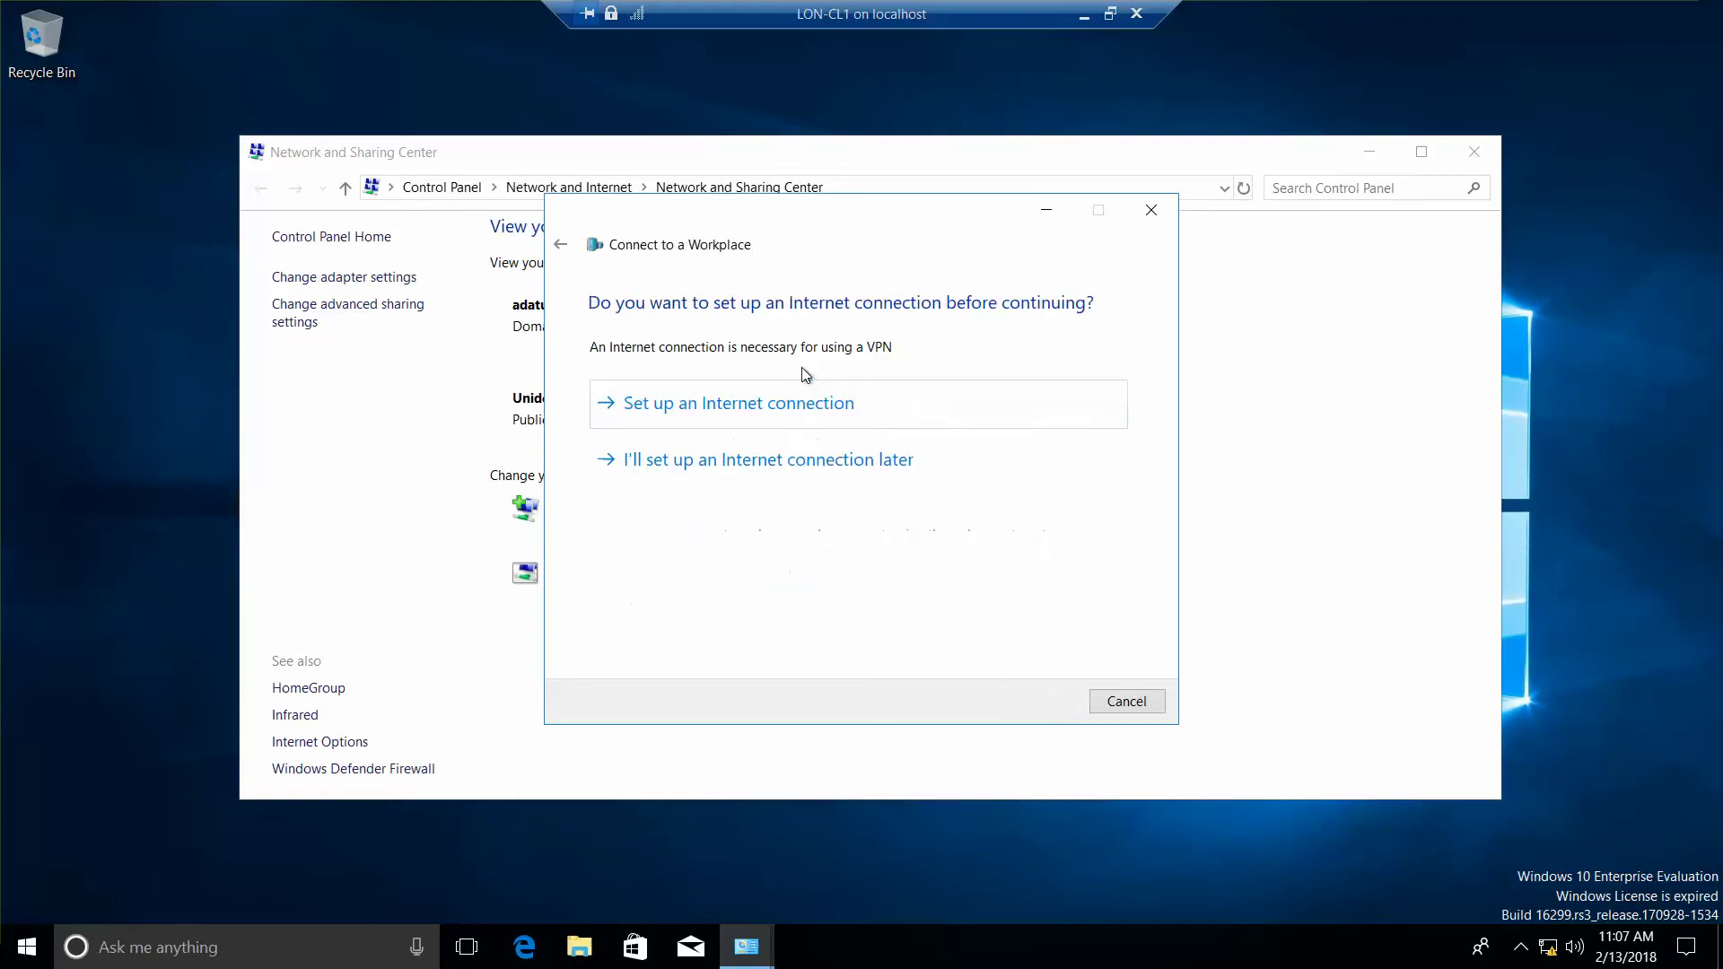
{"action": "left_click", "coordinate": [814, 460]}
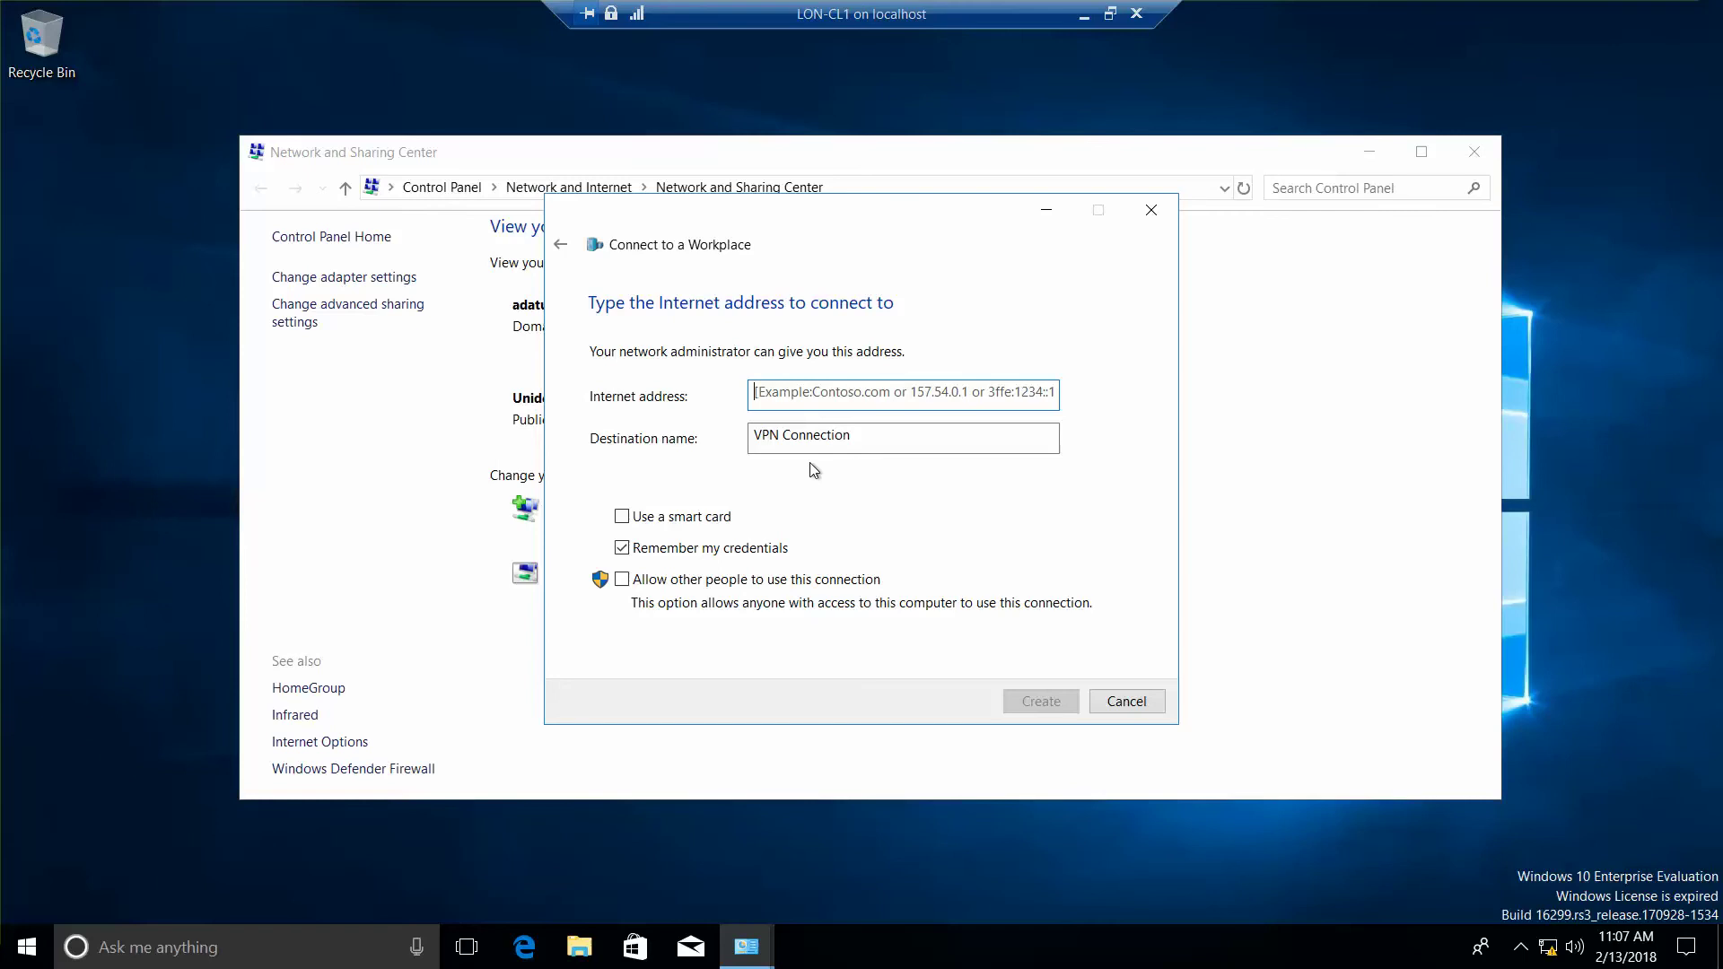
{"action": "left_click", "coordinate": [814, 396]}
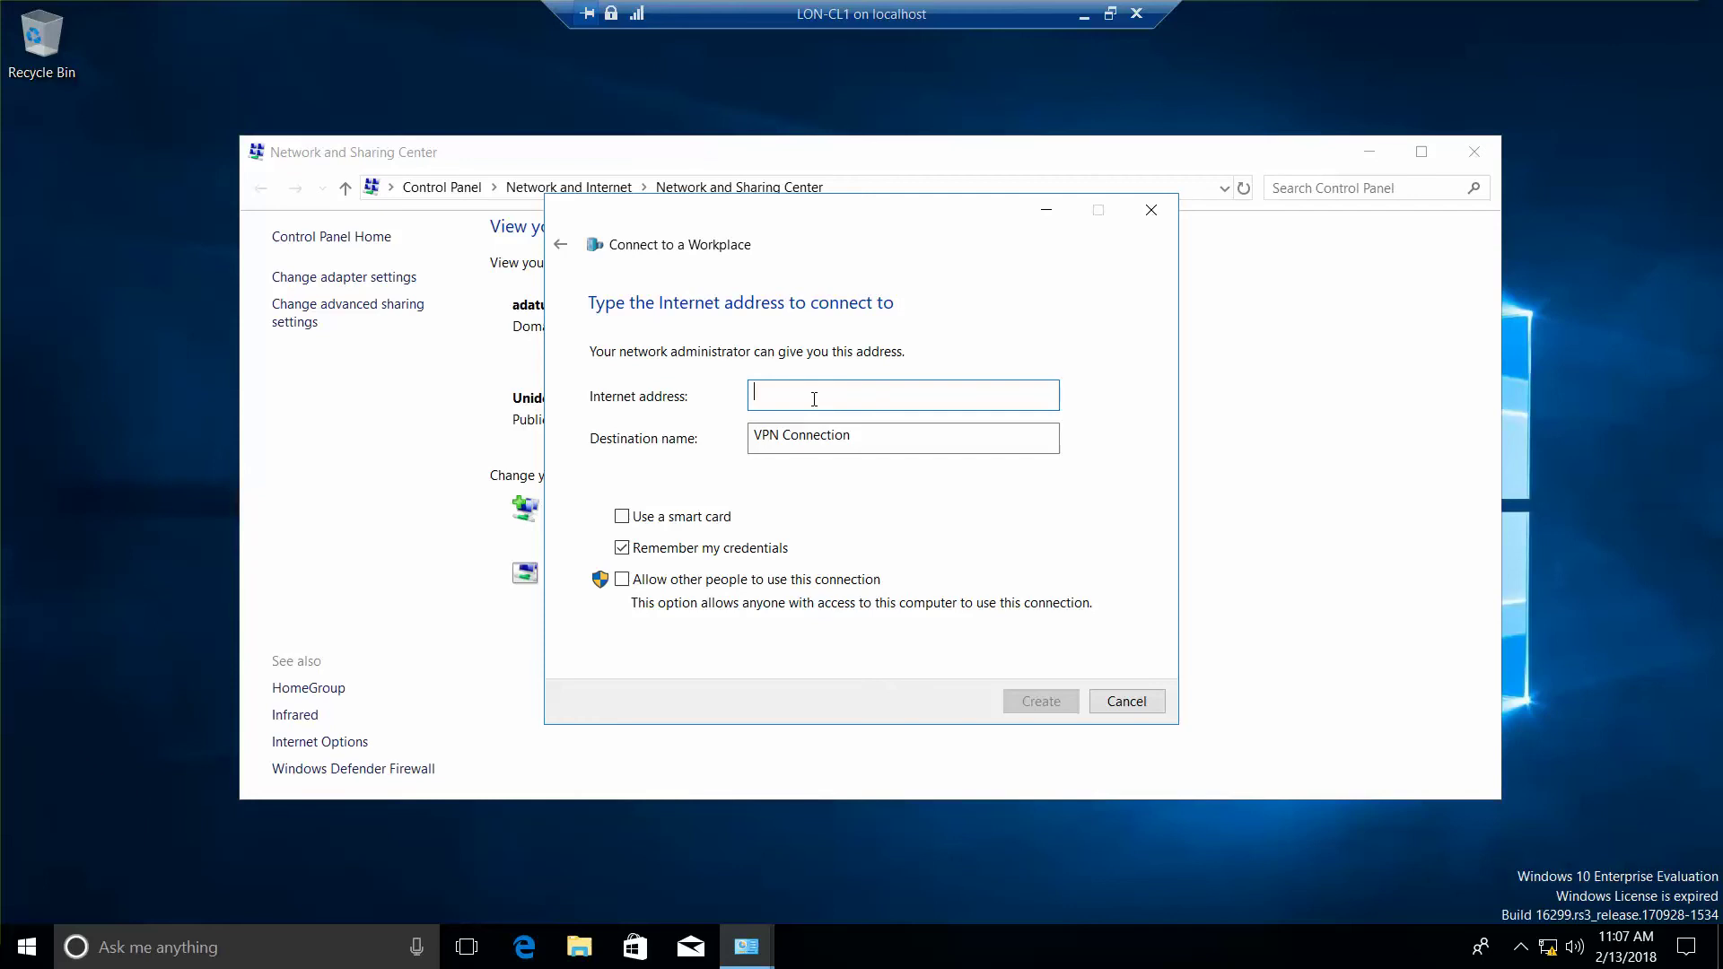
{"action": "type", "text": "172.1"}
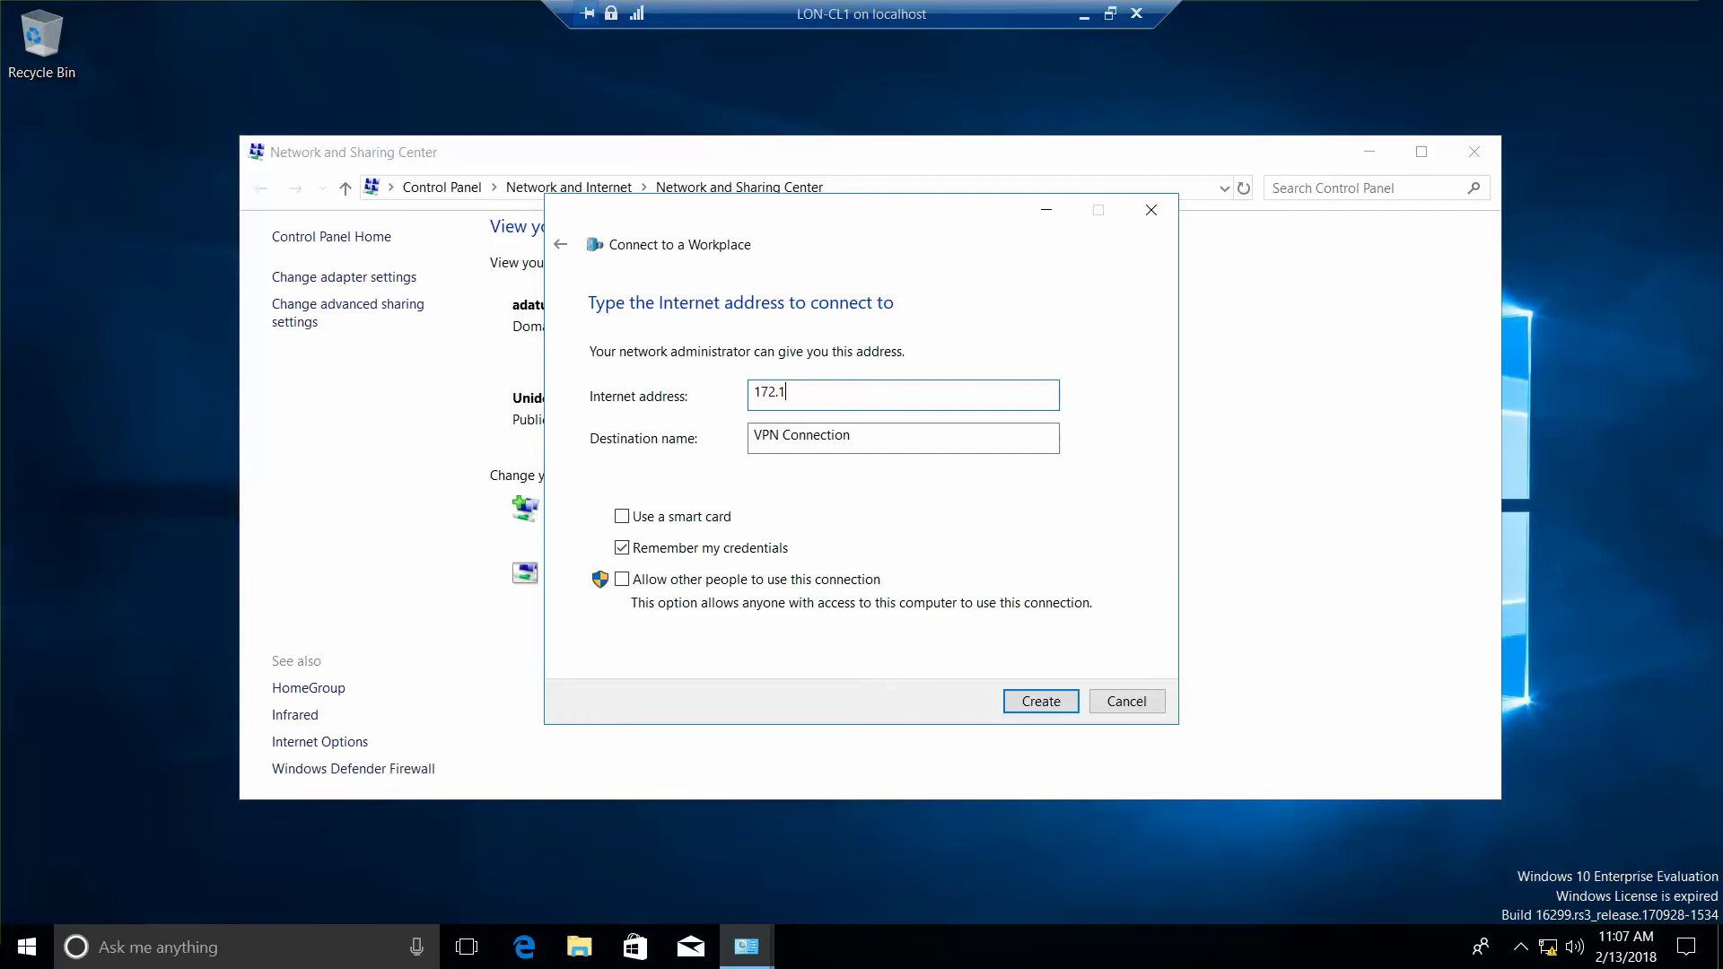
{"action": "type", "text": "6.0.13"}
{"action": "left_click", "coordinate": [1063, 703]}
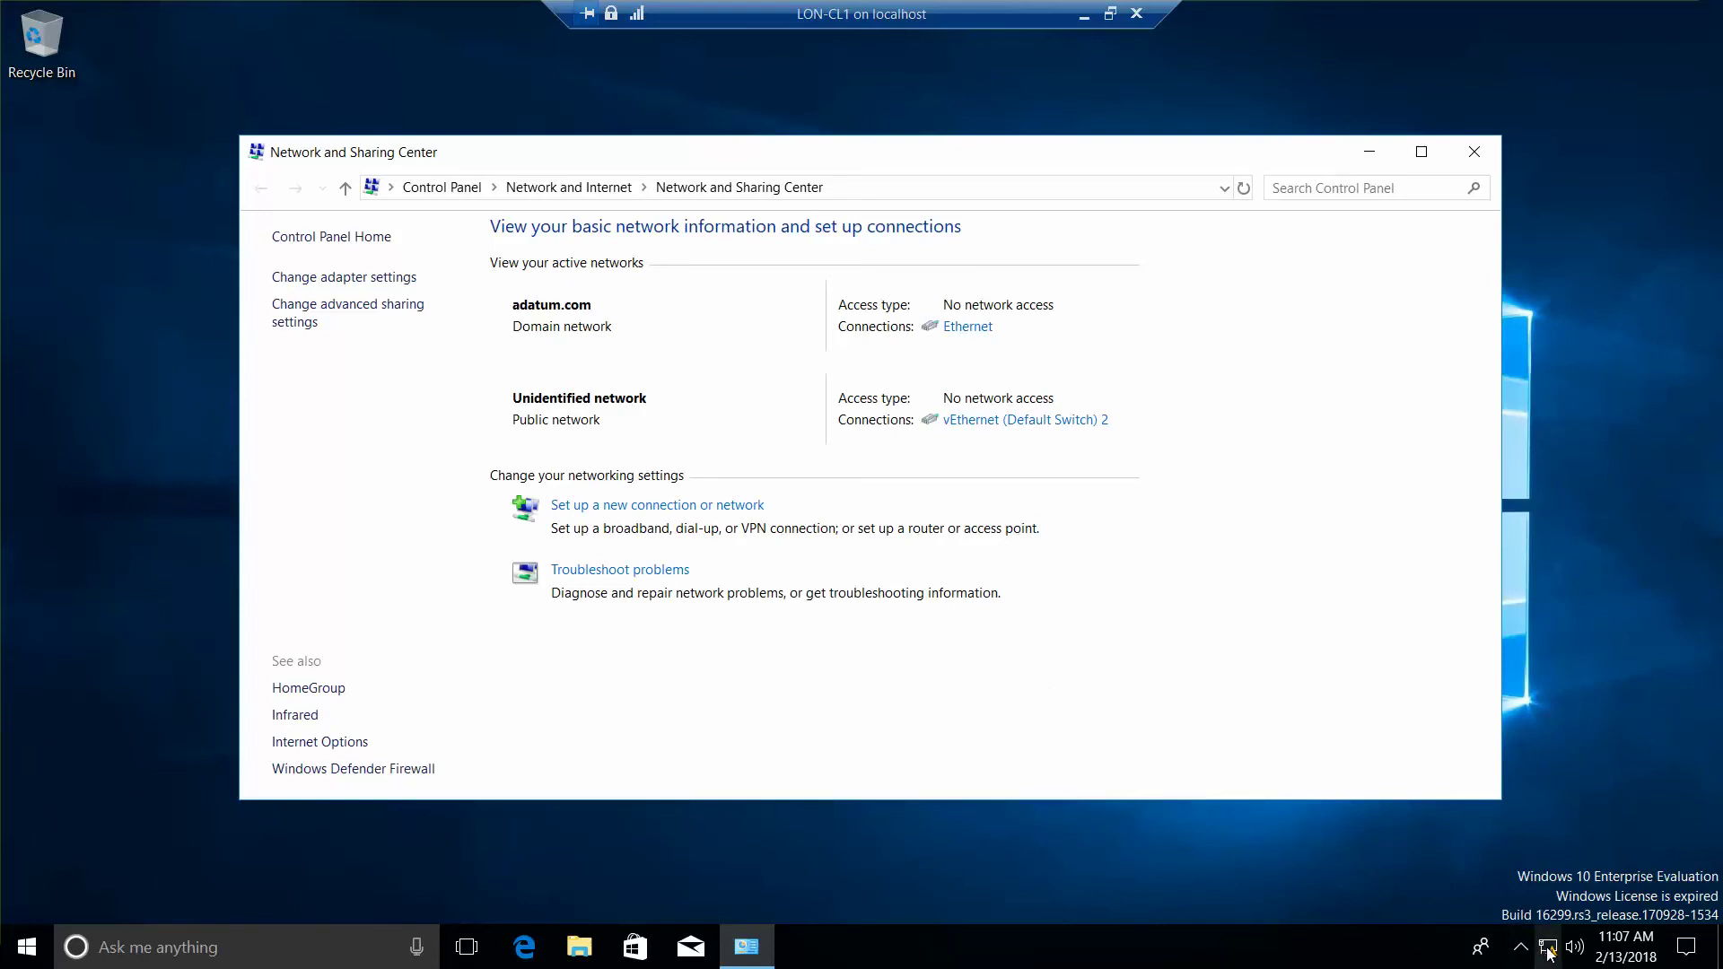
In the network adapters list, choose Connect / Disconnect on the new VPN Connection.
{"action": "mouse_move", "coordinate": [1548, 950]}
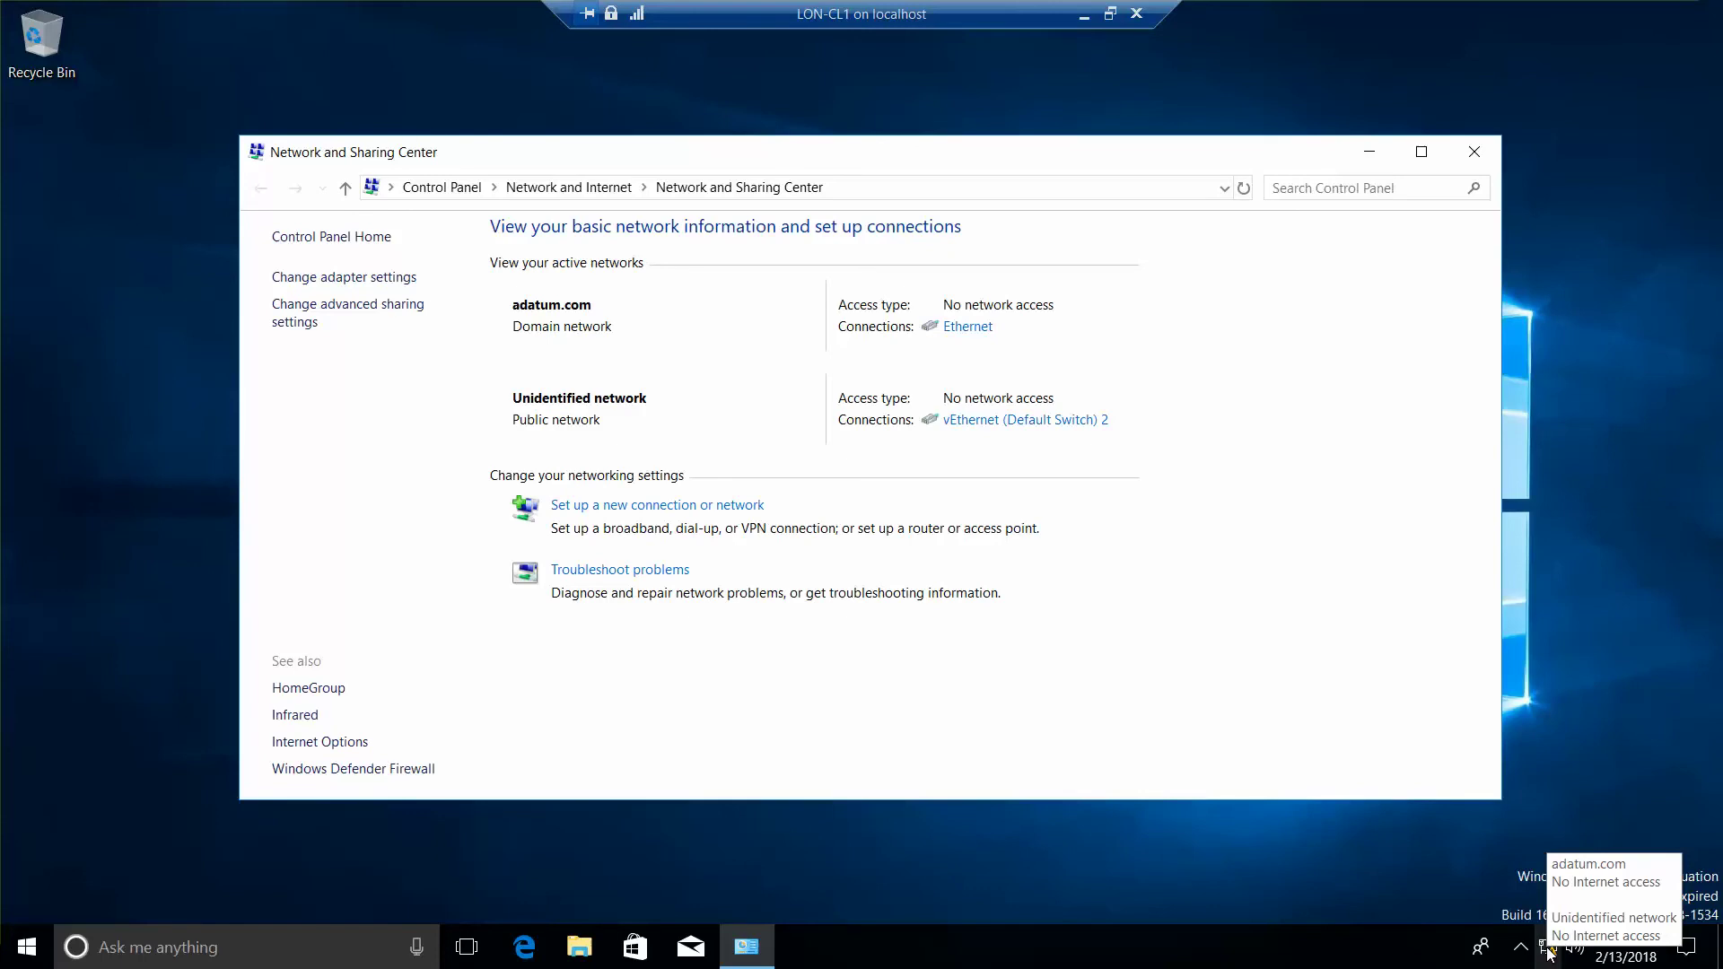
{"action": "right_click", "coordinate": [1547, 950]}
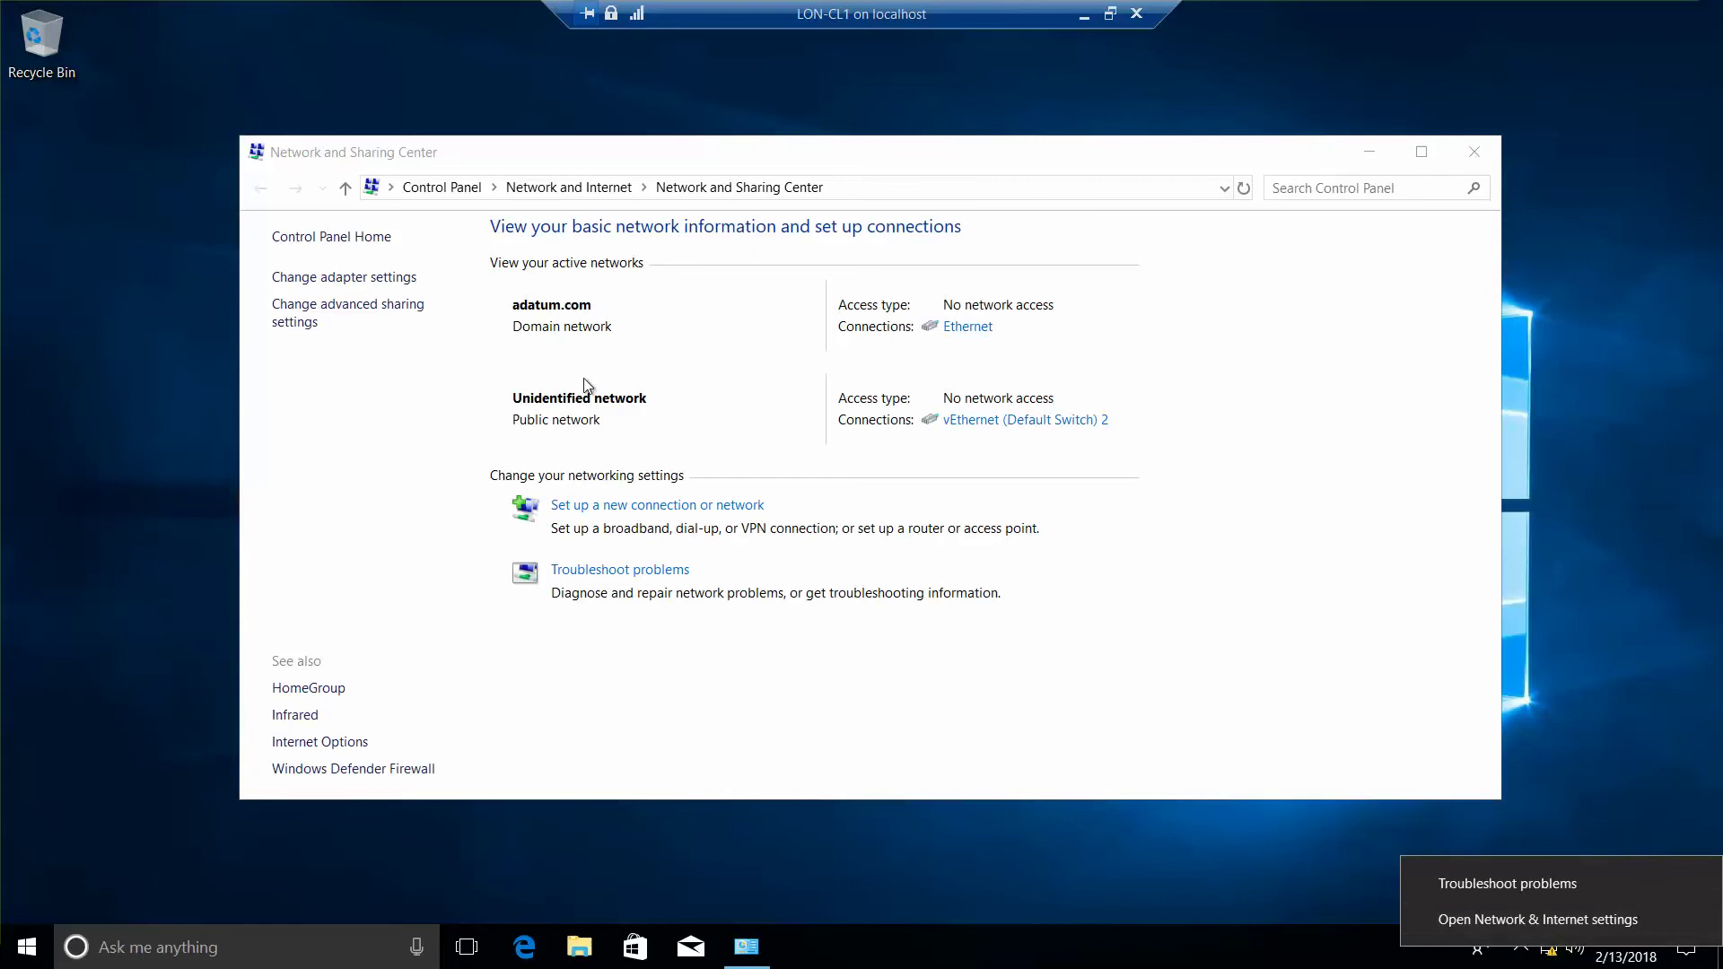
{"action": "left_click", "coordinate": [366, 279]}
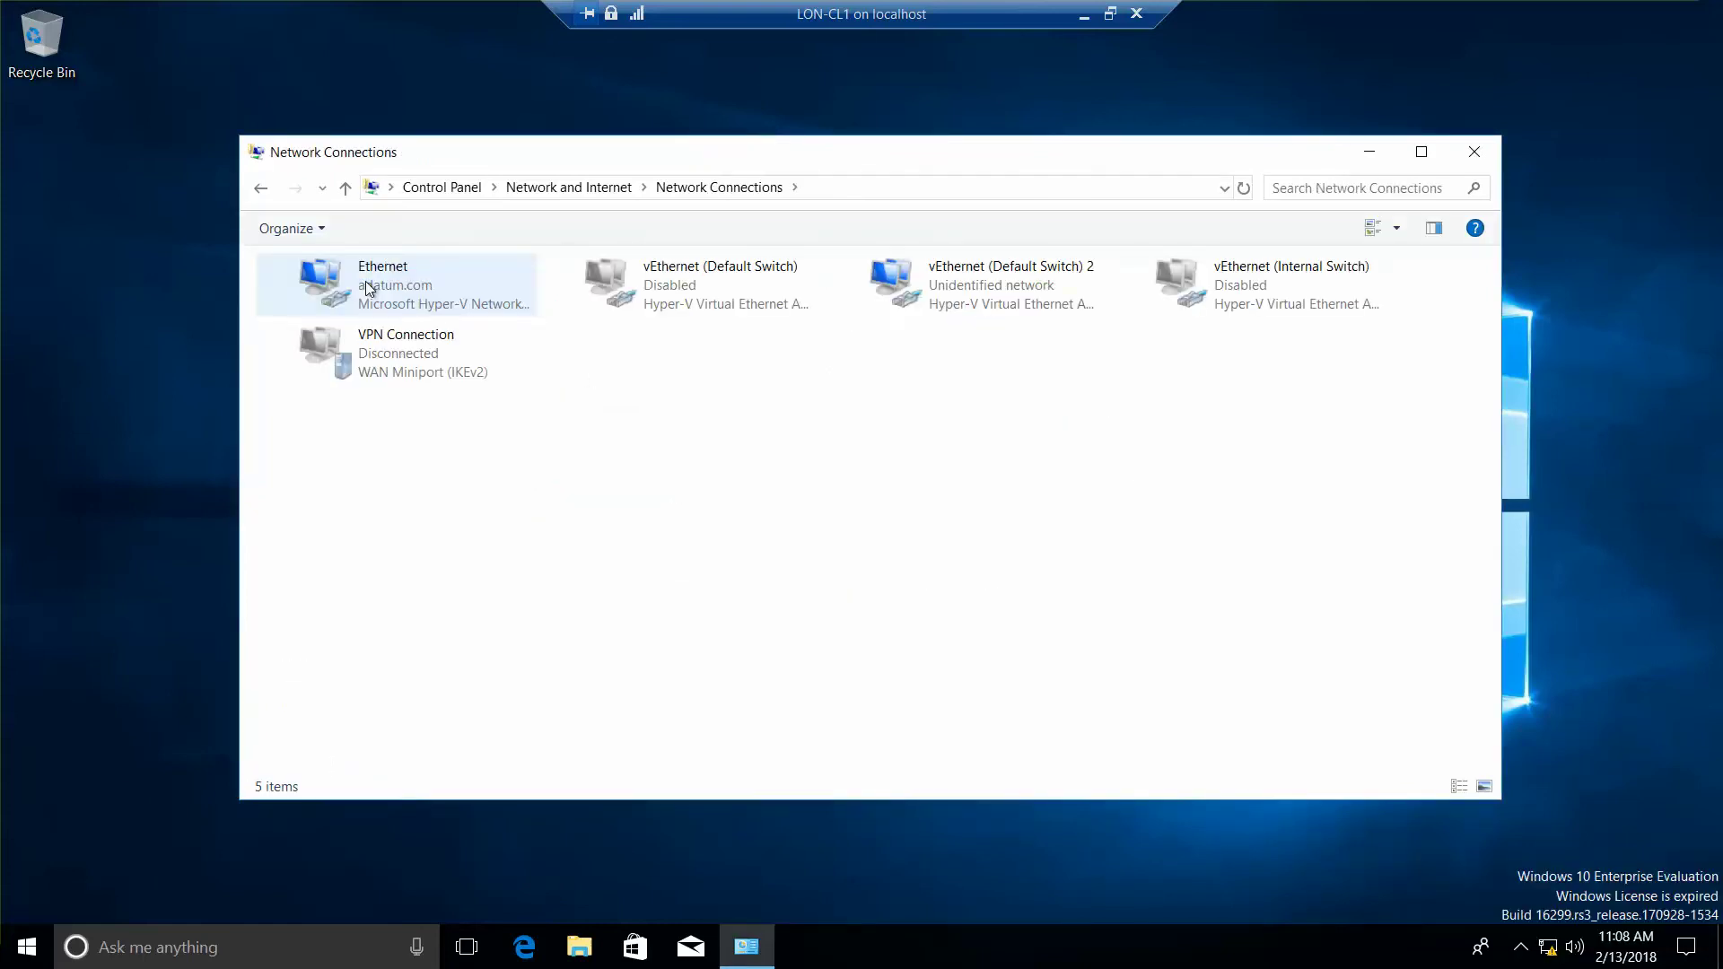
{"action": "left_click", "coordinate": [411, 362]}
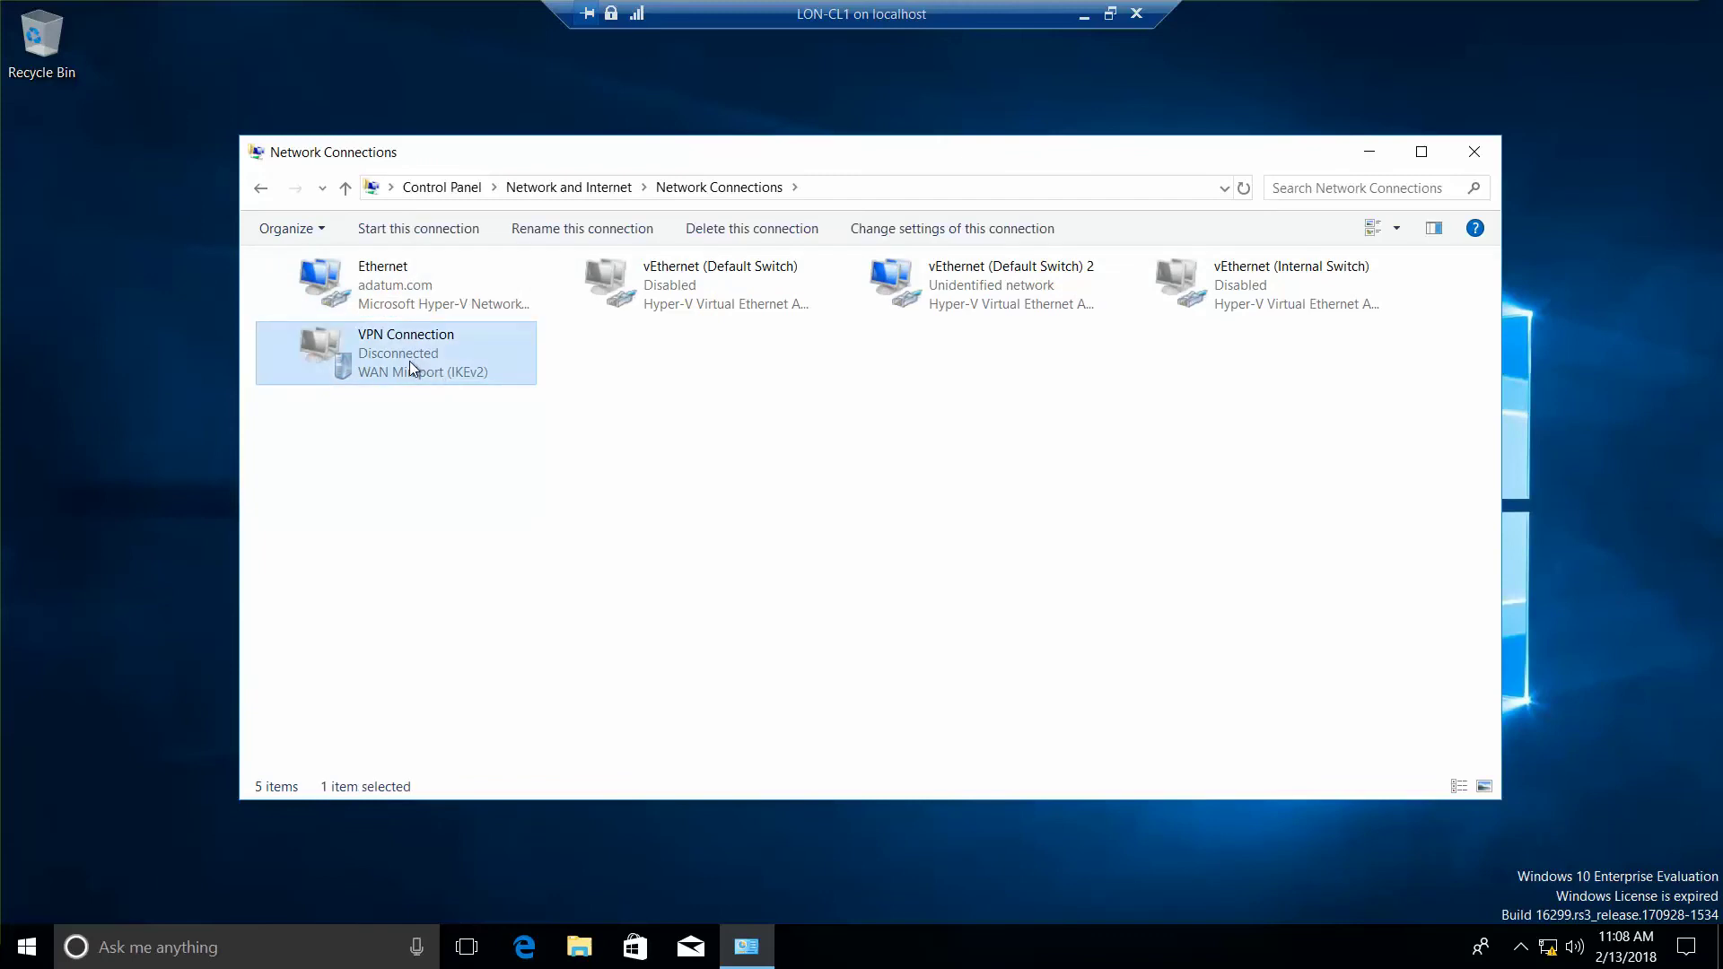
{"action": "right_click", "coordinate": [409, 360]}
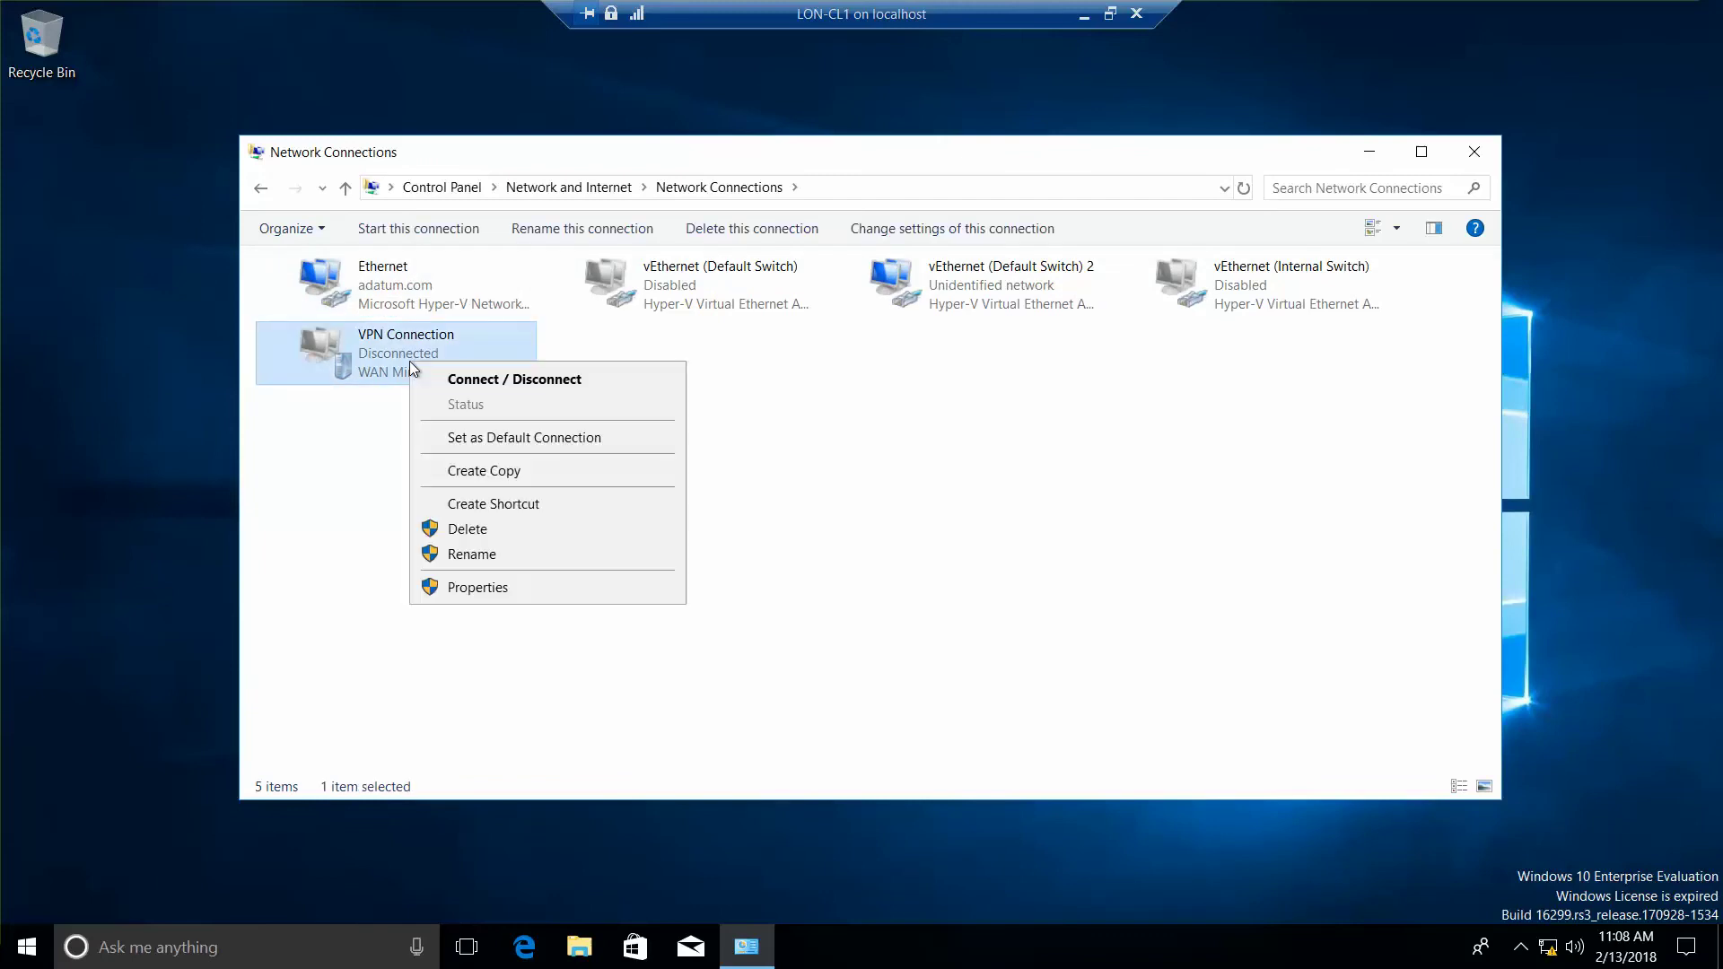
{"action": "left_click", "coordinate": [449, 379]}
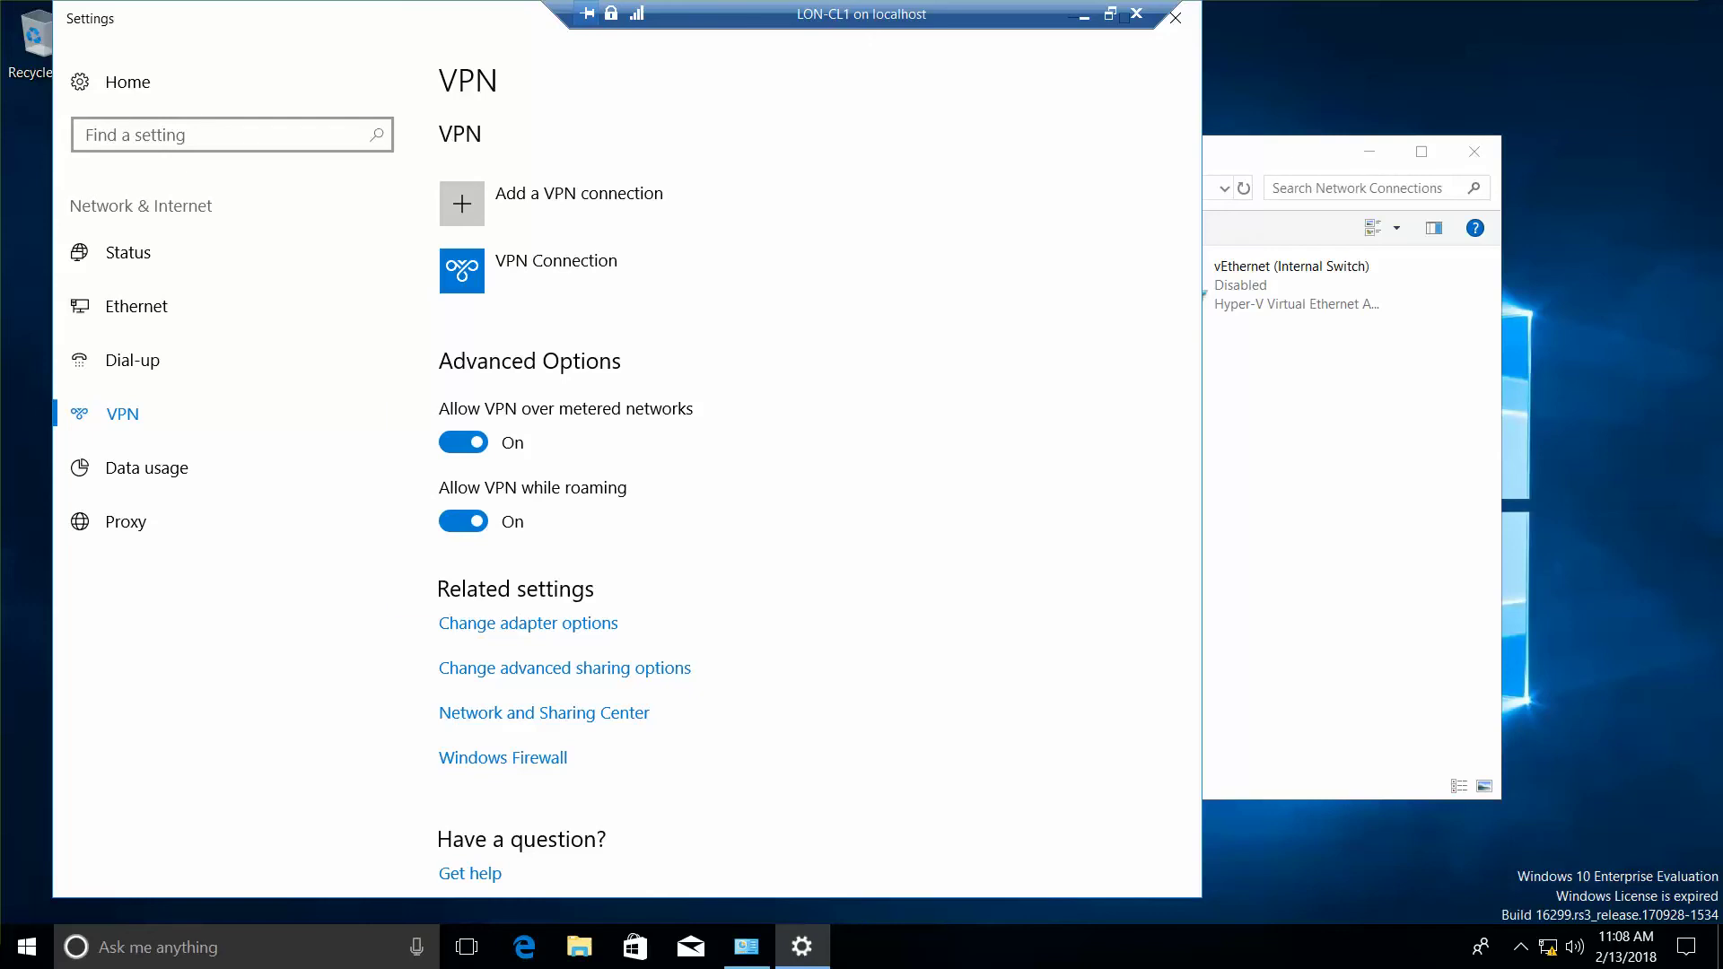
Connect VPN Connection with the domain user's name and password, then minimize Network Connections.
{"action": "key", "text": "alt+Tab"}
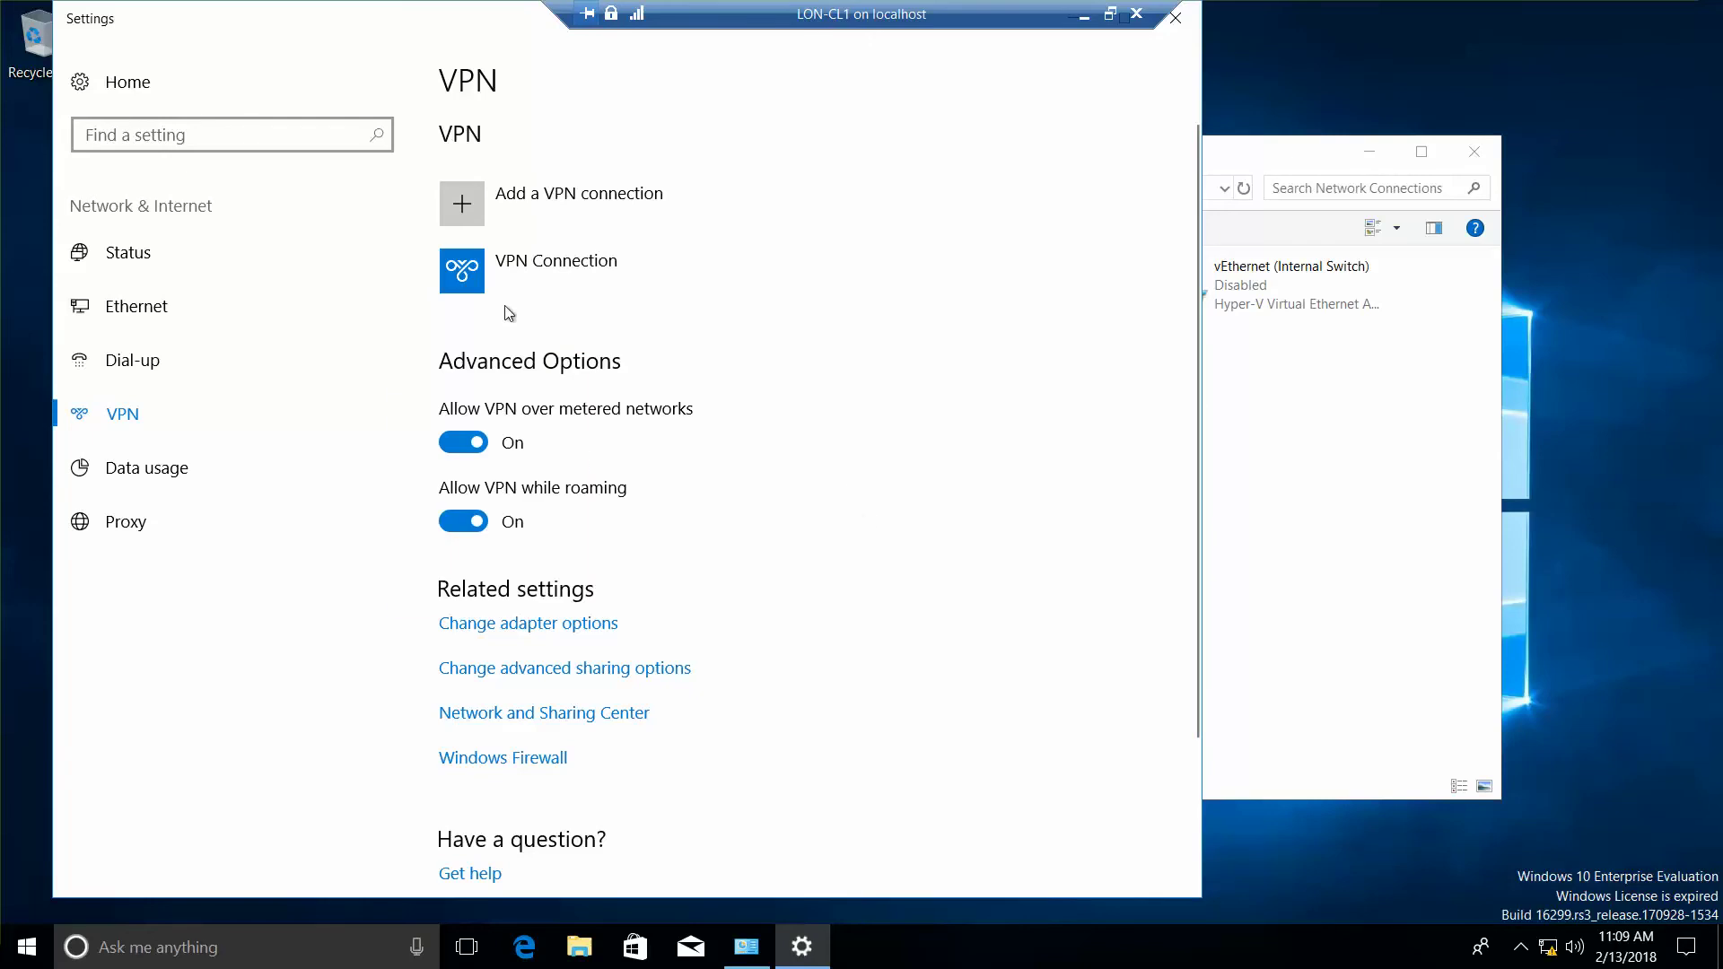
{"action": "left_click", "coordinate": [457, 273]}
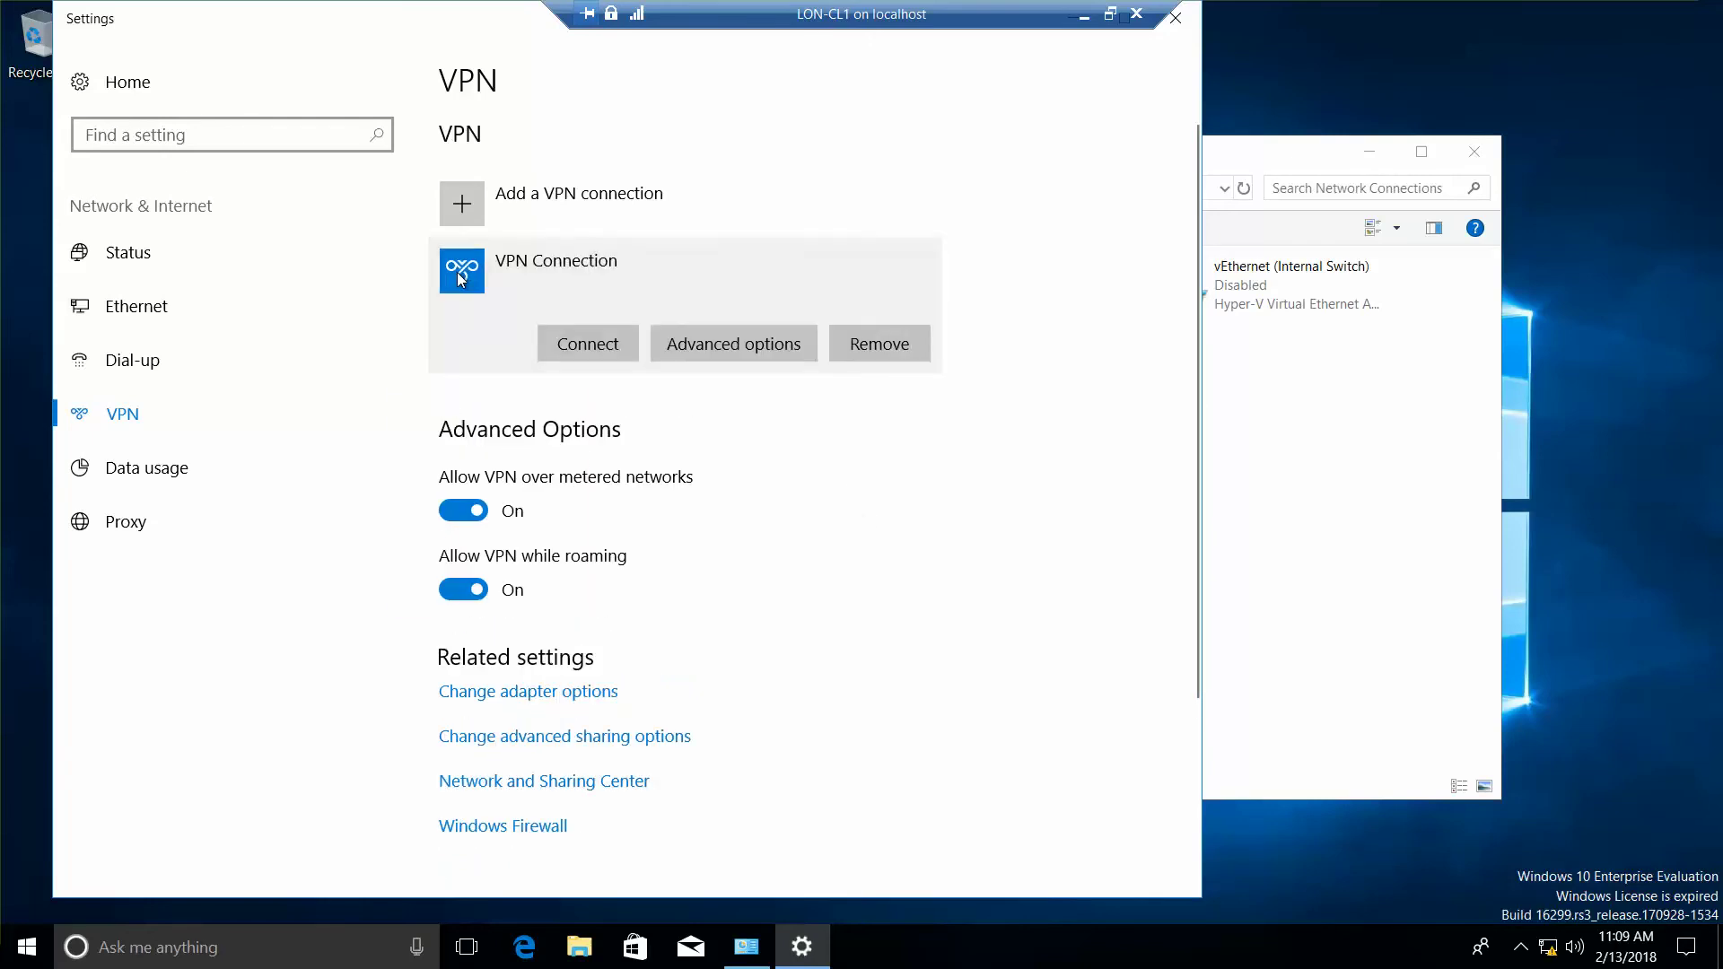
{"action": "left_click", "coordinate": [587, 345]}
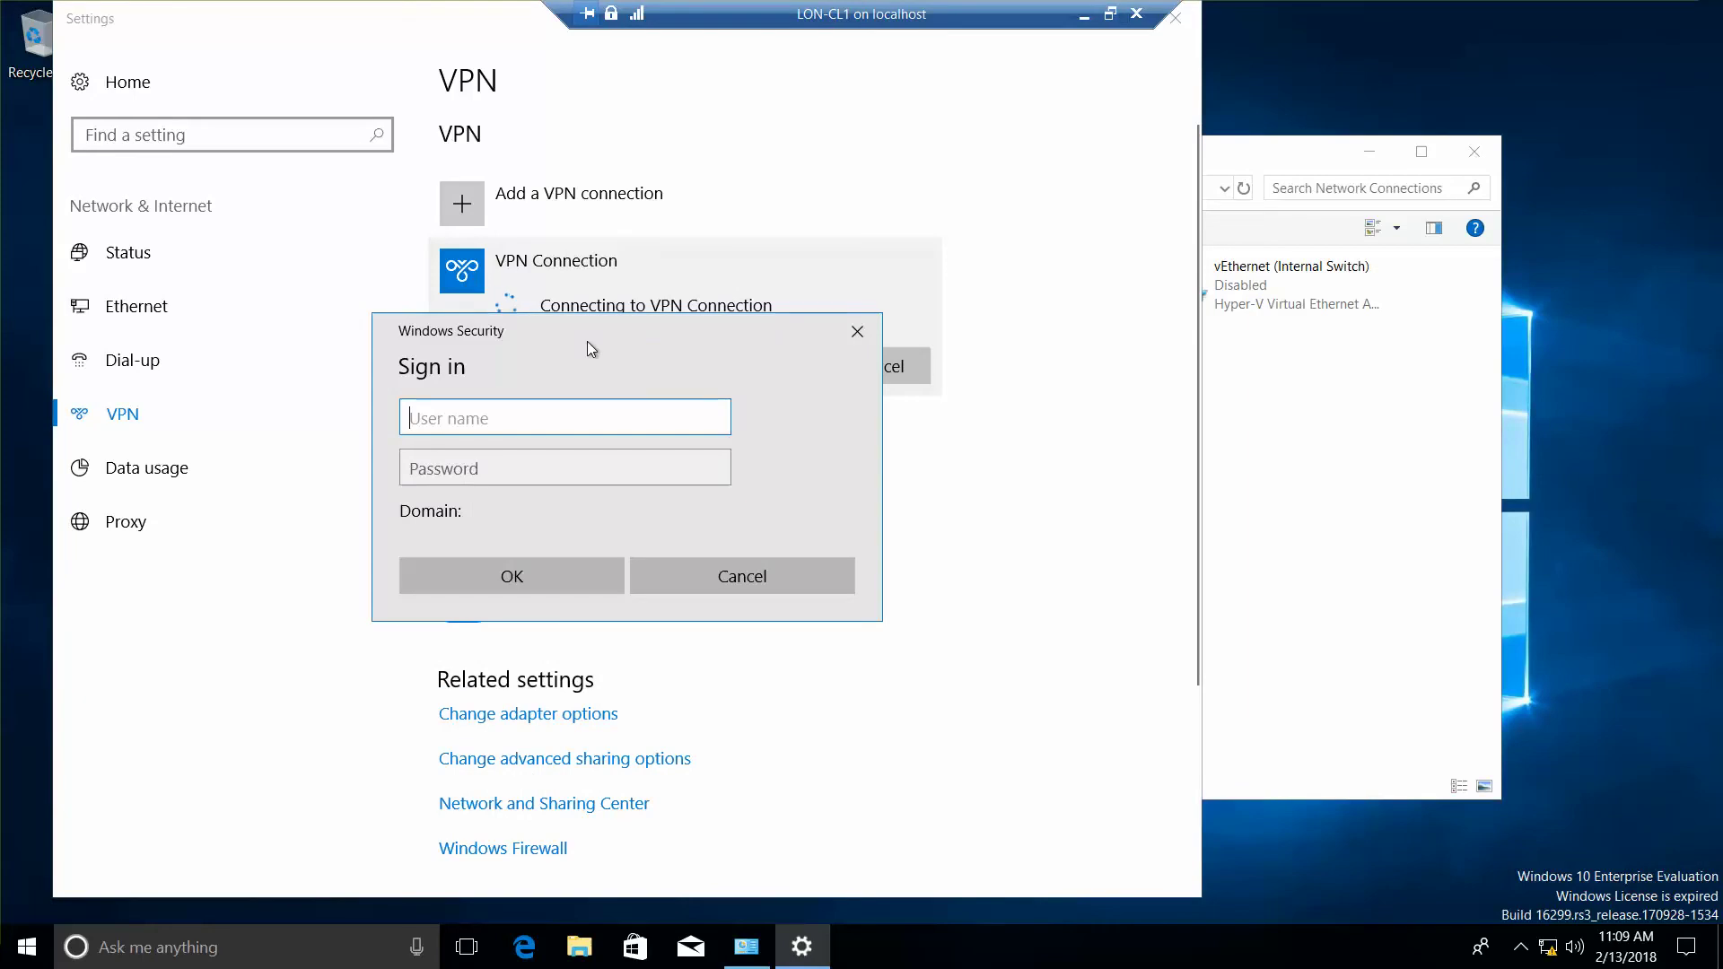
{"action": "type", "text": "a"}
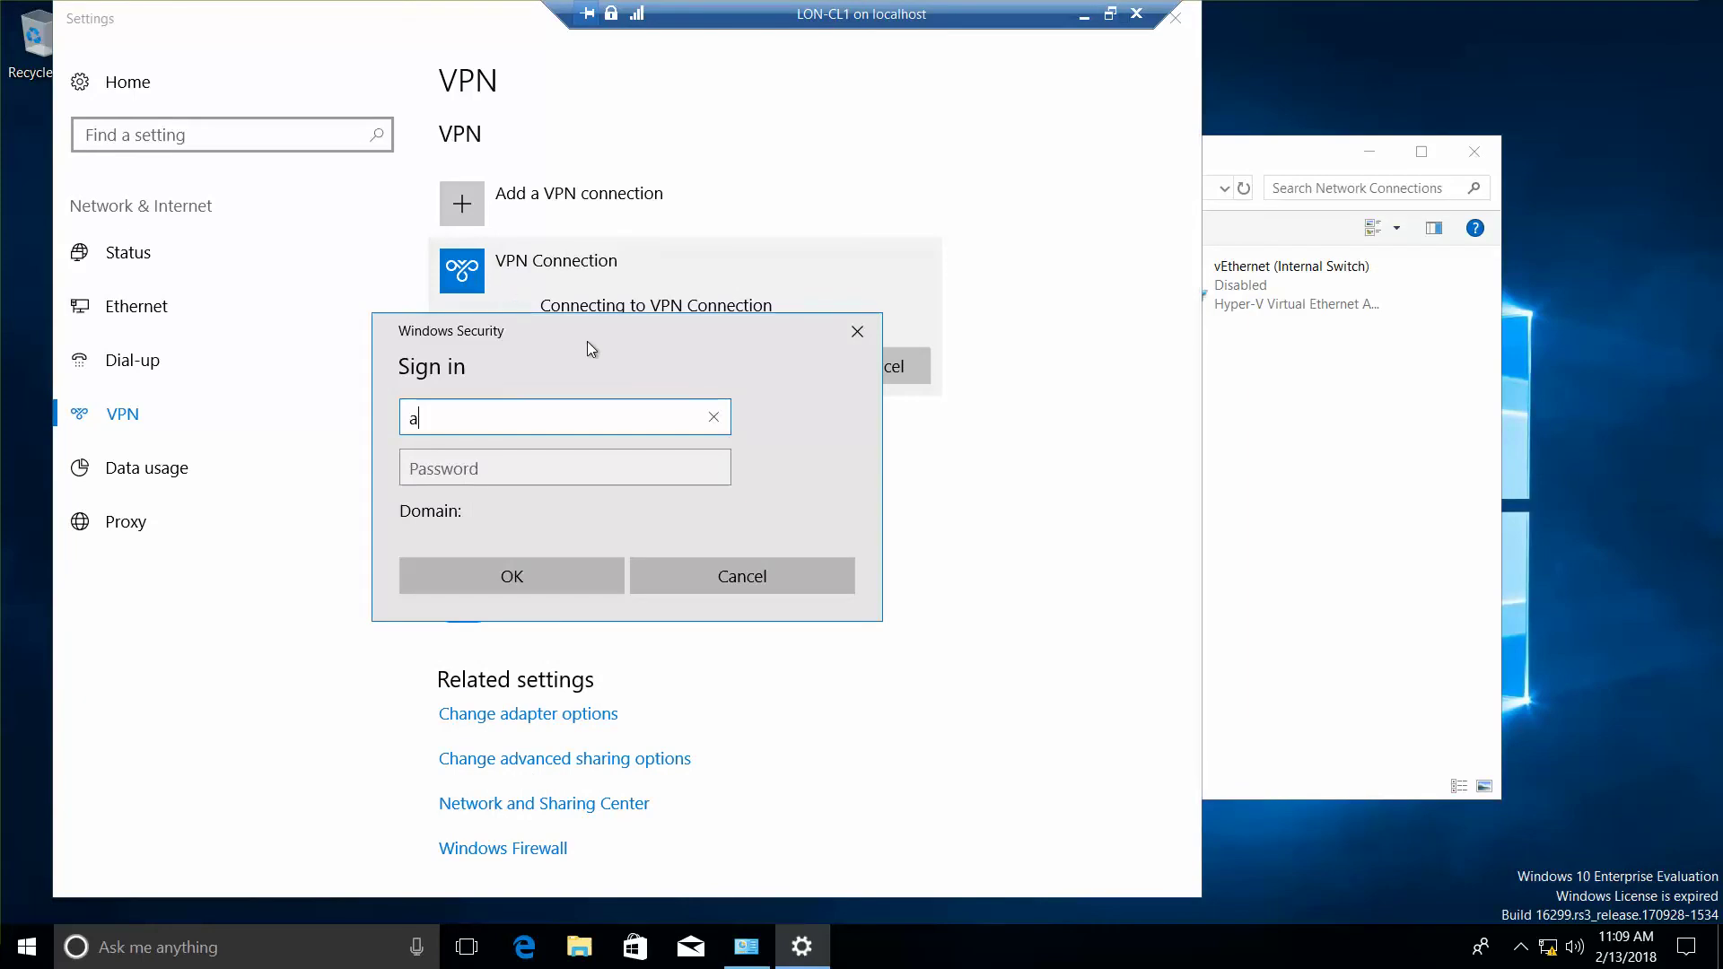
{"action": "type", "text": "datum\\cwayne"}
{"action": "key", "text": "Tab"}
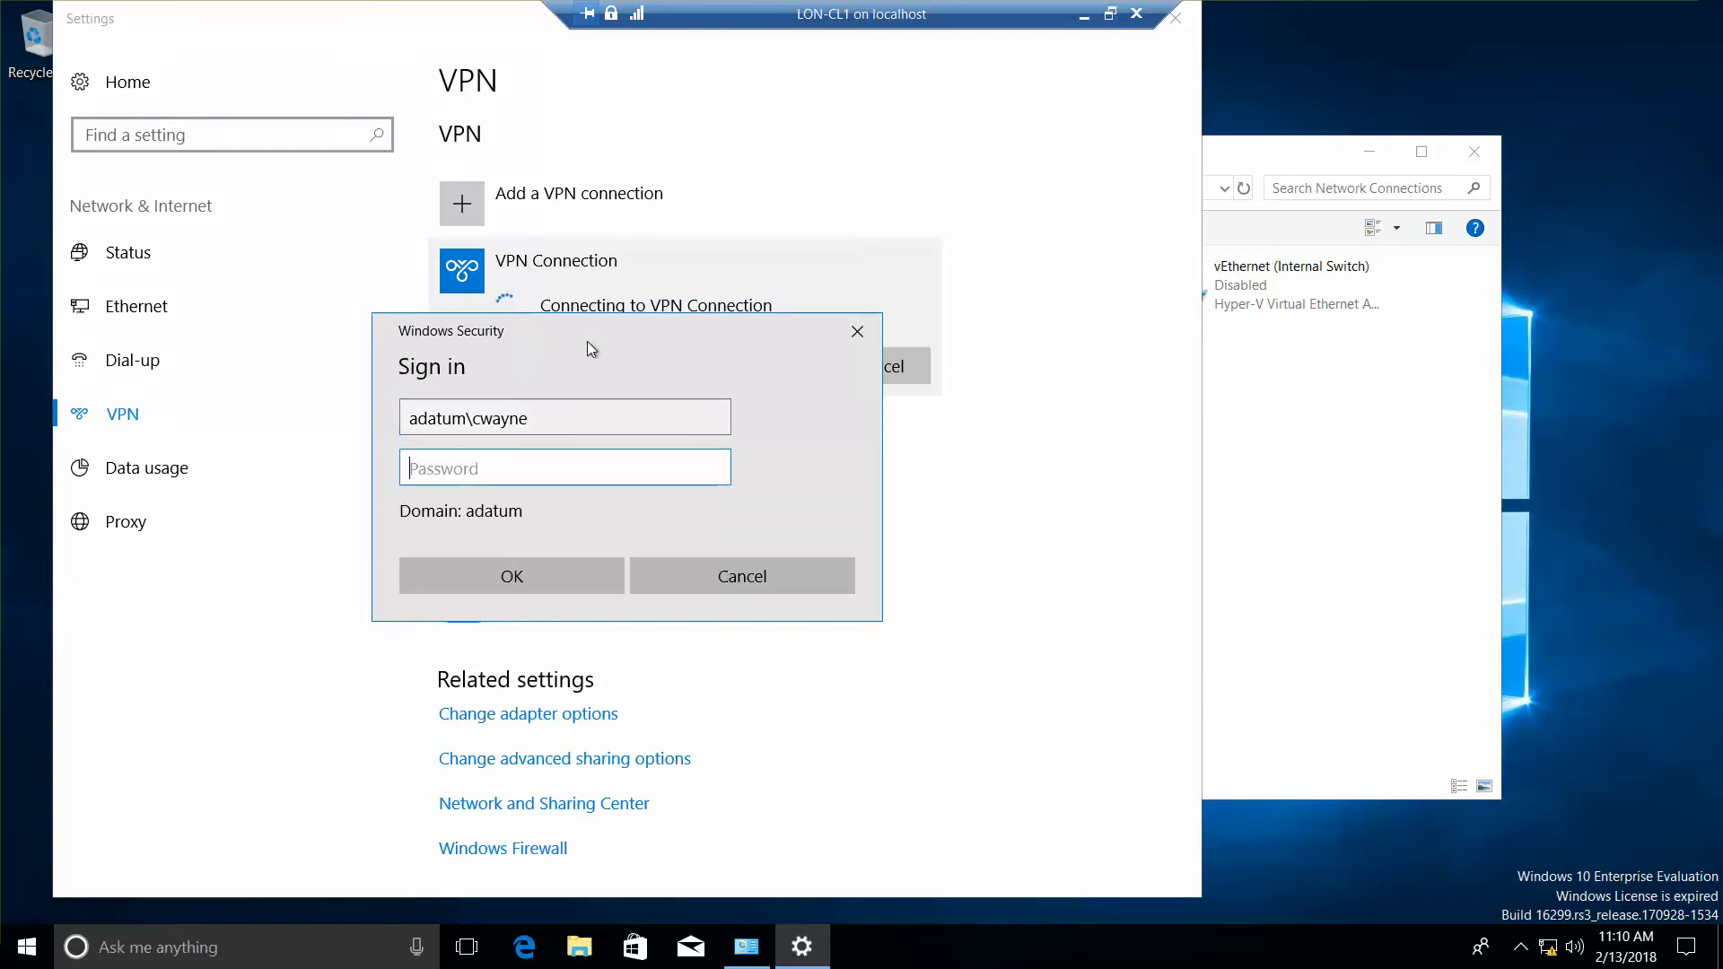
{"action": "type", "text": "Pa55w.rd"}
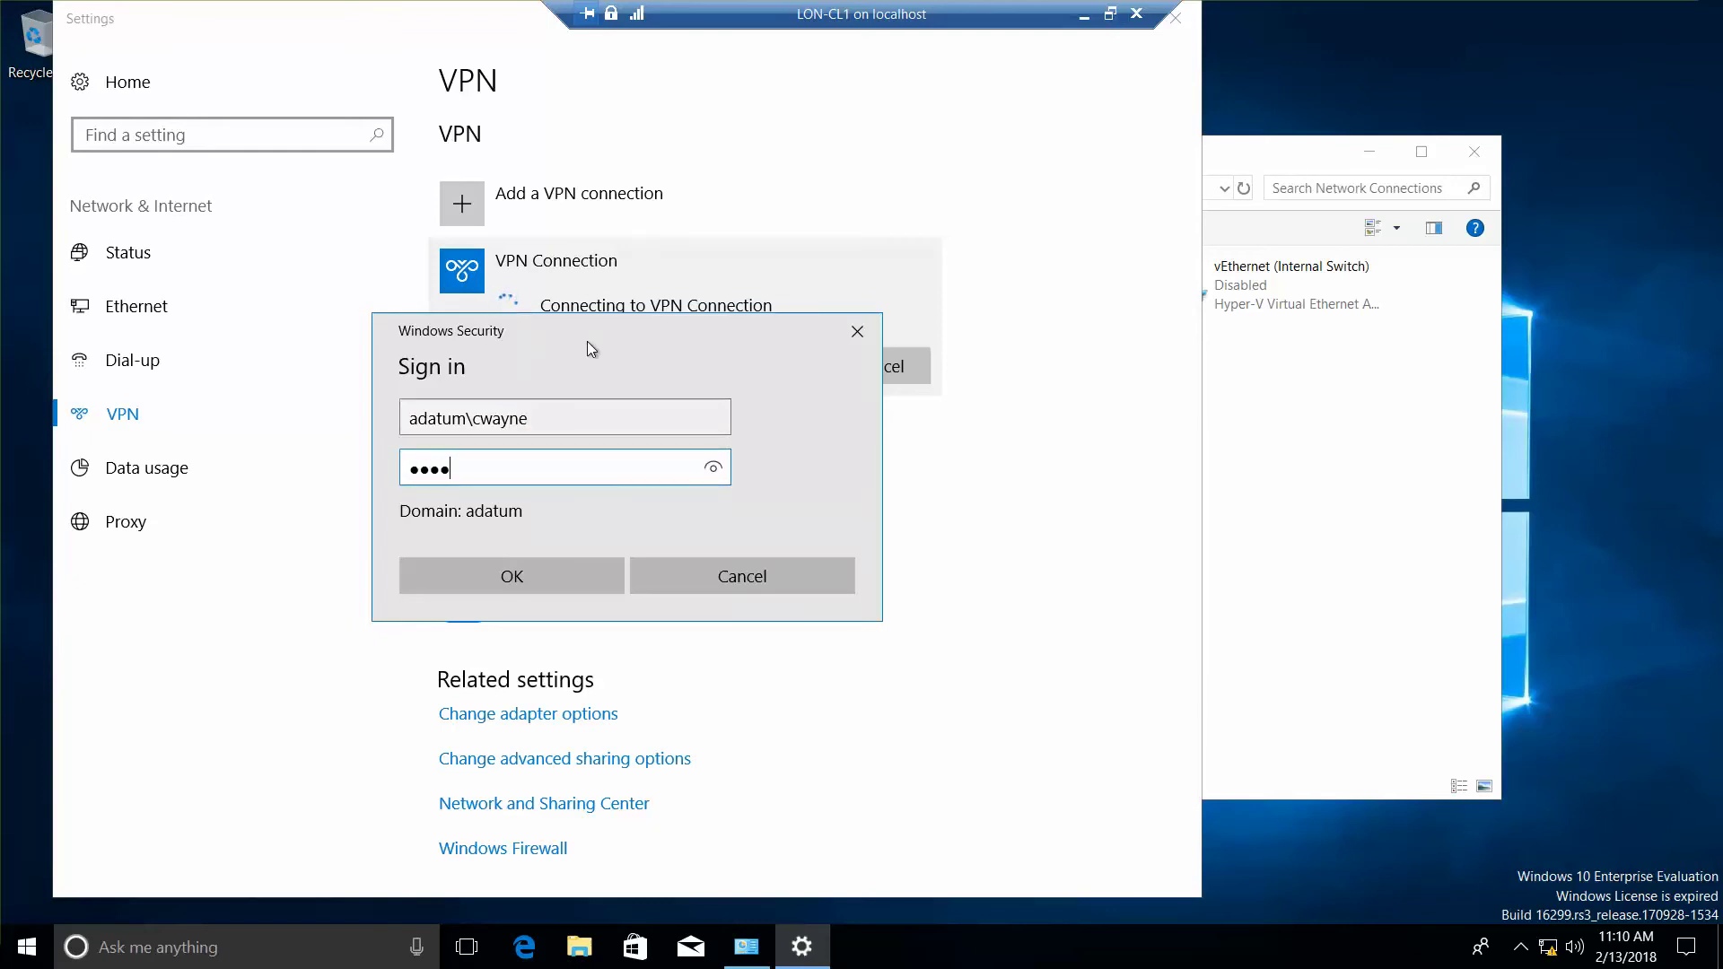
{"action": "left_click", "coordinate": [571, 572]}
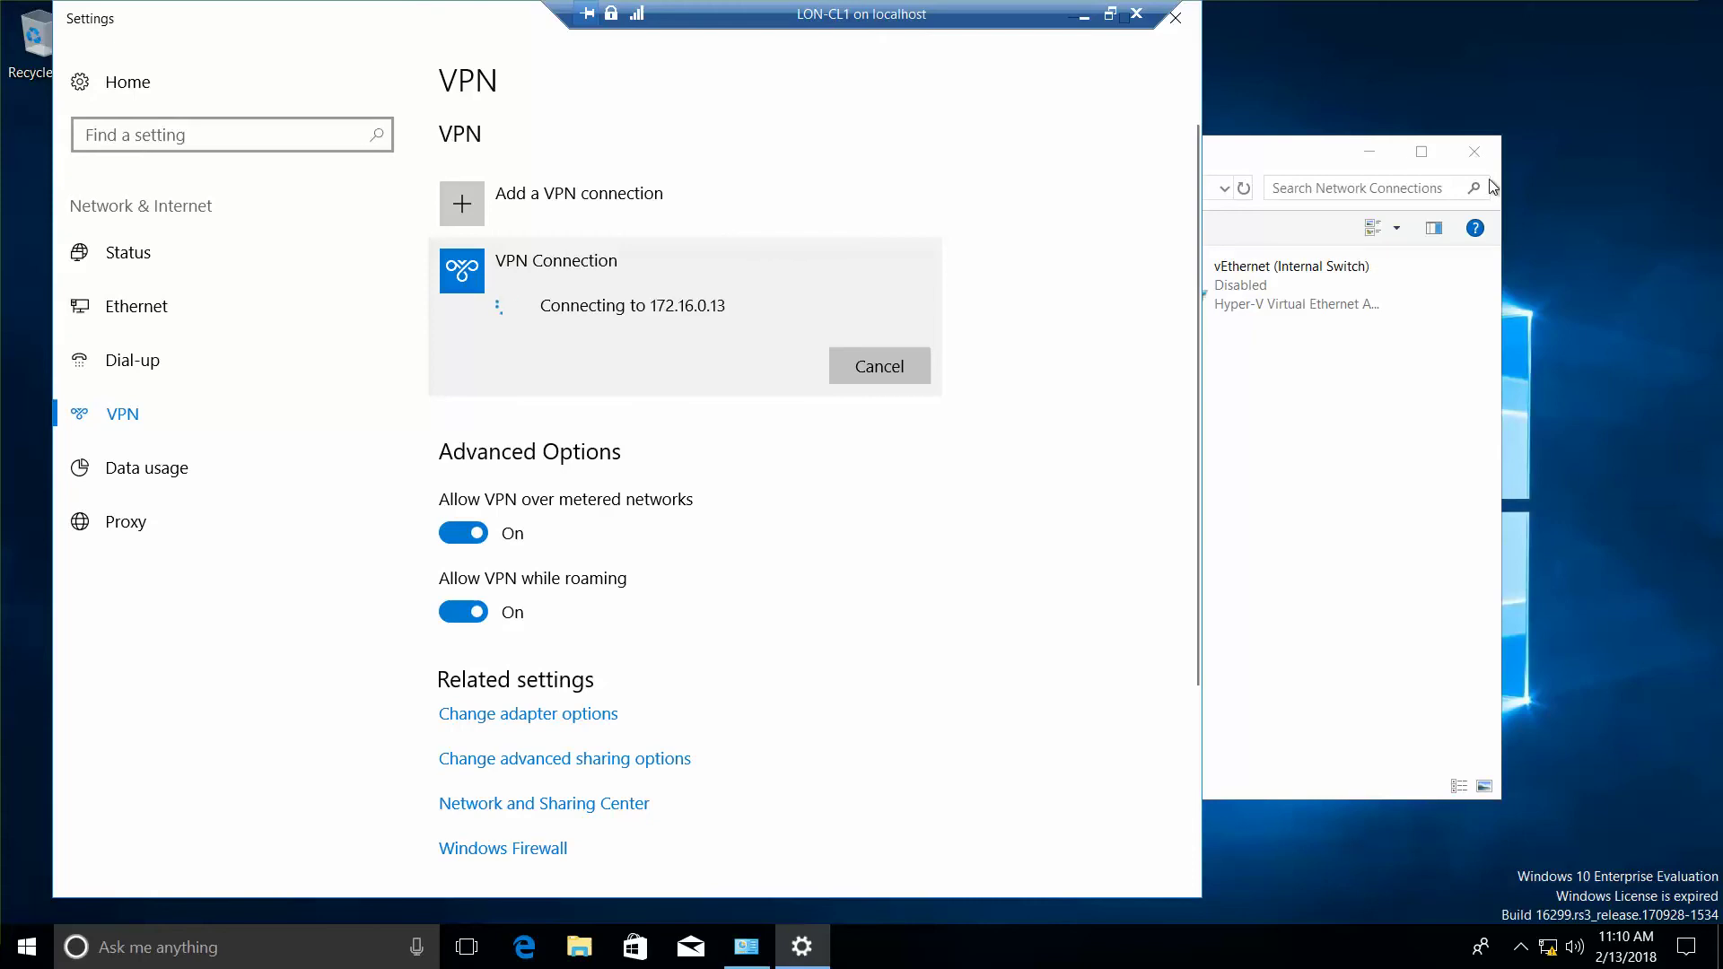
{"action": "left_click", "coordinate": [1373, 154]}
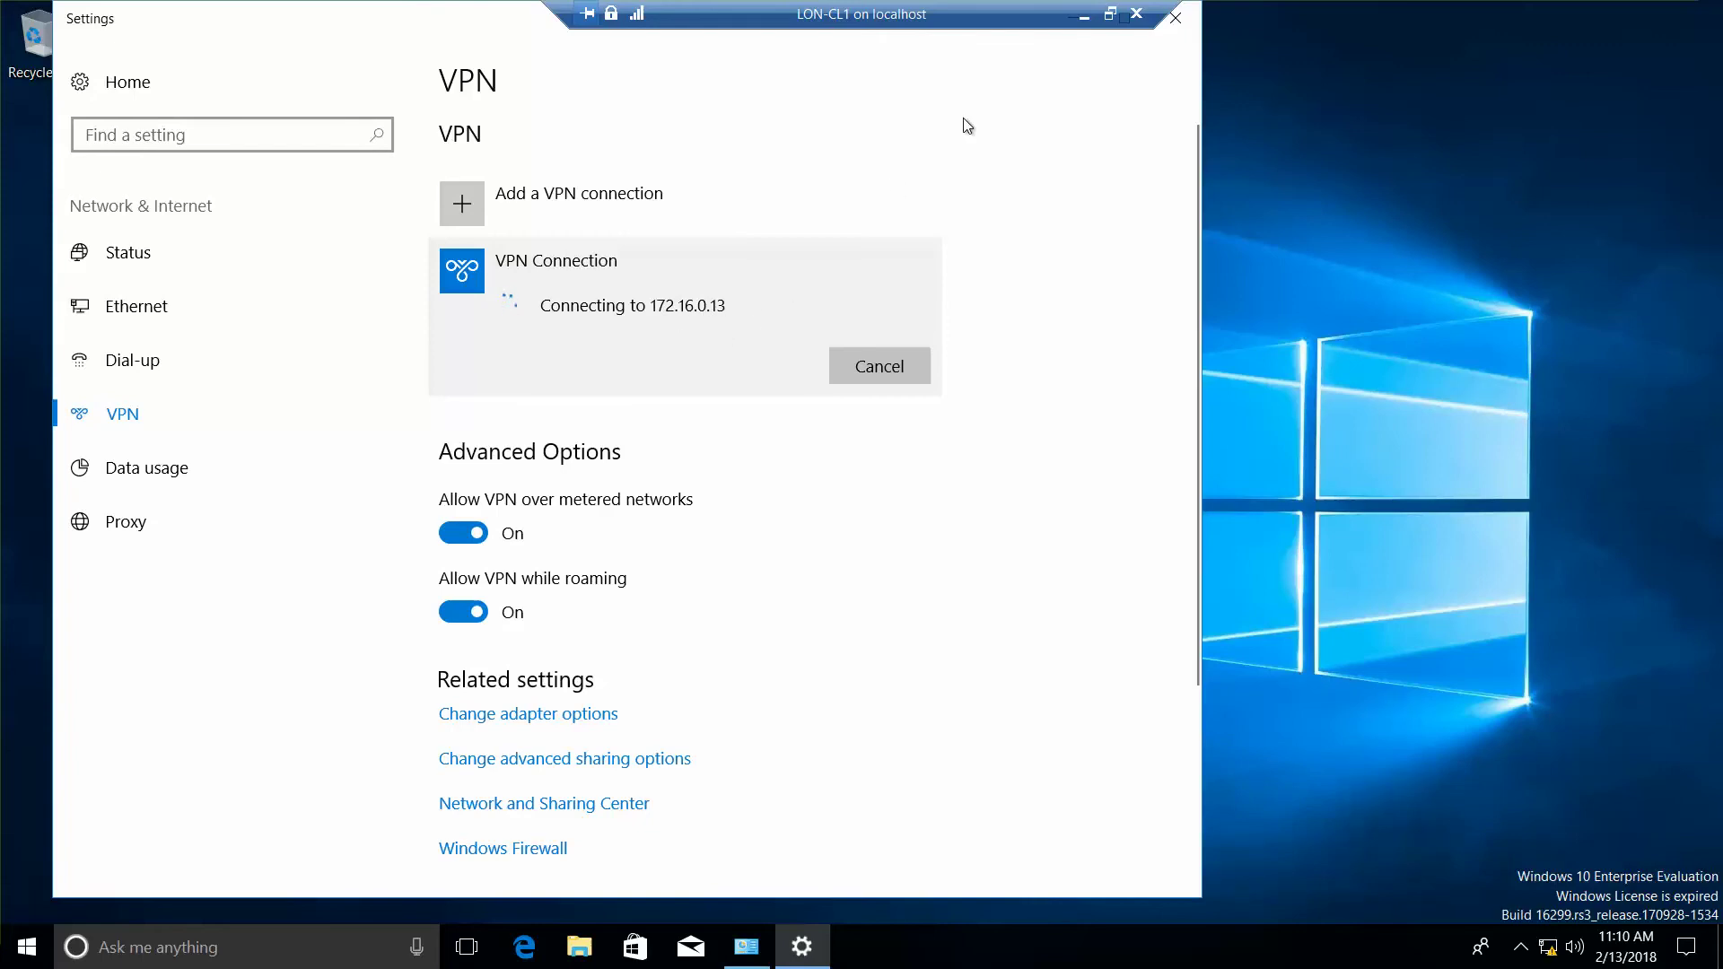
Open a connection window to LON-RTR from Hyper-V Manager and start the virtual machine.
{"action": "left_click", "coordinate": [1085, 17]}
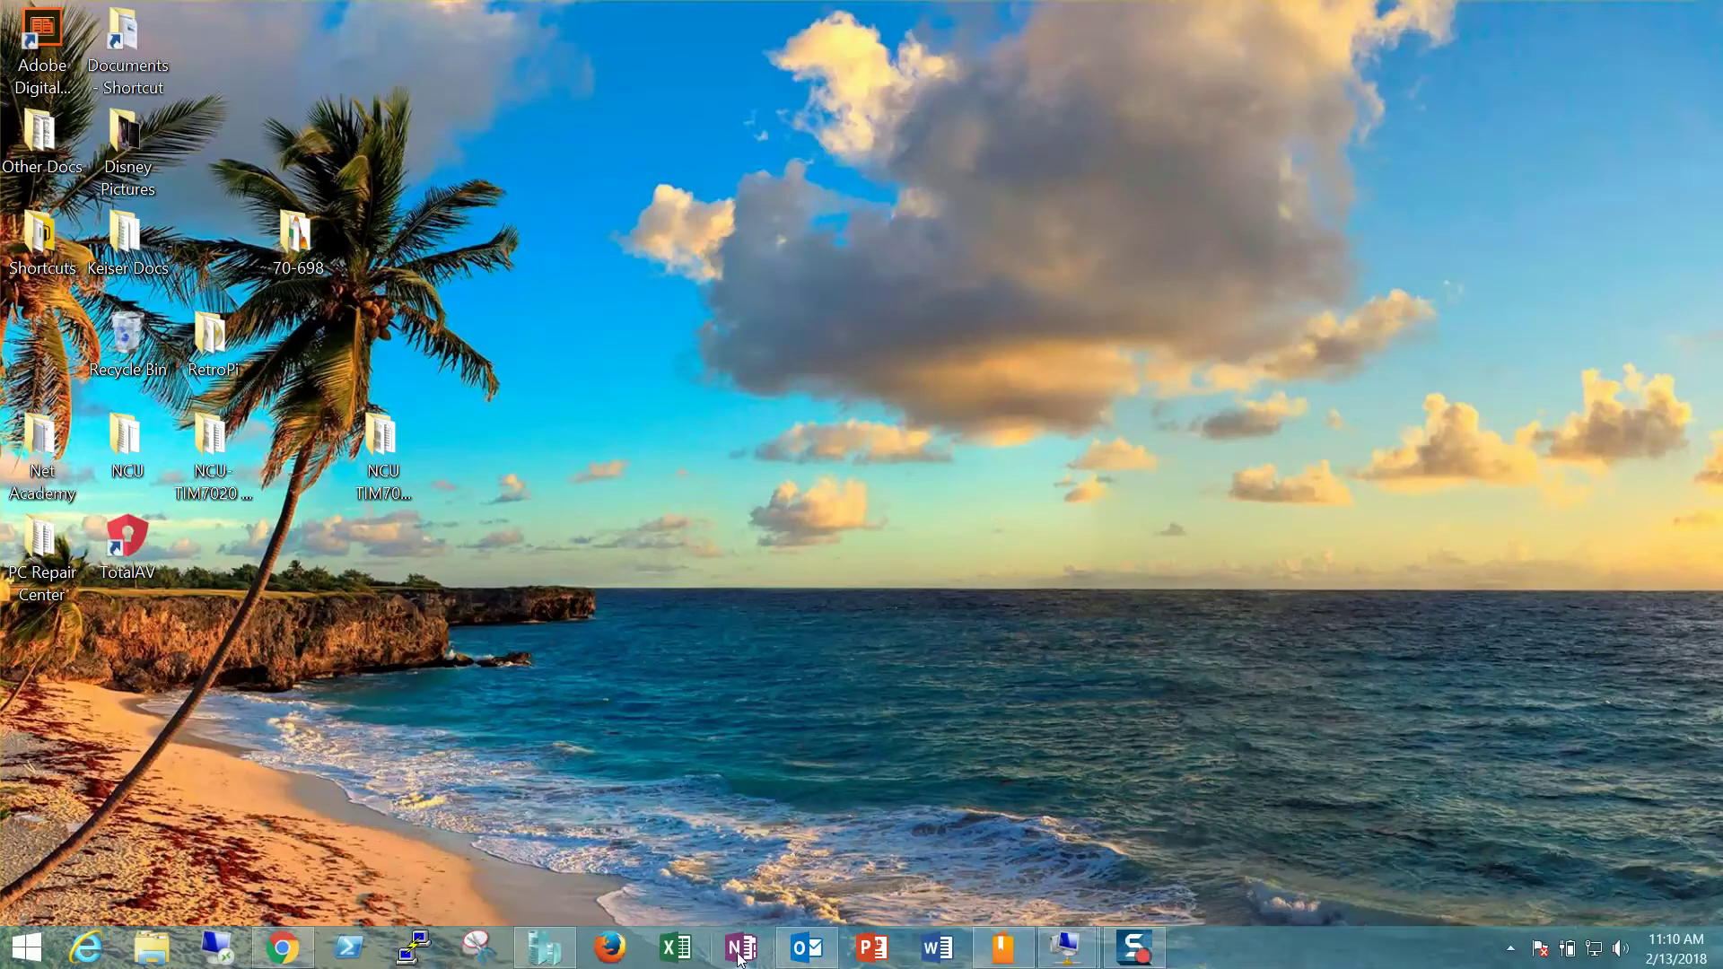
{"action": "mouse_move", "coordinate": [544, 947]}
{"action": "left_click", "coordinate": [582, 835]}
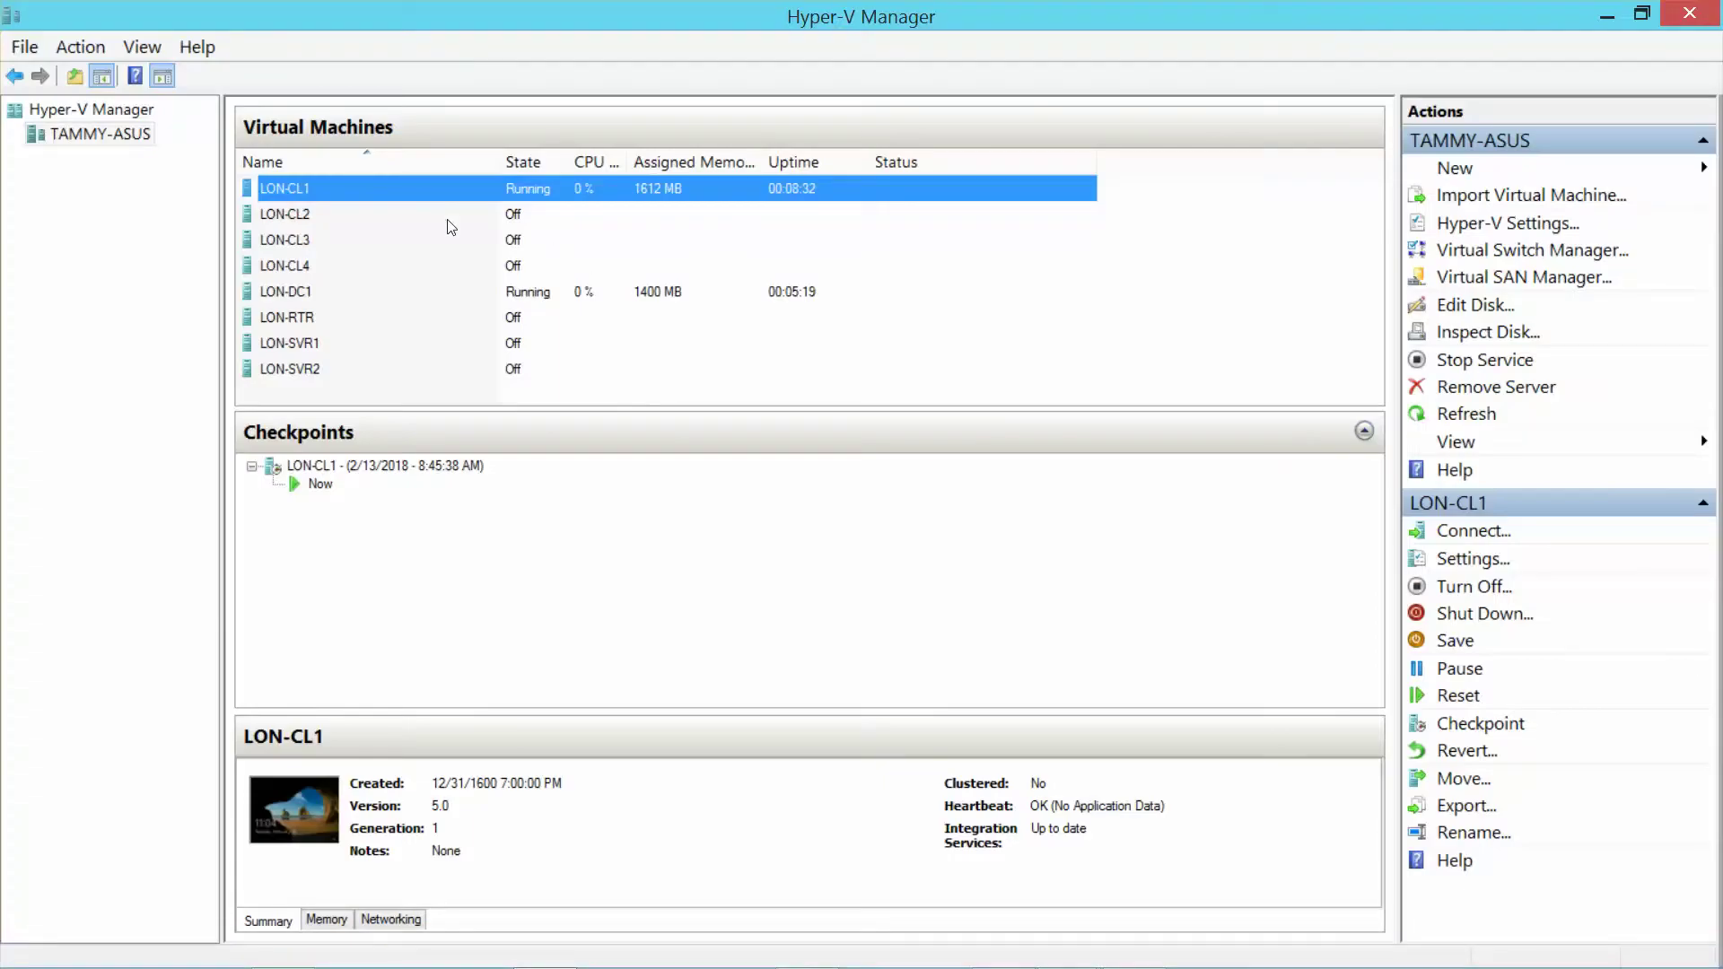
{"action": "double_click", "coordinate": [305, 316]}
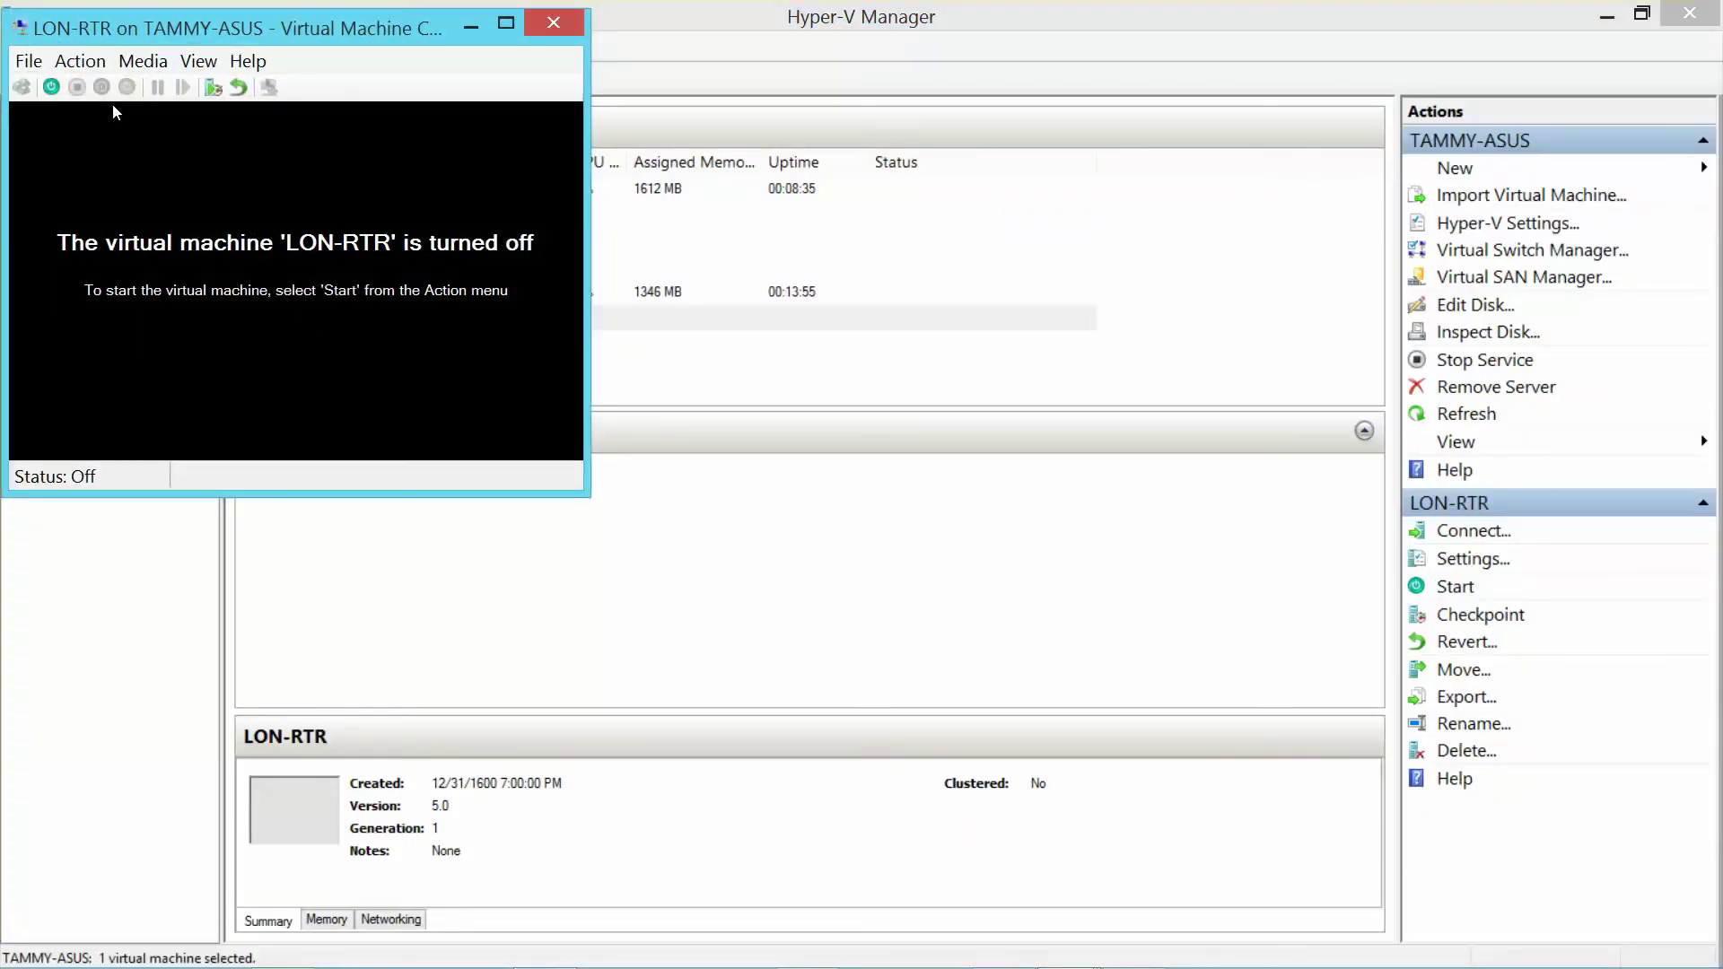
{"action": "left_click", "coordinate": [54, 88]}
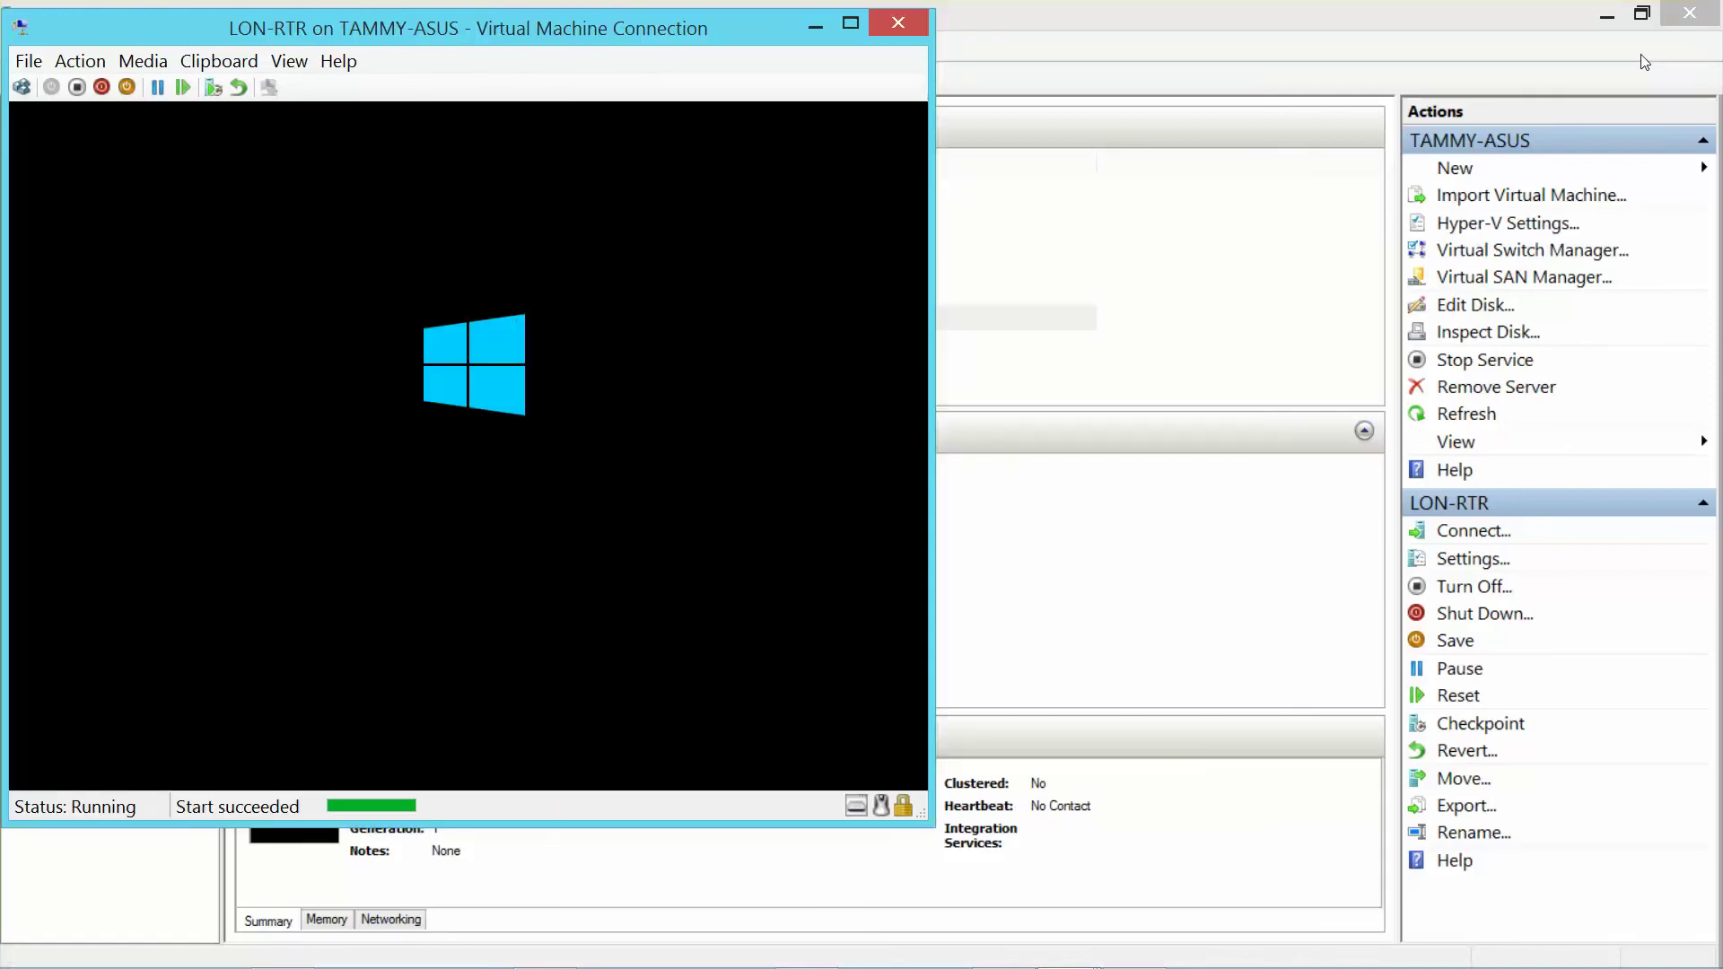
{"action": "left_click", "coordinate": [1606, 18]}
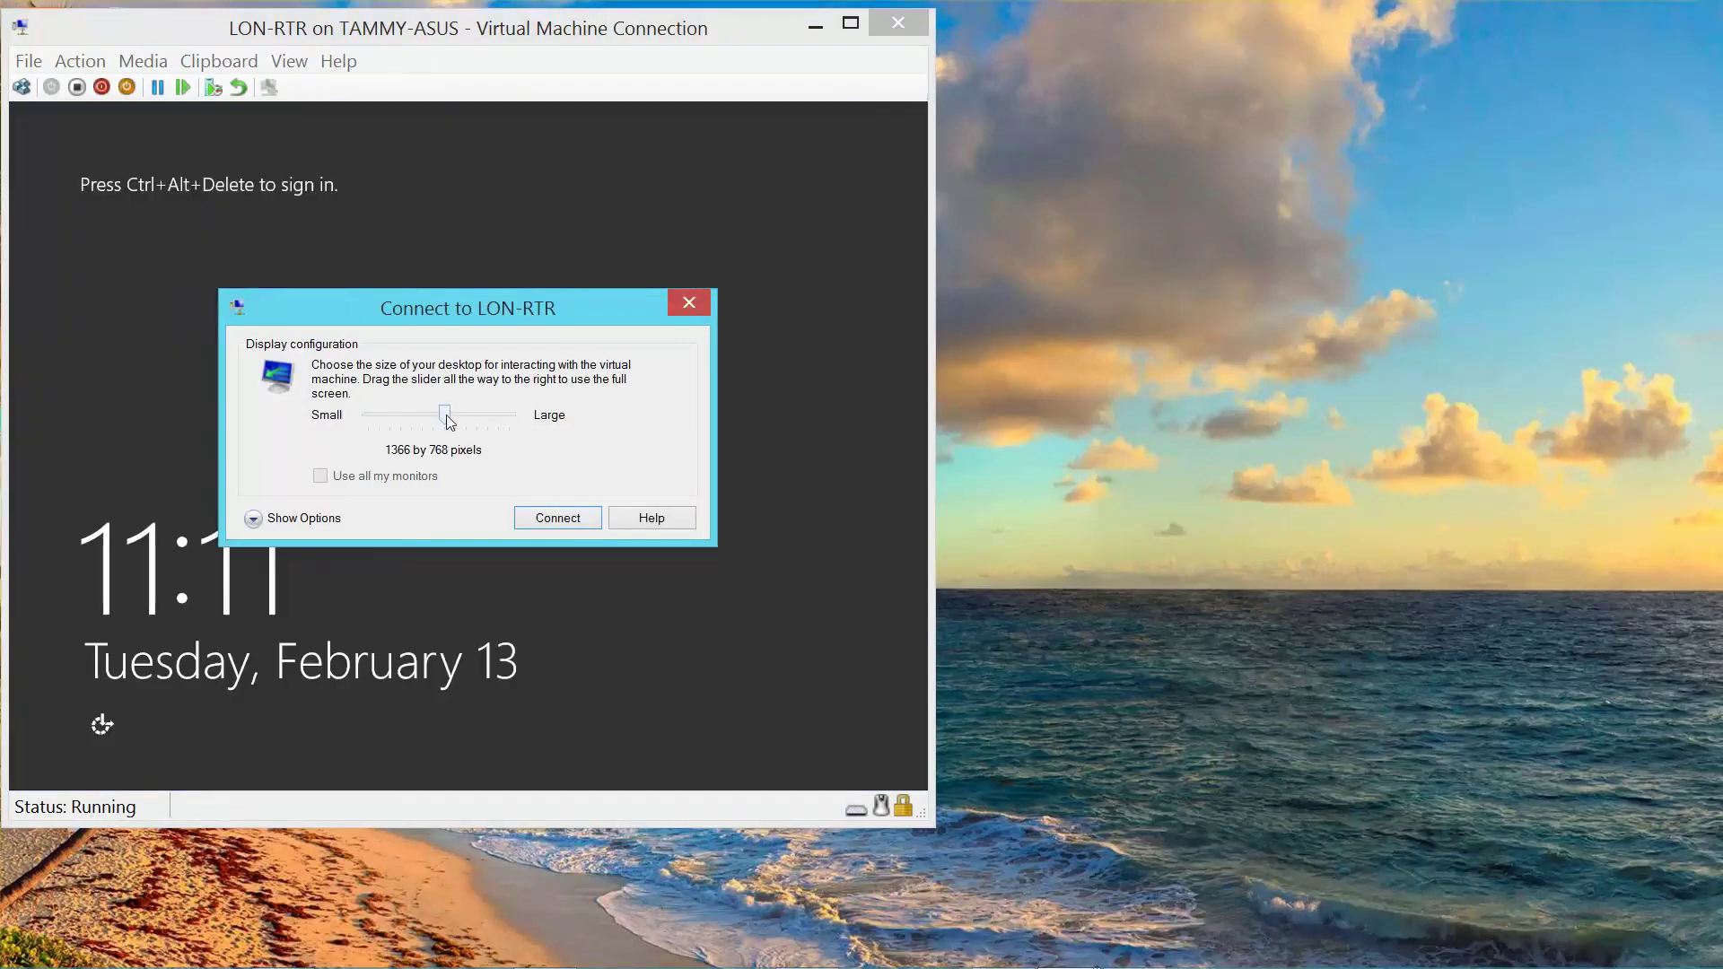
Connect to LON-RTR at full screen and sign in as the adatum domain administrator with its password.
{"action": "left_click_drag", "start_coordinate": [446, 416], "coordinate": [513, 416]}
{"action": "left_click", "coordinate": [542, 520]}
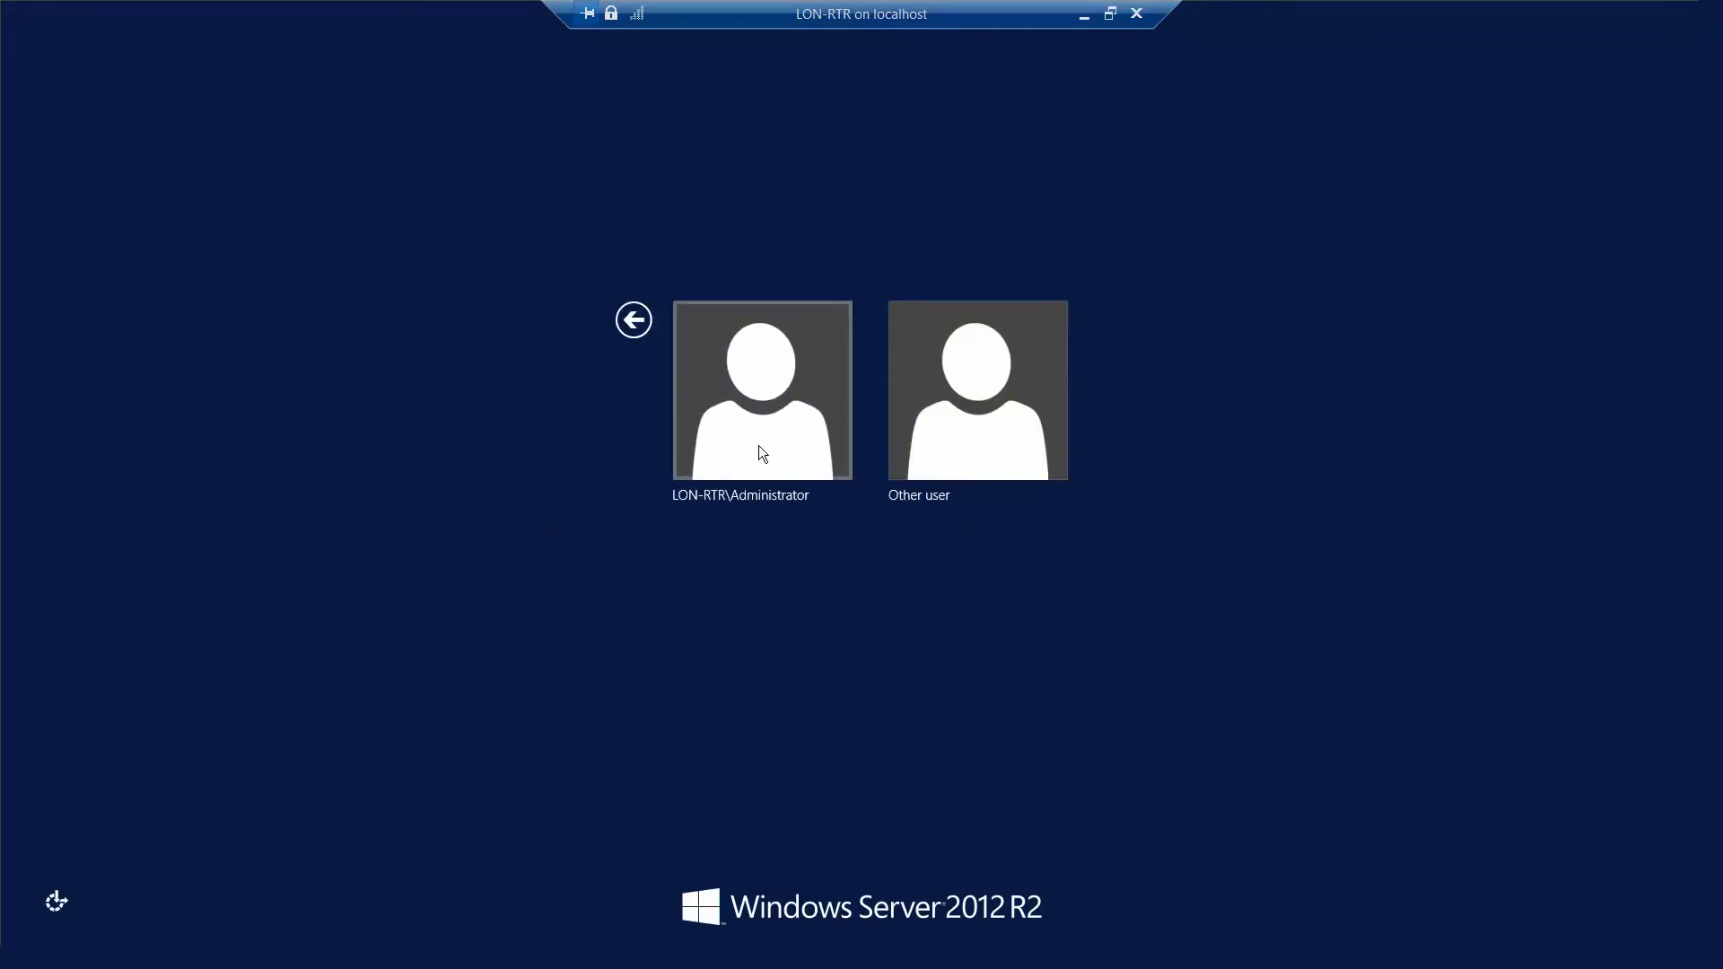
{"action": "left_click", "coordinate": [940, 467]}
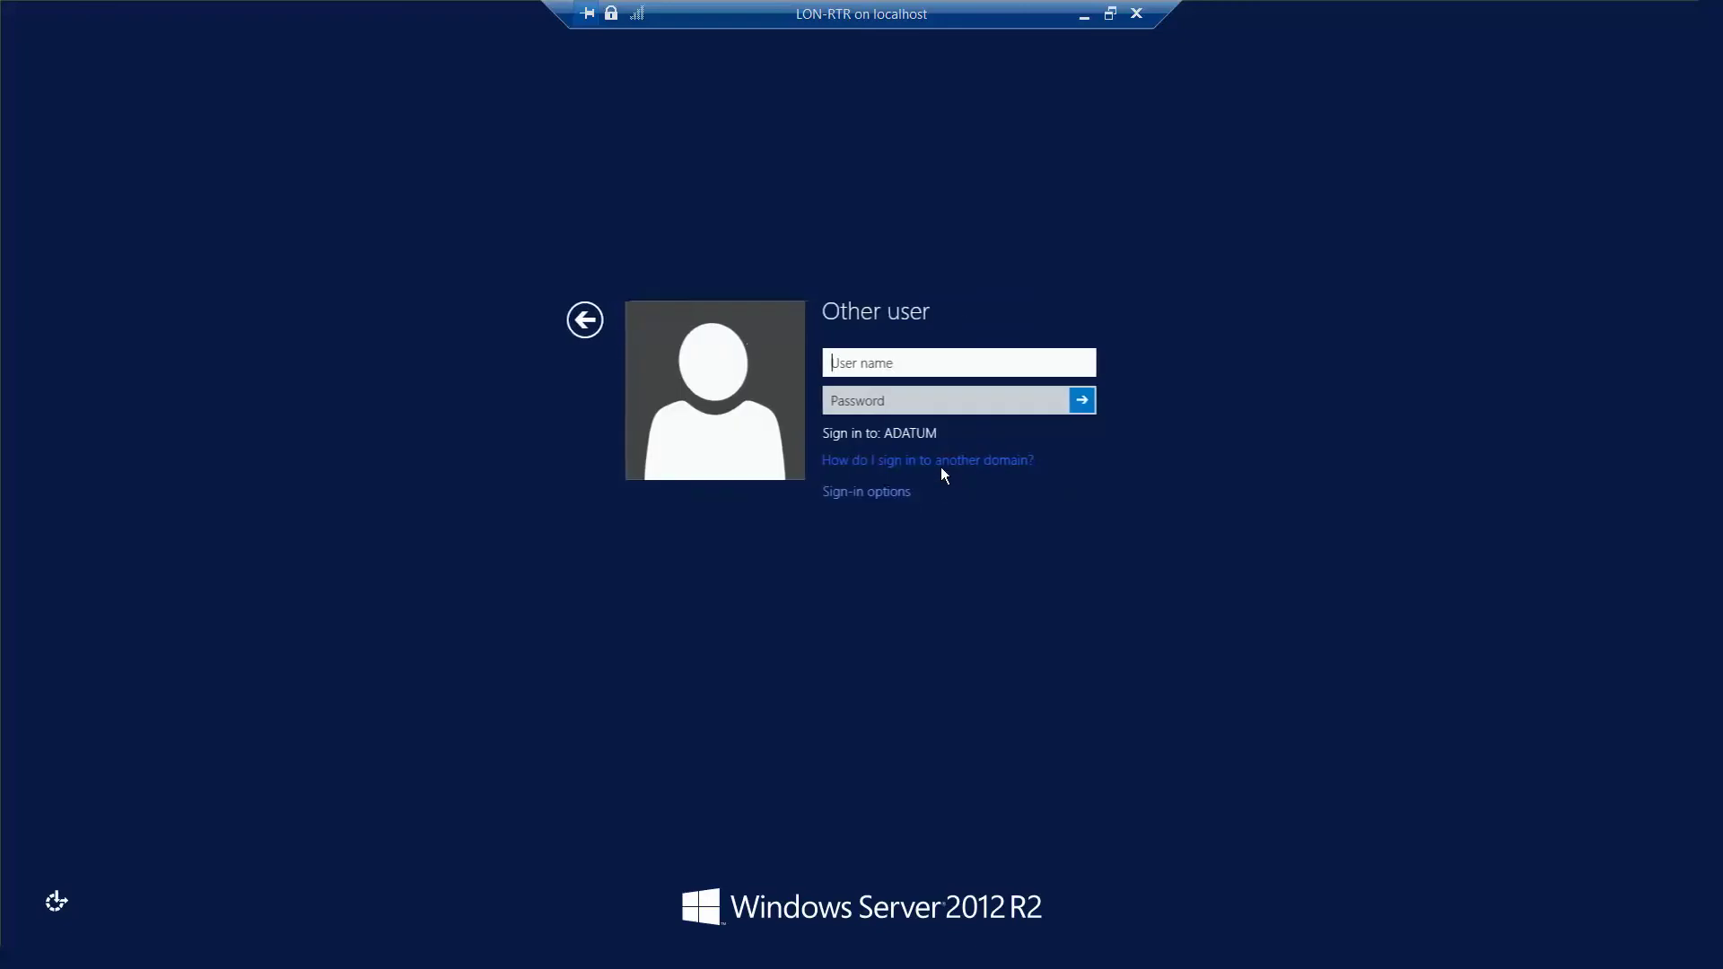
{"action": "type", "text": "adat"}
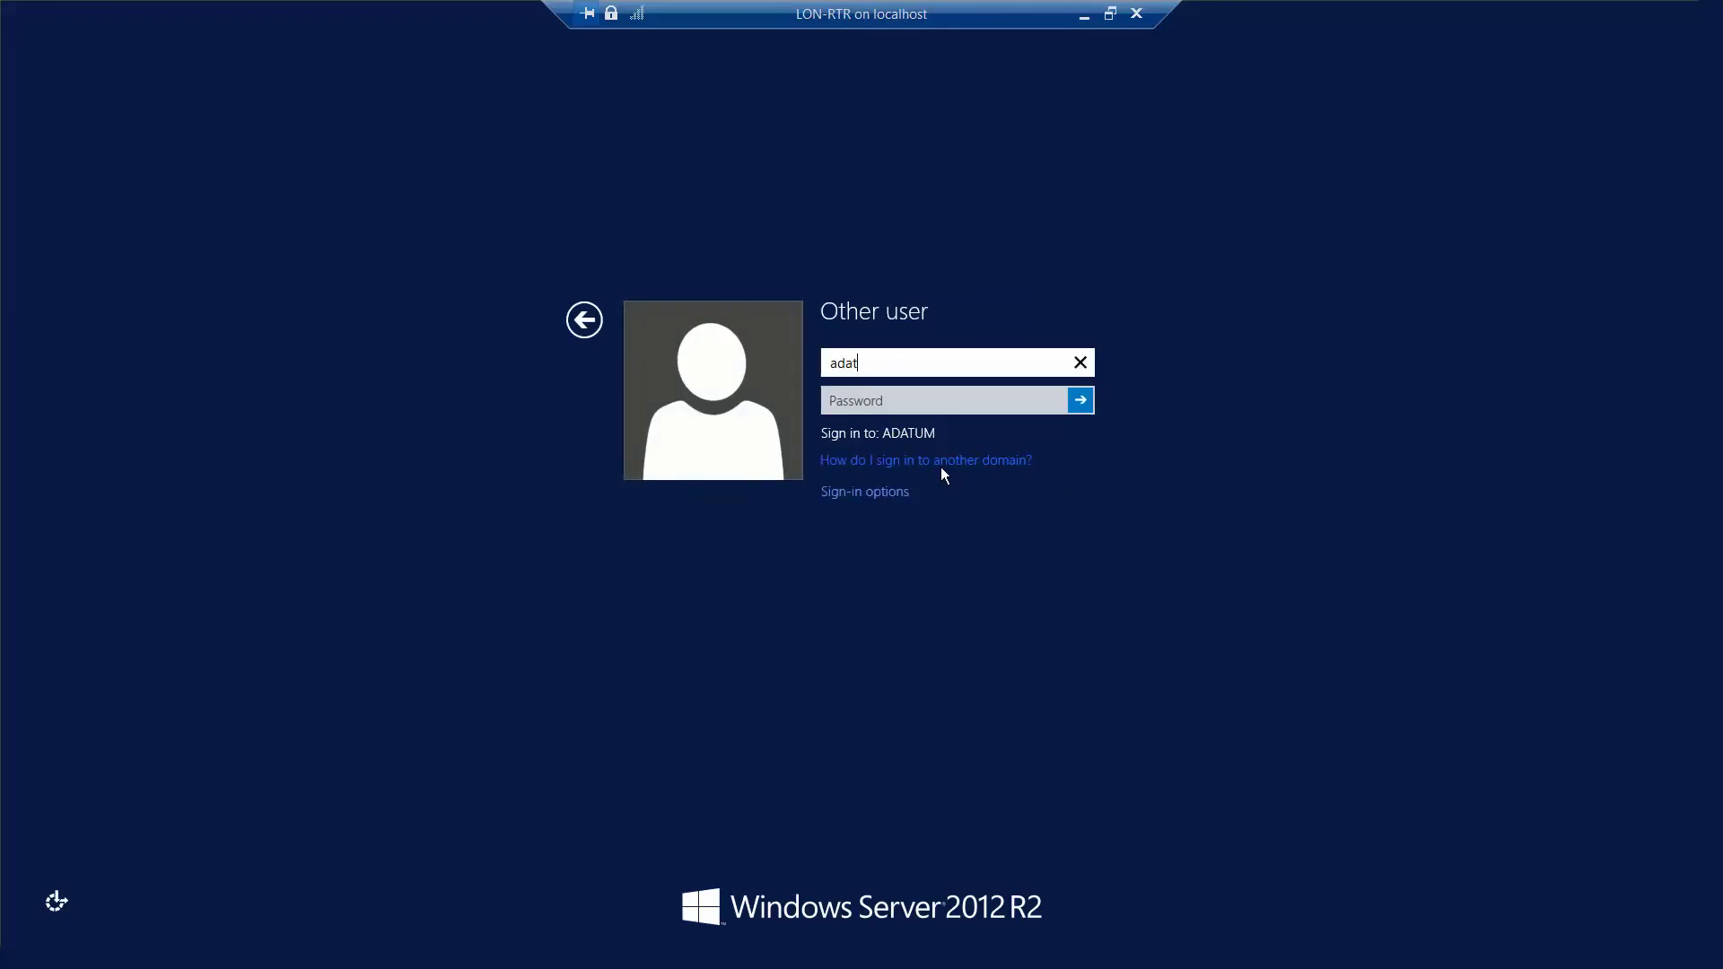
{"action": "type", "text": "um\\administrator"}
{"action": "key", "text": "Tab"}
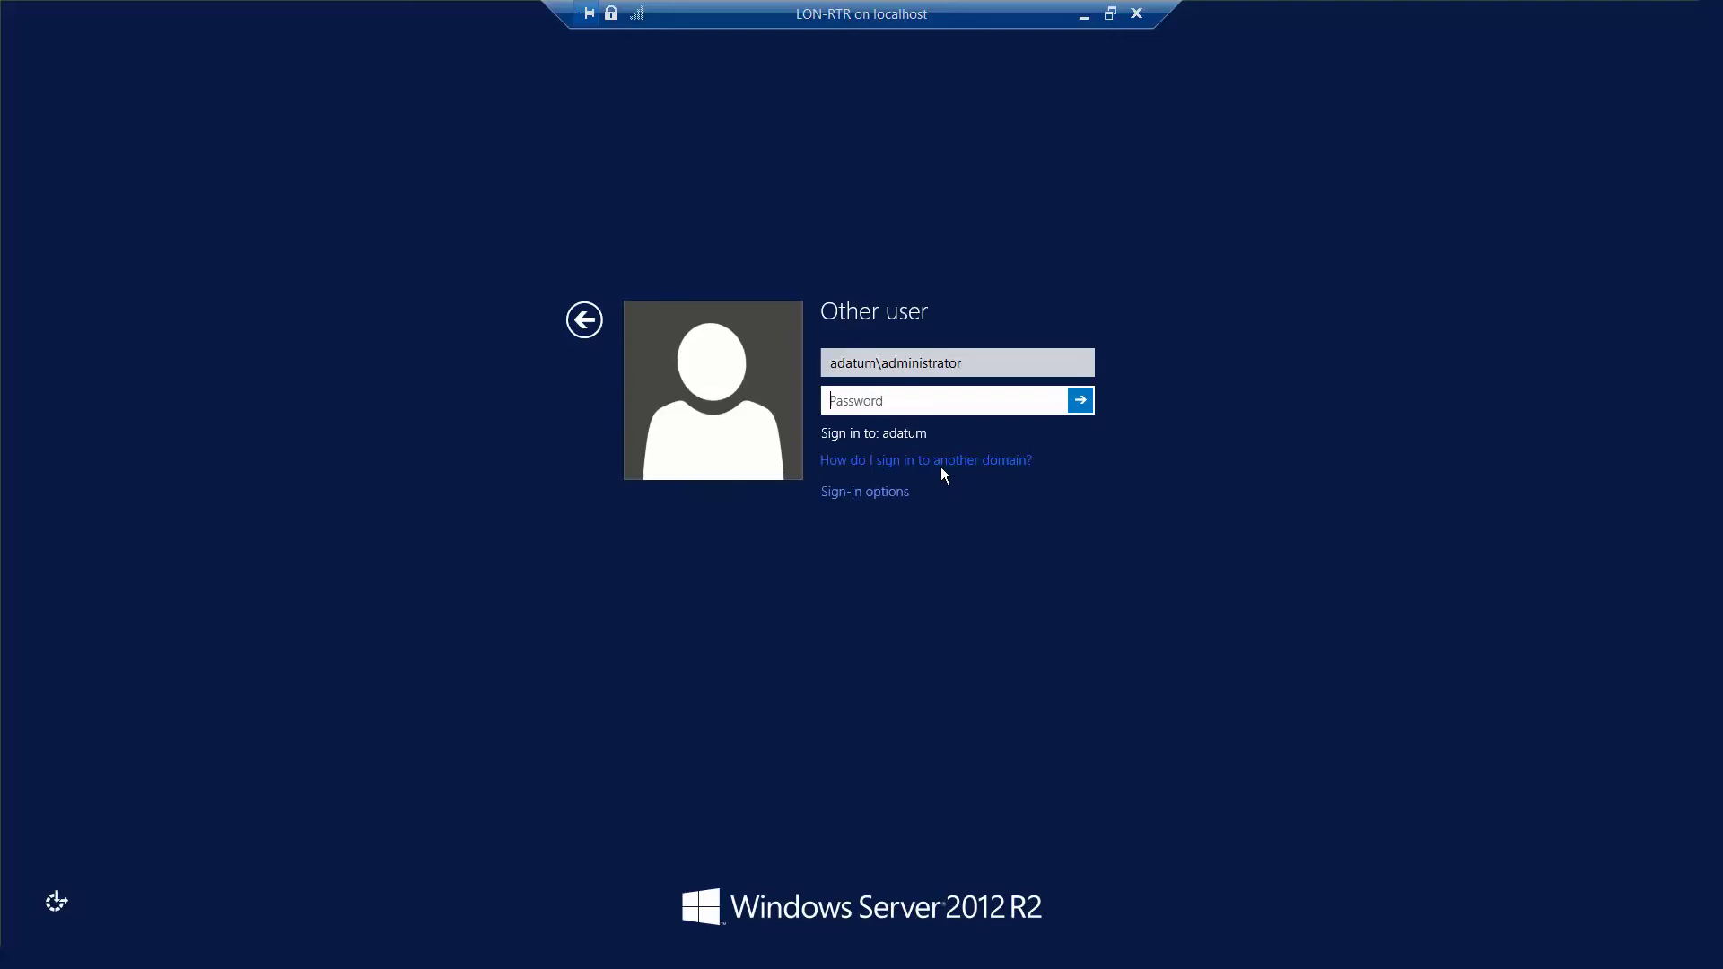
{"action": "type", "text": "Pa$$w0rd"}
{"action": "left_click", "coordinate": [1081, 403]}
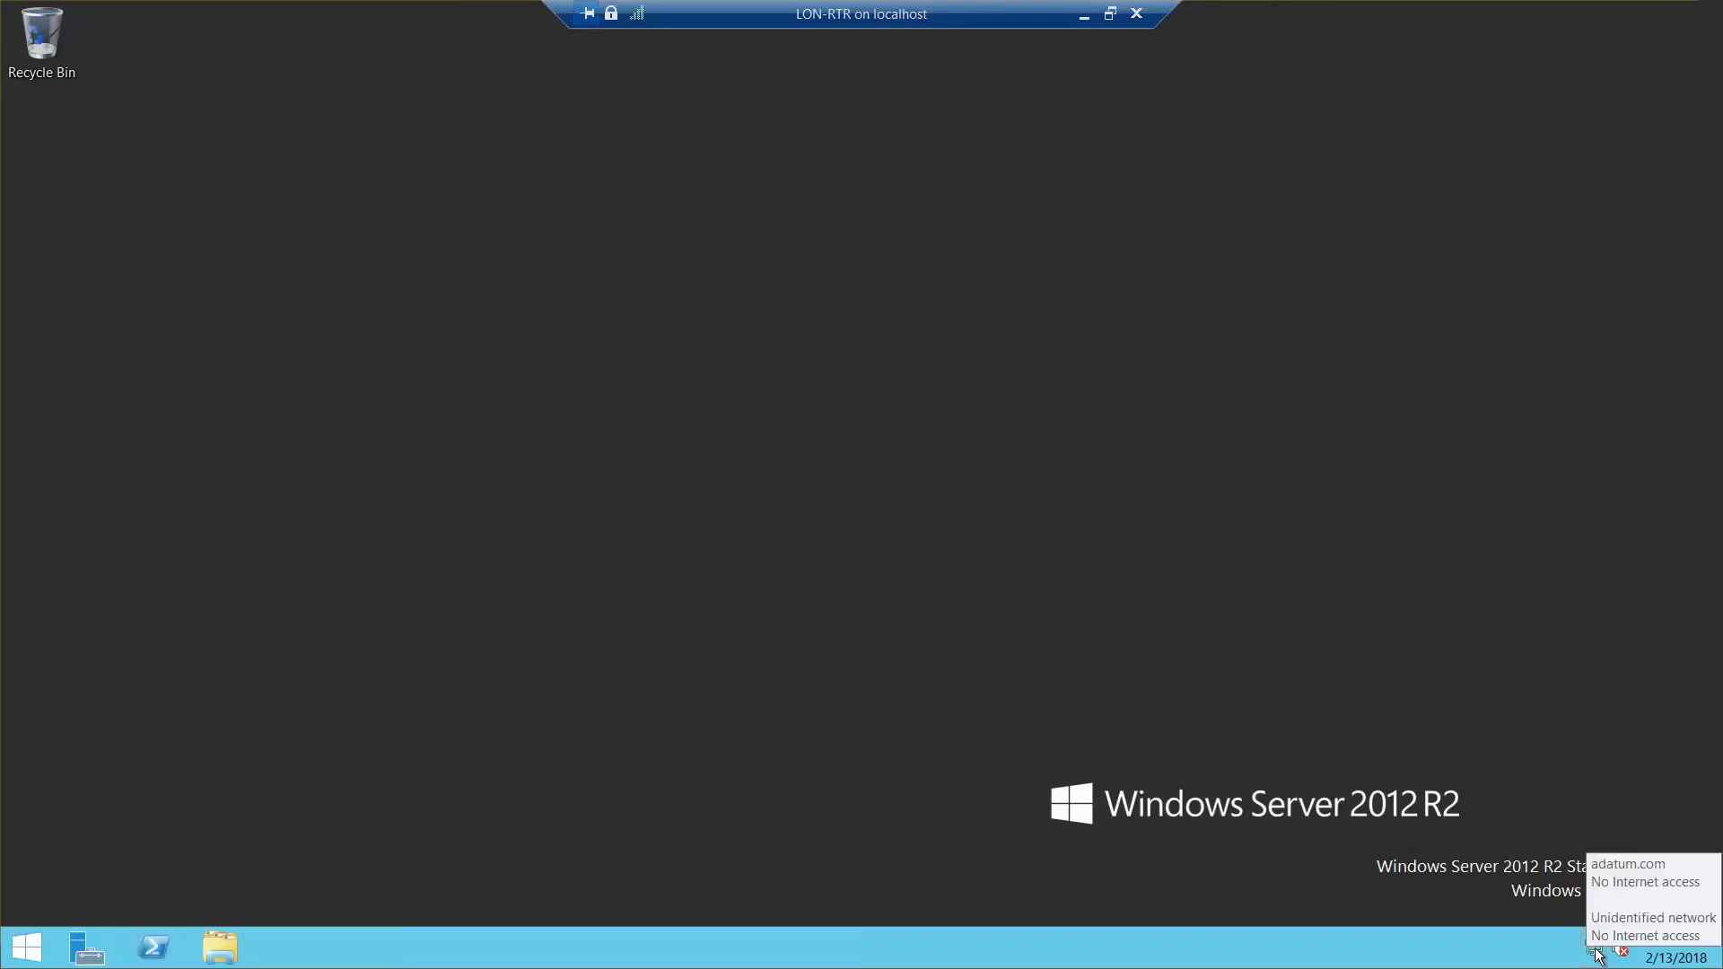
Open the IPv4 settings of LON-RTR's Internal adapter (172.16.0.13, 255.255.0.0, DNS 172.16.0.10).
{"action": "right_click", "coordinate": [1598, 954]}
{"action": "left_click", "coordinate": [1594, 935]}
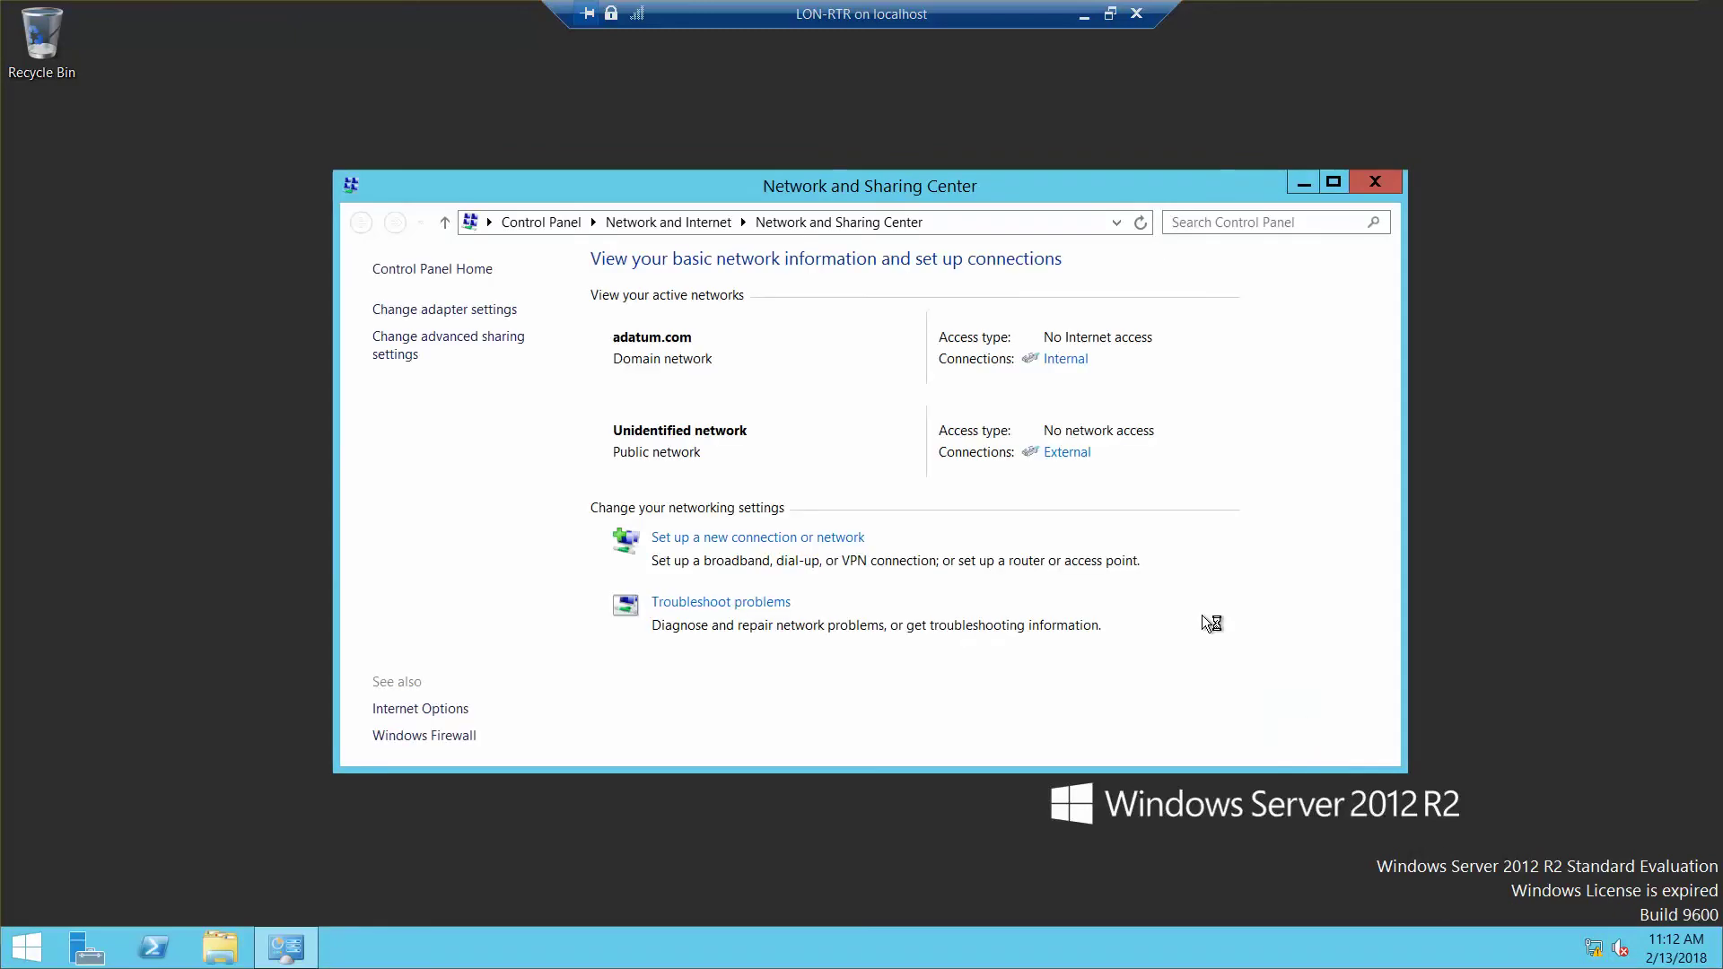
{"action": "left_click", "coordinate": [499, 310]}
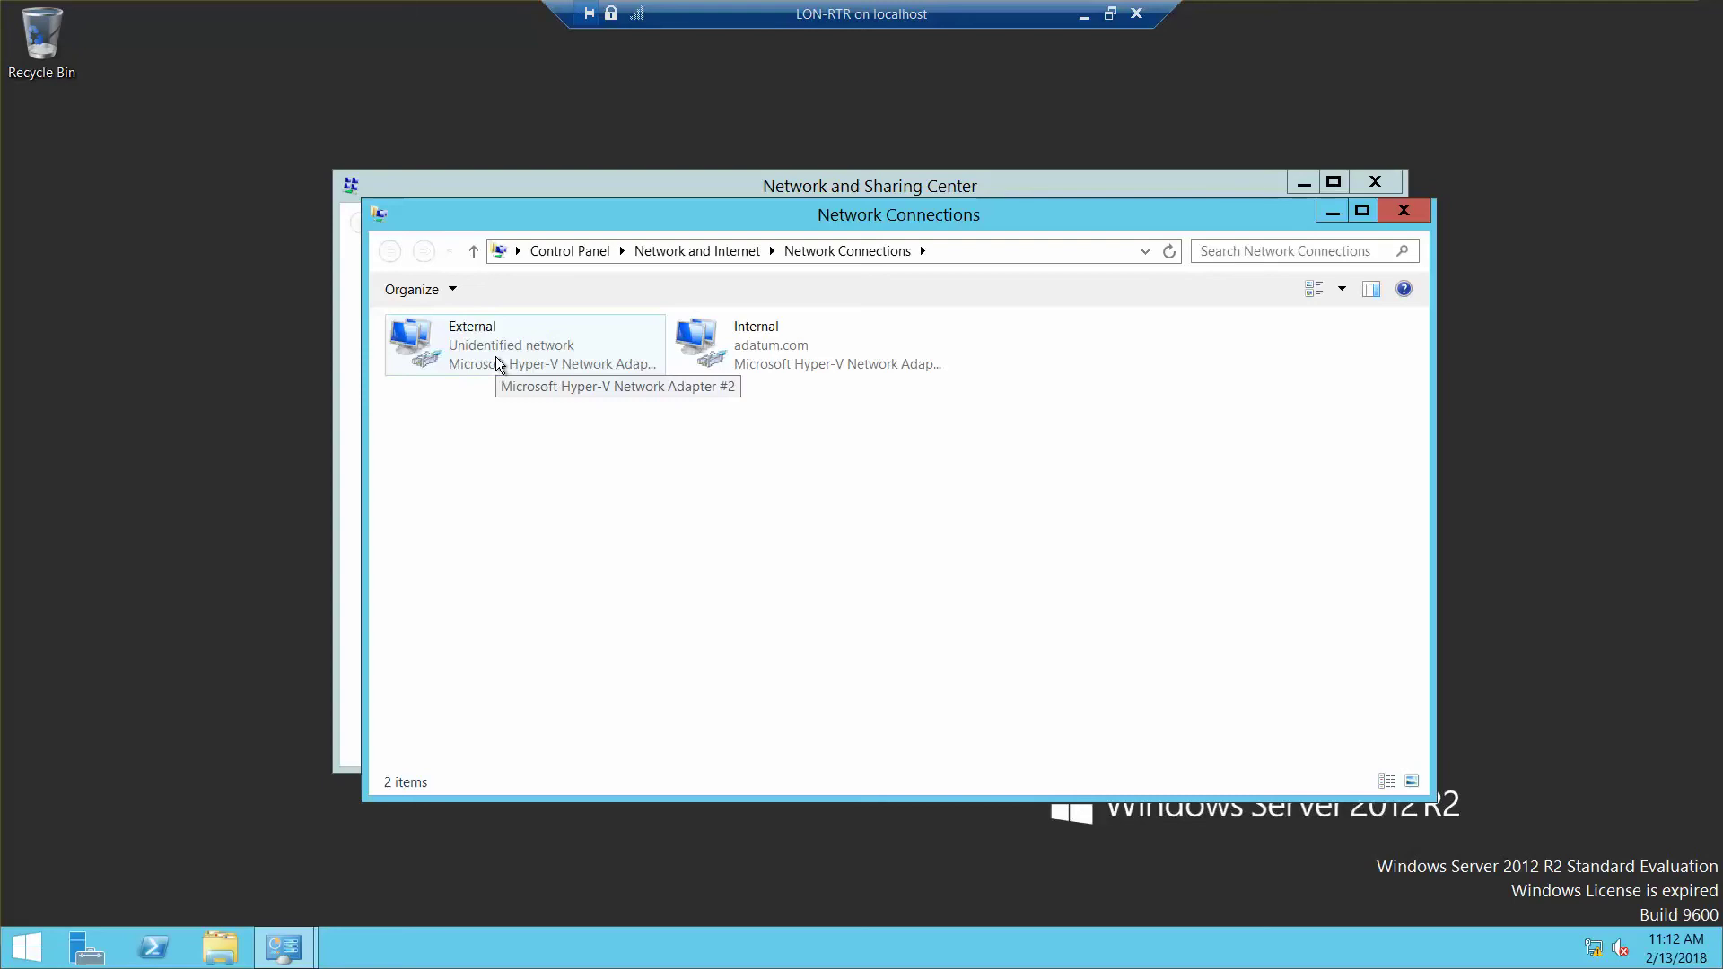
{"action": "left_click", "coordinate": [730, 356]}
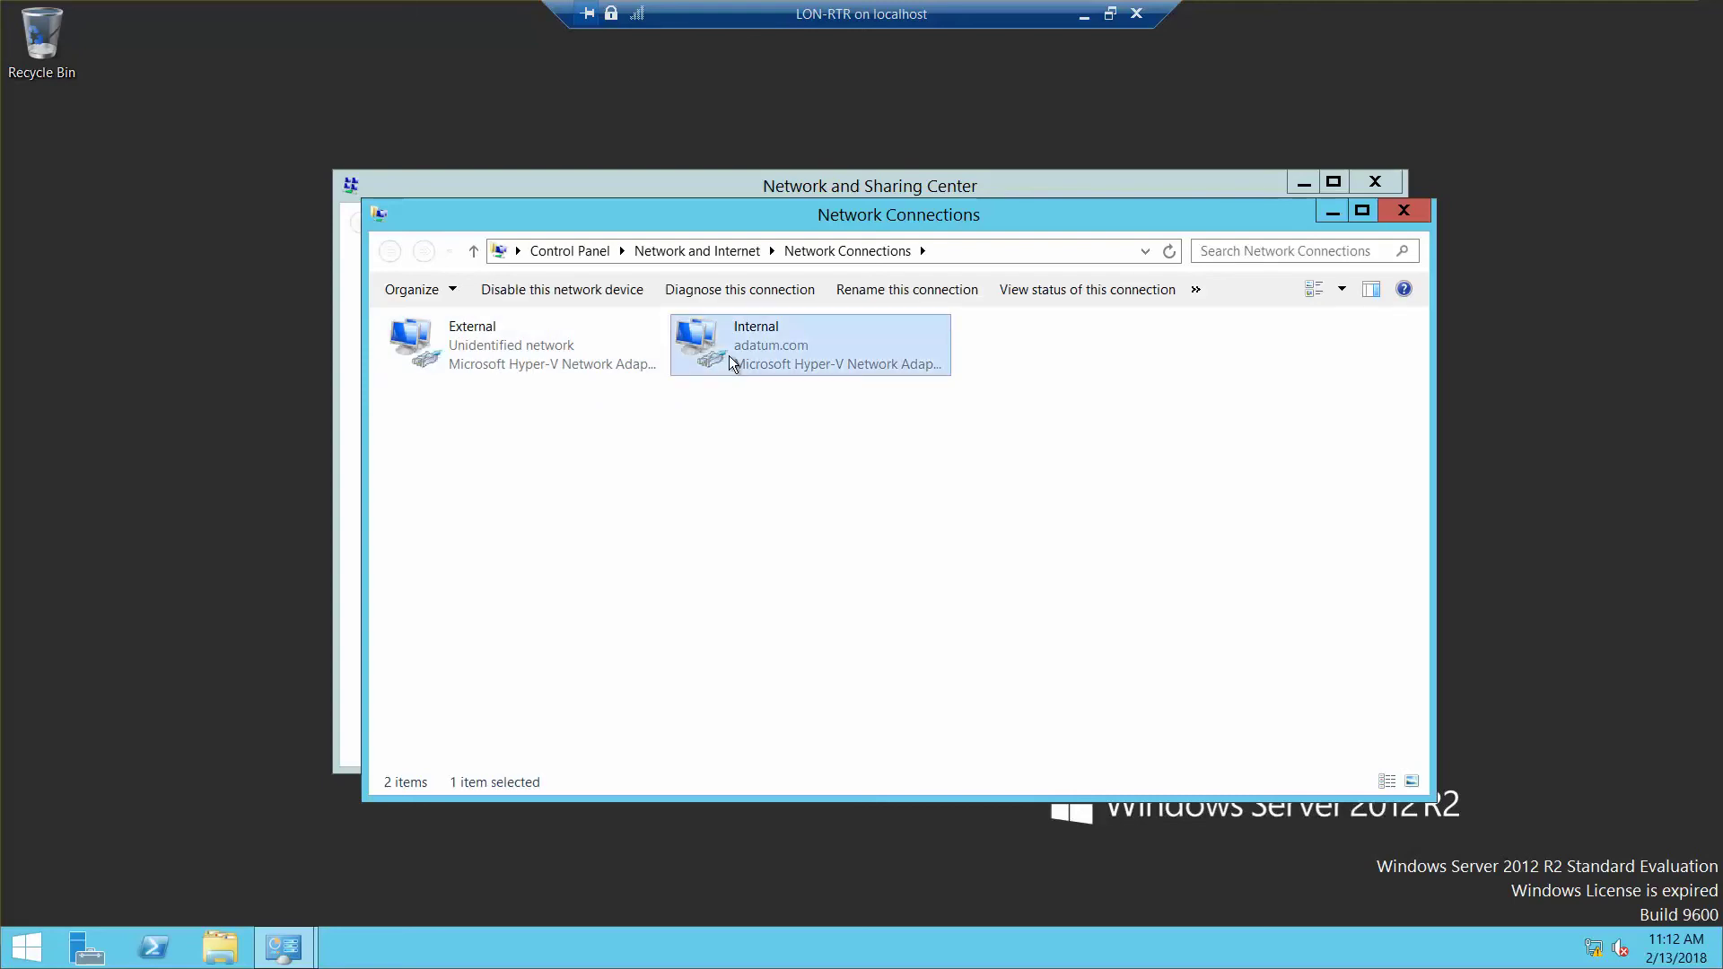
{"action": "right_click", "coordinate": [730, 356]}
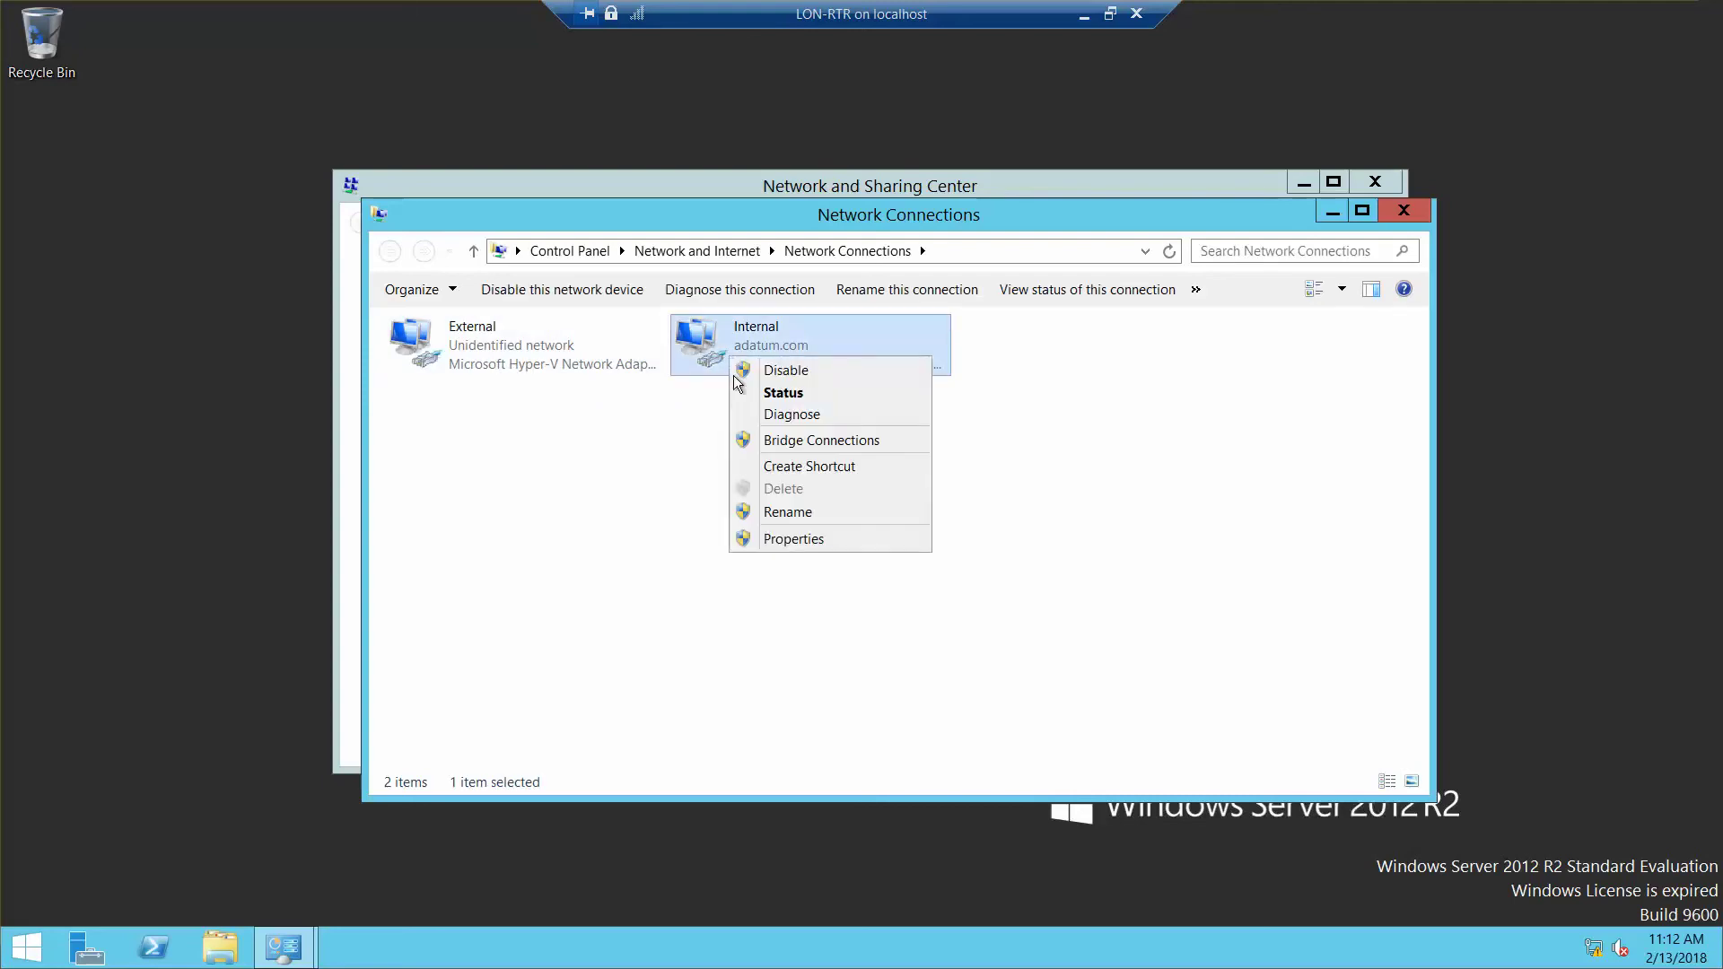
{"action": "left_click", "coordinate": [797, 540]}
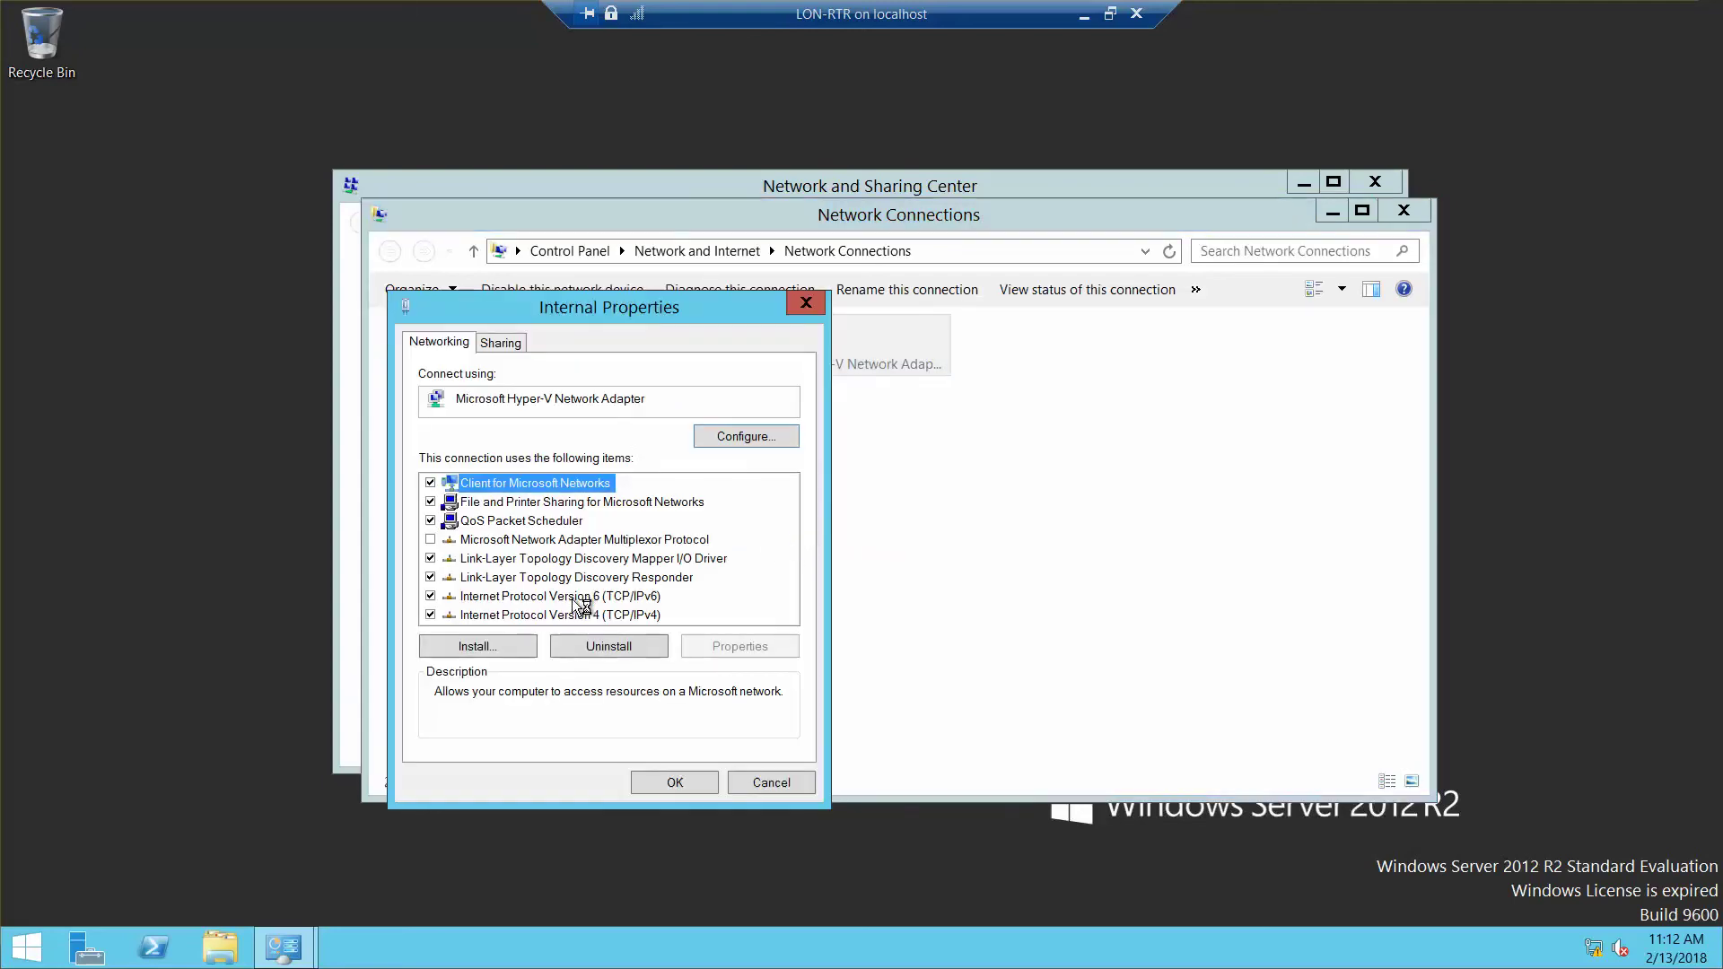
{"action": "left_click", "coordinate": [566, 614]}
{"action": "left_click", "coordinate": [730, 644]}
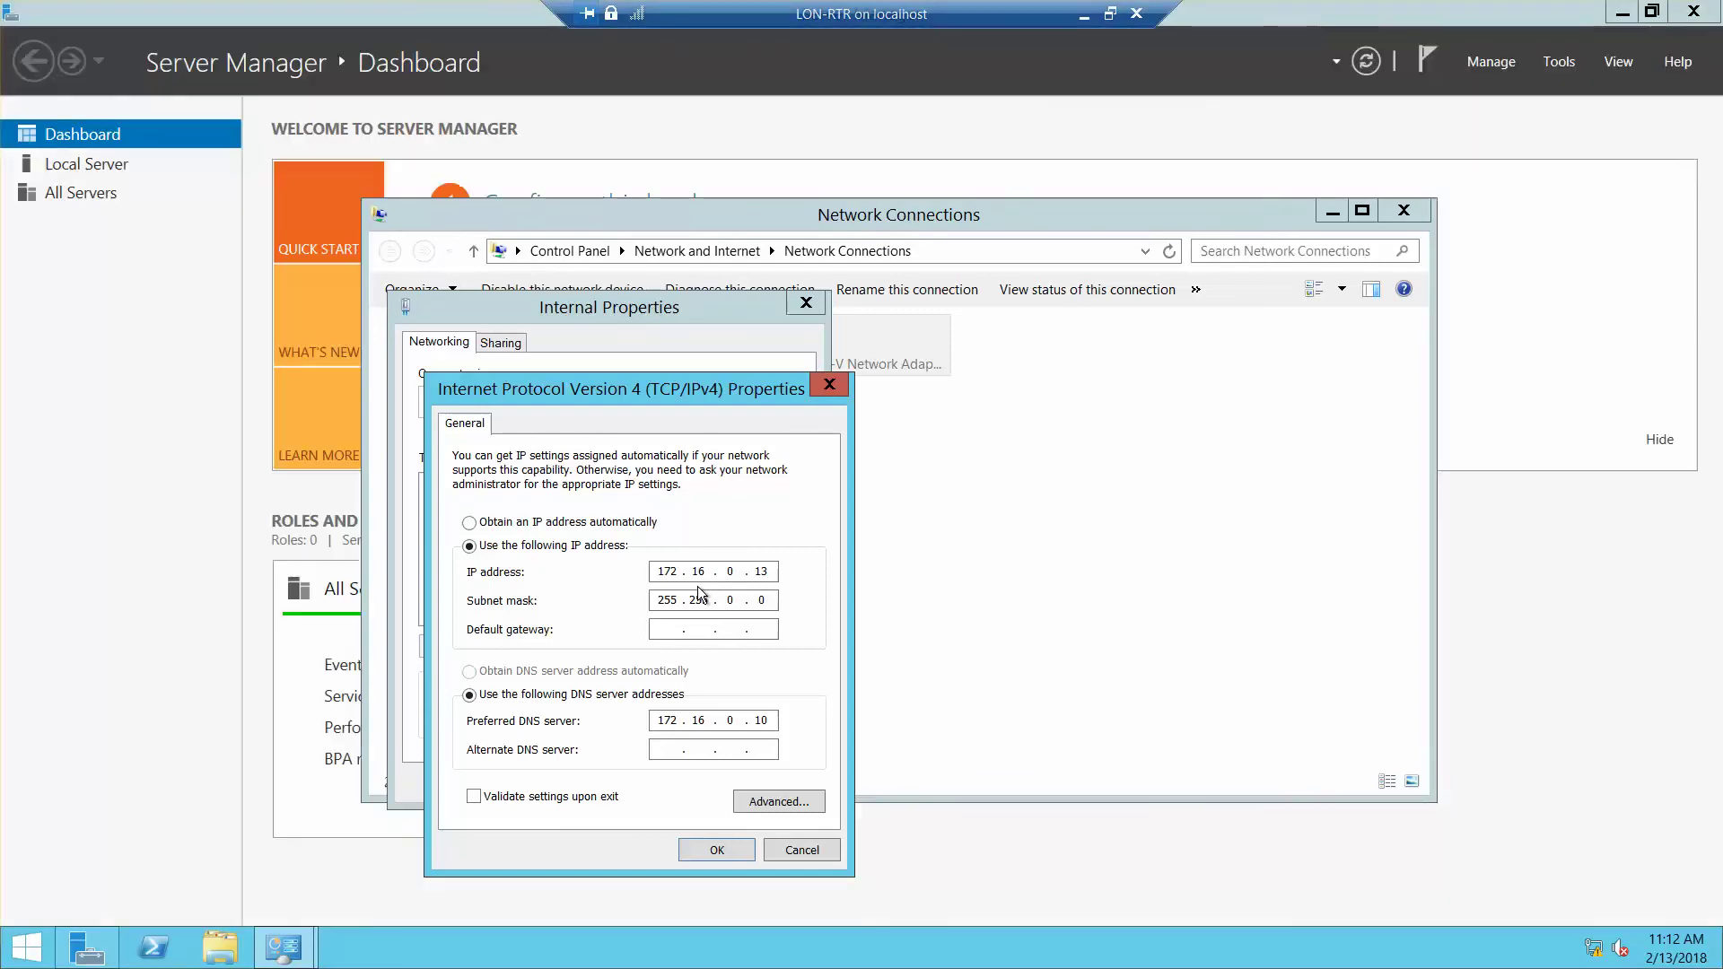
Close the IPv4, Internal Properties and Network Connections windows, then minimize the LON-RTR session.
{"action": "left_click", "coordinate": [719, 852]}
{"action": "left_click", "coordinate": [674, 782]}
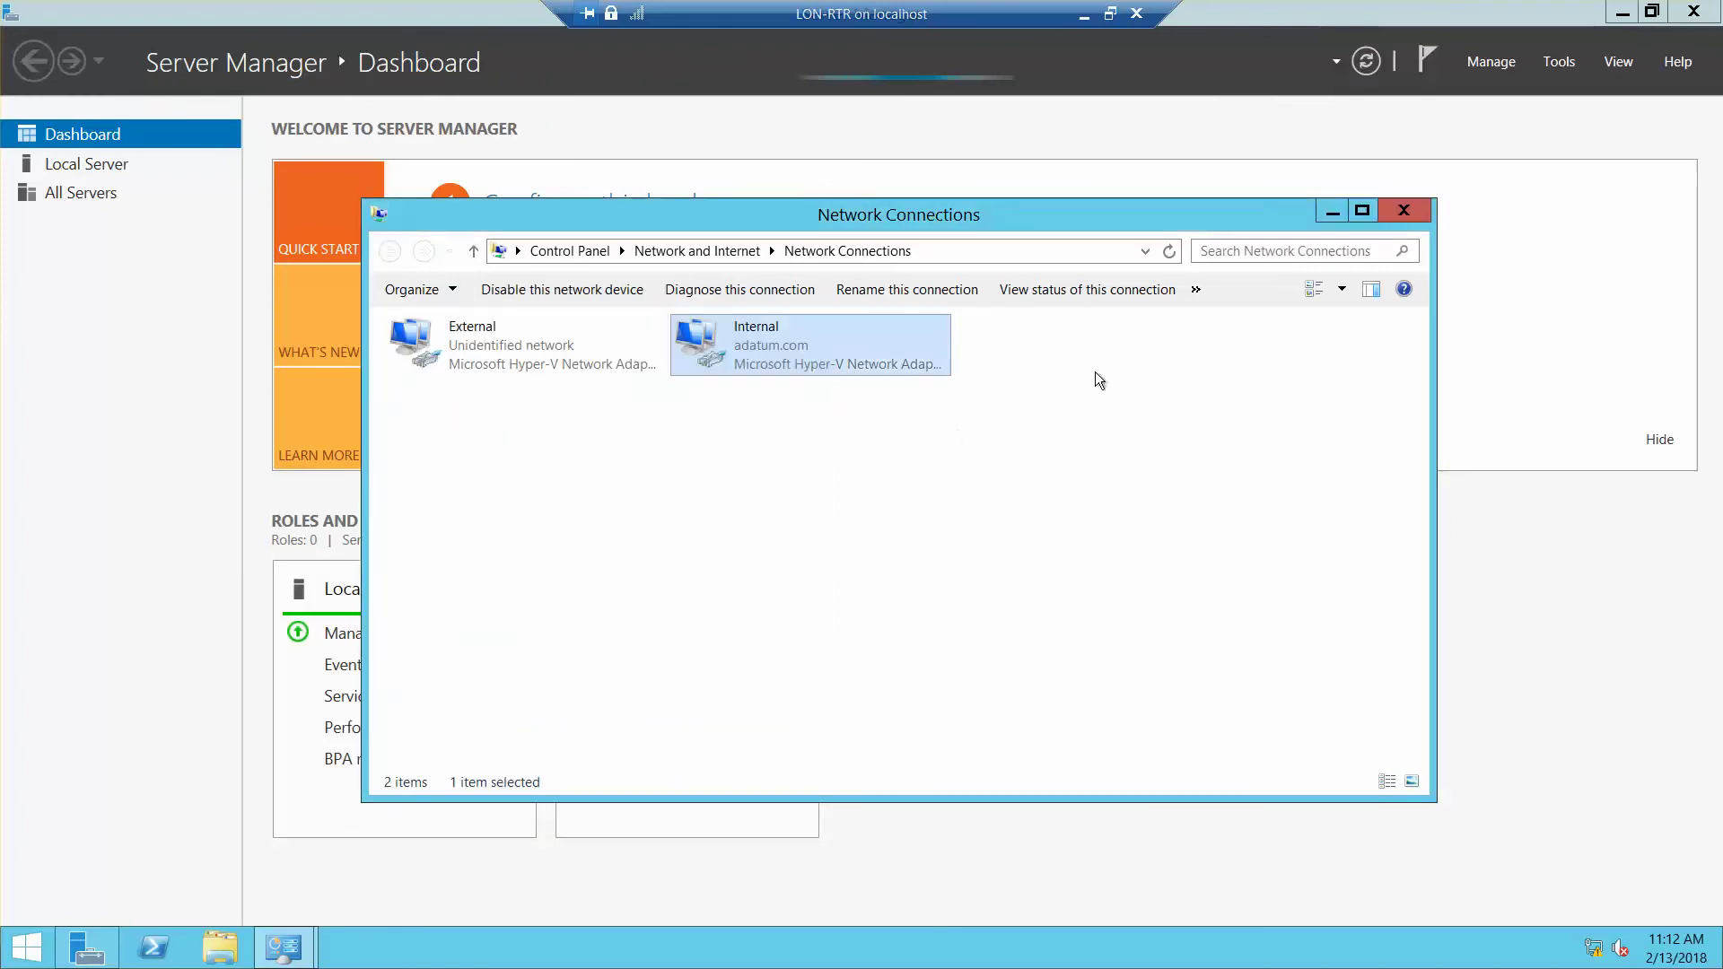
{"action": "left_click", "coordinate": [1404, 210]}
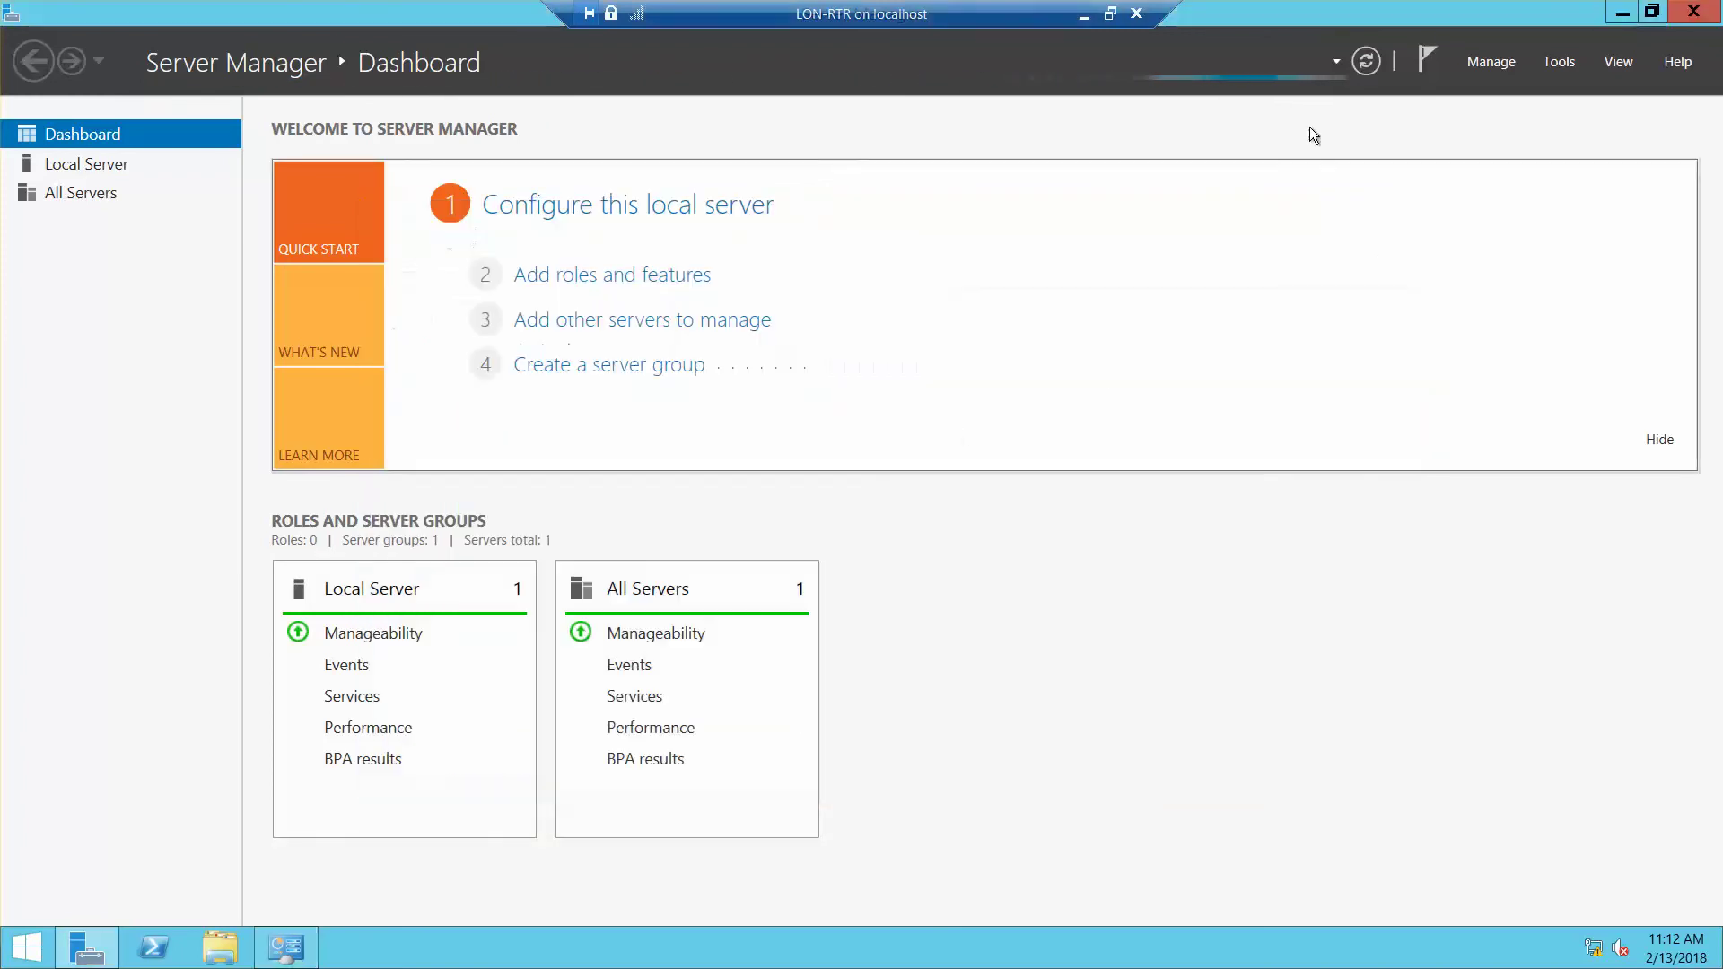
{"action": "left_click", "coordinate": [1083, 16]}
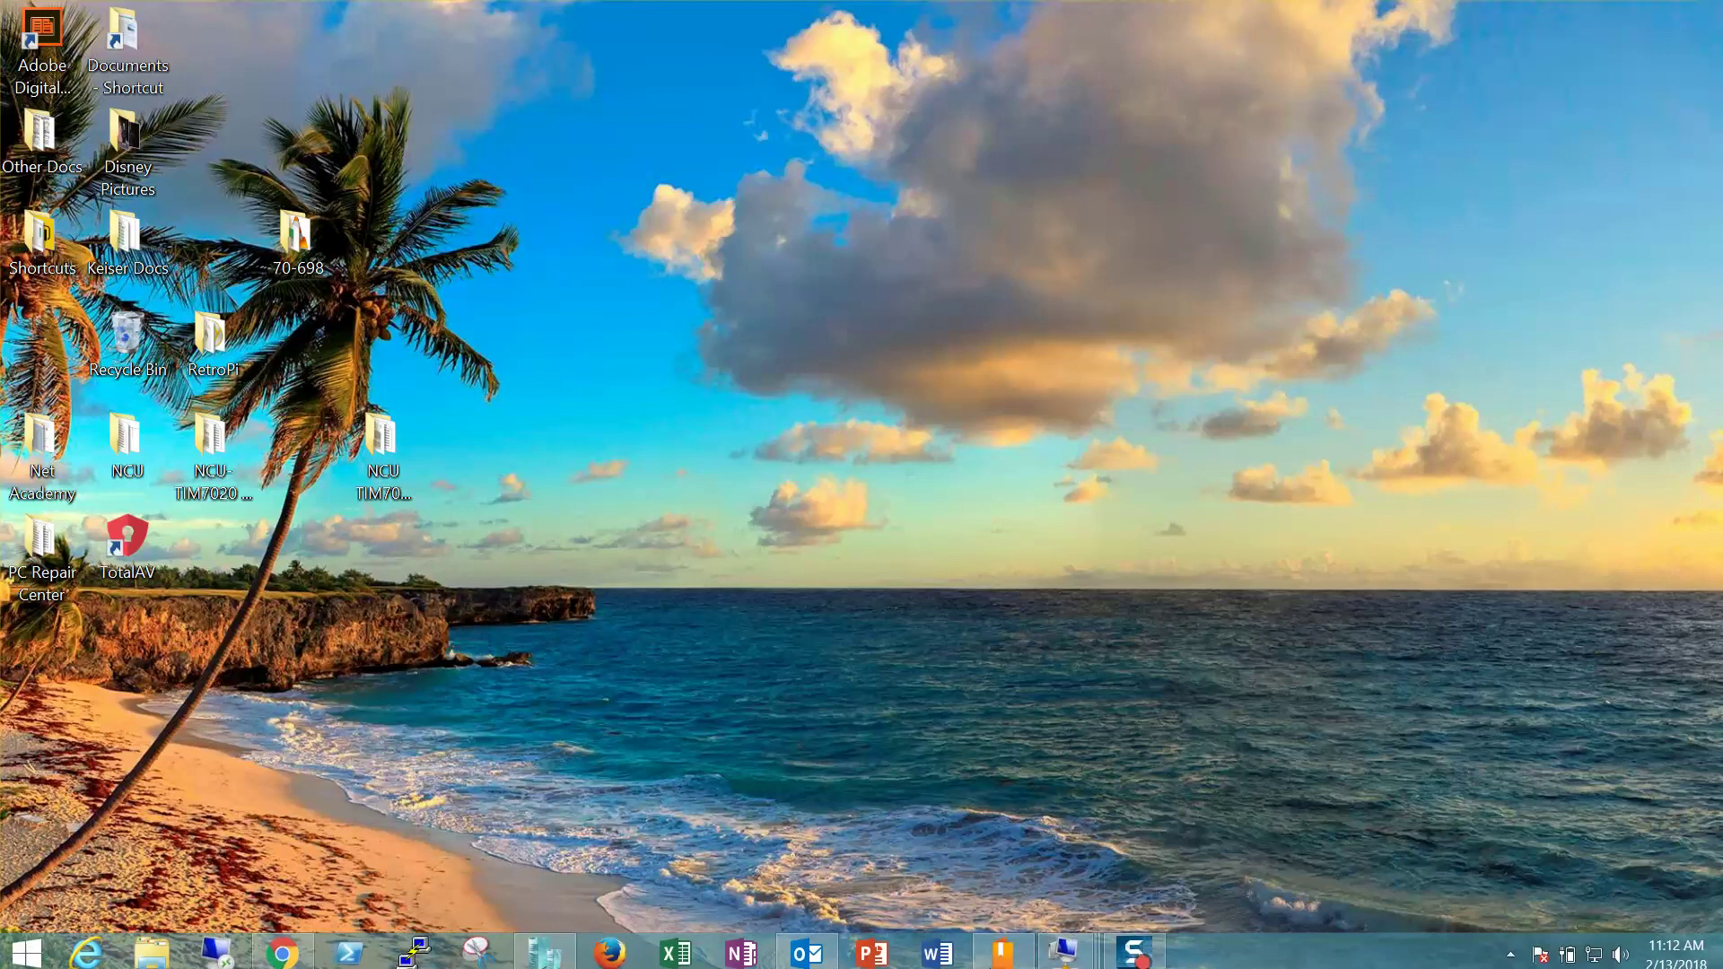
On LON-CL1, dismiss the VPN tunnel error and connect VPN Connection again.
{"action": "mouse_move", "coordinate": [1068, 949]}
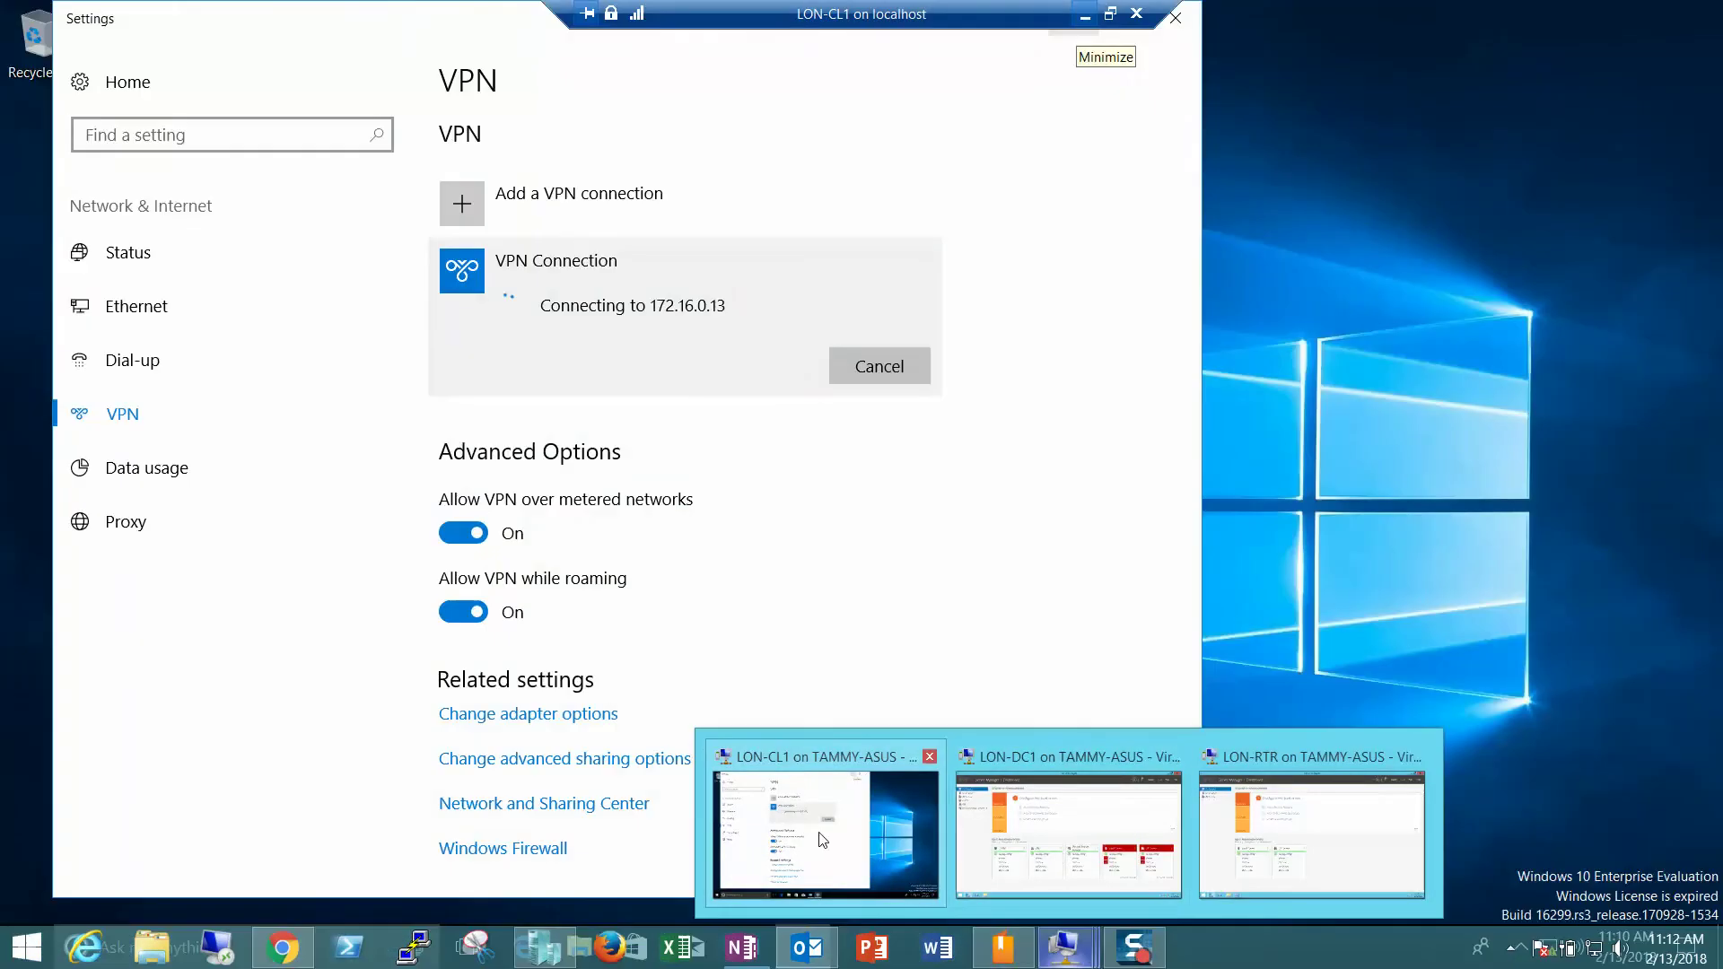
{"action": "left_click", "coordinate": [937, 834]}
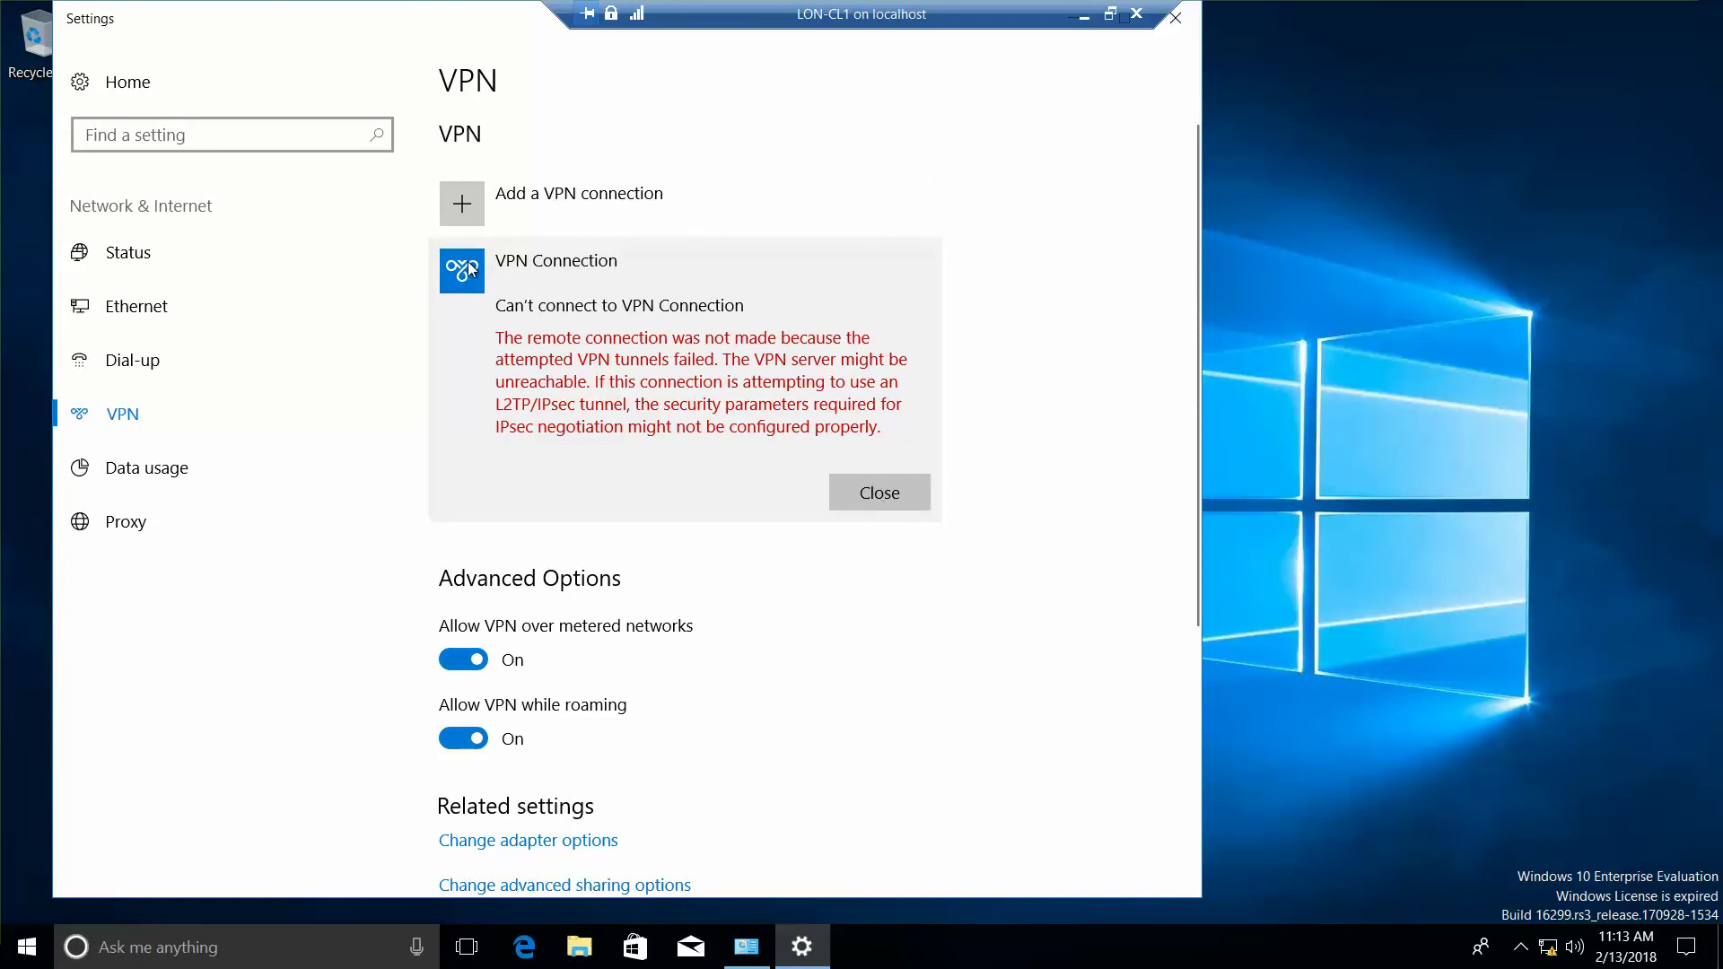
{"action": "left_click", "coordinate": [867, 489]}
{"action": "left_click", "coordinate": [589, 350]}
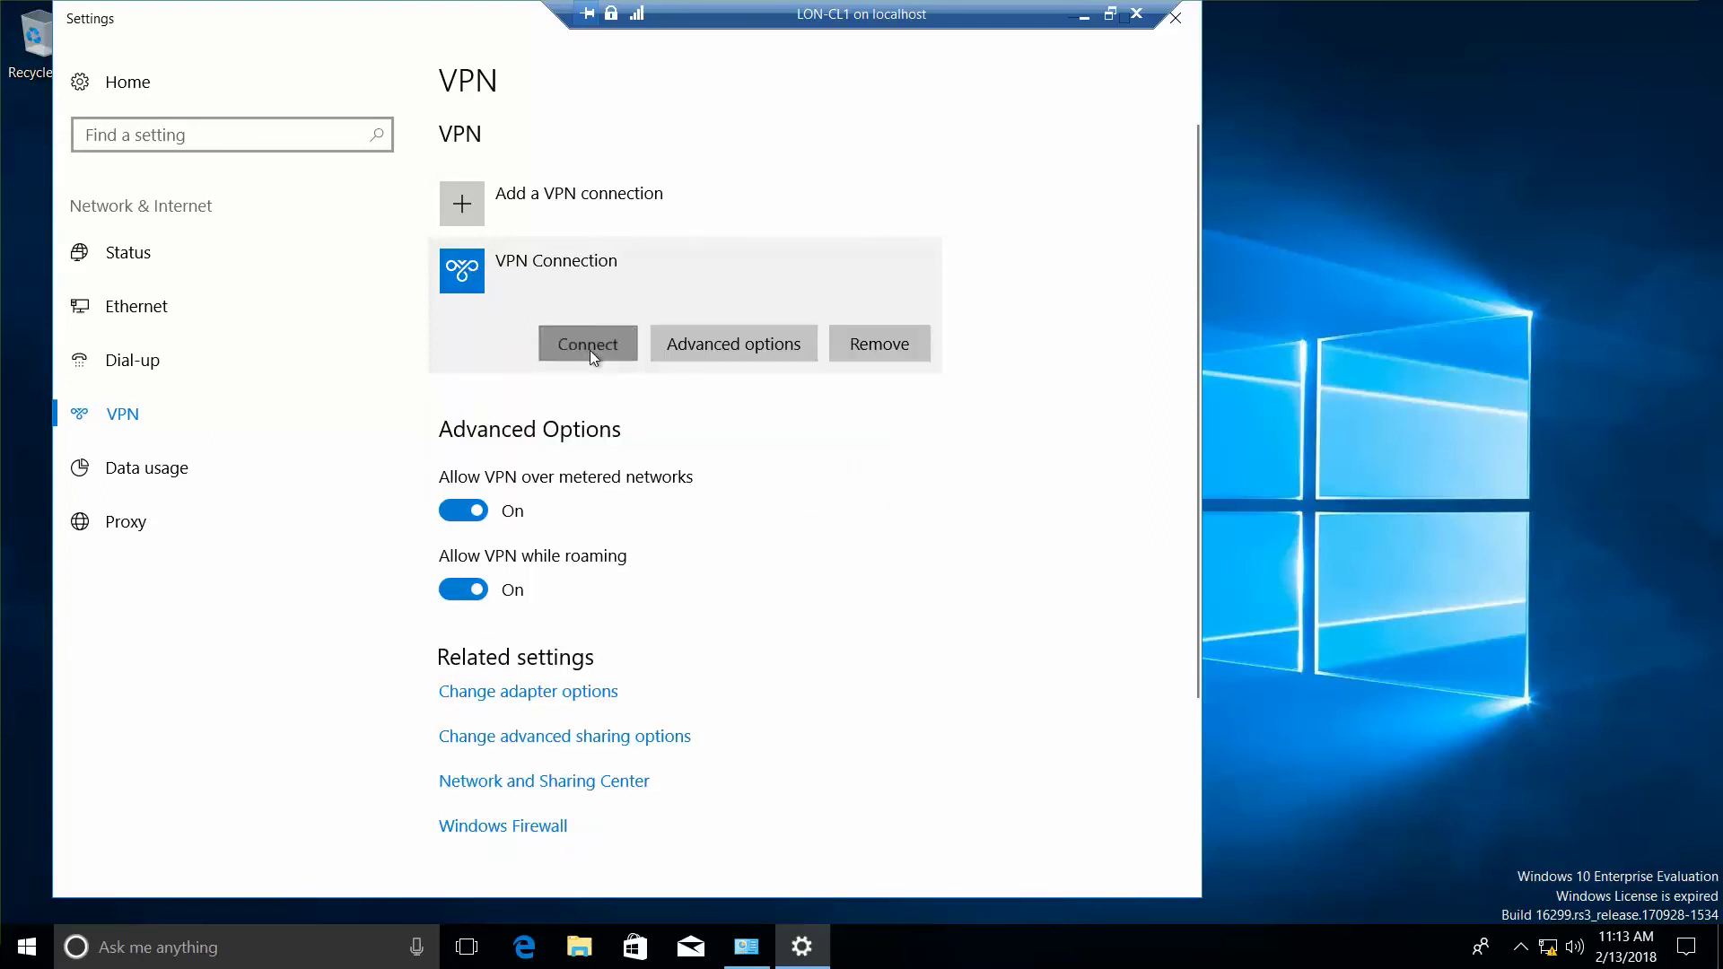
Sign in to the VPN as adatum\administrator with the domain administrator password.
{"action": "type", "text": "a"}
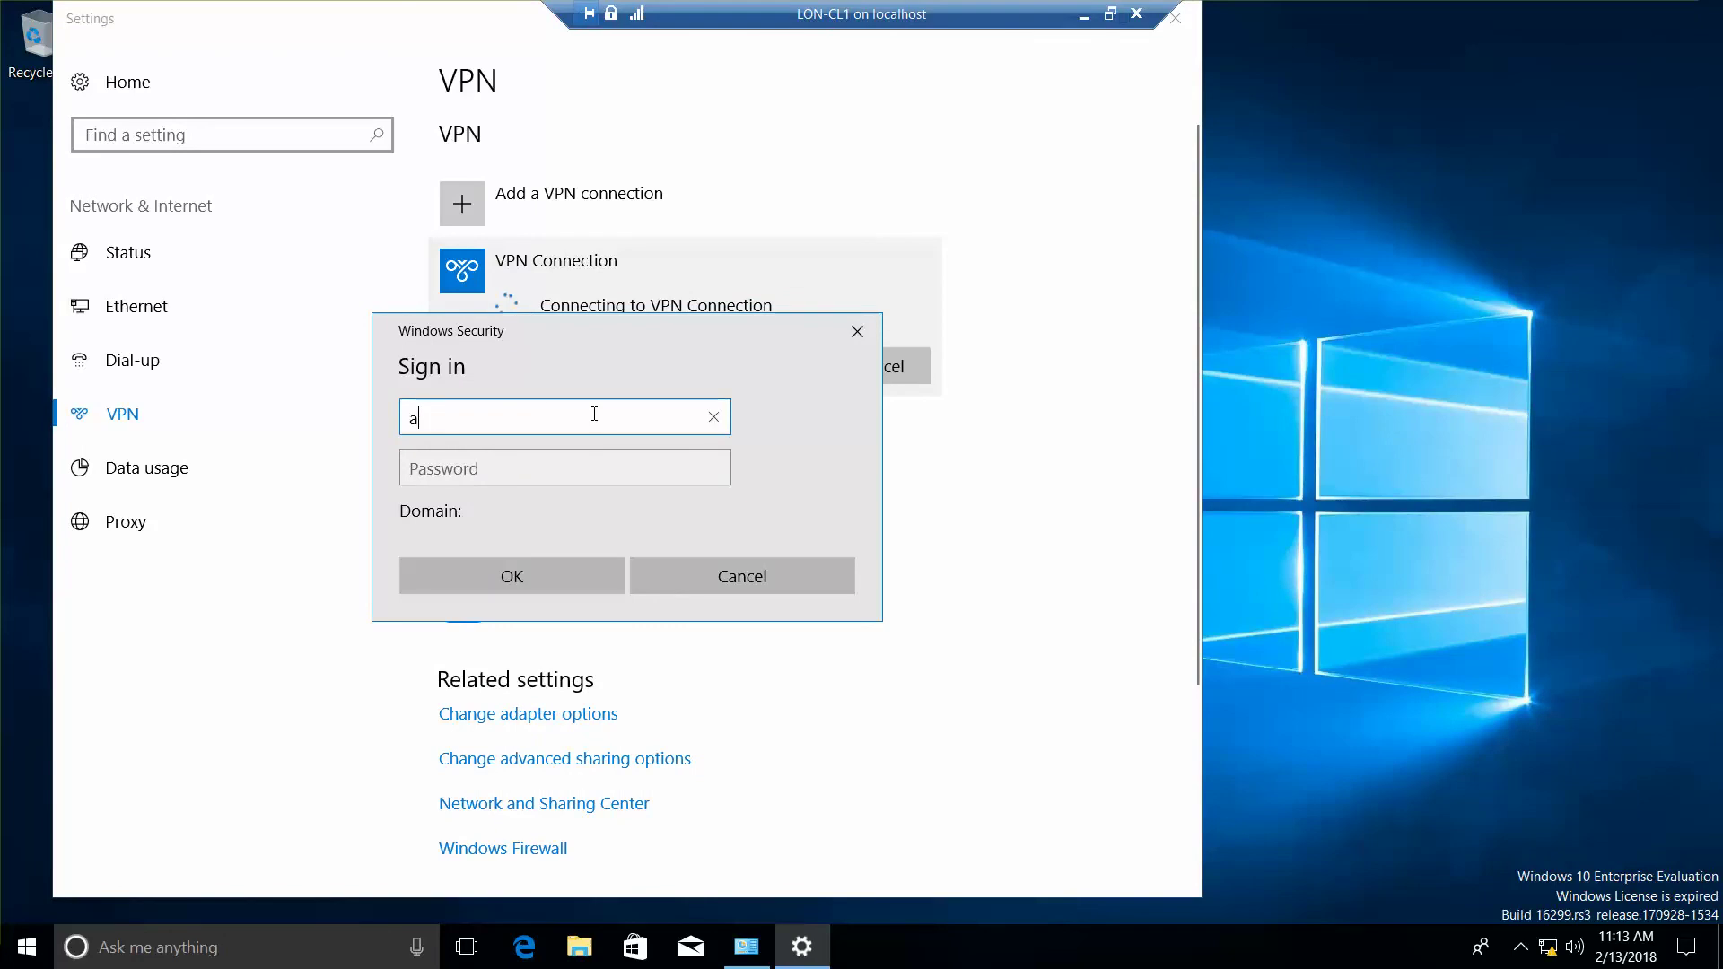
{"action": "type", "text": "datum\\ad"}
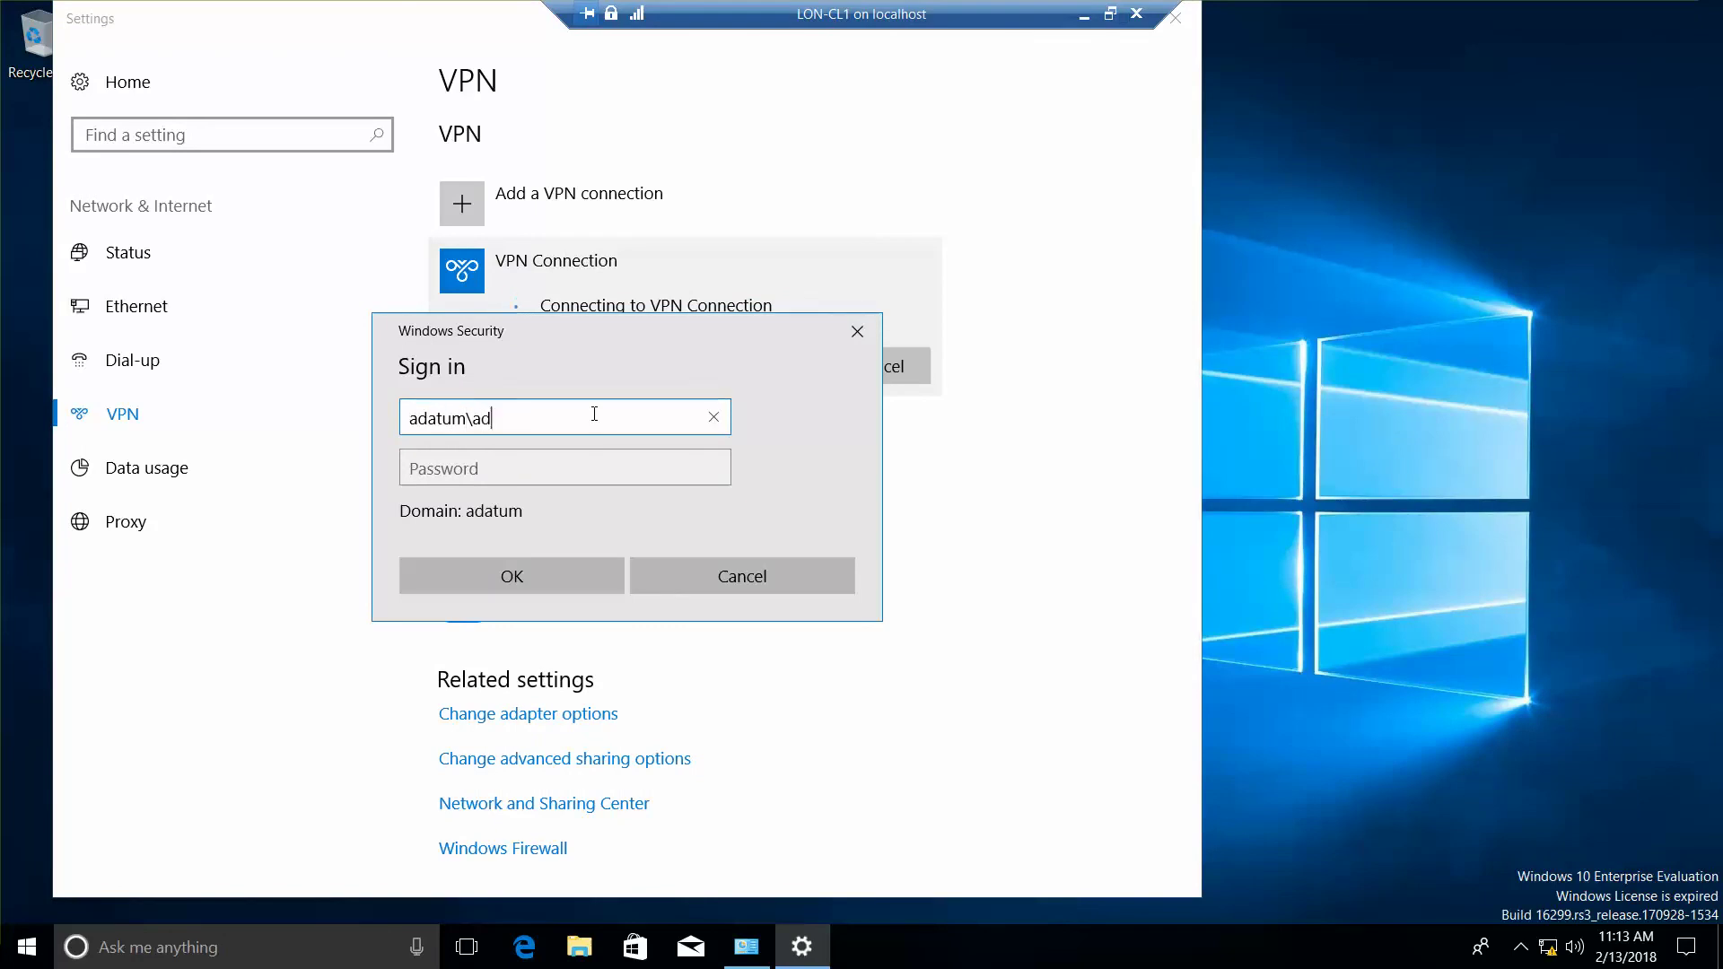
{"action": "type", "text": "ministrator"}
{"action": "key", "text": "Tab"}
{"action": "type", "text": "Pa55w"}
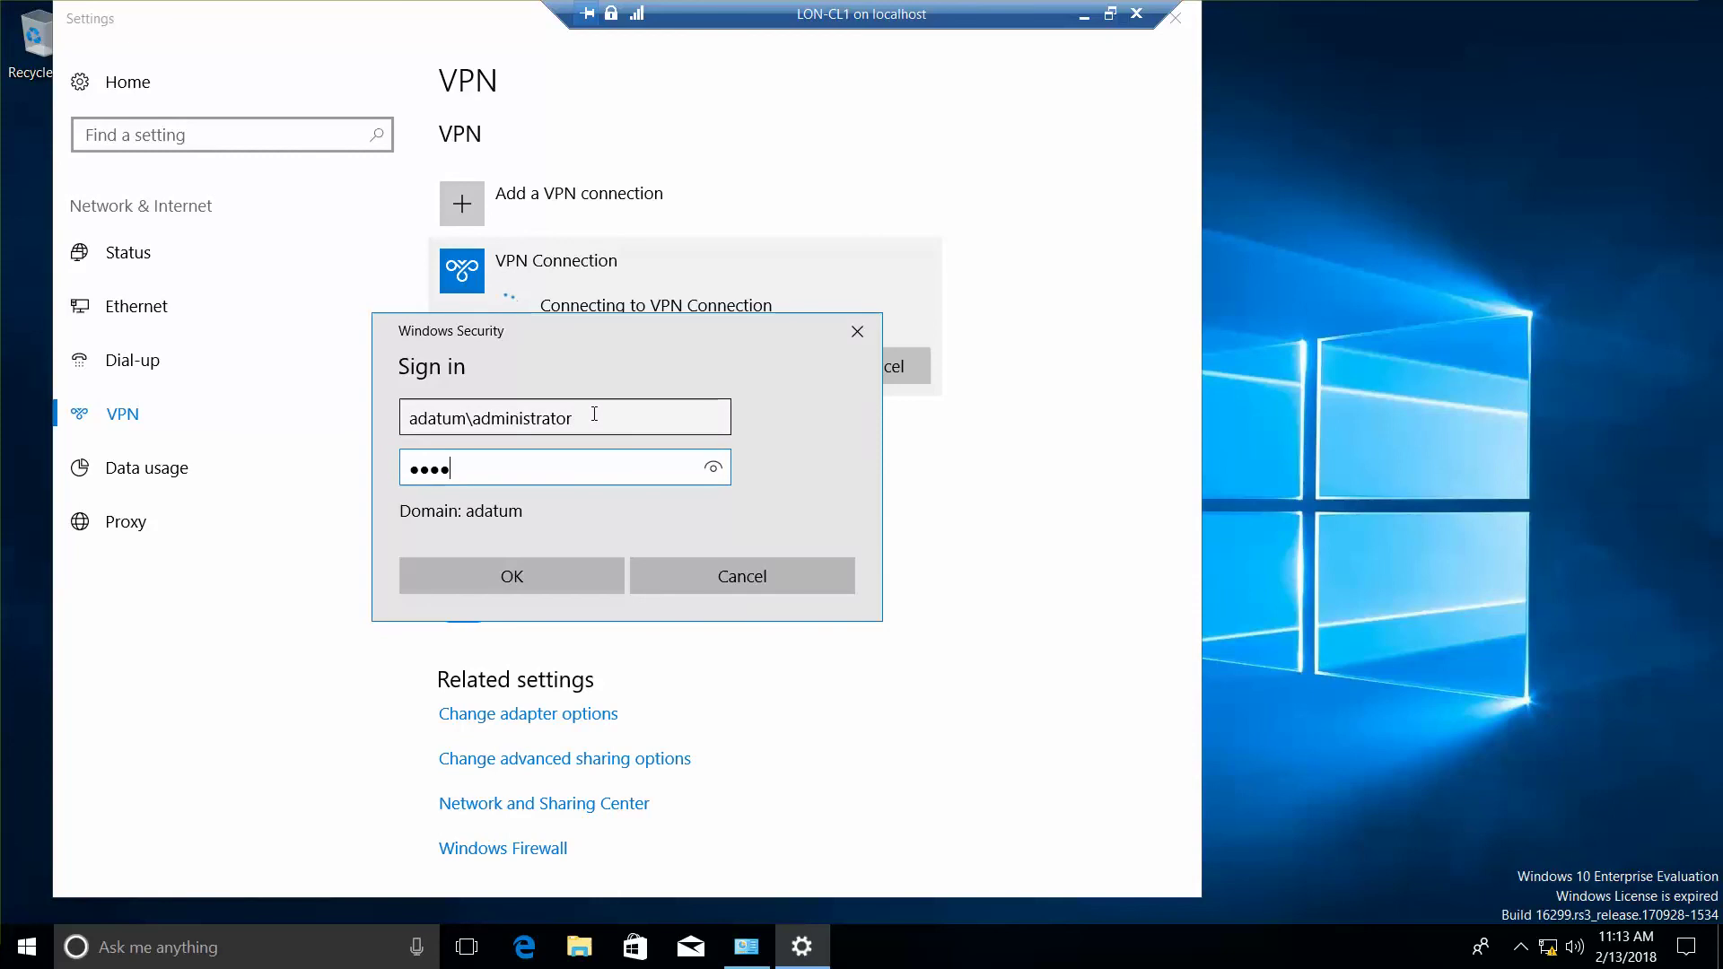
{"action": "type", "text": ".rd"}
{"action": "key", "text": "Return"}
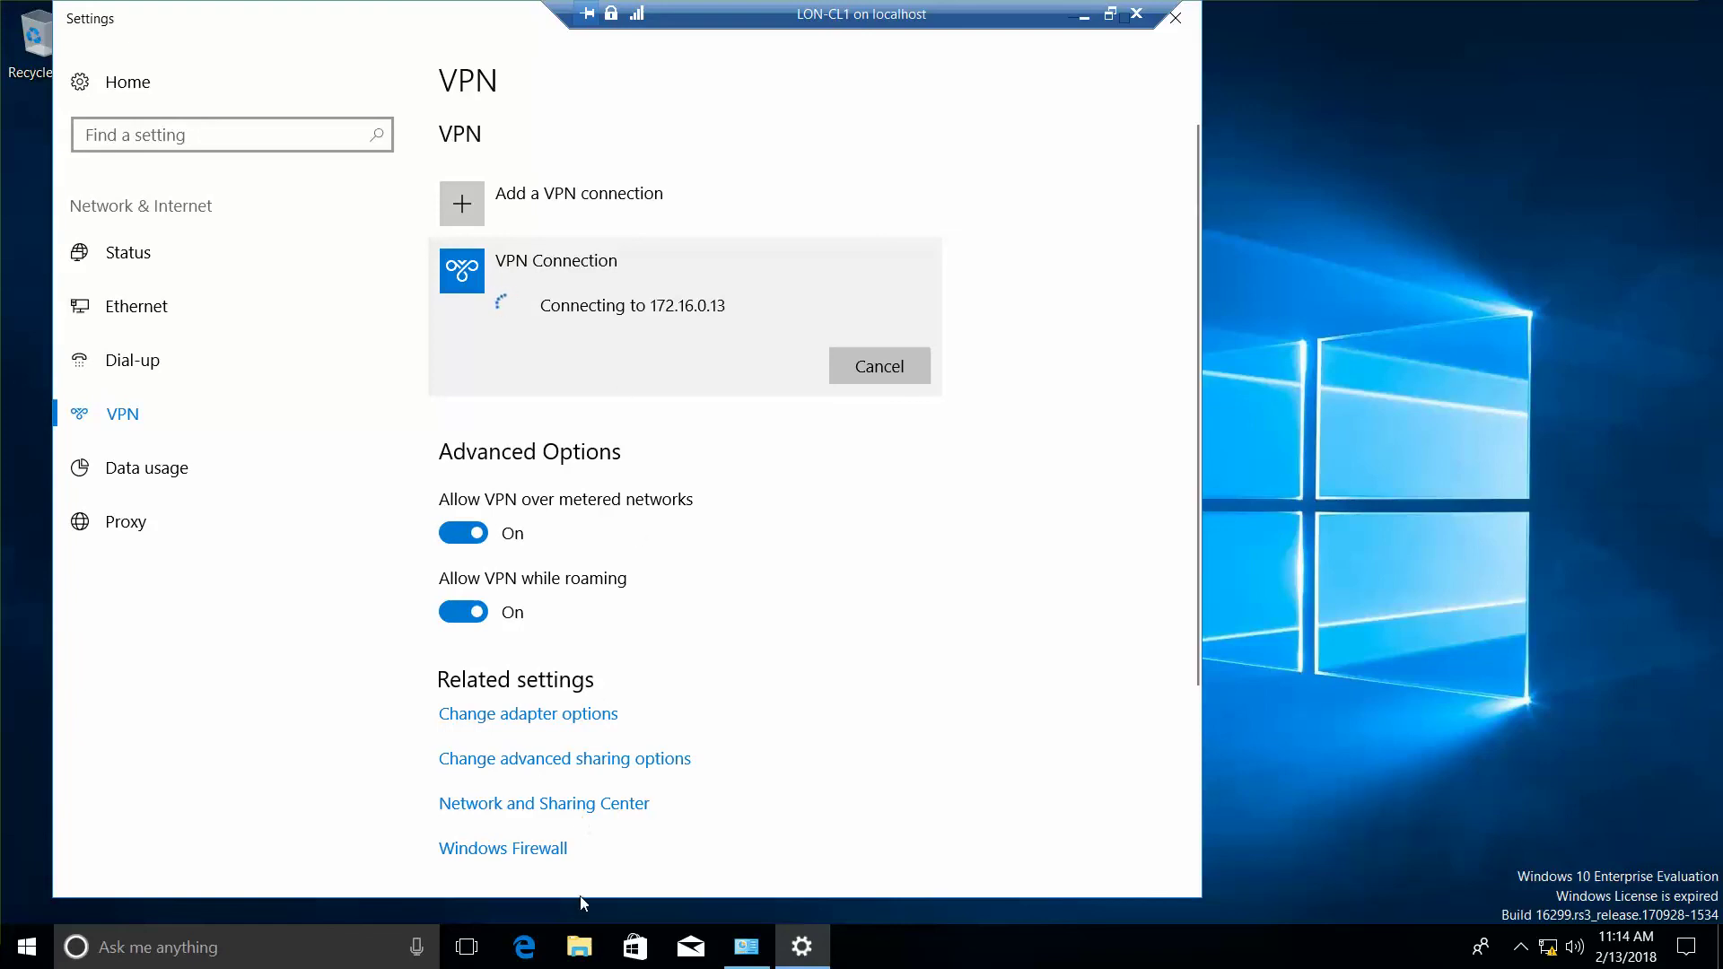
Browse to \\lon-dc1 from File Explorer's Network view to list its shared folders.
{"action": "left_click", "coordinate": [582, 951]}
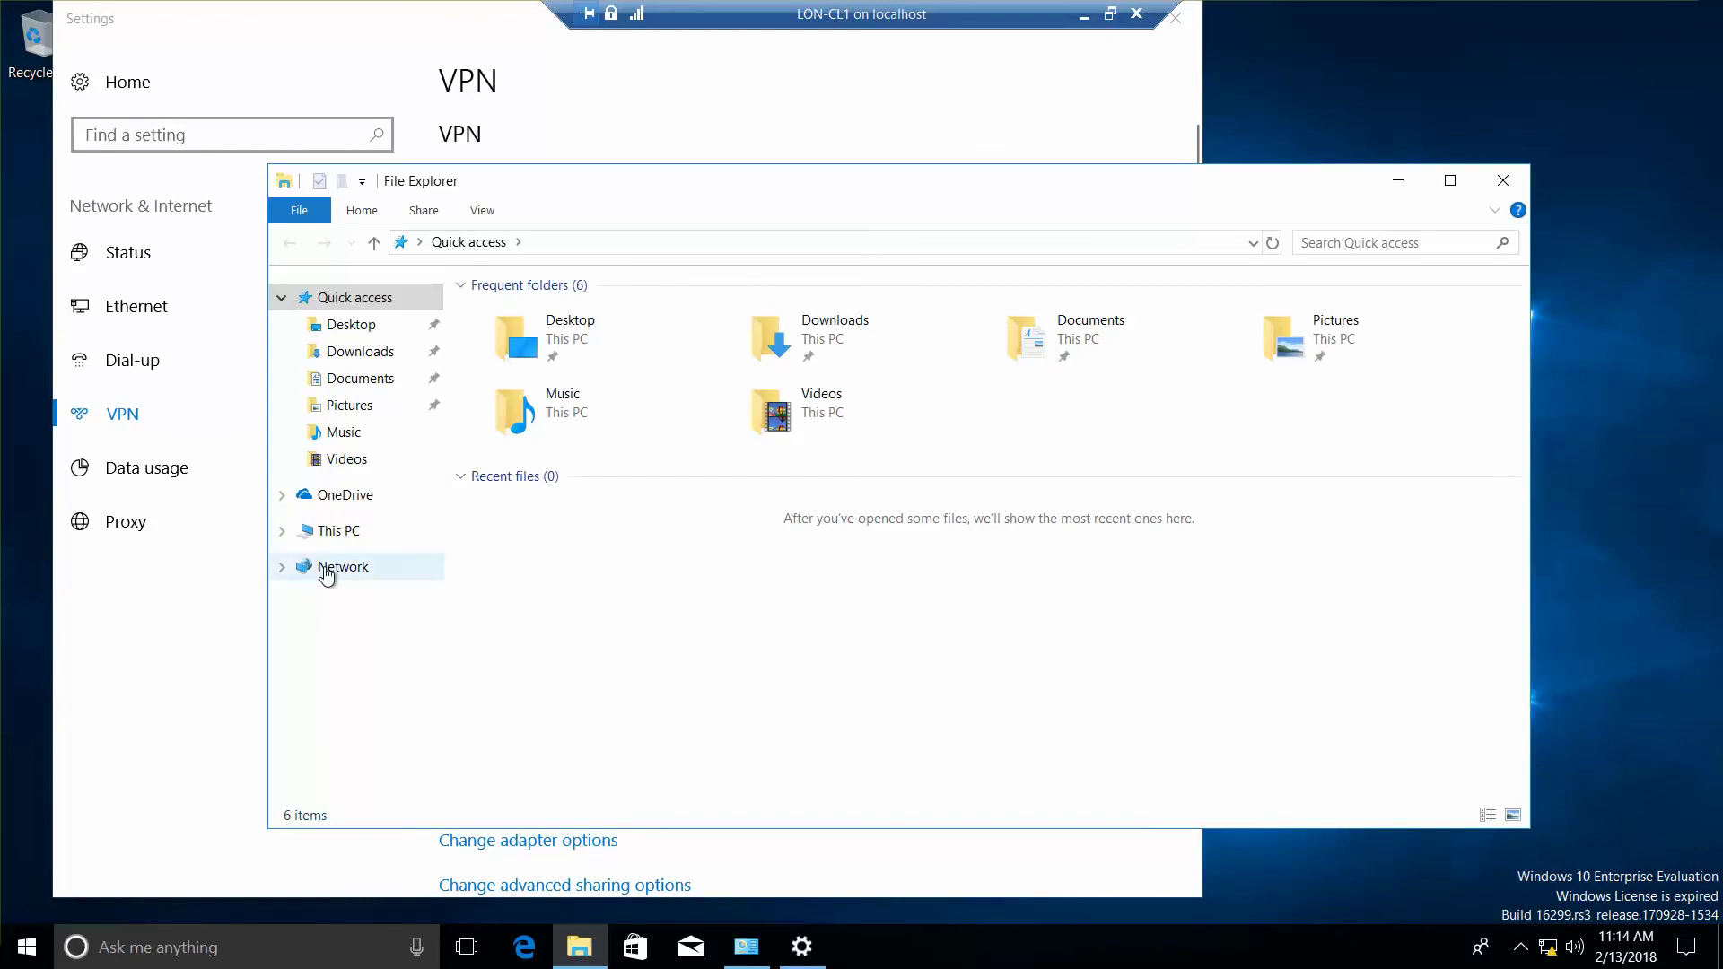
{"action": "left_click", "coordinate": [316, 556]}
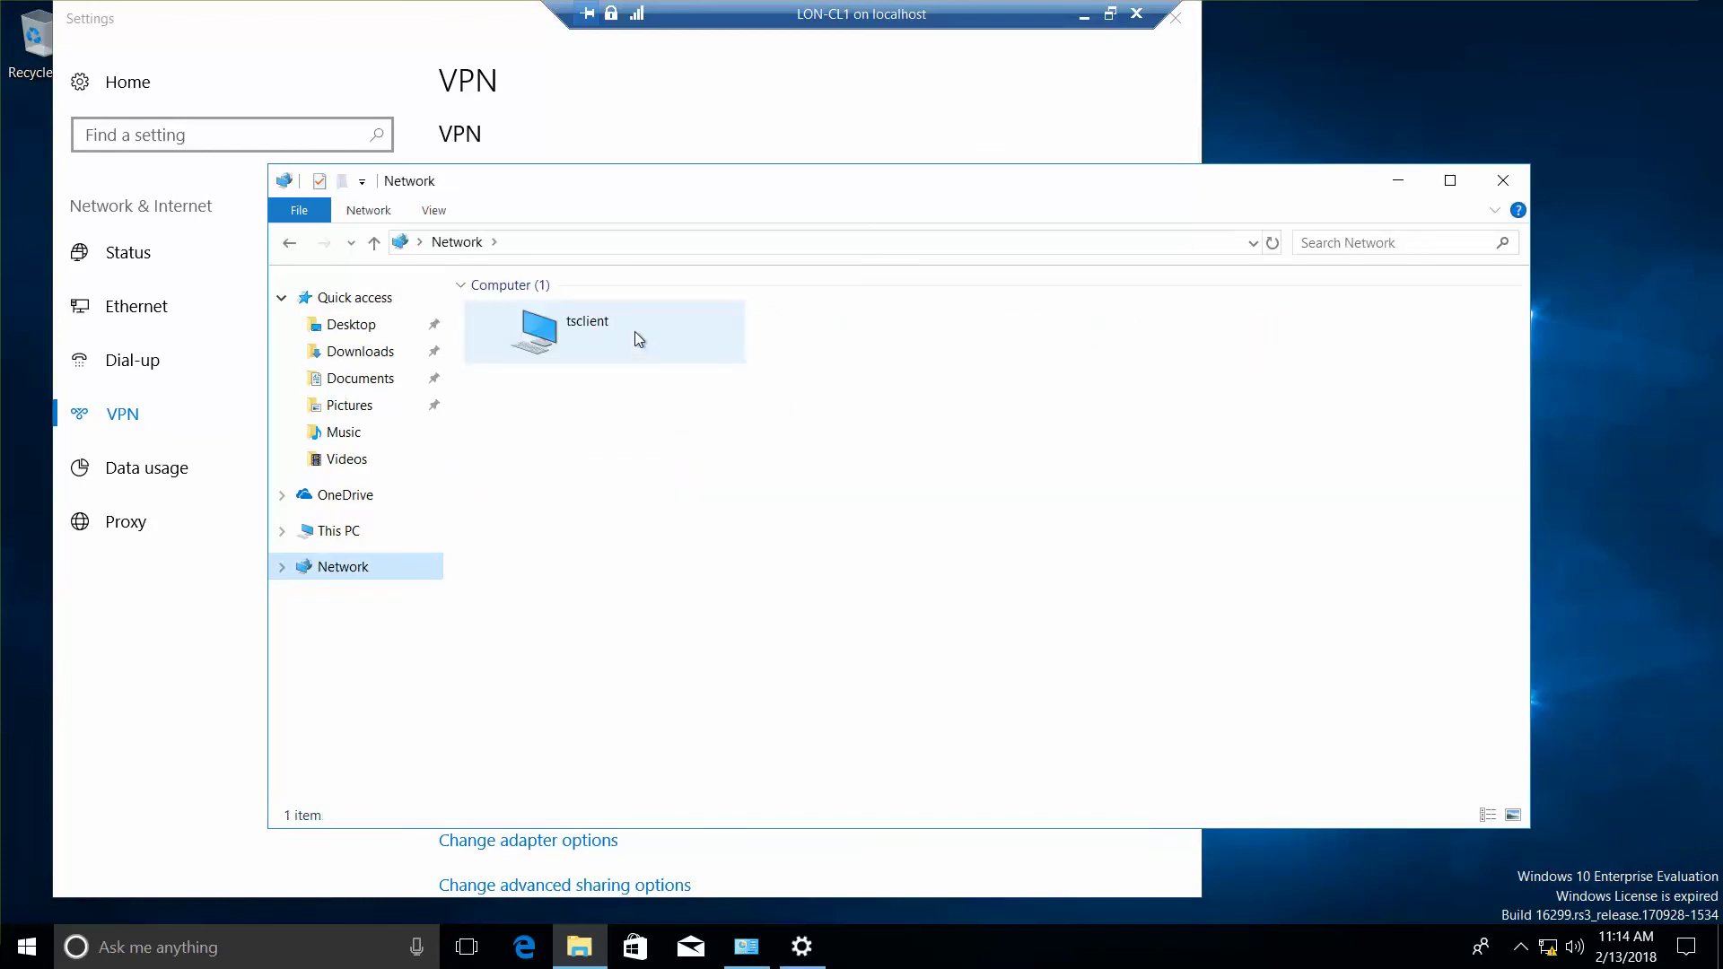
{"action": "left_click", "coordinate": [551, 248]}
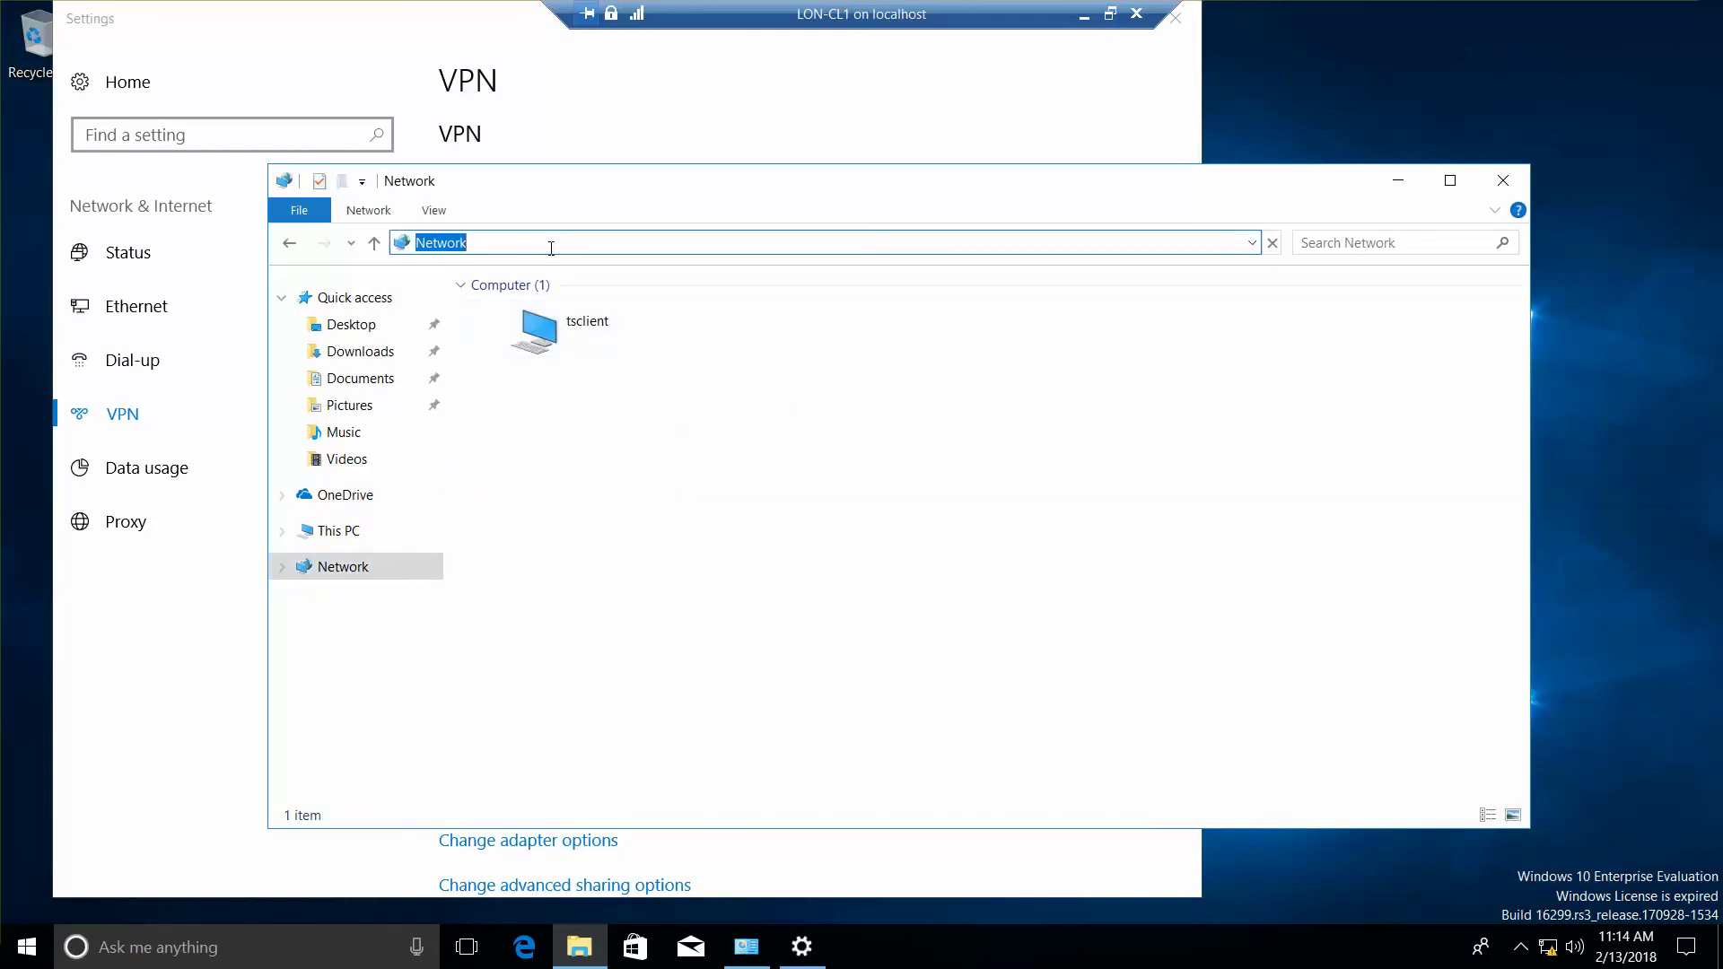
{"action": "type", "text": "\\\\lon-rtr"}
{"action": "key", "text": "ctrl+a"}
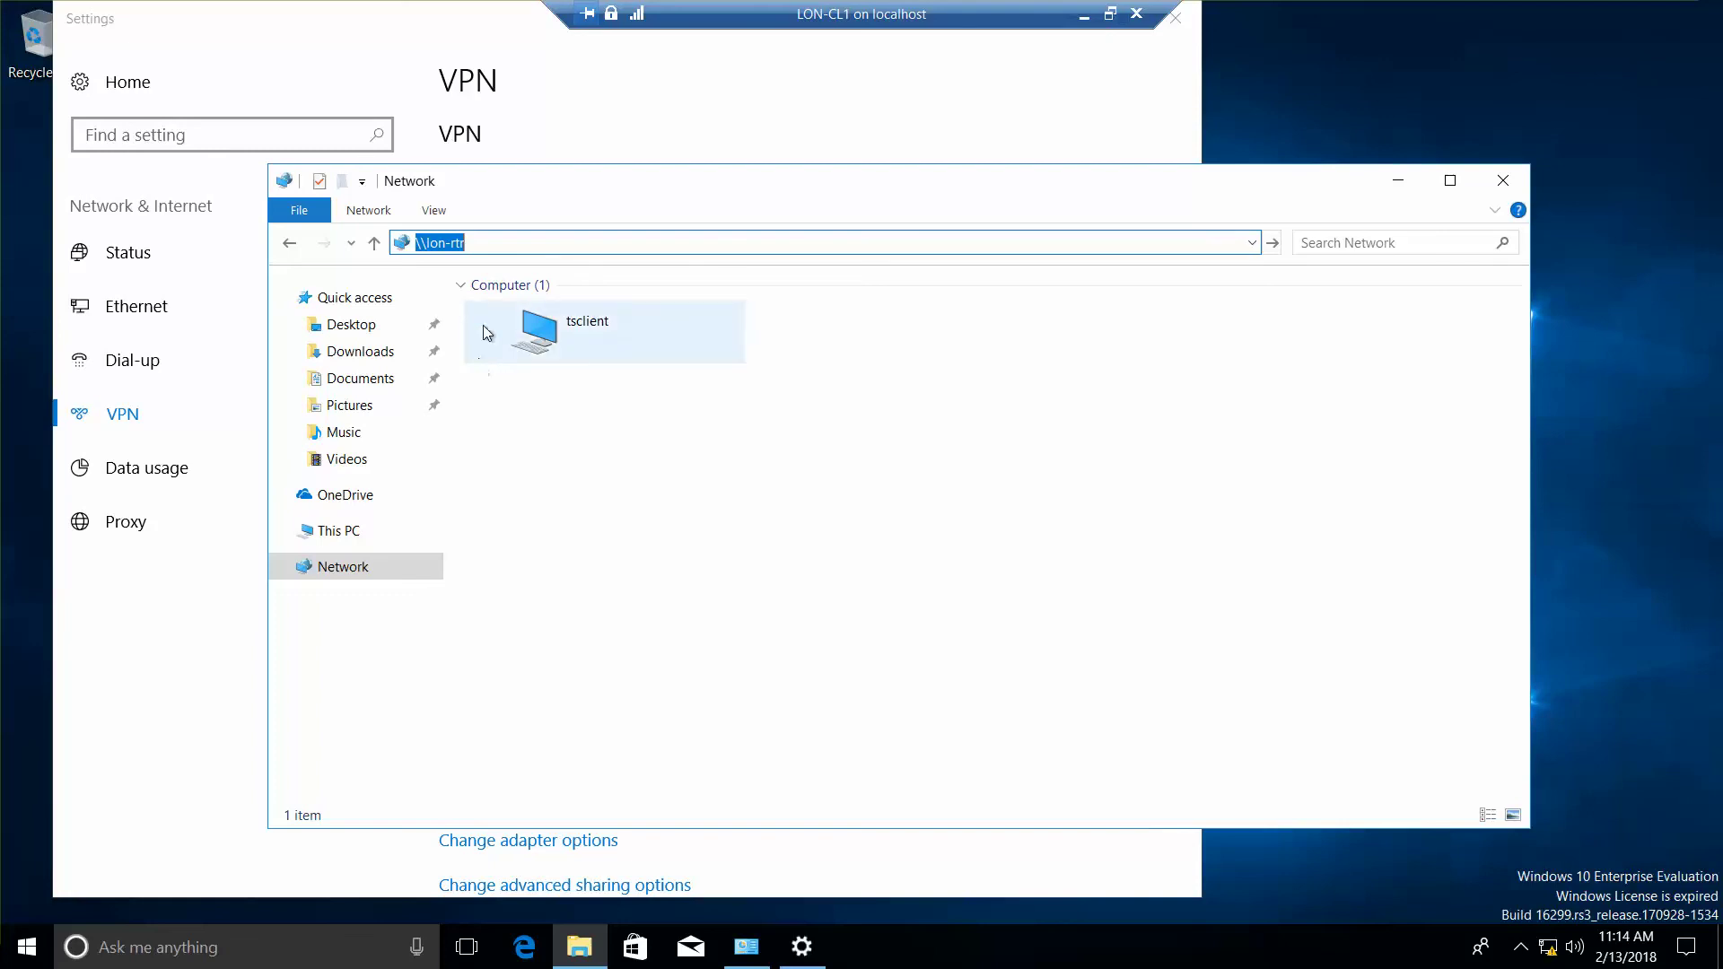
{"action": "left_click", "coordinate": [513, 242]}
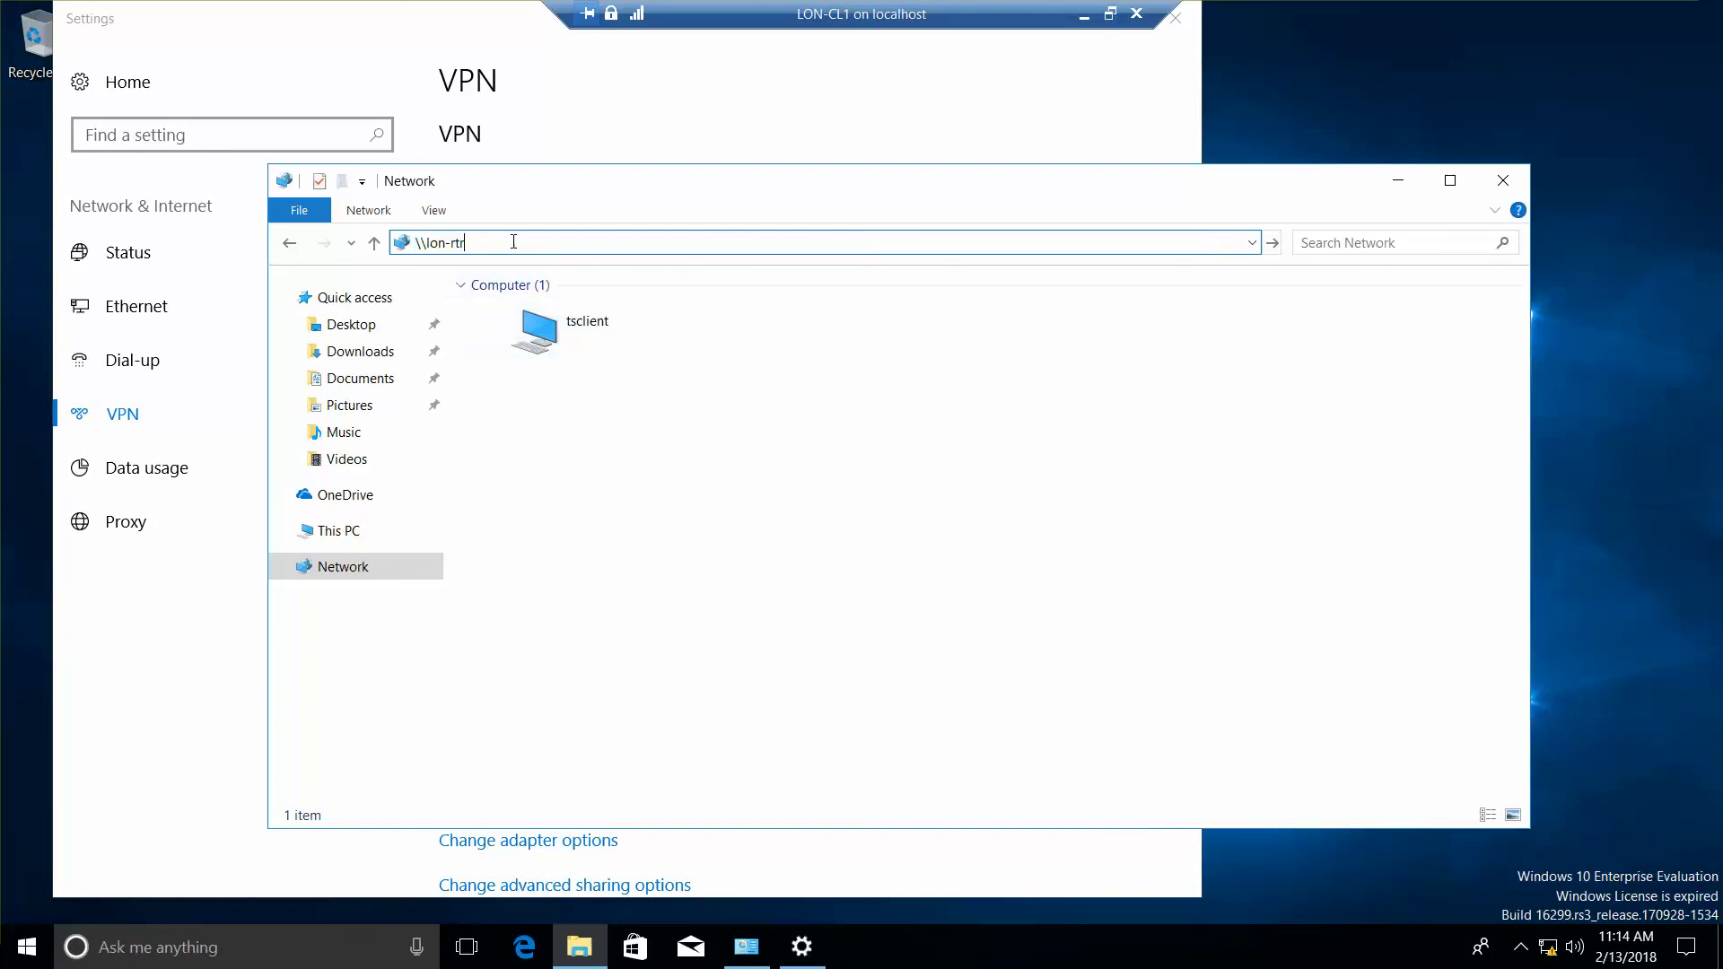
{"action": "key", "text": "BackSpace"}
{"action": "key", "text": "BackSpace"}
{"action": "key", "text": "BackSpace"}
{"action": "key", "text": "BackSpace"}
{"action": "key", "text": "BackSpace"}
{"action": "key", "text": "BackSpace"}
{"action": "key", "text": "BackSpace"}
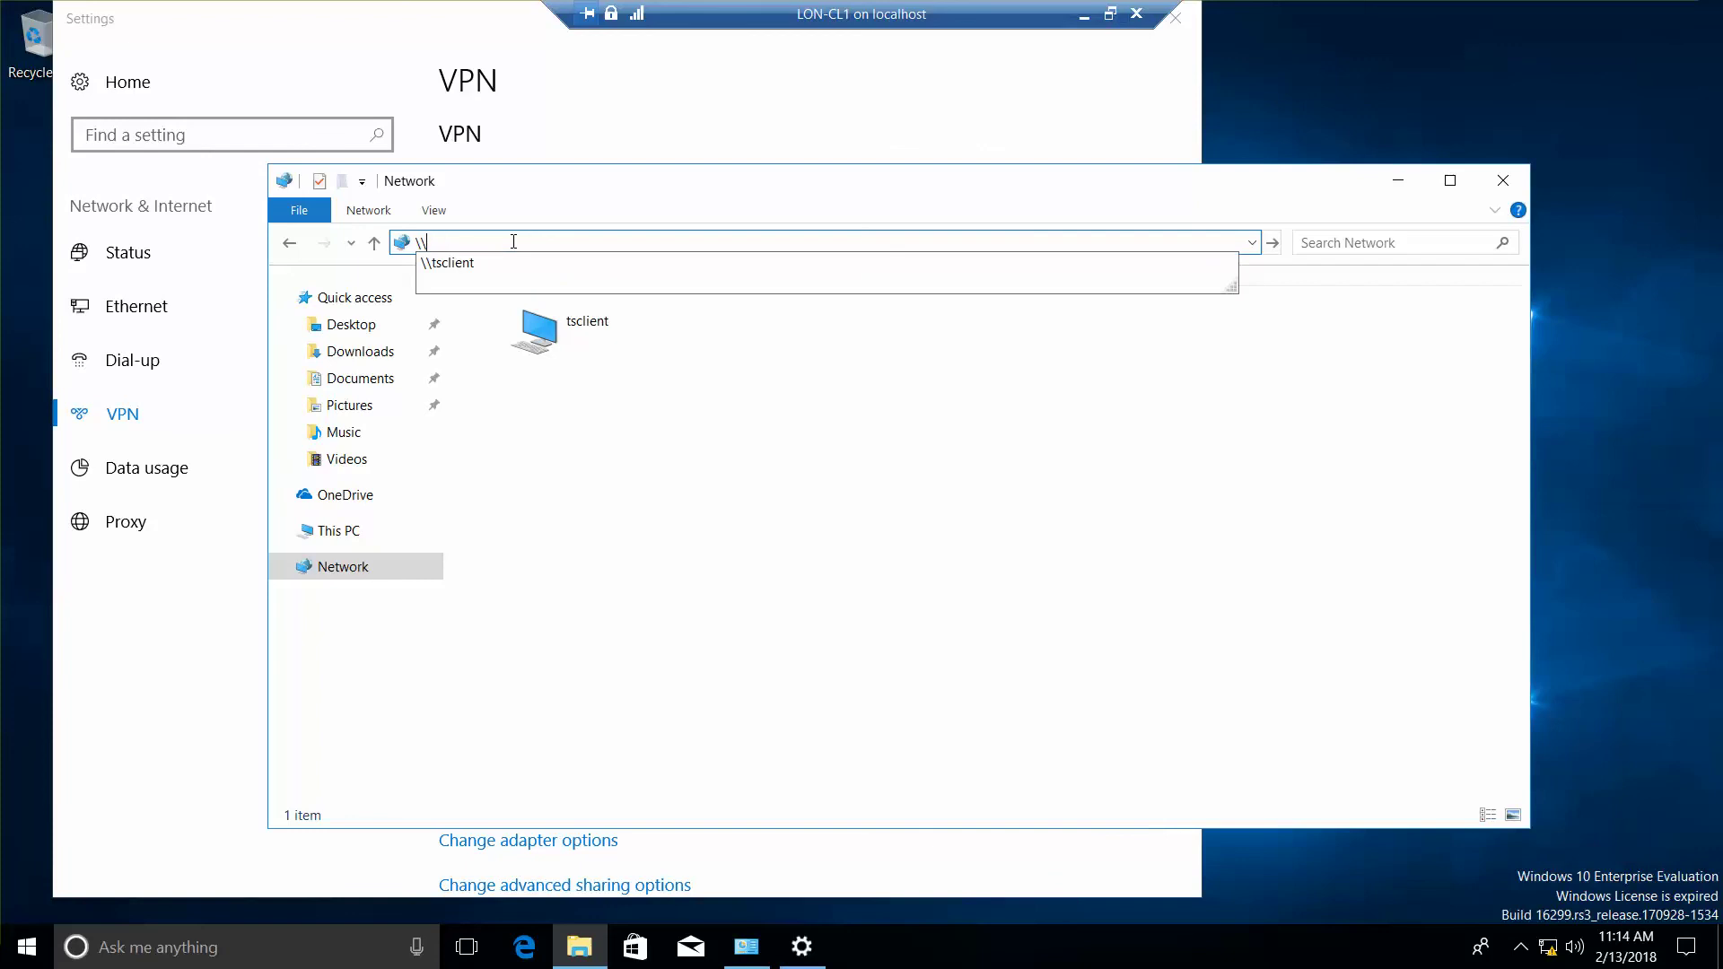
{"action": "type", "text": "lon"}
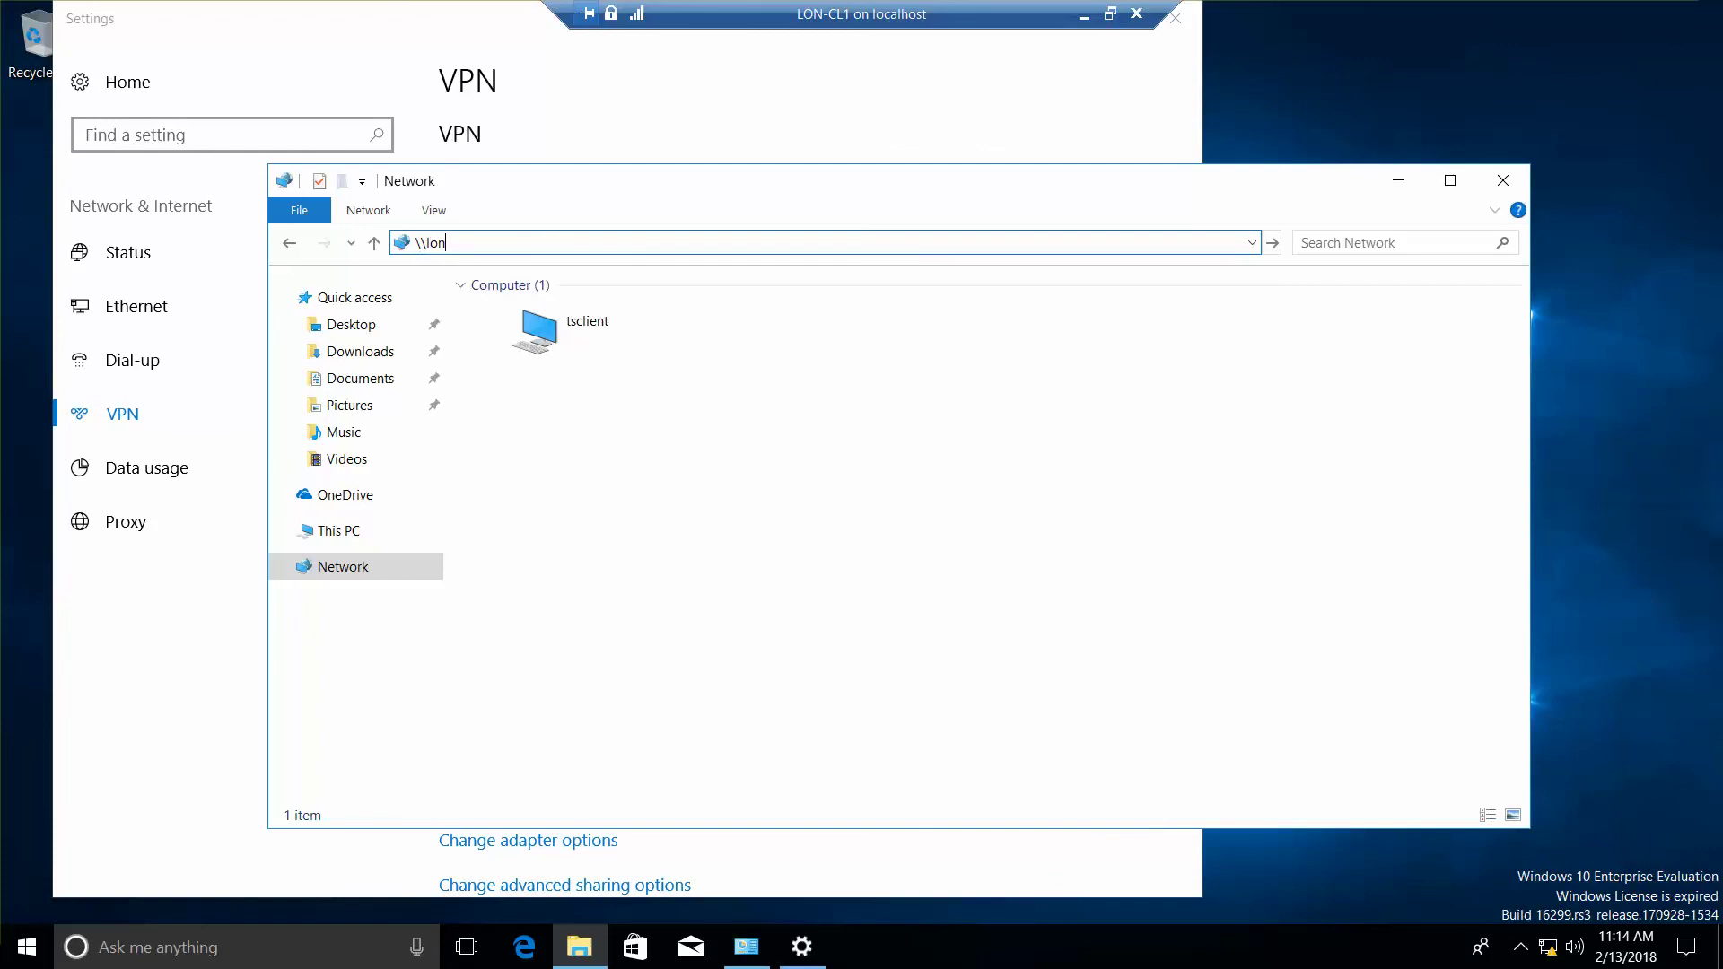
{"action": "type", "text": "-dc1"}
{"action": "key", "text": "Return"}
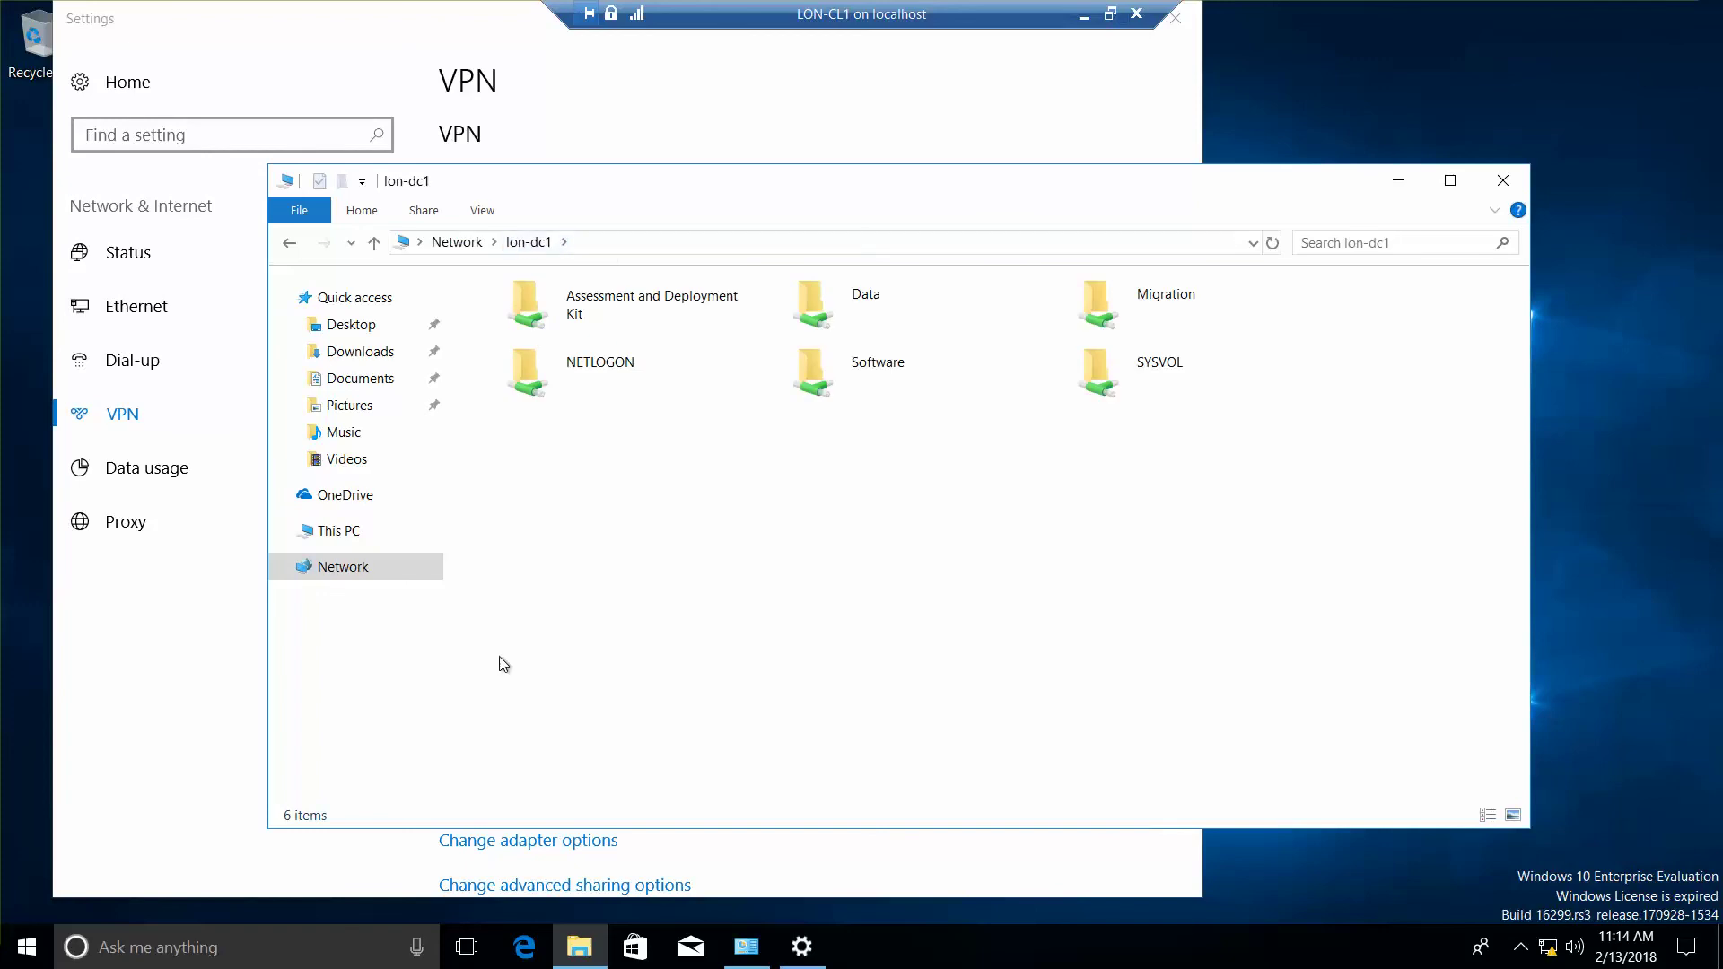
{"action": "key", "text": "alt+Tab"}
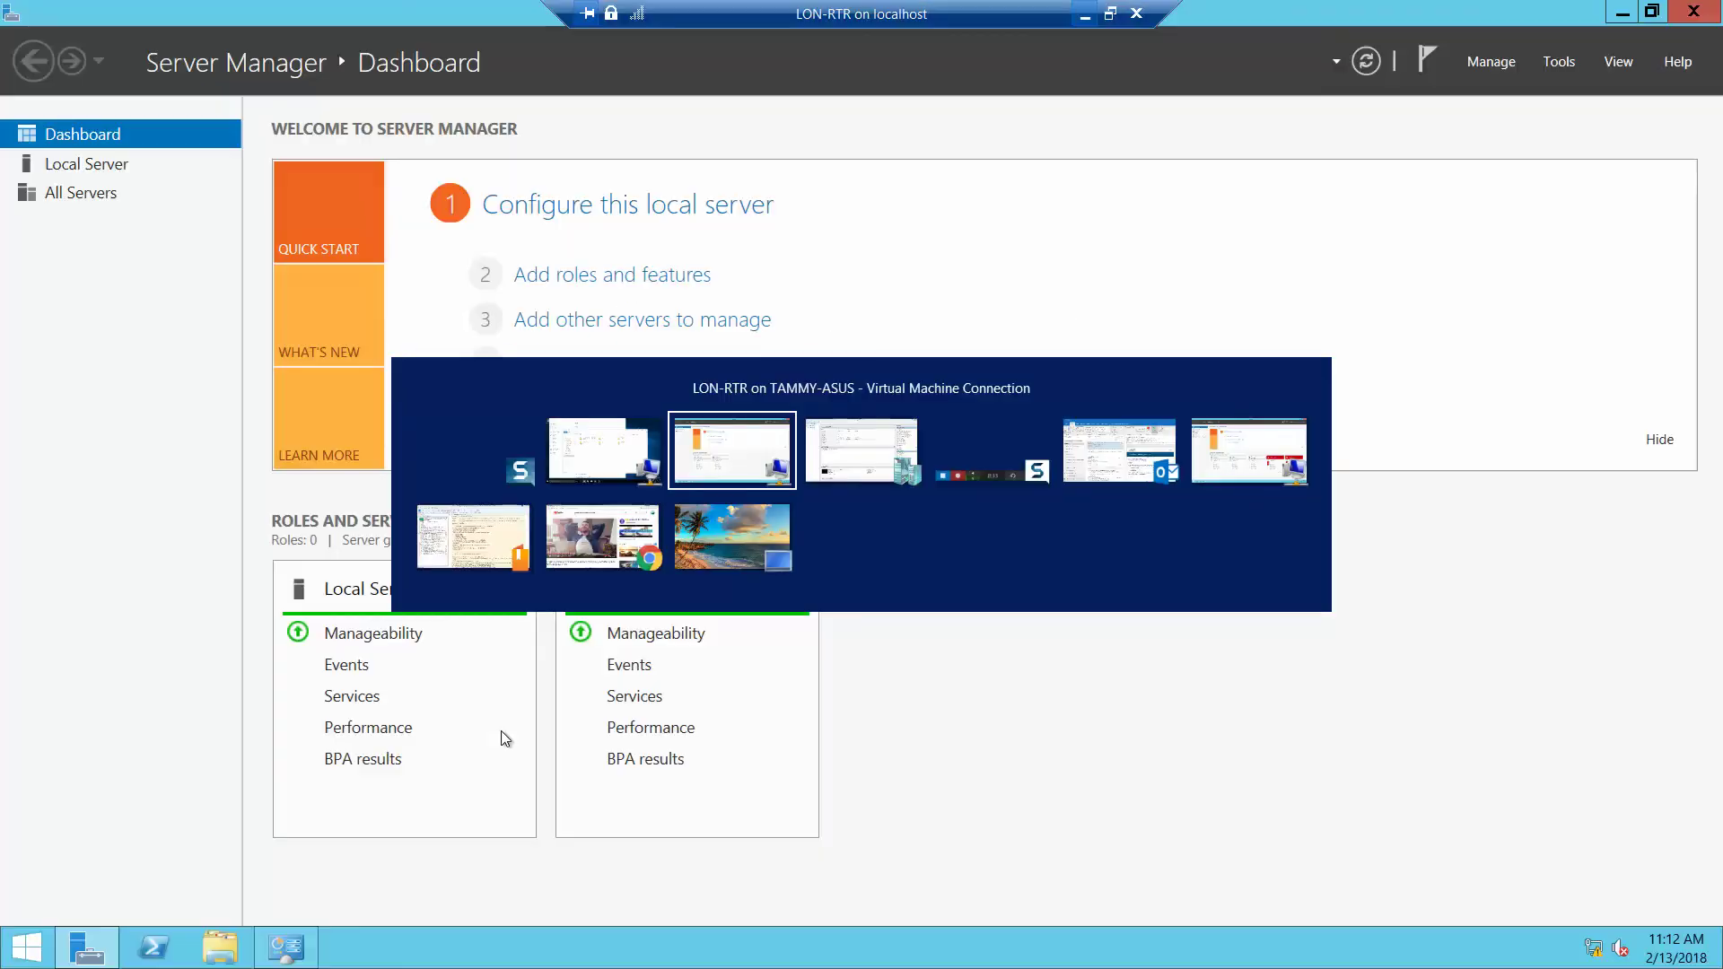
Switch to LON-RTR and show Local Server properties in Server Manager.
{"action": "key", "text": "alt+Tab"}
{"action": "key", "text": "alt+Tab"}
{"action": "key", "text": "alt+Tab"}
{"action": "key", "text": "alt+Tab"}
{"action": "key", "text": "alt+Tab"}
{"action": "key", "text": "alt+Tab"}
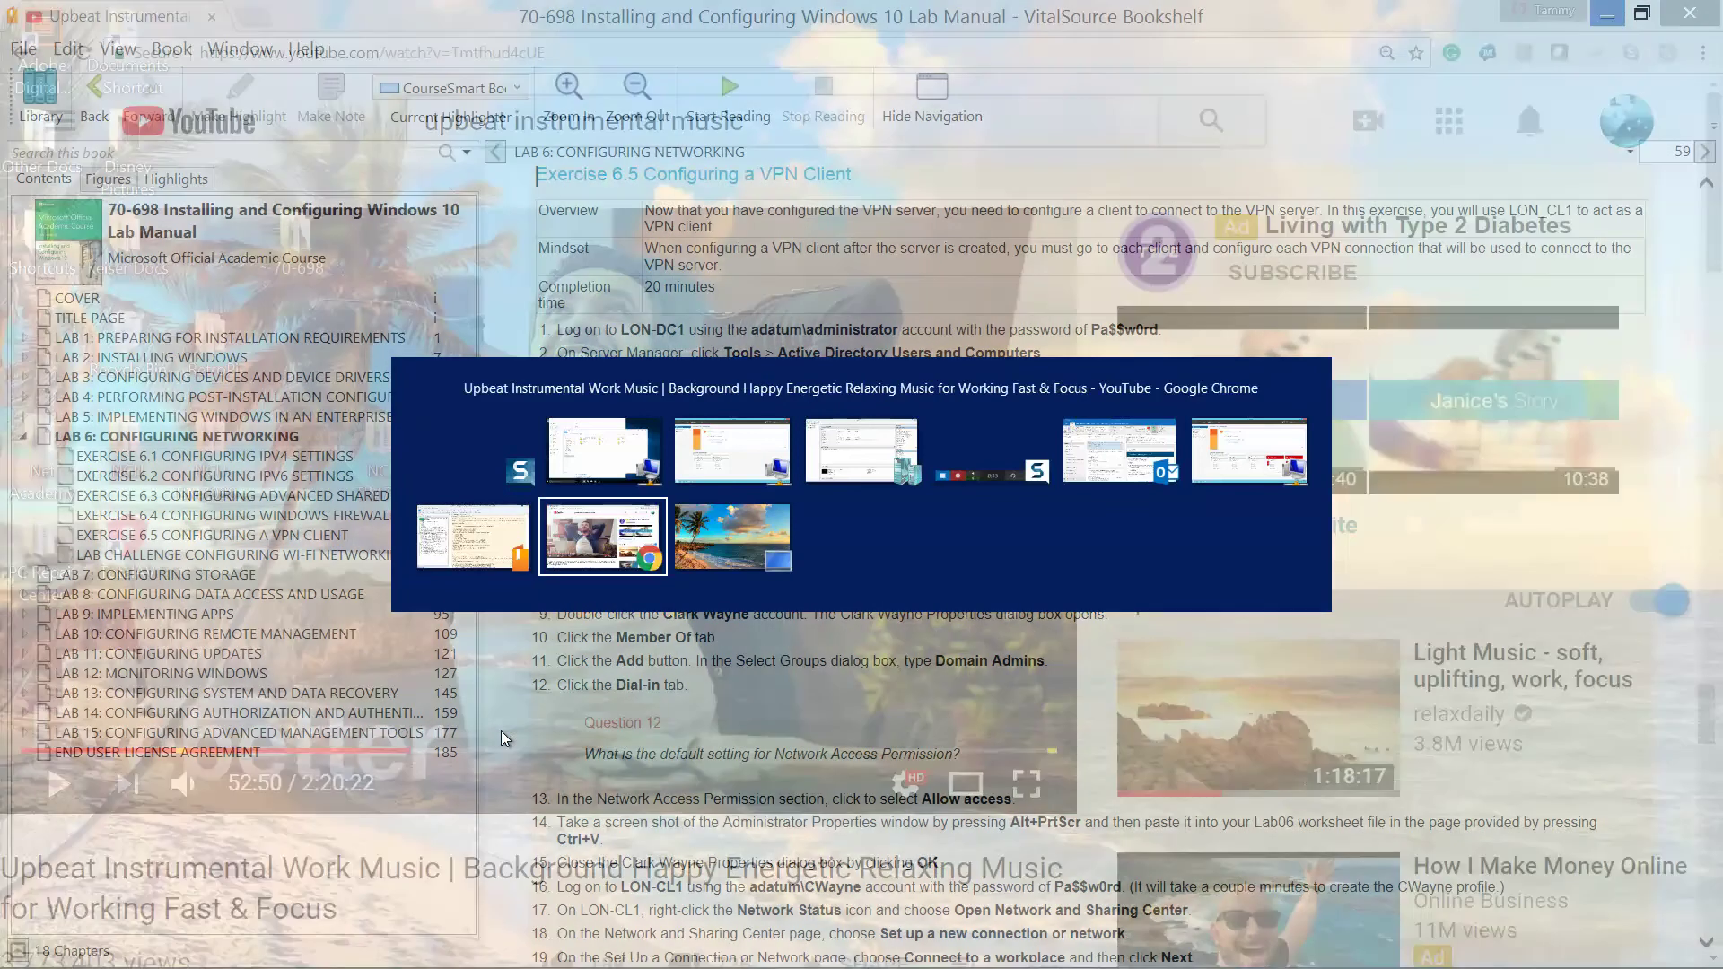
{"action": "key", "text": "alt+Tab"}
{"action": "key", "text": "alt+Tab"}
{"action": "key", "text": "alt+Tab"}
{"action": "key", "text": "alt+Tab"}
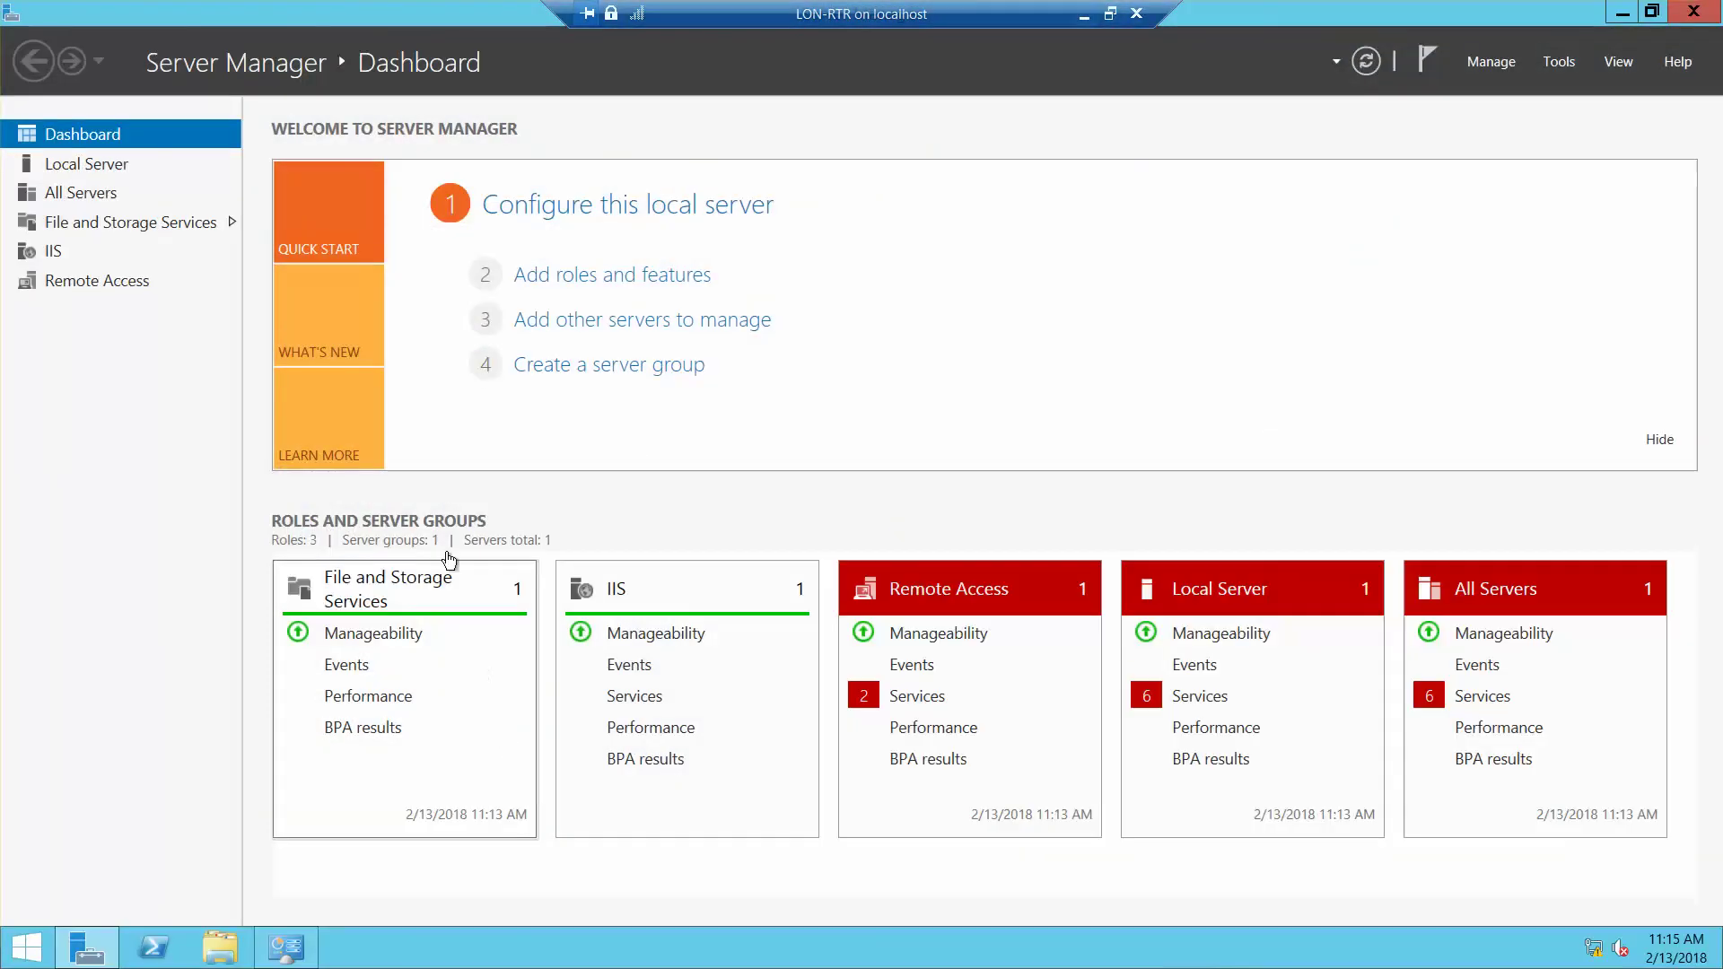
{"action": "left_click", "coordinate": [90, 163]}
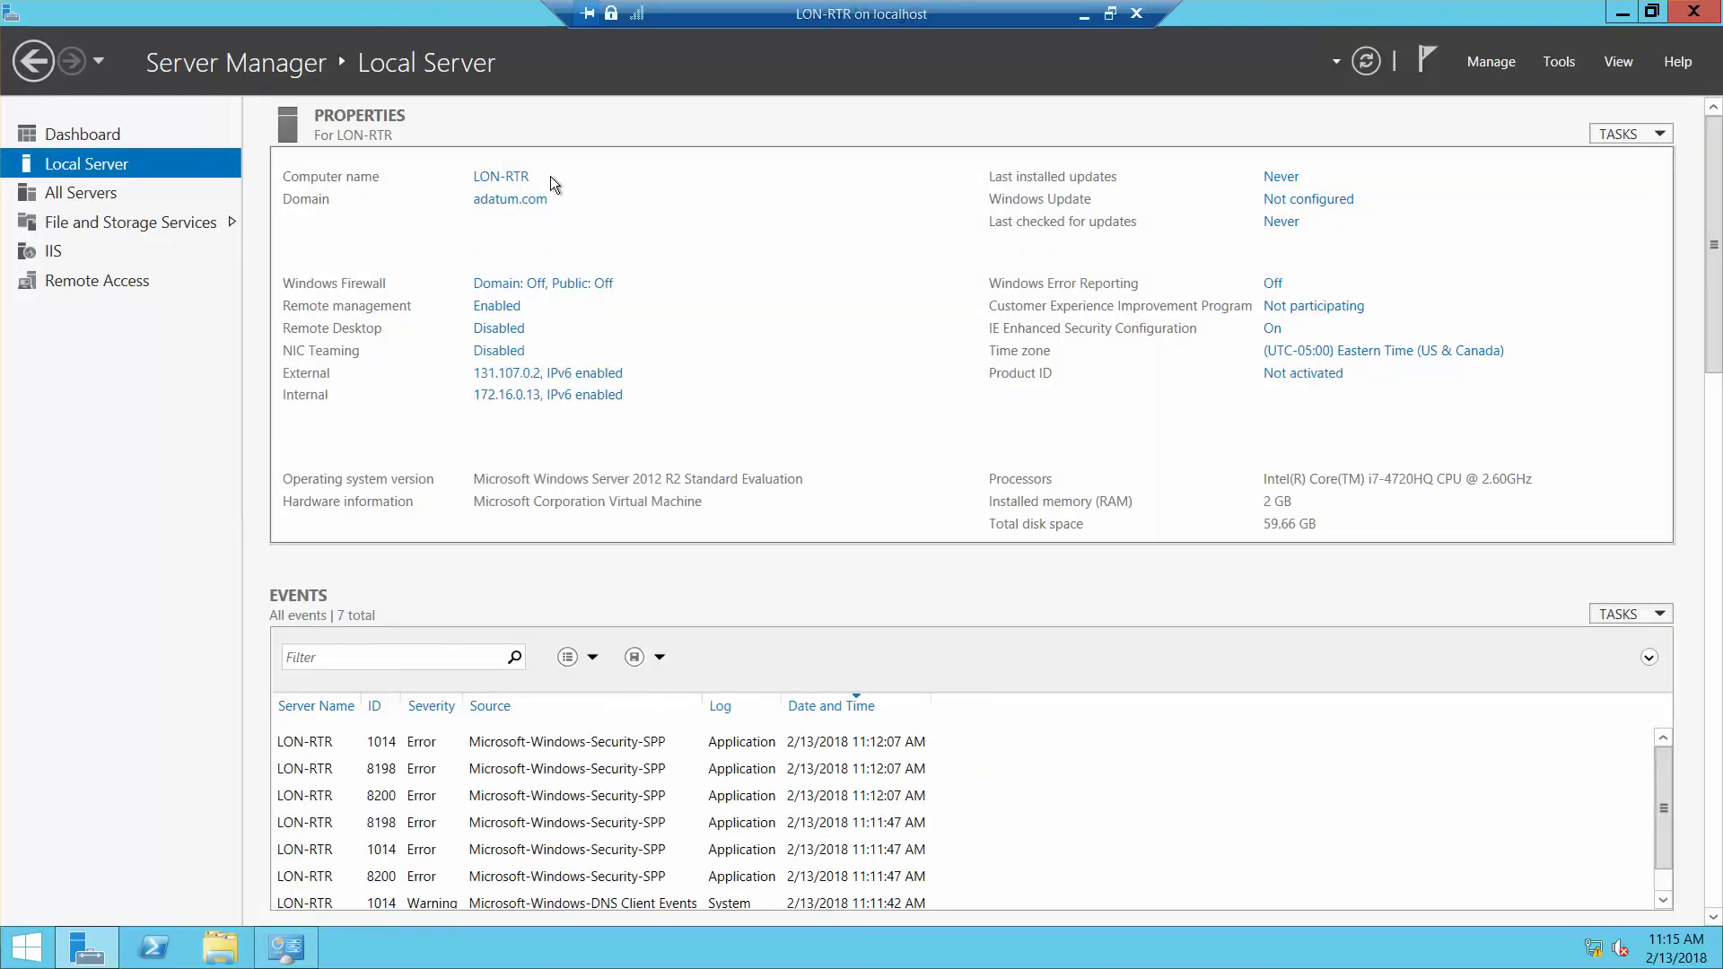
Browse and refresh LON-RTR's Network folder in File Explorer, which shows only tsclient.
{"action": "left_click", "coordinate": [220, 948]}
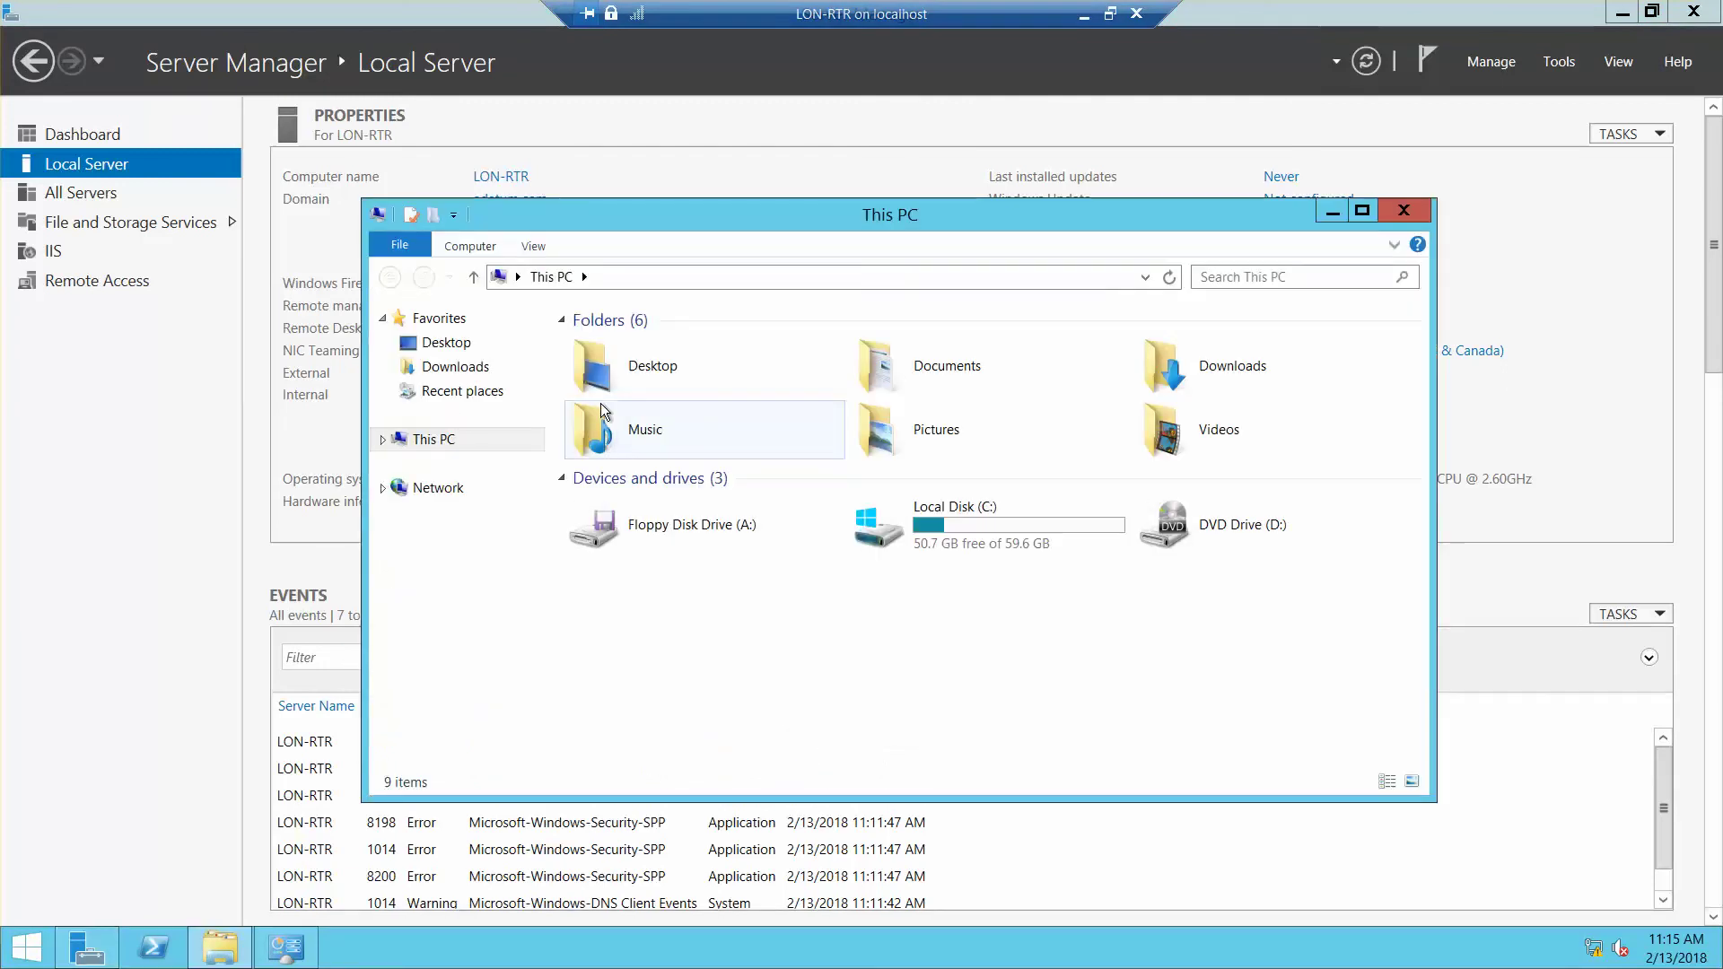
{"action": "left_click", "coordinate": [454, 499]}
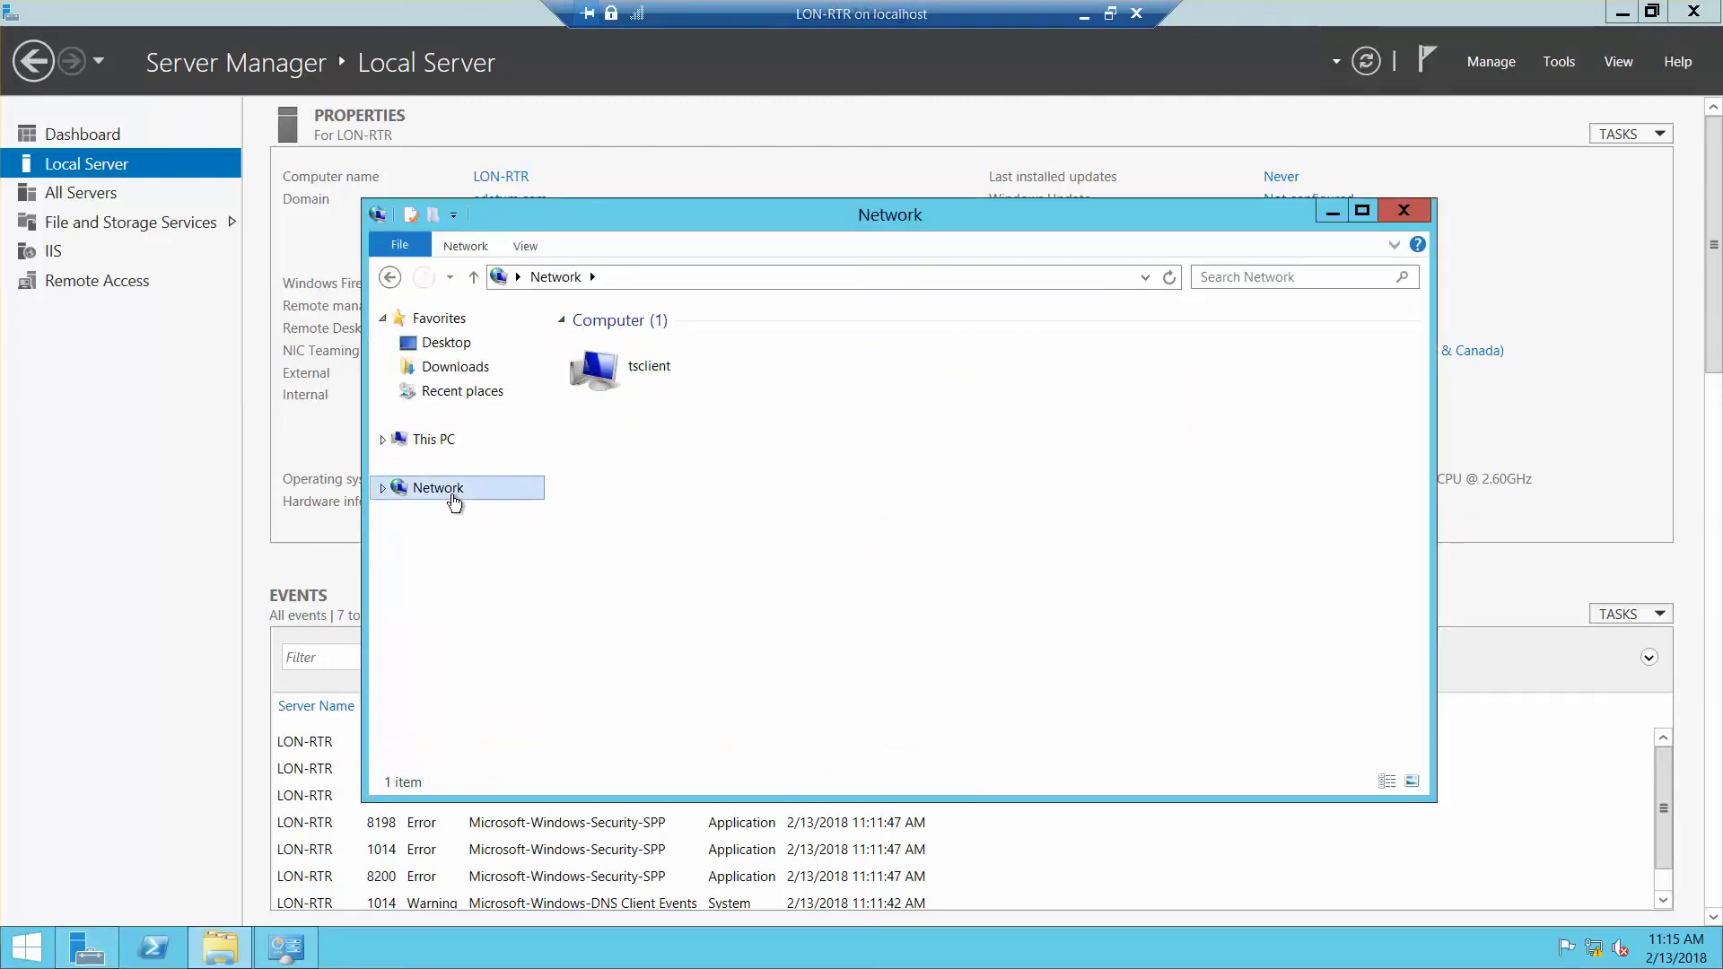
{"action": "left_click", "coordinate": [384, 490]}
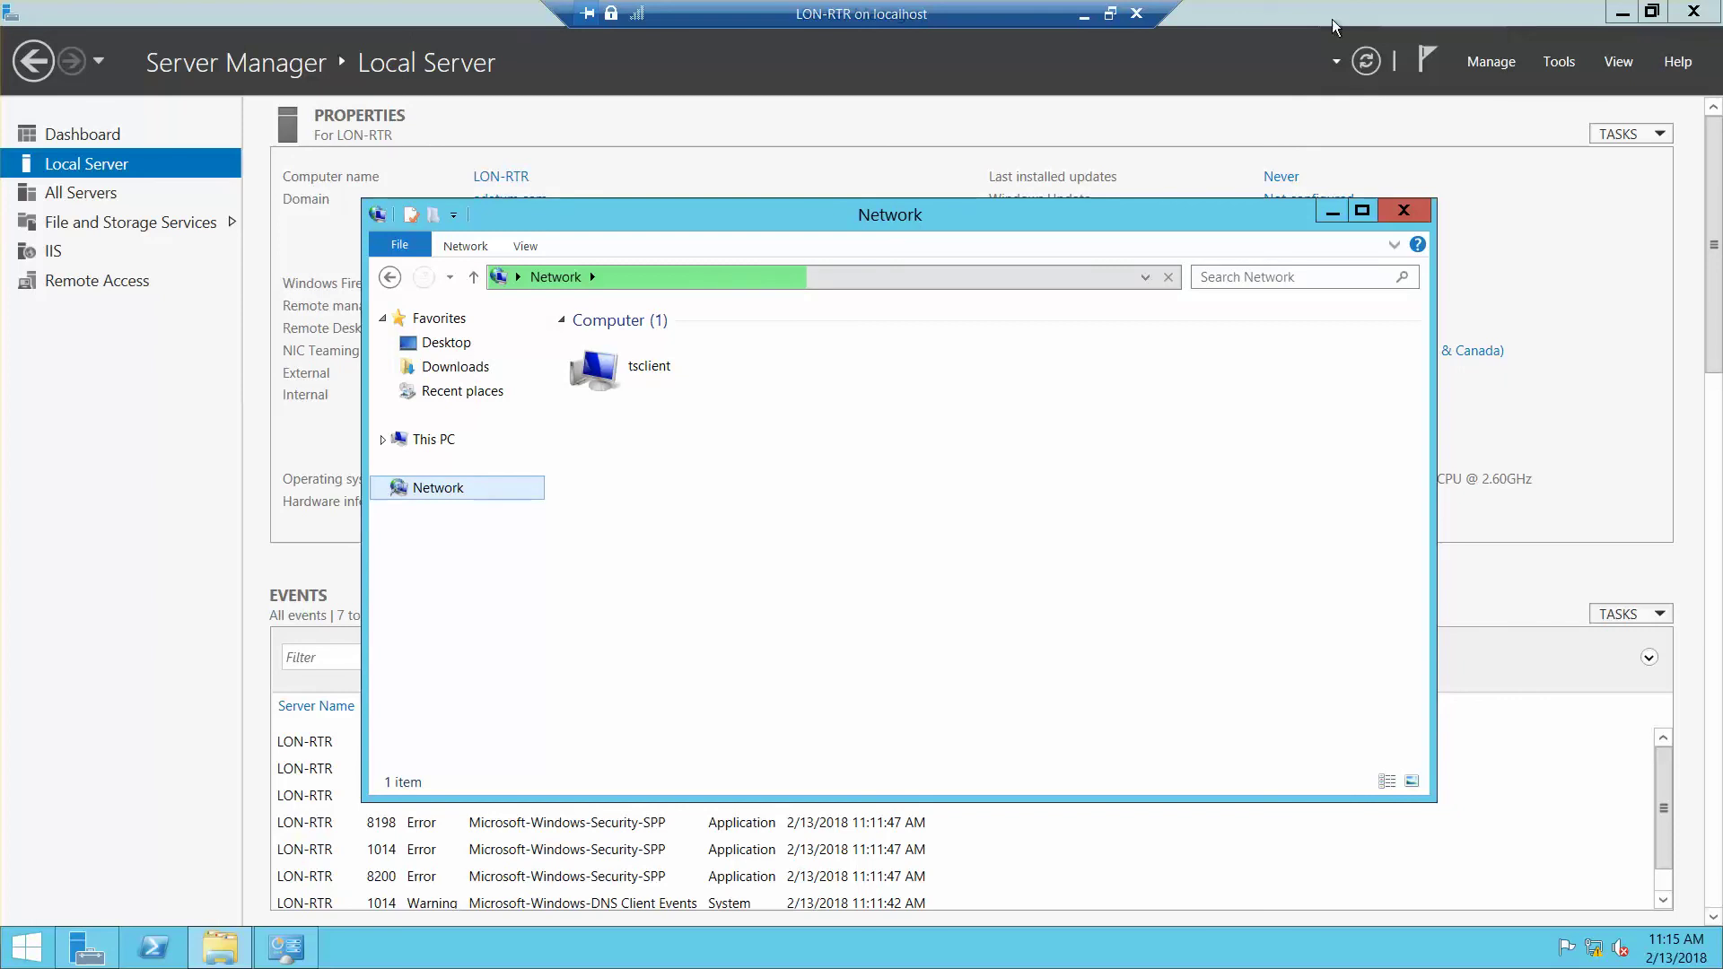
Minimize the LON-RTR session, close the lon-dc1 window and dismiss the VPN error.
{"action": "left_click", "coordinate": [1083, 17]}
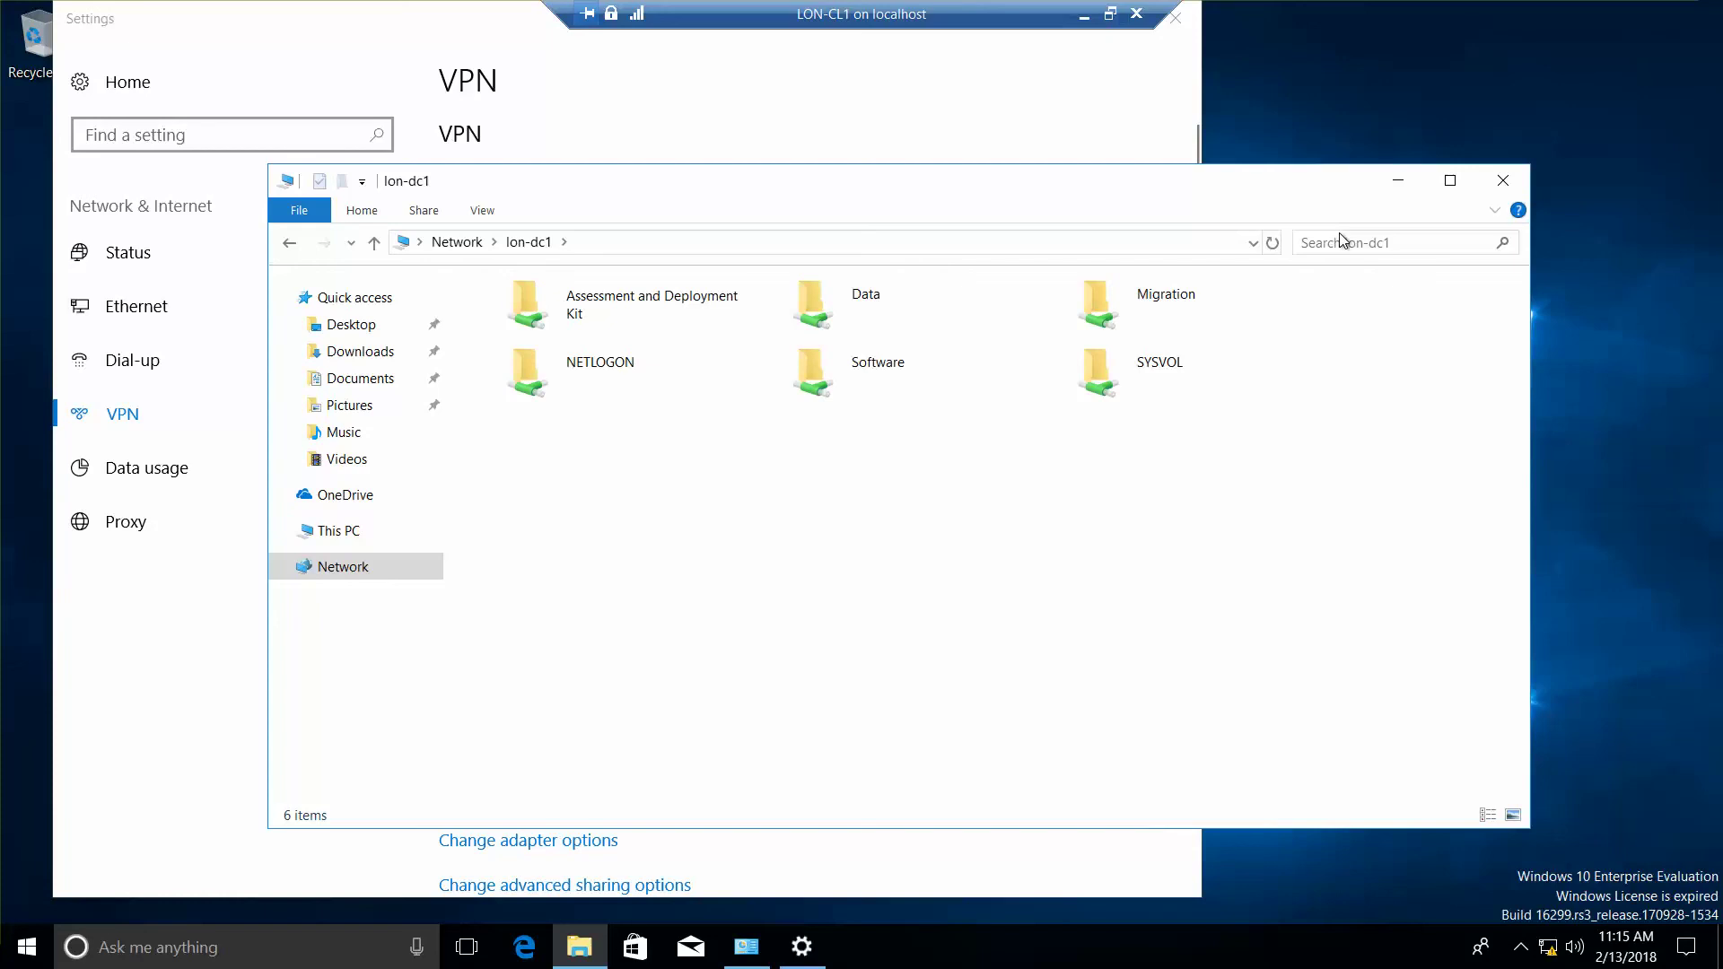
{"action": "left_click", "coordinate": [1504, 183]}
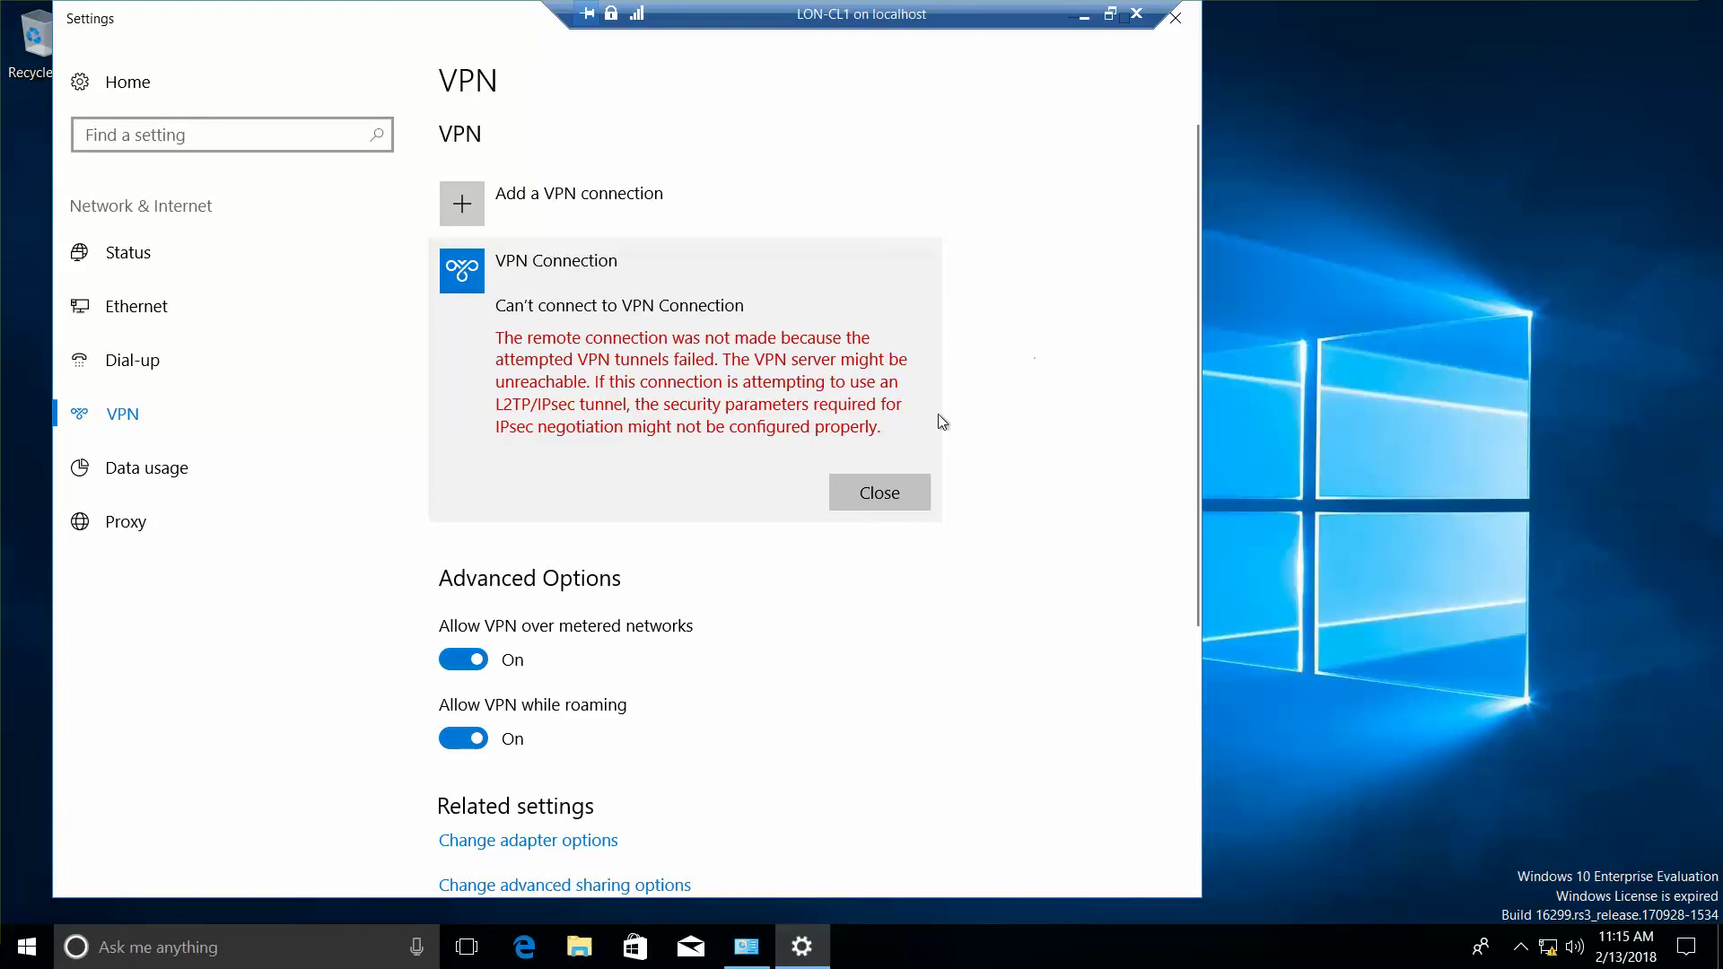
{"action": "left_click", "coordinate": [872, 505]}
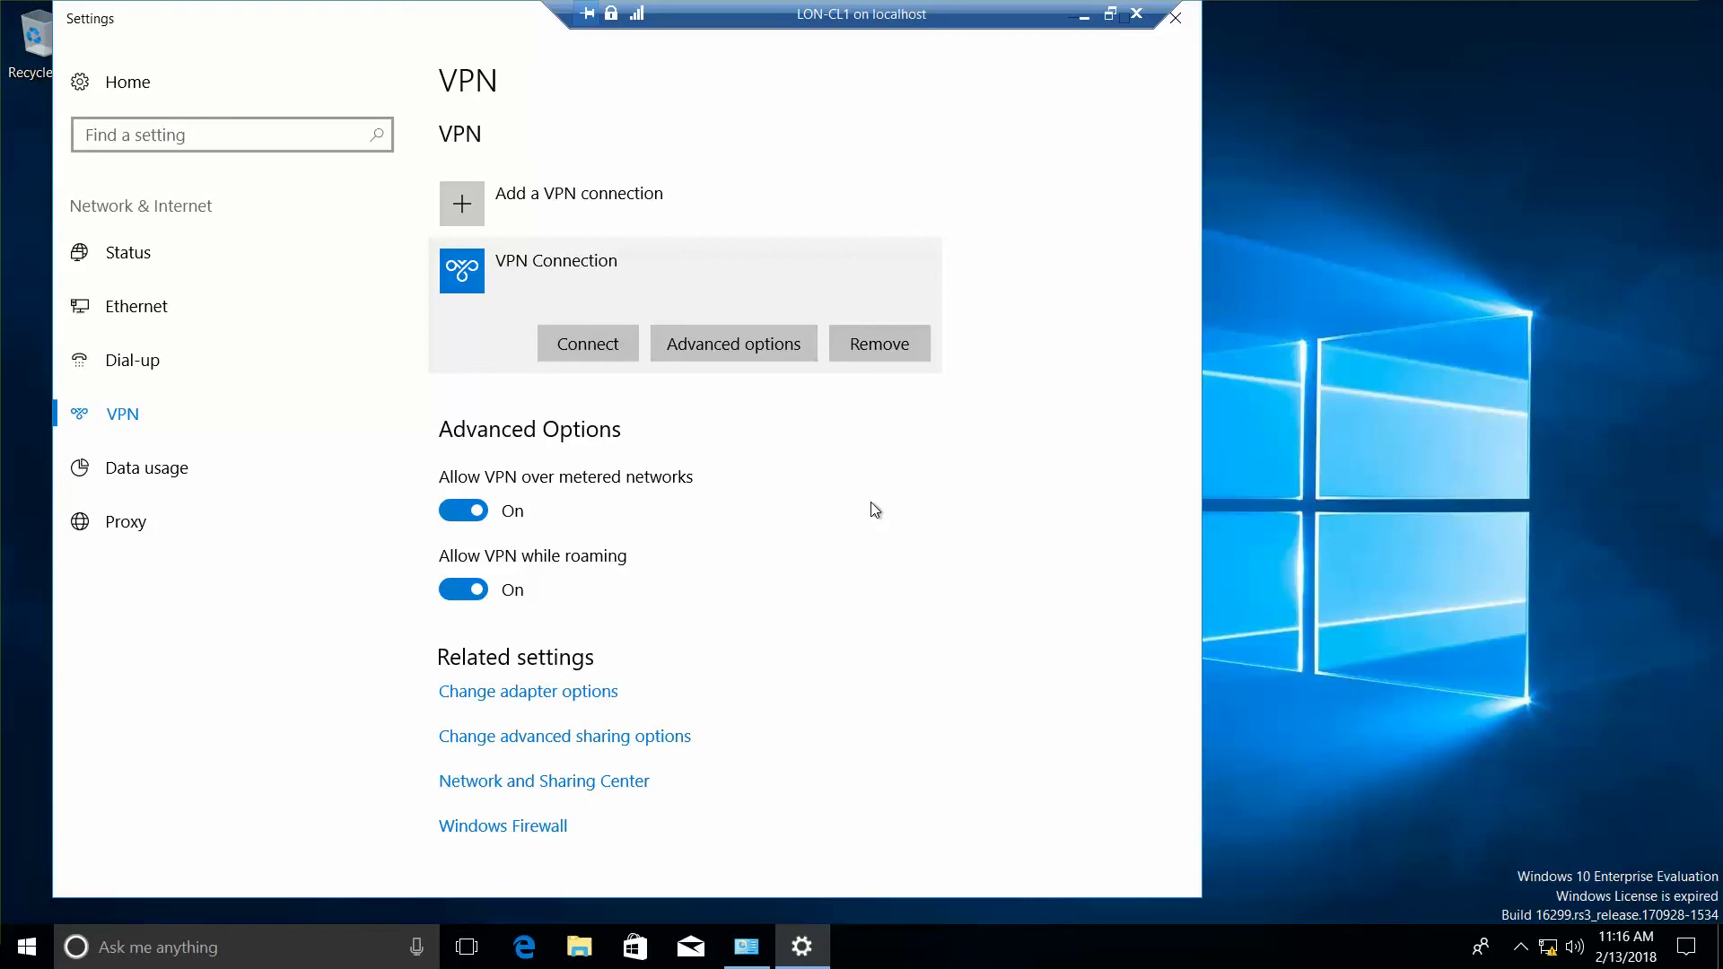
Minimize Settings and close Network Connections and Network and Sharing Center.
{"action": "key", "text": "alt+Tab"}
{"action": "key", "text": "Tab"}
{"action": "key", "text": "Tab"}
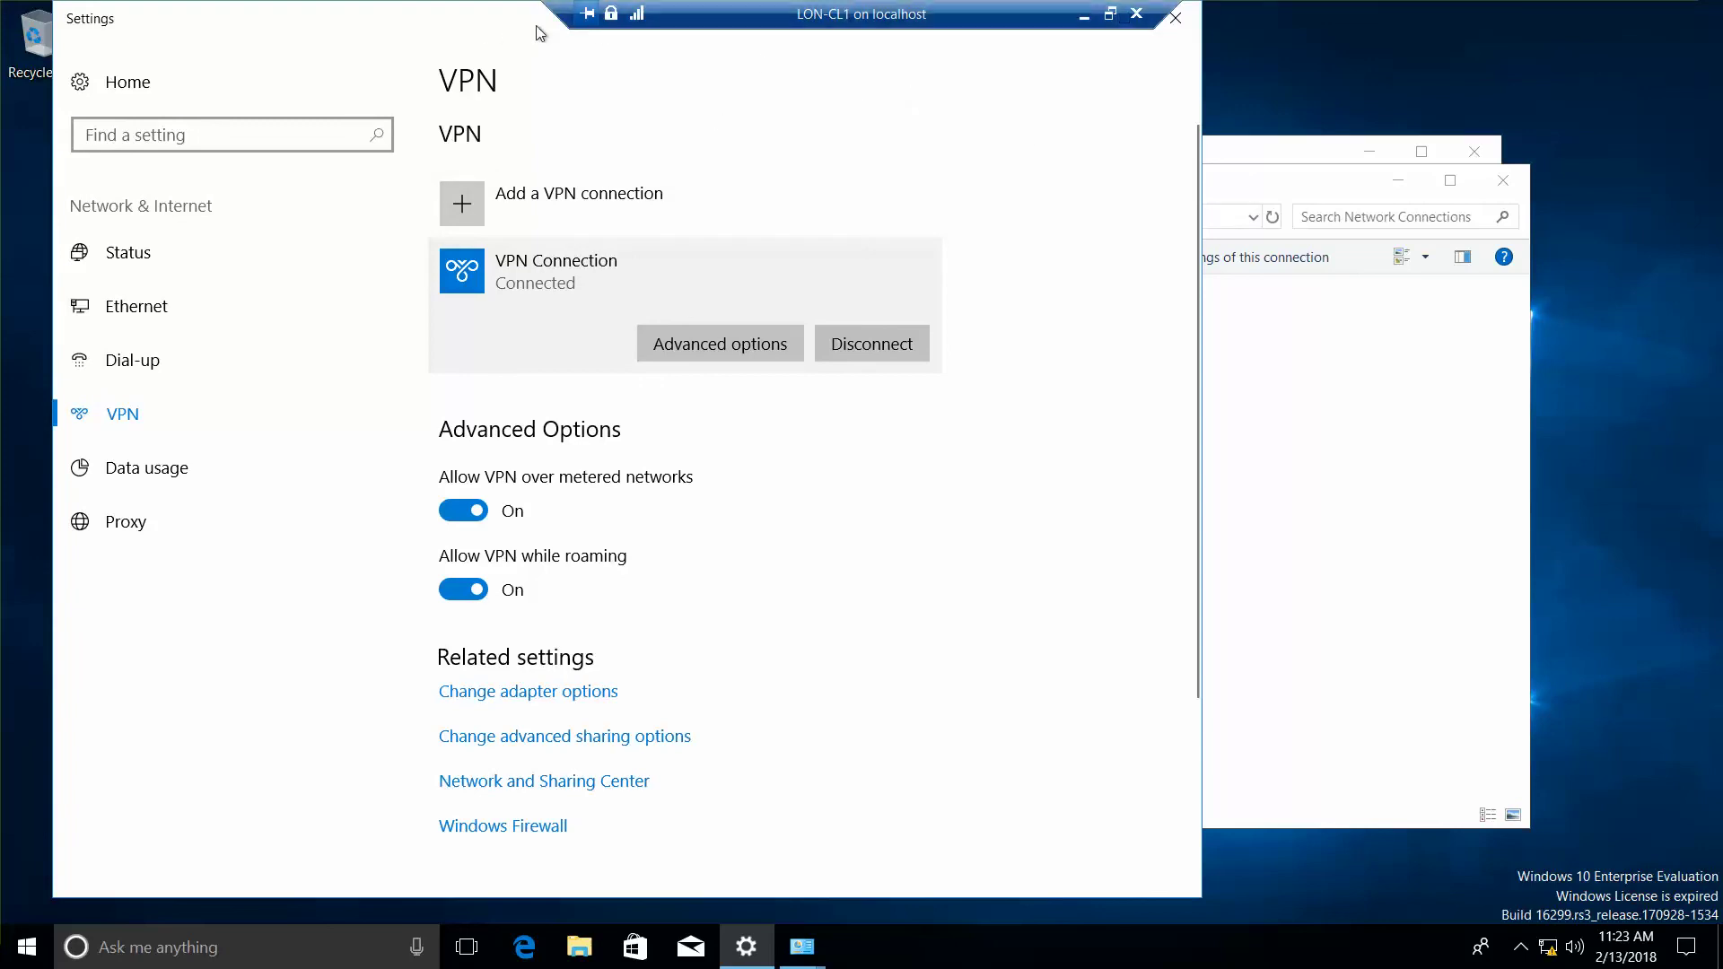
{"action": "left_click_drag", "start_coordinate": [488, 27], "coordinate": [692, 148]}
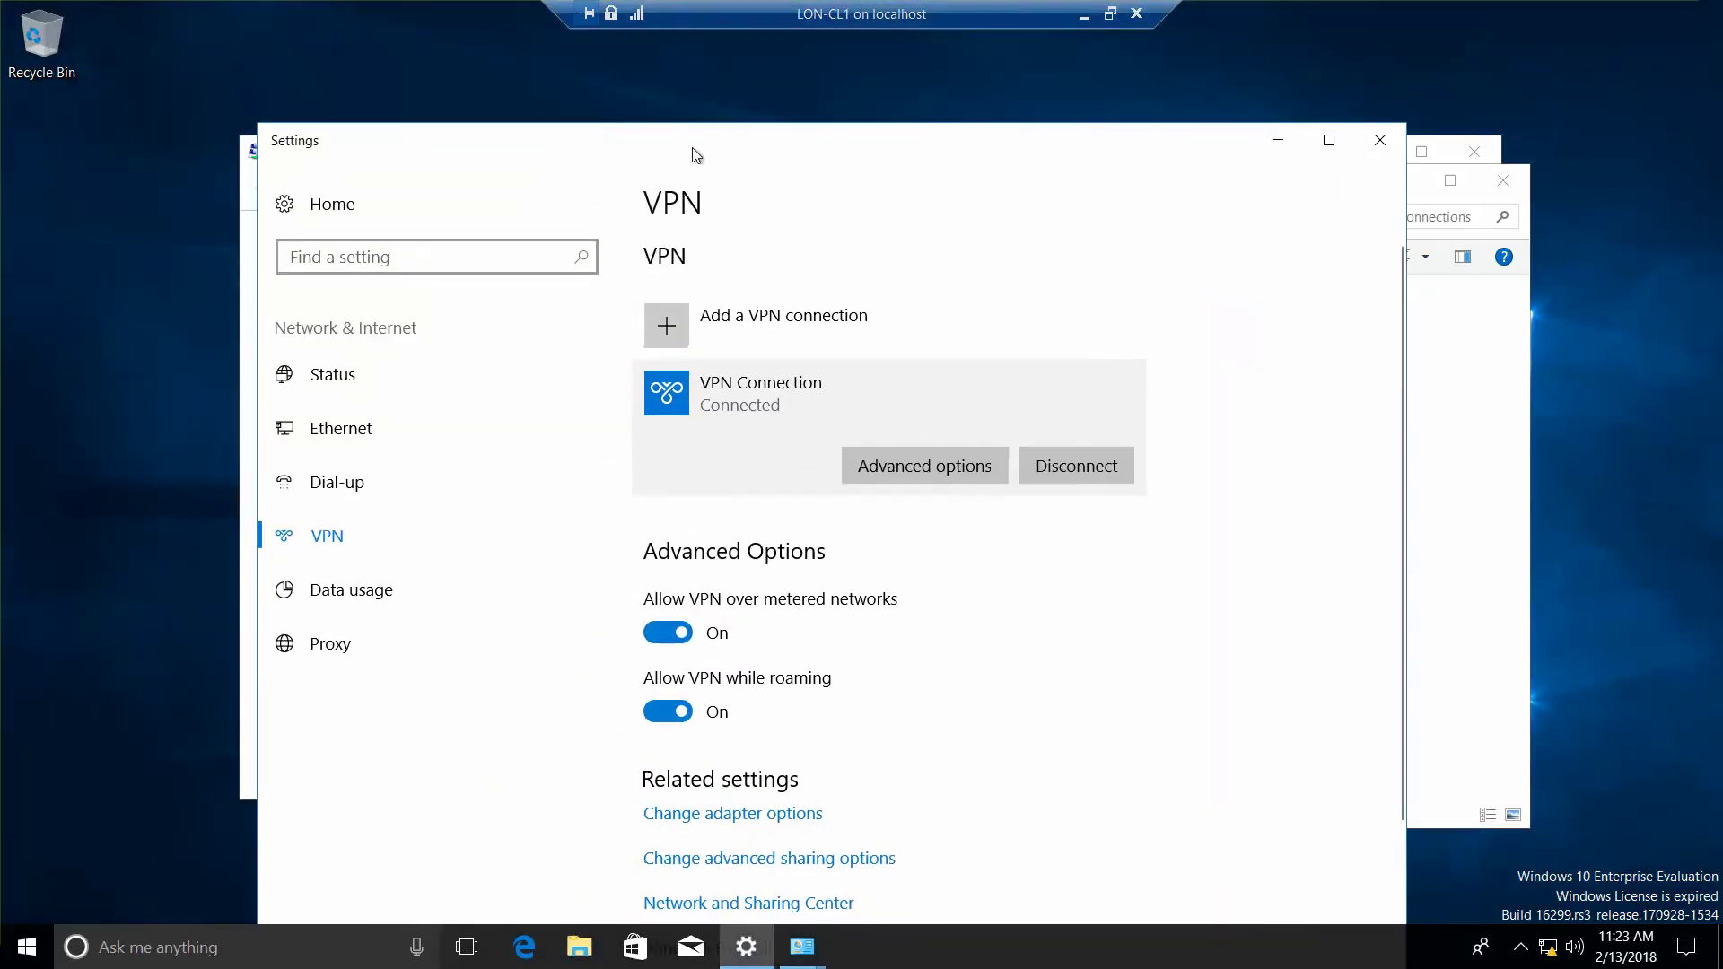
{"action": "left_click", "coordinate": [1277, 140]}
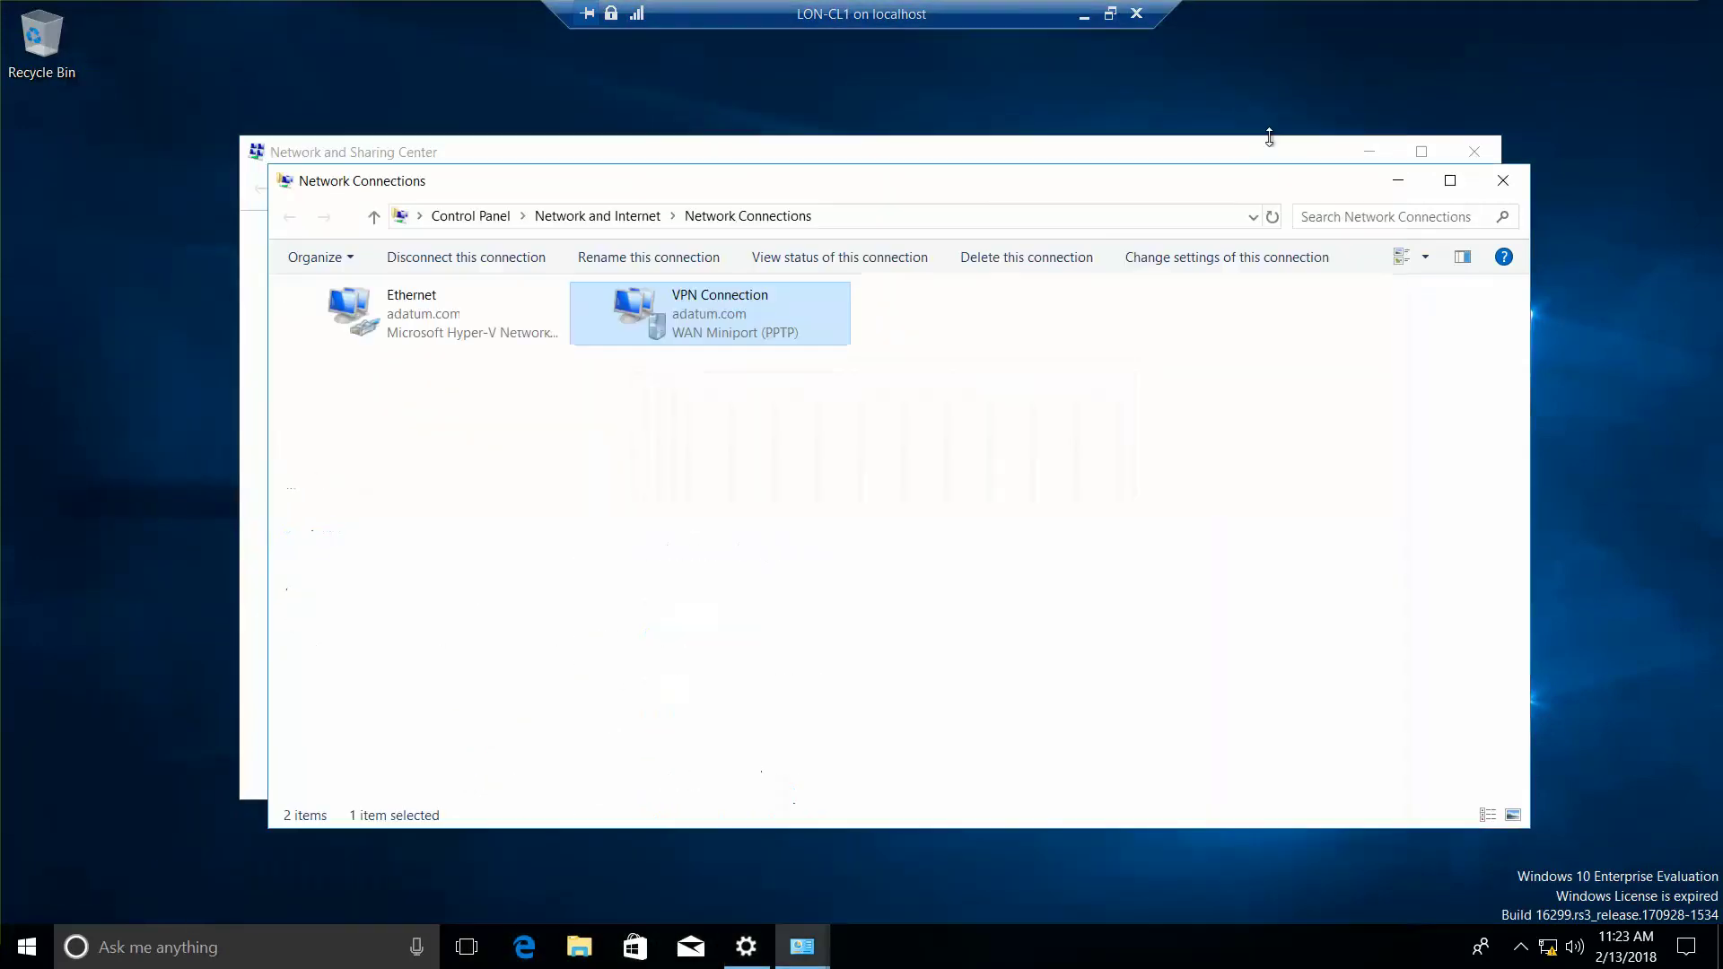
{"action": "left_click", "coordinate": [1503, 181]}
{"action": "left_click", "coordinate": [1479, 152]}
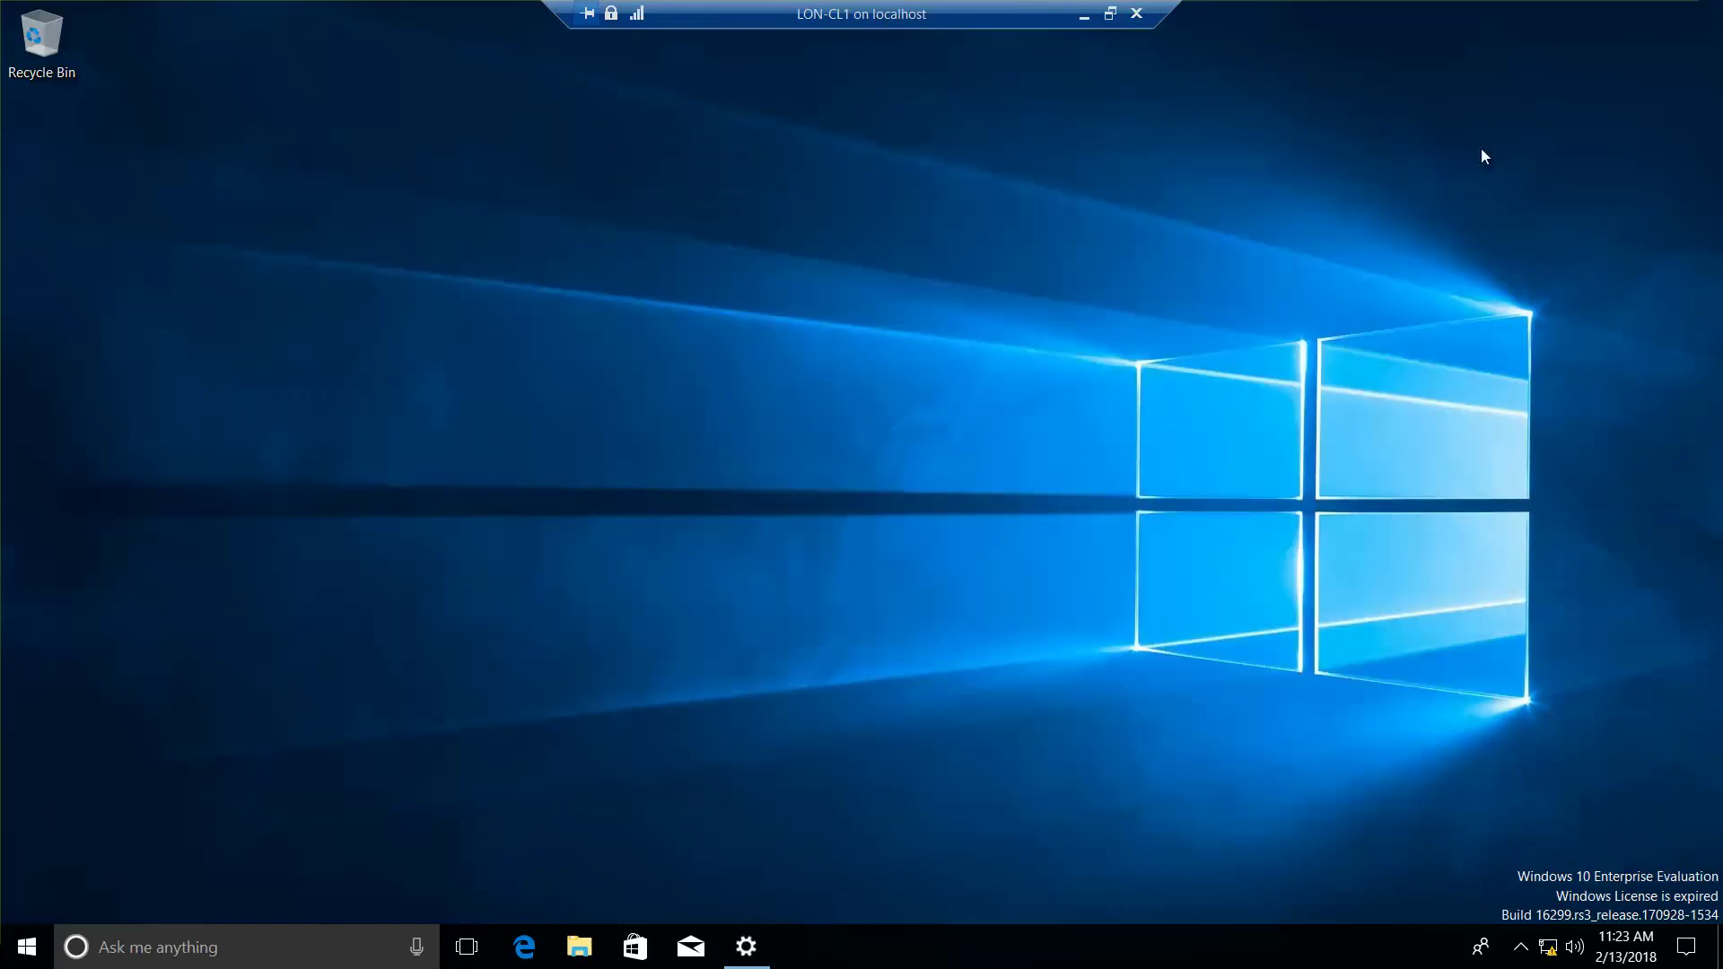
{"action": "right_click", "coordinate": [18, 964]}
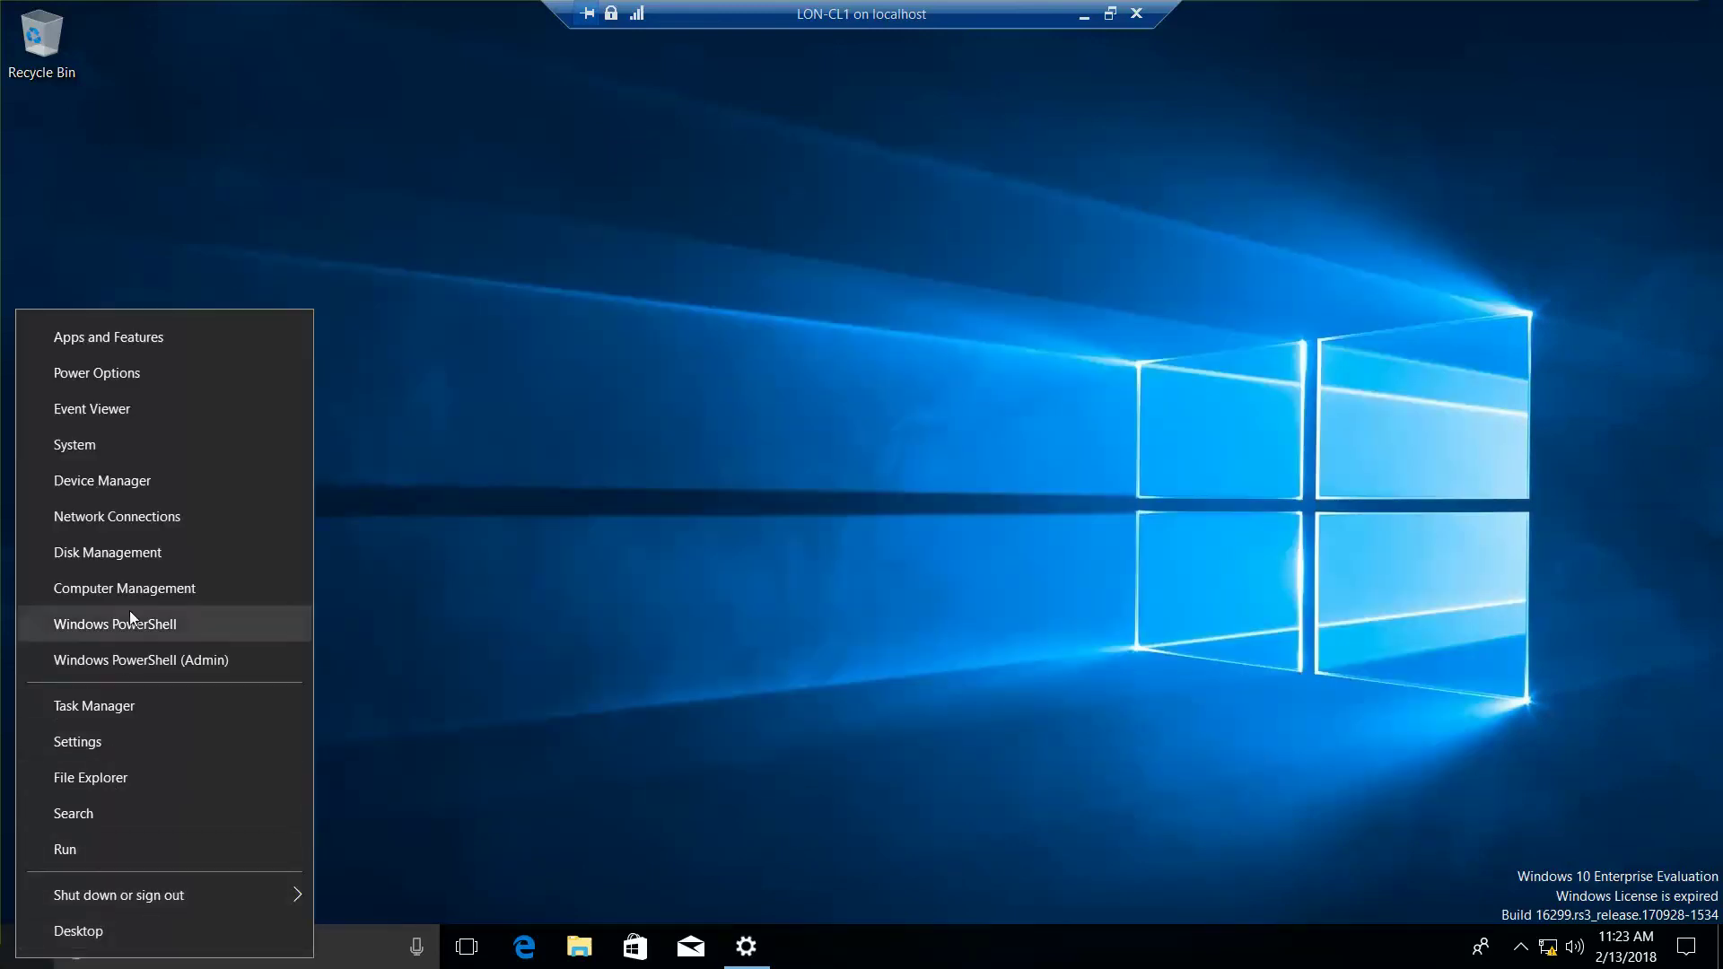
{"action": "left_click", "coordinate": [117, 481]}
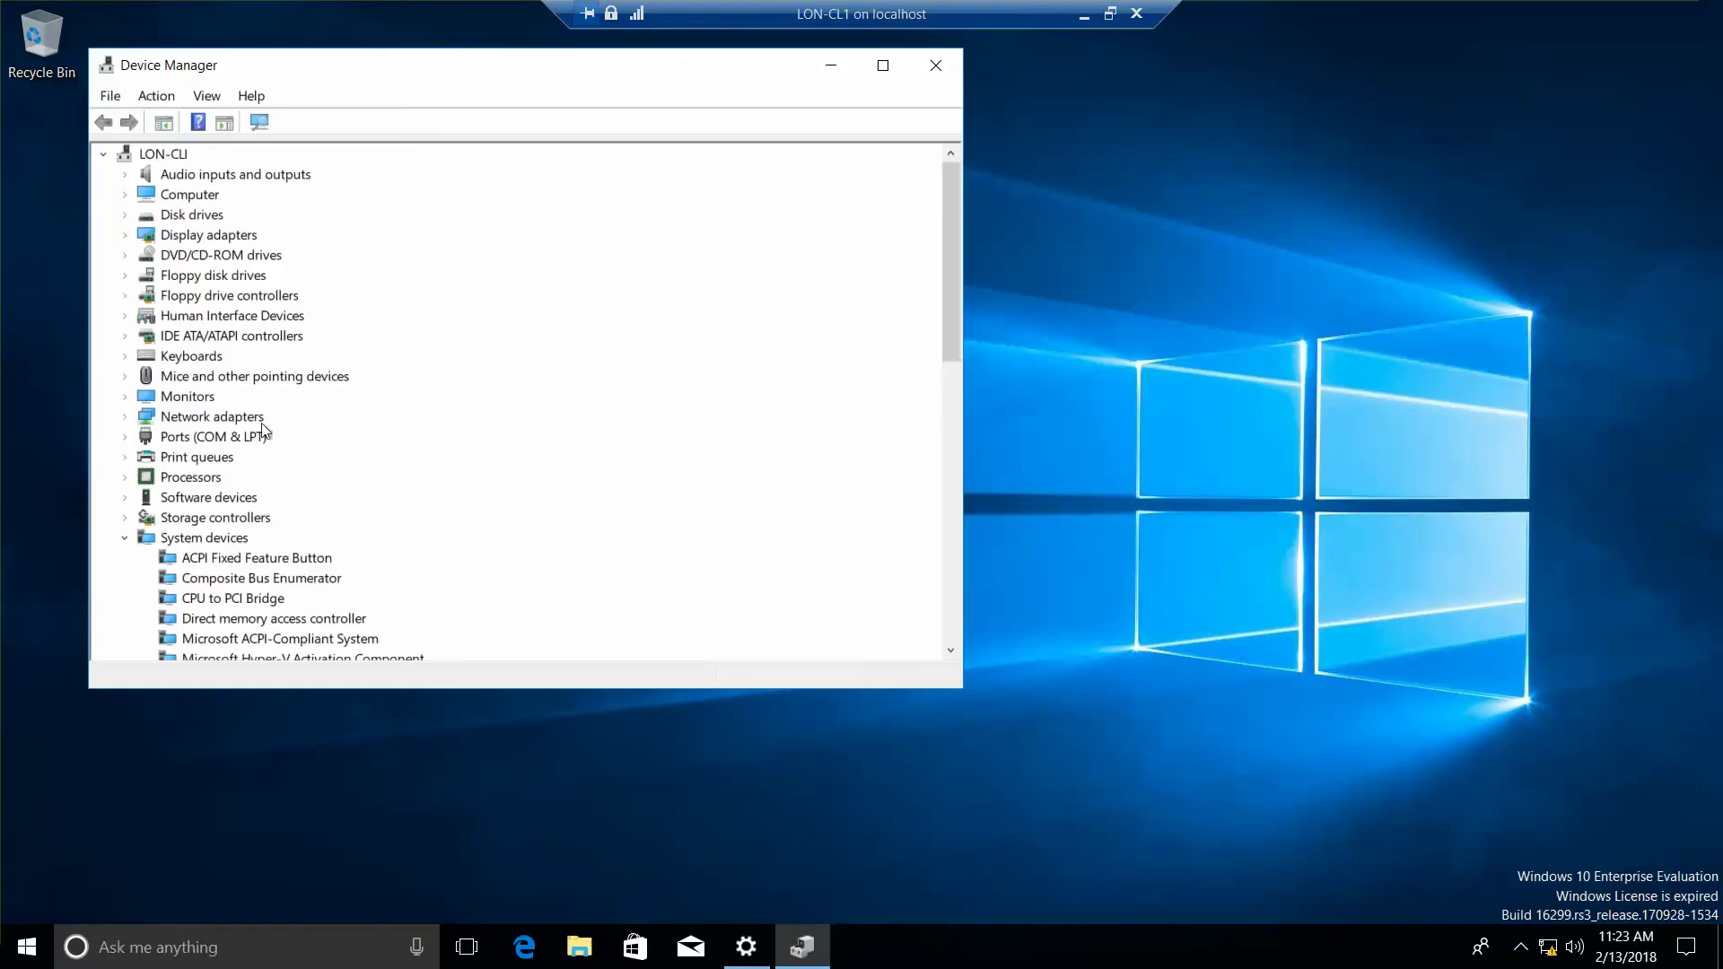
{"action": "left_click", "coordinate": [125, 417]}
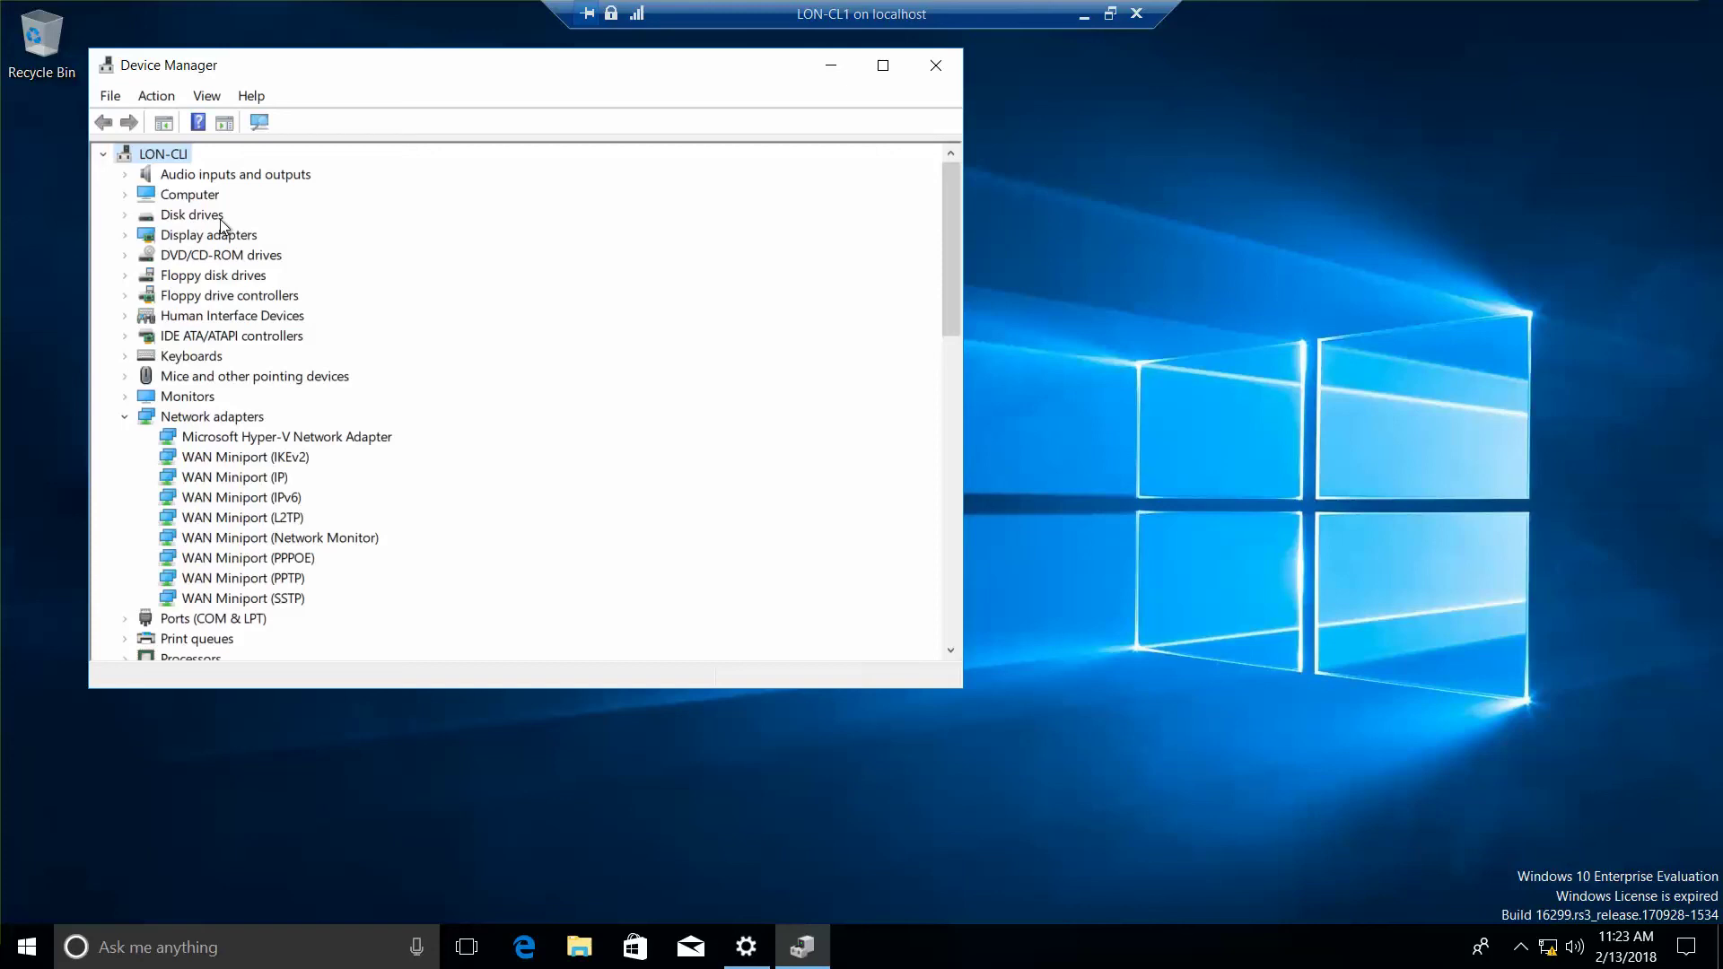
{"action": "right_click", "coordinate": [368, 440]}
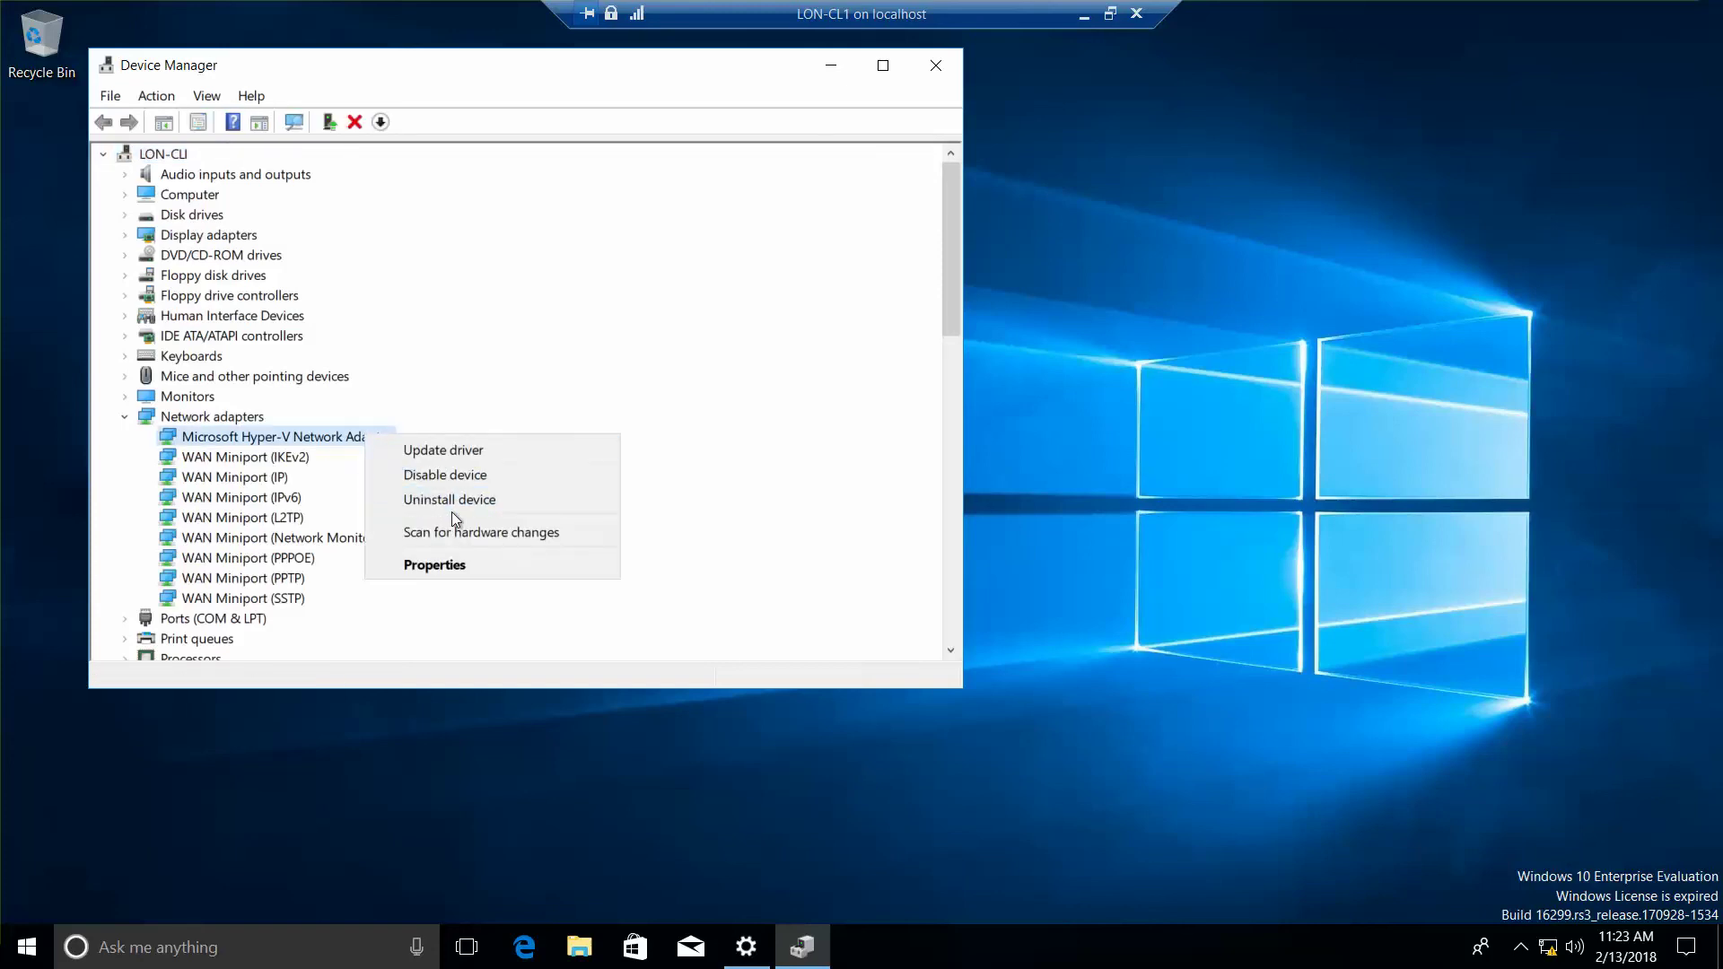
{"action": "left_click", "coordinate": [461, 413]}
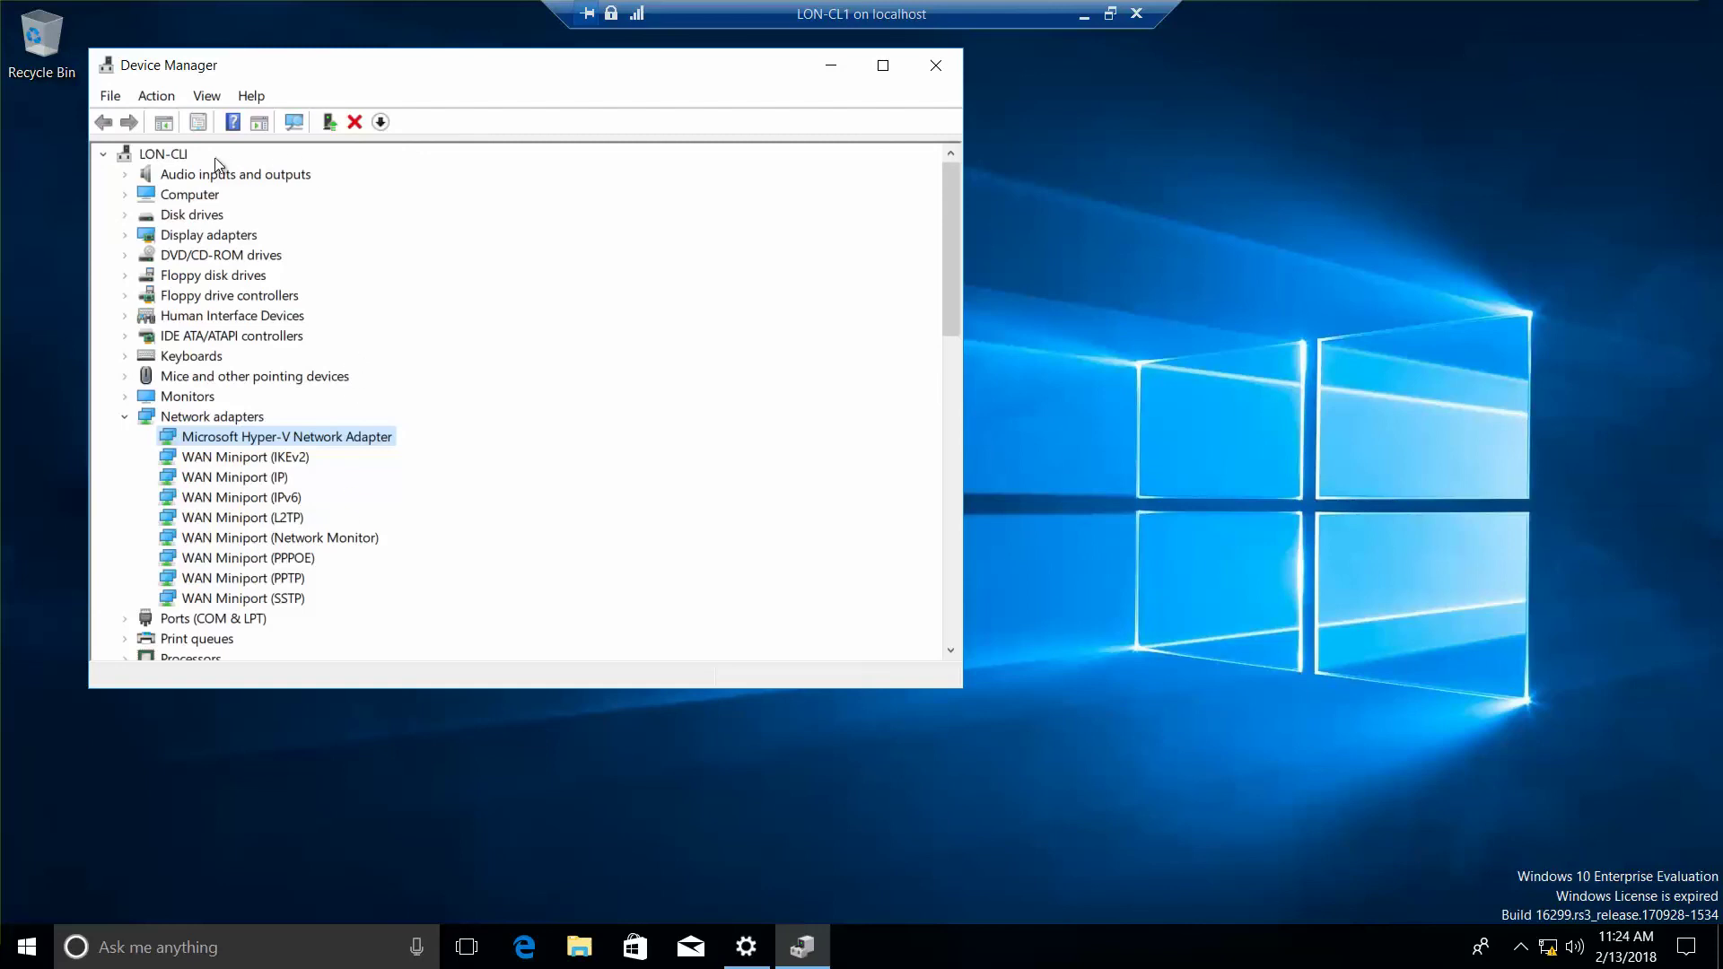
{"action": "left_click", "coordinate": [176, 160]}
{"action": "right_click", "coordinate": [177, 160]}
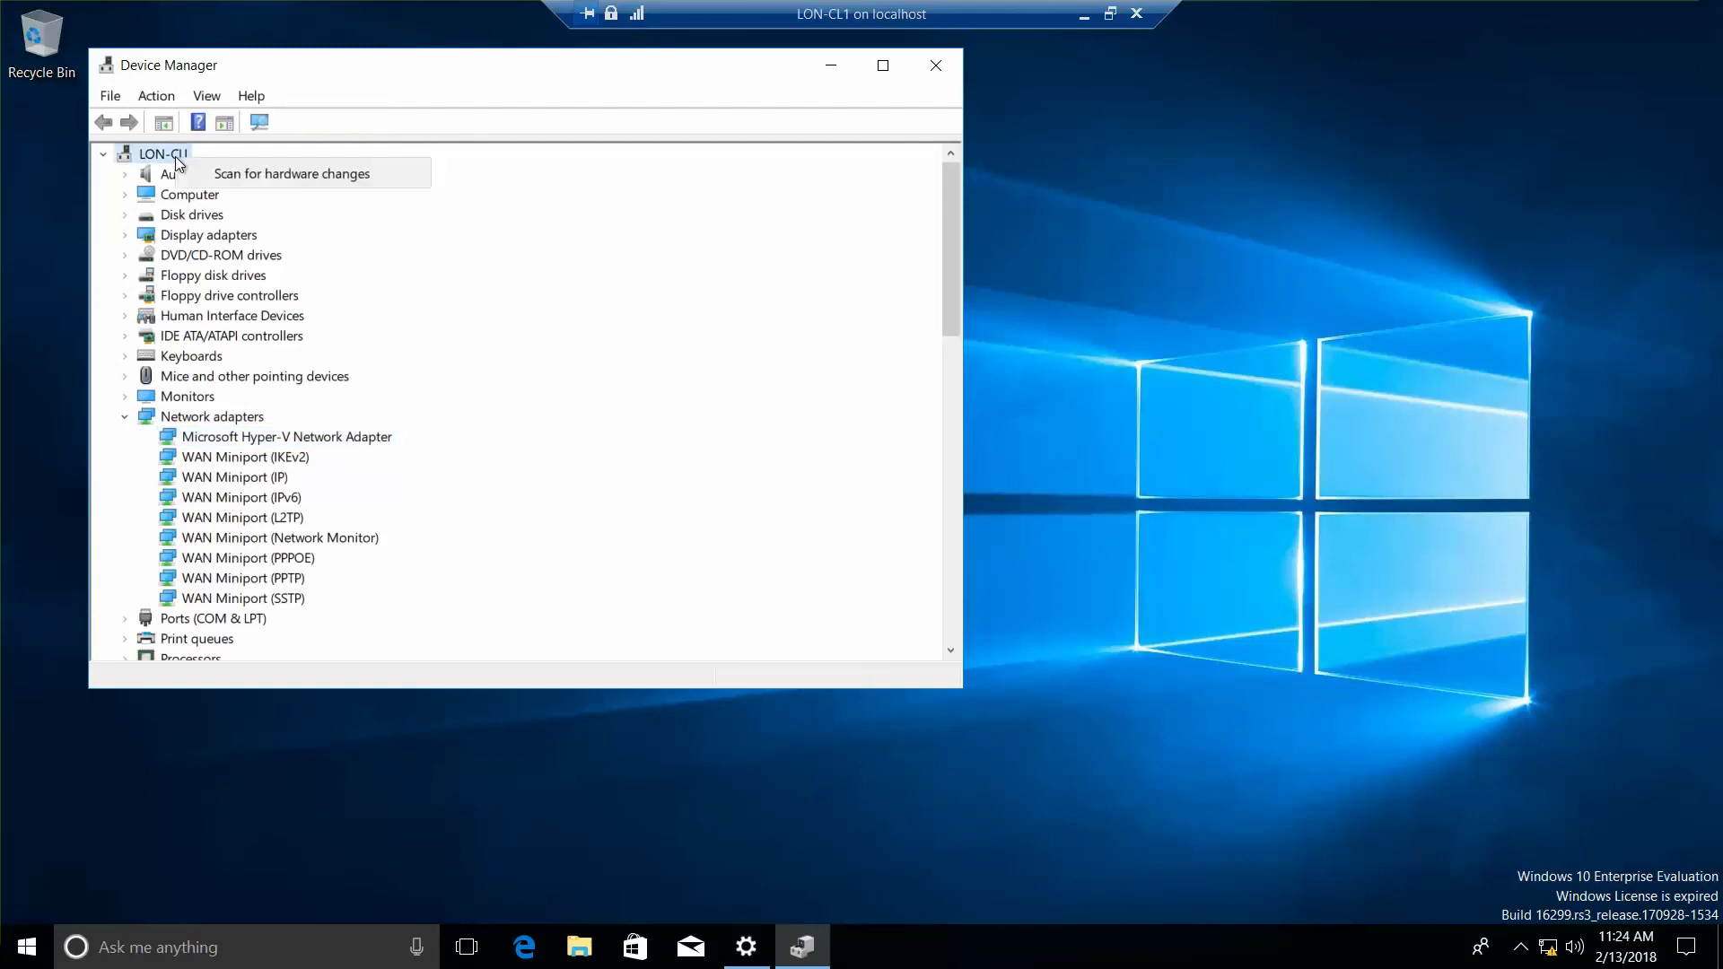
{"action": "left_click", "coordinate": [456, 266]}
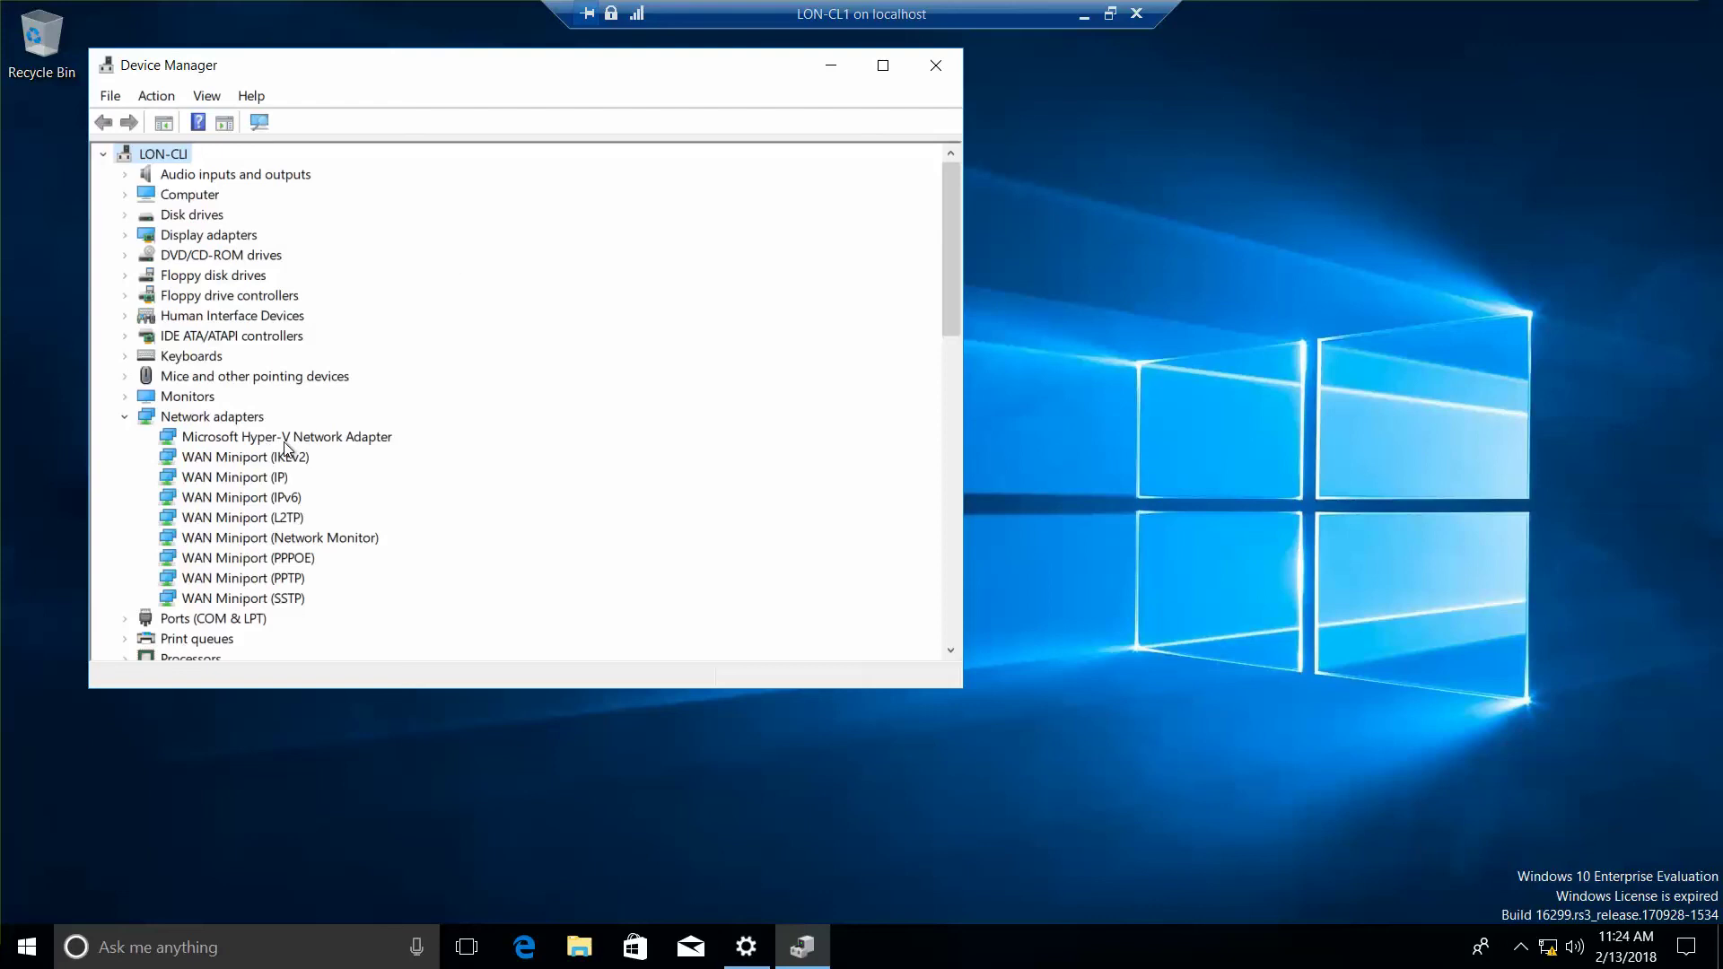
{"action": "left_click", "coordinate": [937, 65]}
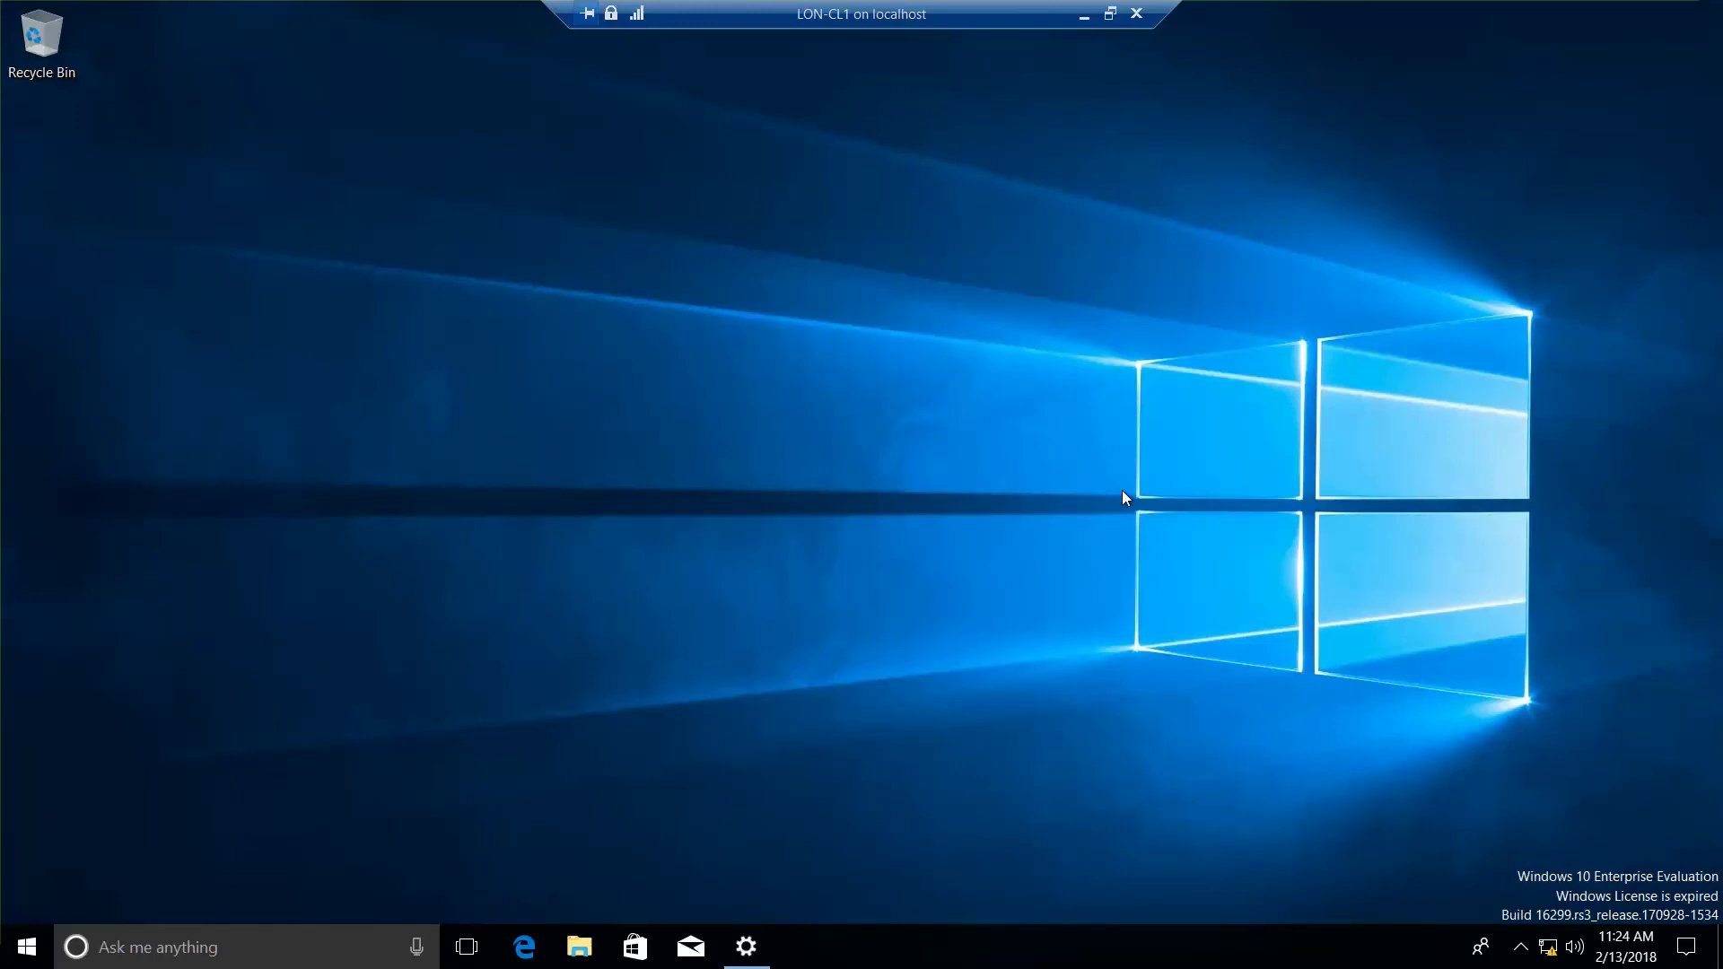
Reach the Network Connections list via Network & Internet settings and Network and Sharing Center.
{"action": "right_click", "coordinate": [1558, 955]}
{"action": "left_click", "coordinate": [1541, 933]}
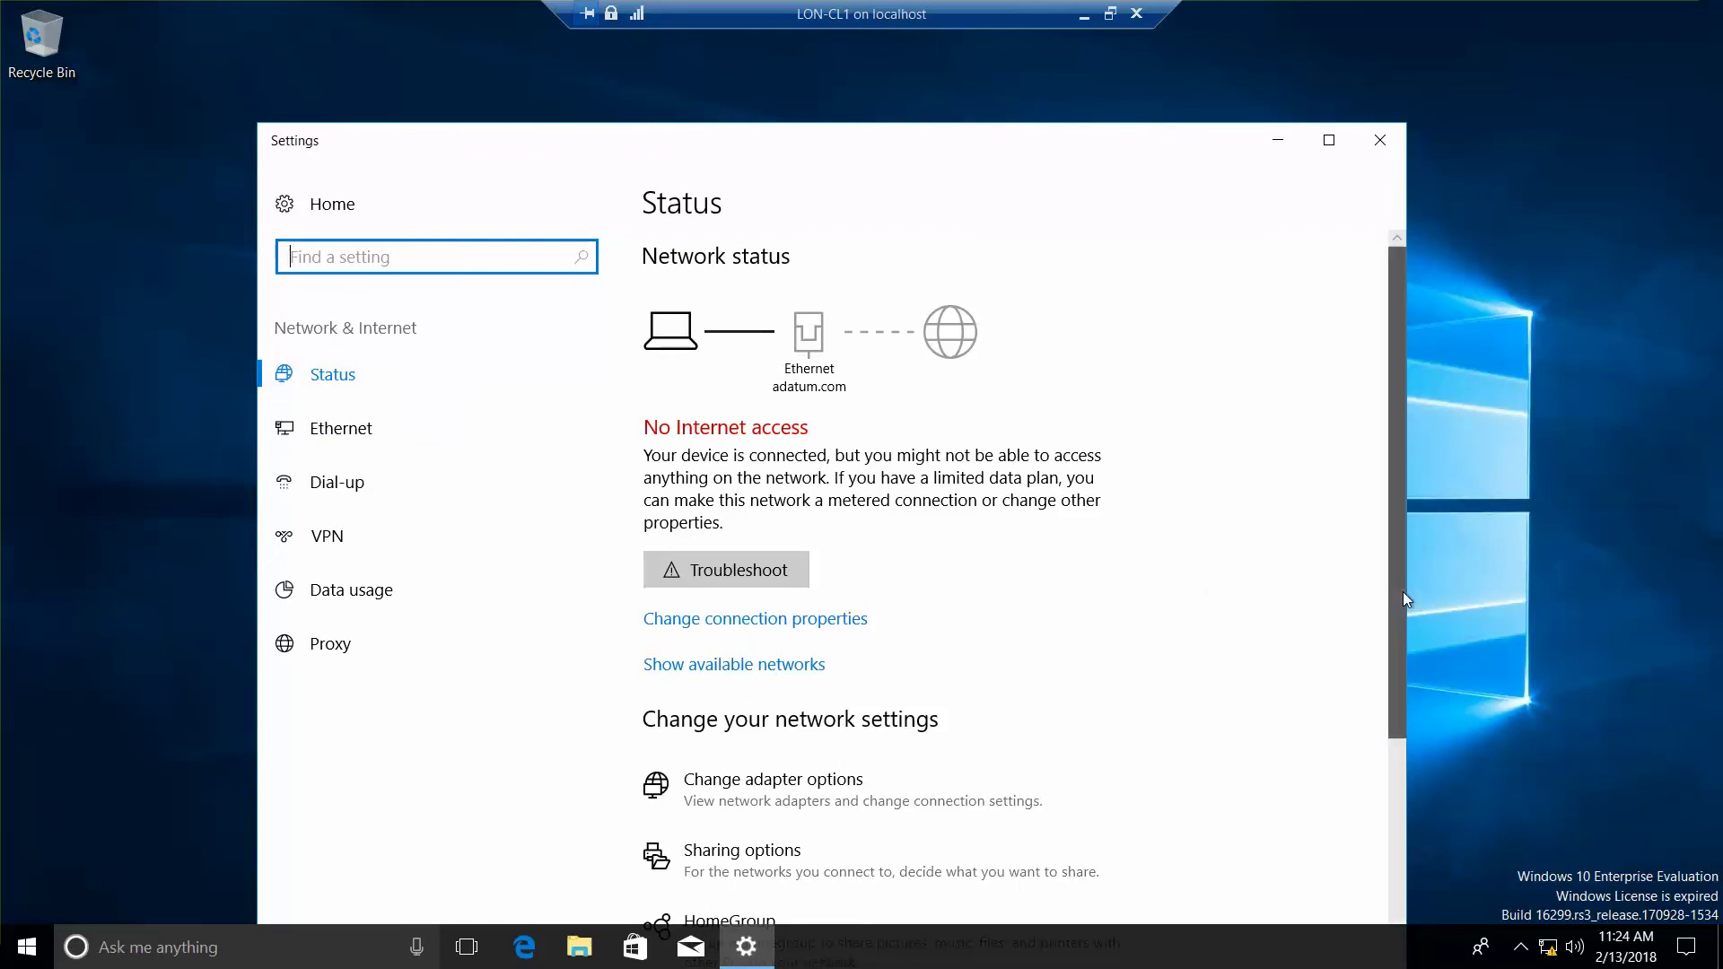
{"action": "left_click_drag", "start_coordinate": [1403, 590], "coordinate": [1390, 812]}
{"action": "left_click", "coordinate": [696, 752]}
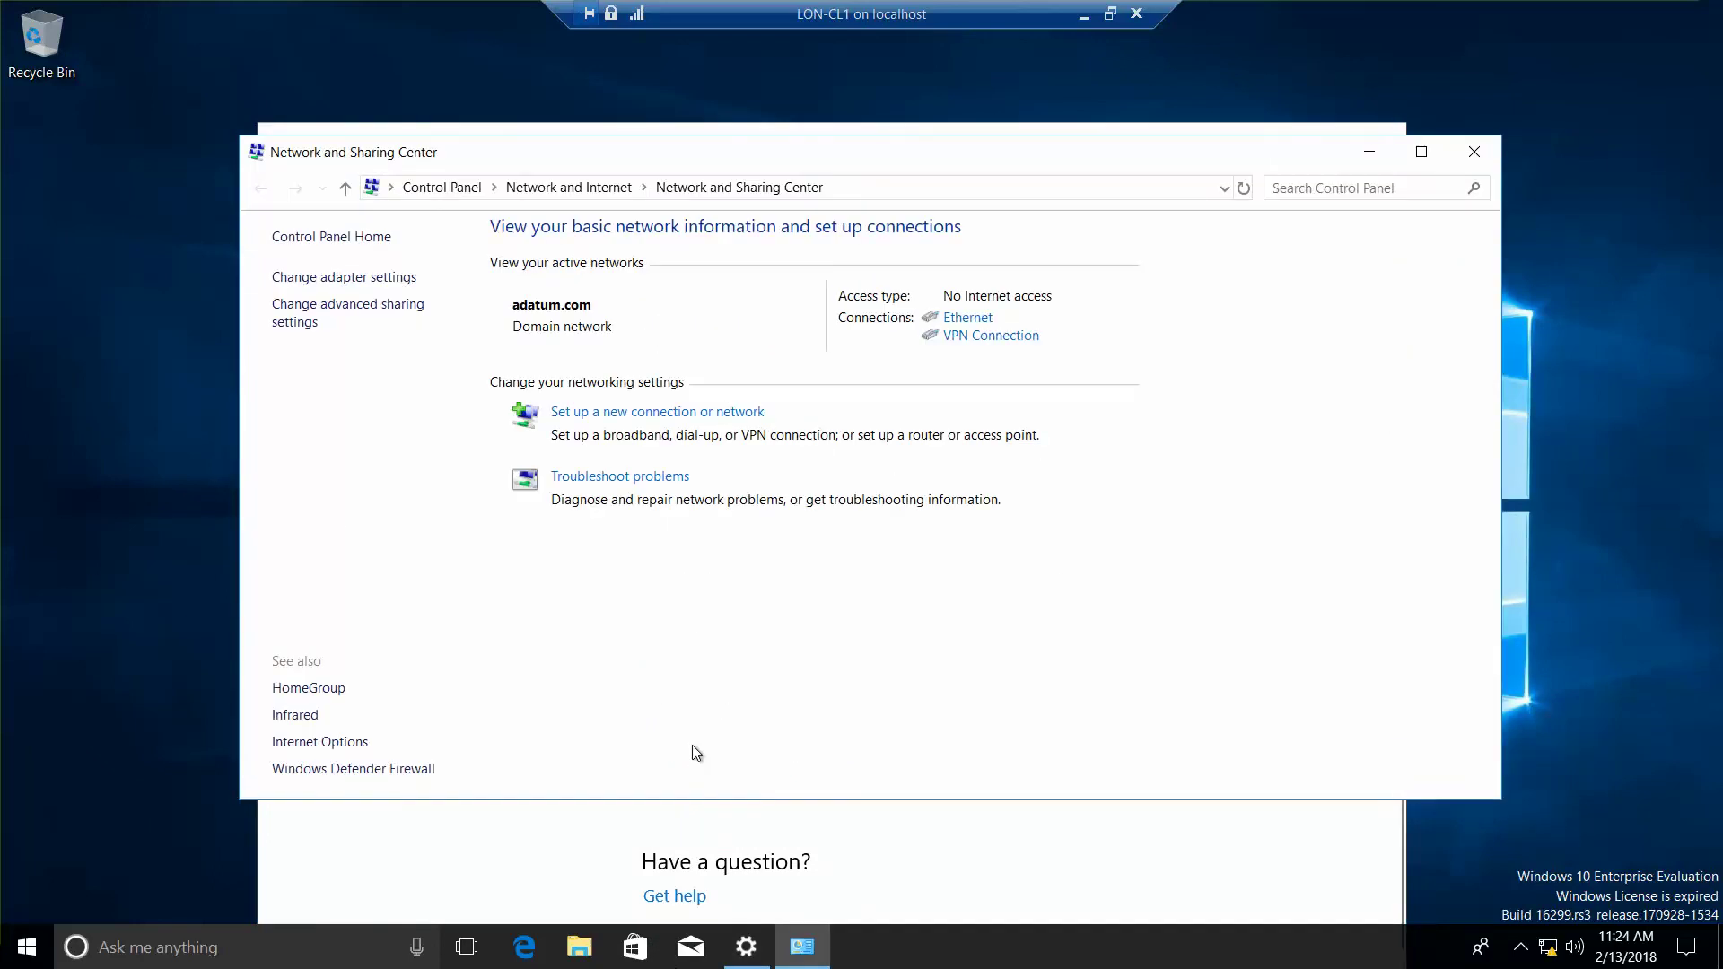
{"action": "left_click", "coordinate": [371, 282]}
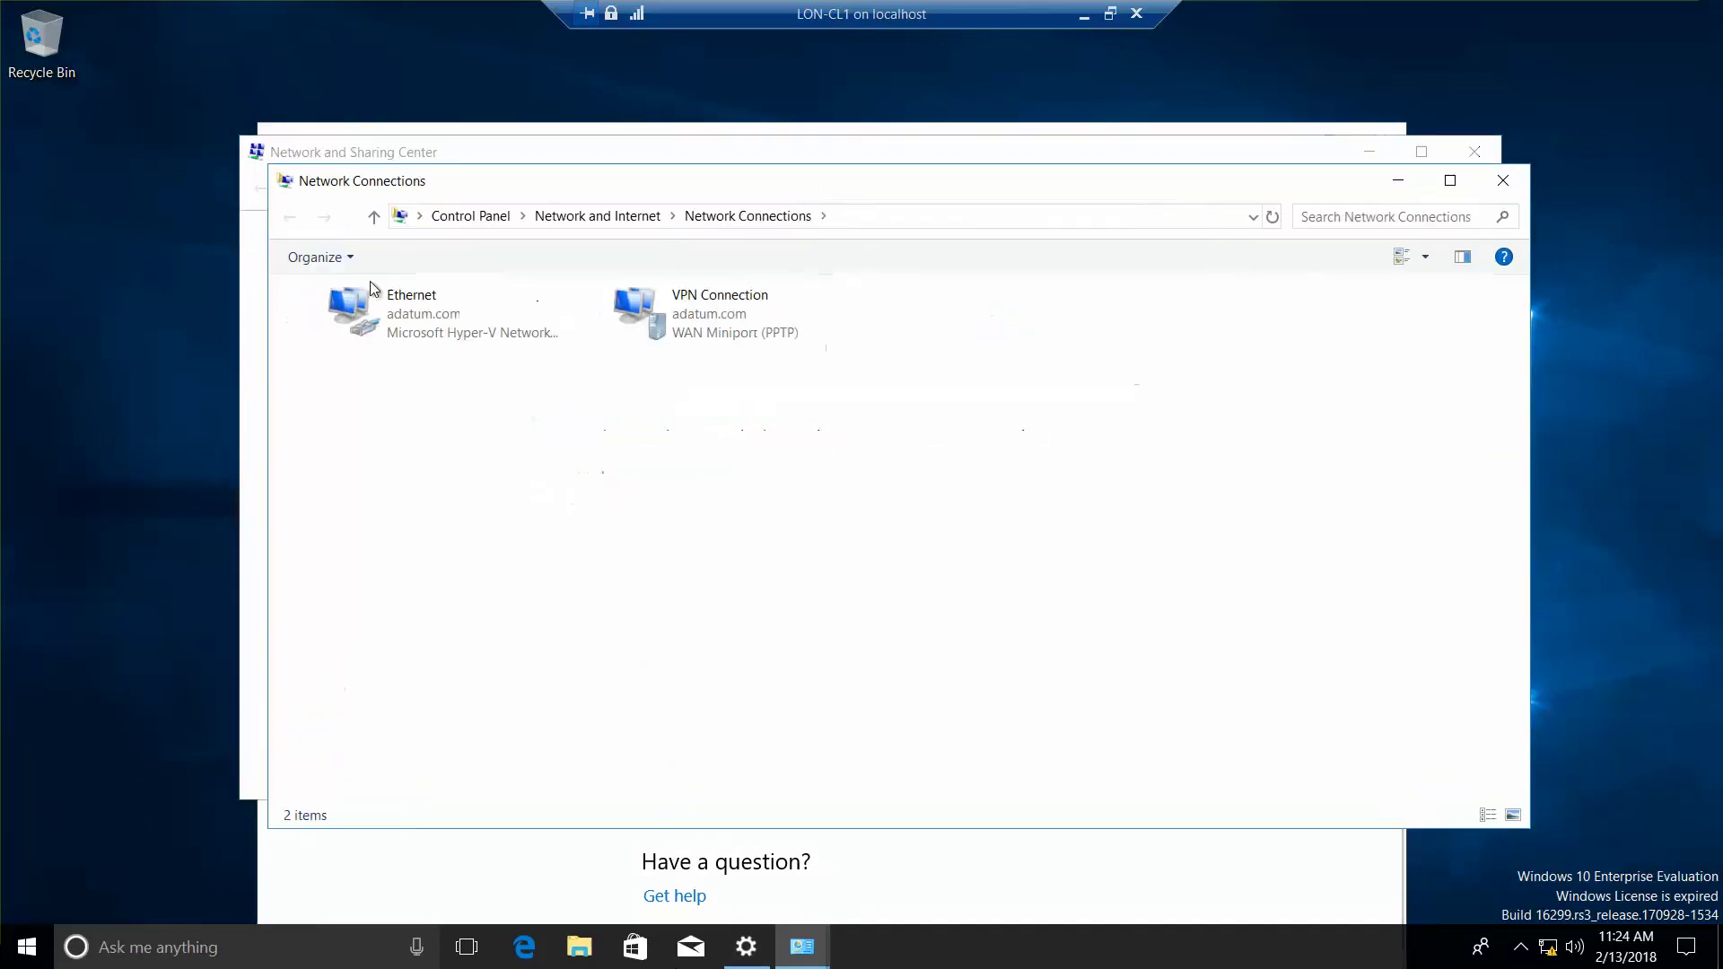
Review Ethernet's IPv4 settings (172.16.0.40, DNS 172.16.0.10) unchanged, then close Network Connections.
{"action": "left_click", "coordinate": [434, 334]}
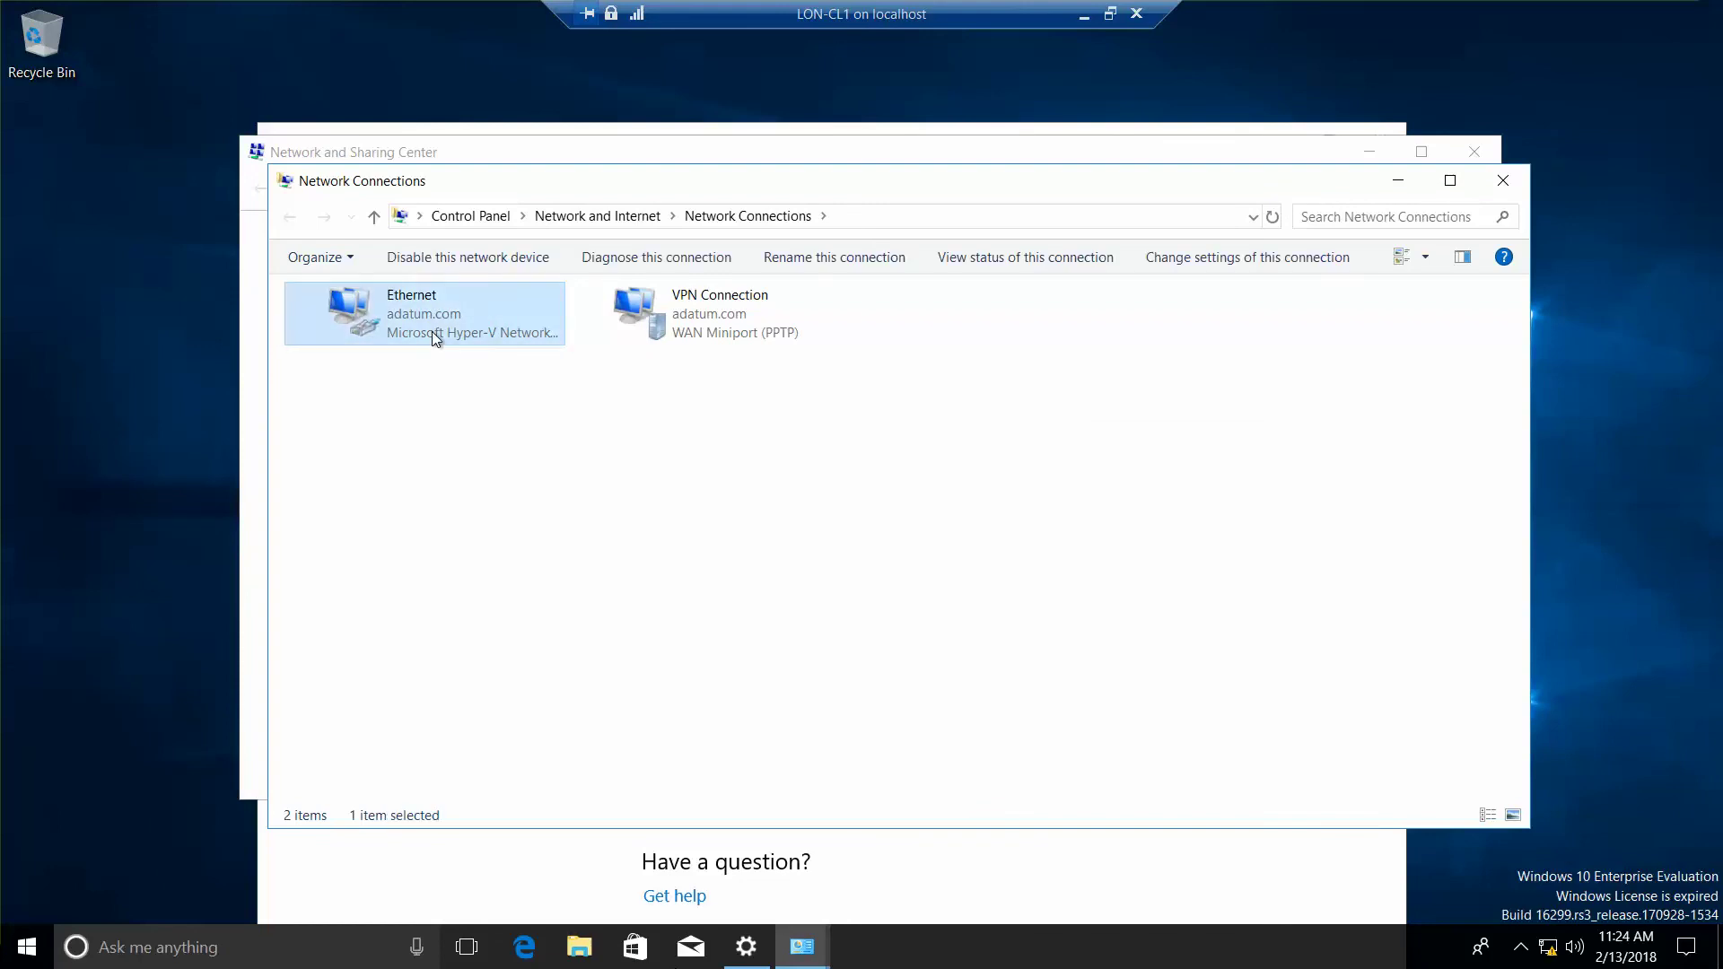
{"action": "right_click", "coordinate": [435, 336]}
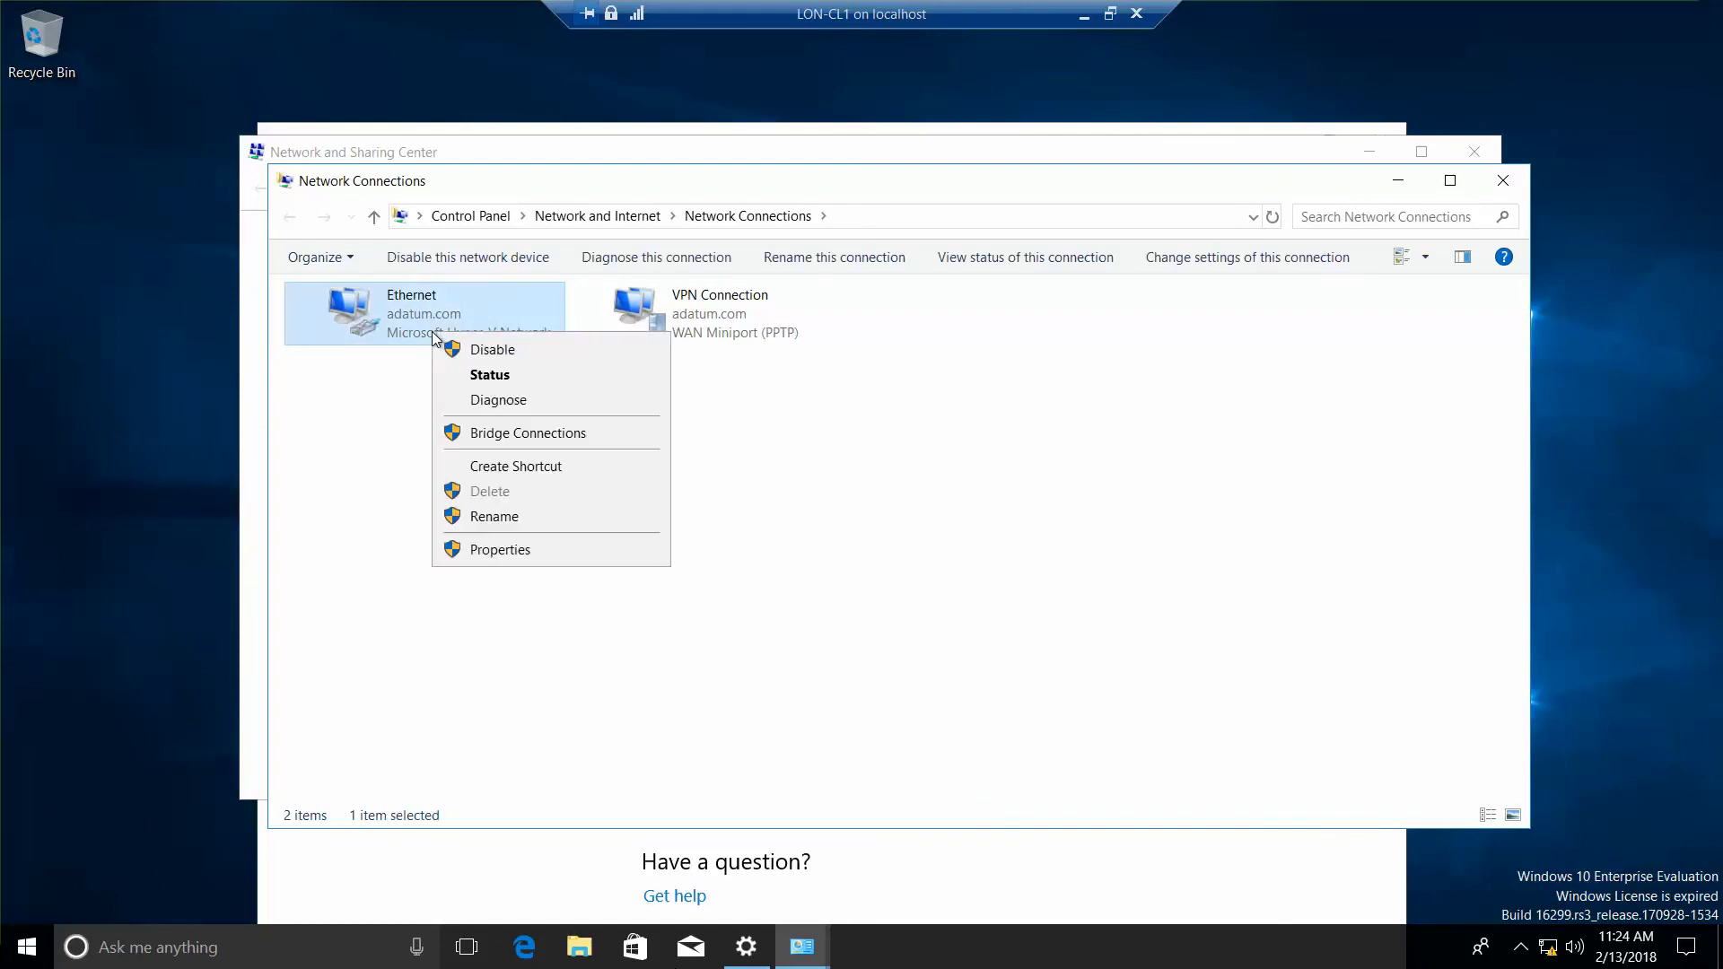
{"action": "left_click", "coordinate": [493, 548]}
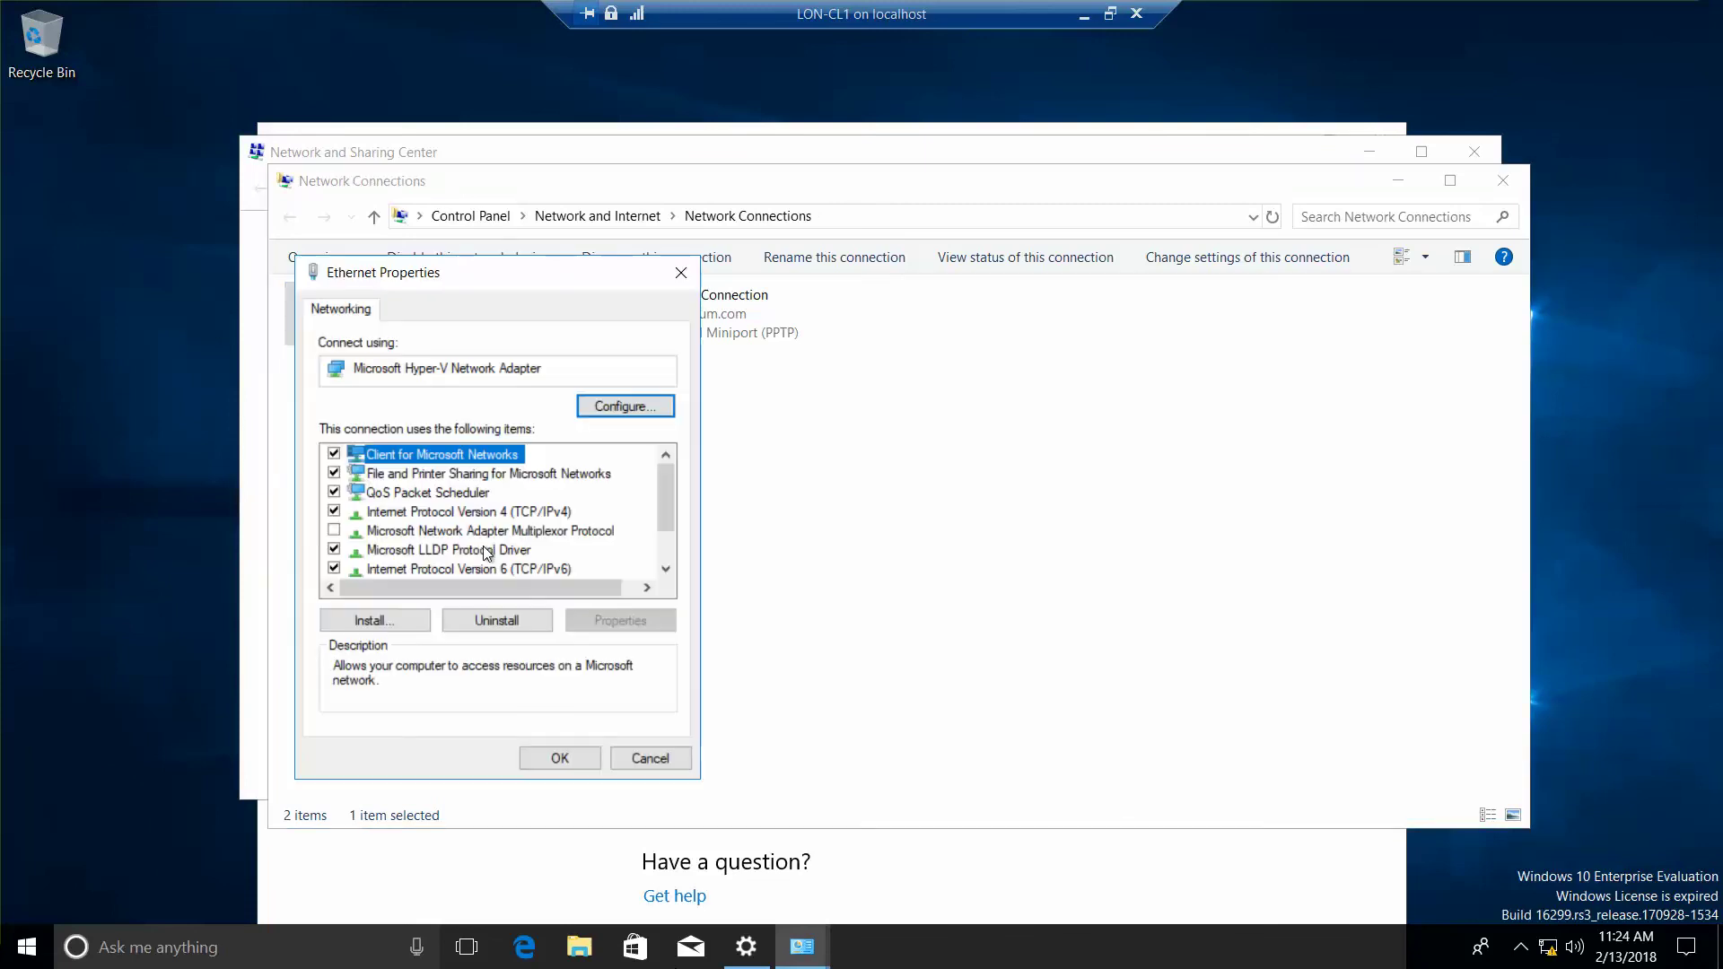
{"action": "left_click", "coordinate": [549, 529]}
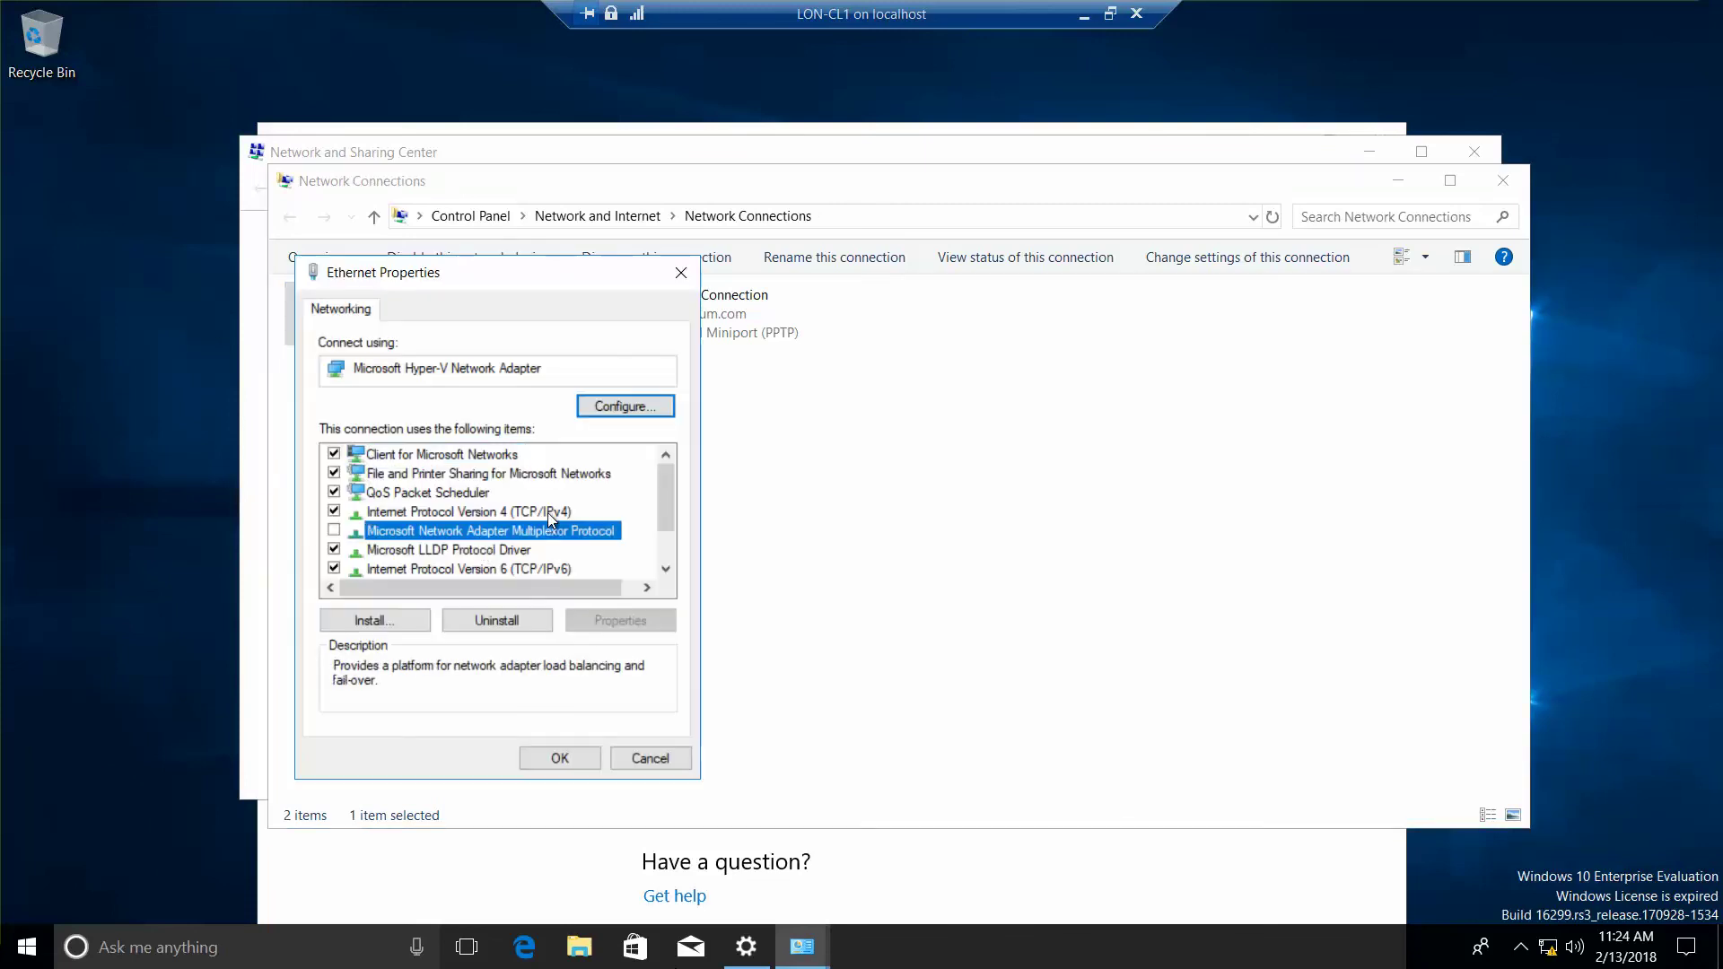
{"action": "left_click", "coordinate": [547, 512]}
{"action": "left_click", "coordinate": [606, 618]}
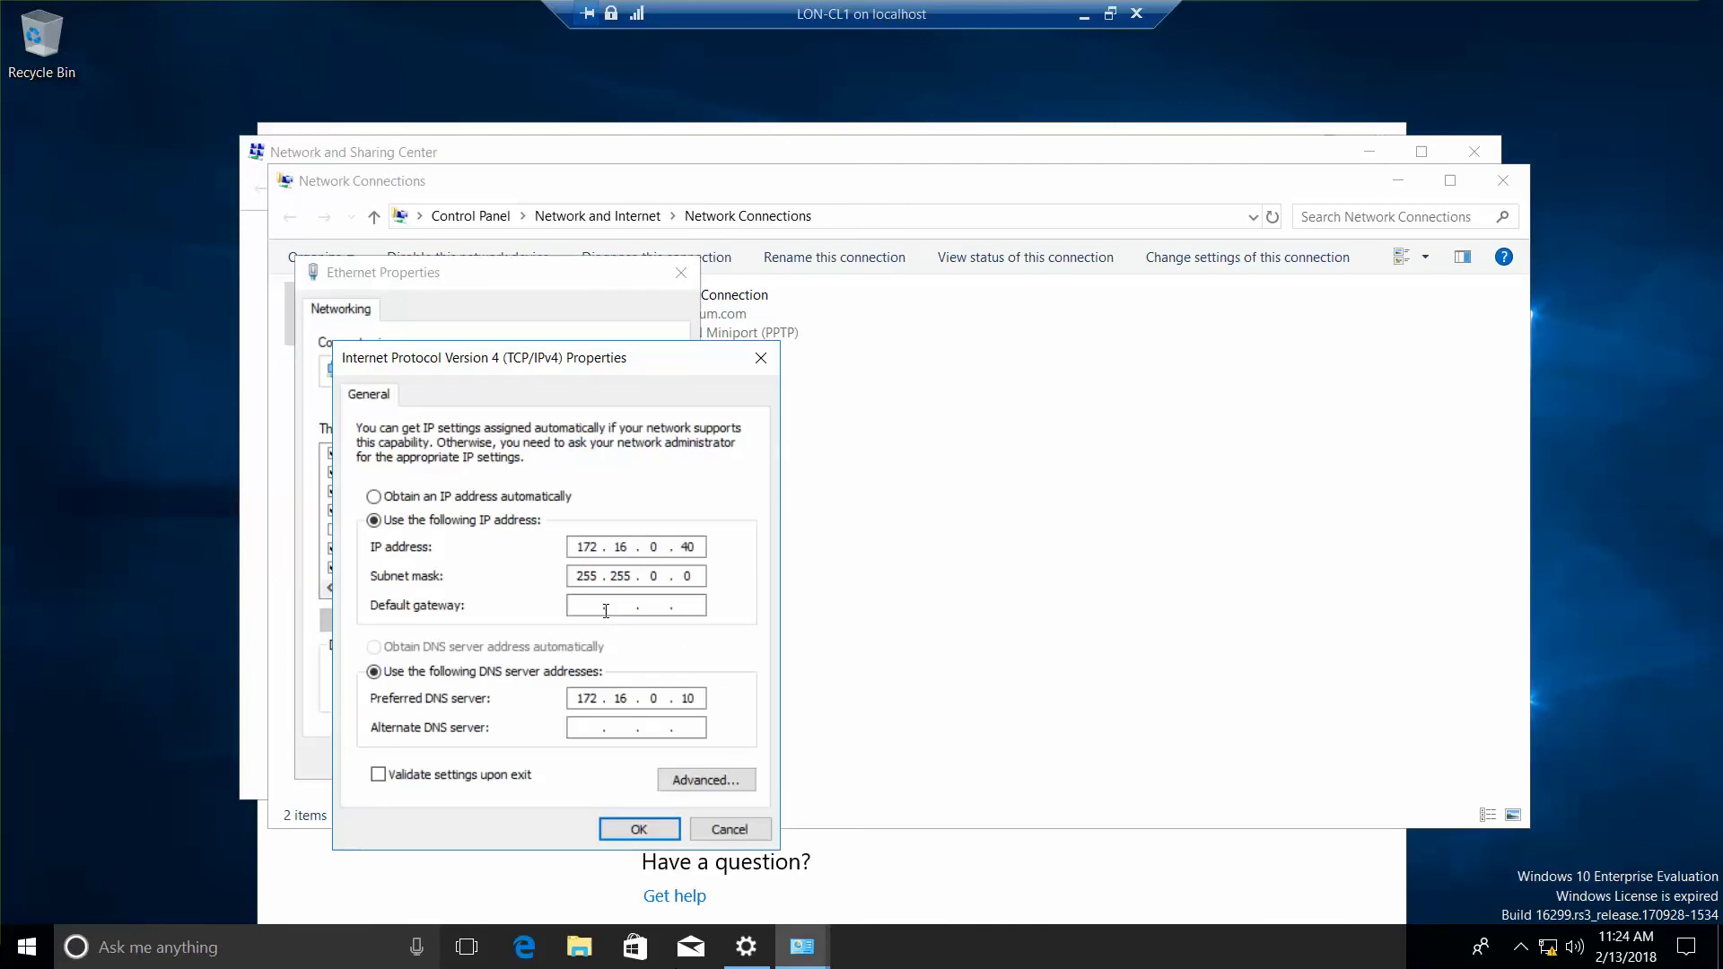
{"action": "left_click", "coordinate": [635, 828]}
{"action": "left_click", "coordinate": [560, 759]}
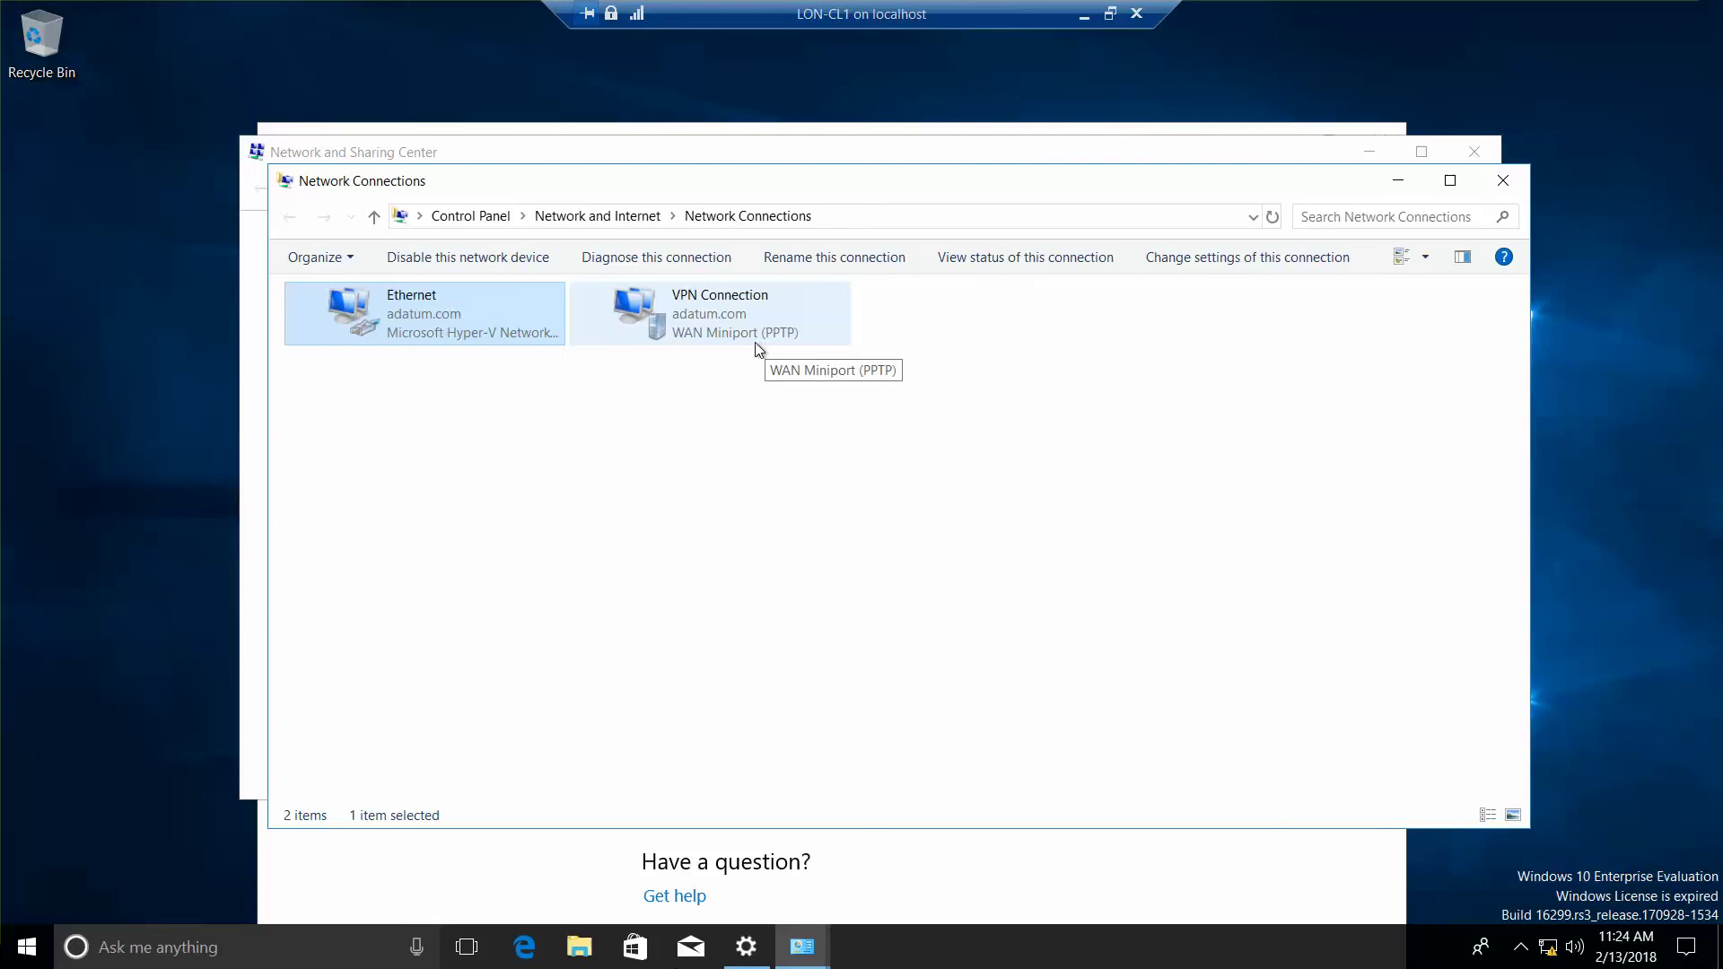
{"action": "left_click", "coordinate": [1504, 181]}
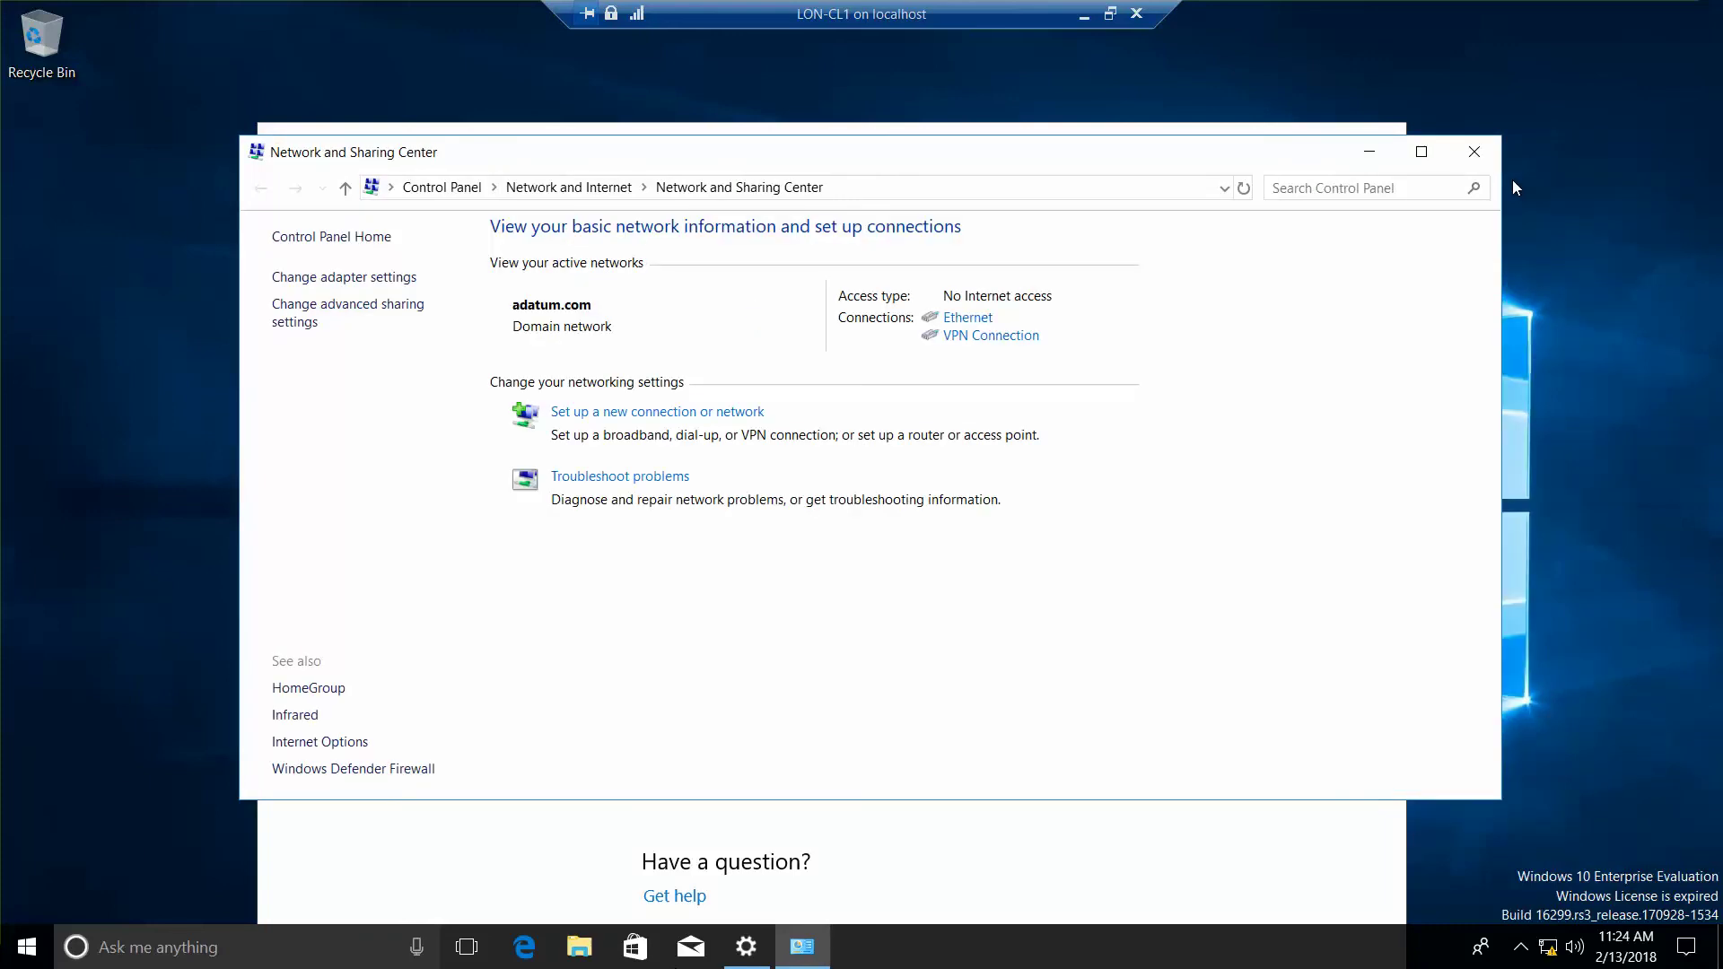
Reopen Network & Internet settings from the tray and view the VPN page showing Connected.
{"action": "left_click", "coordinate": [1480, 155]}
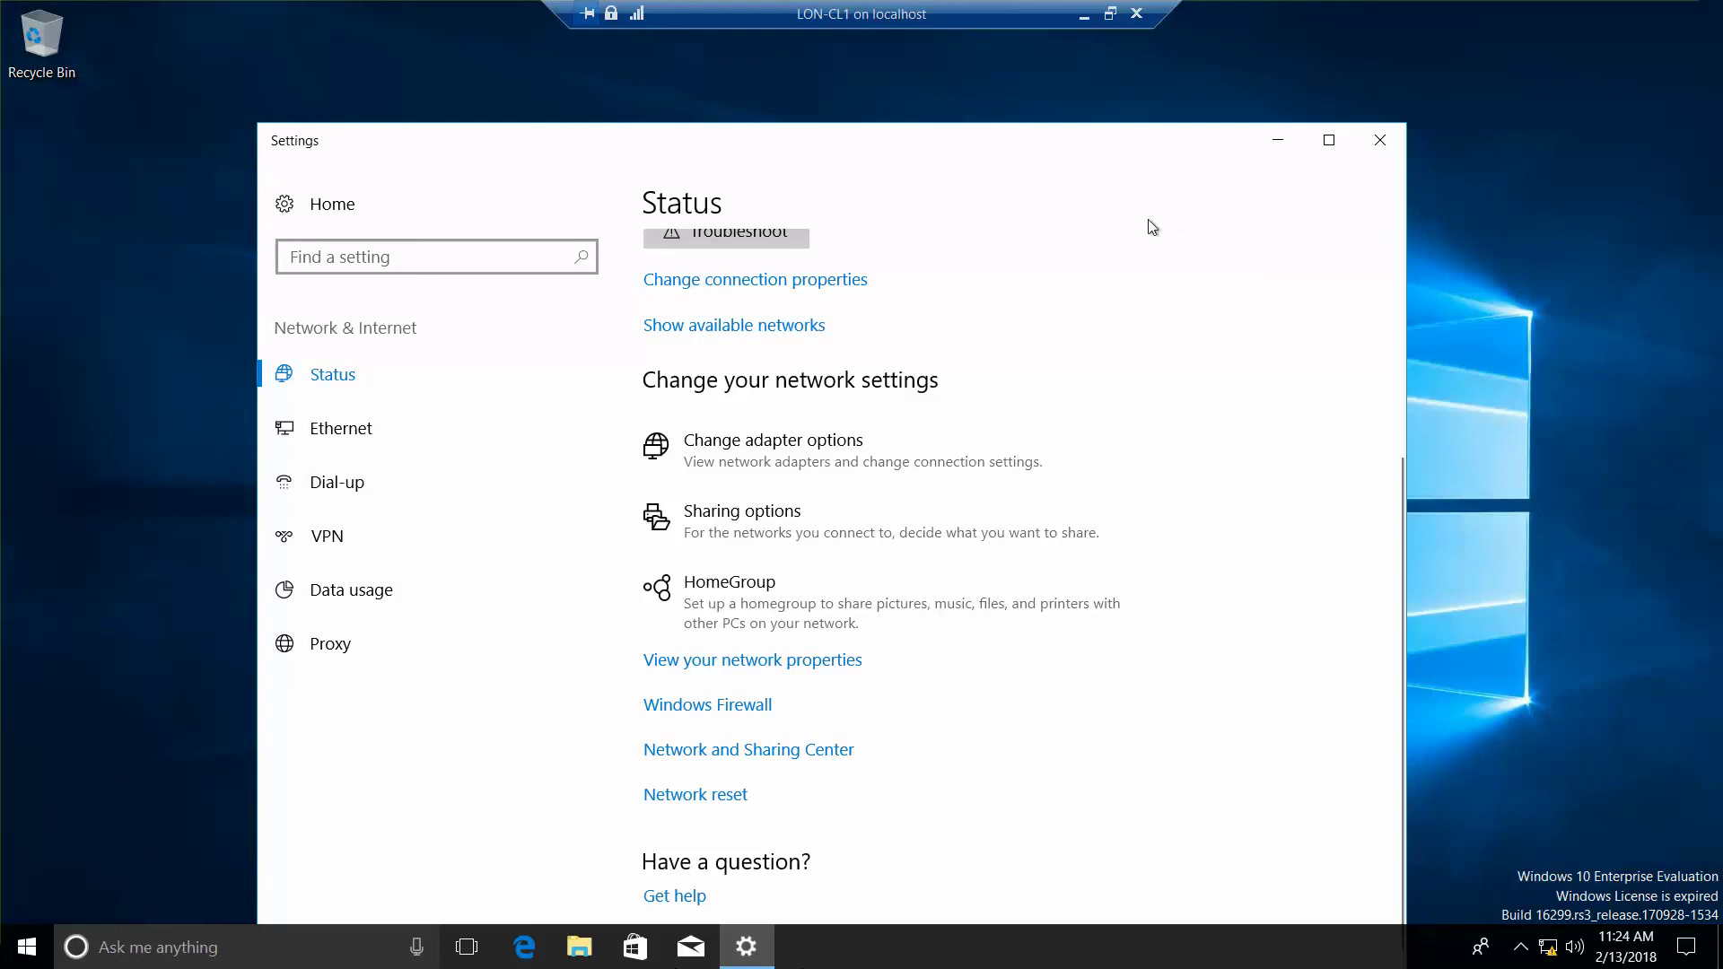
{"action": "left_click", "coordinate": [1382, 144]}
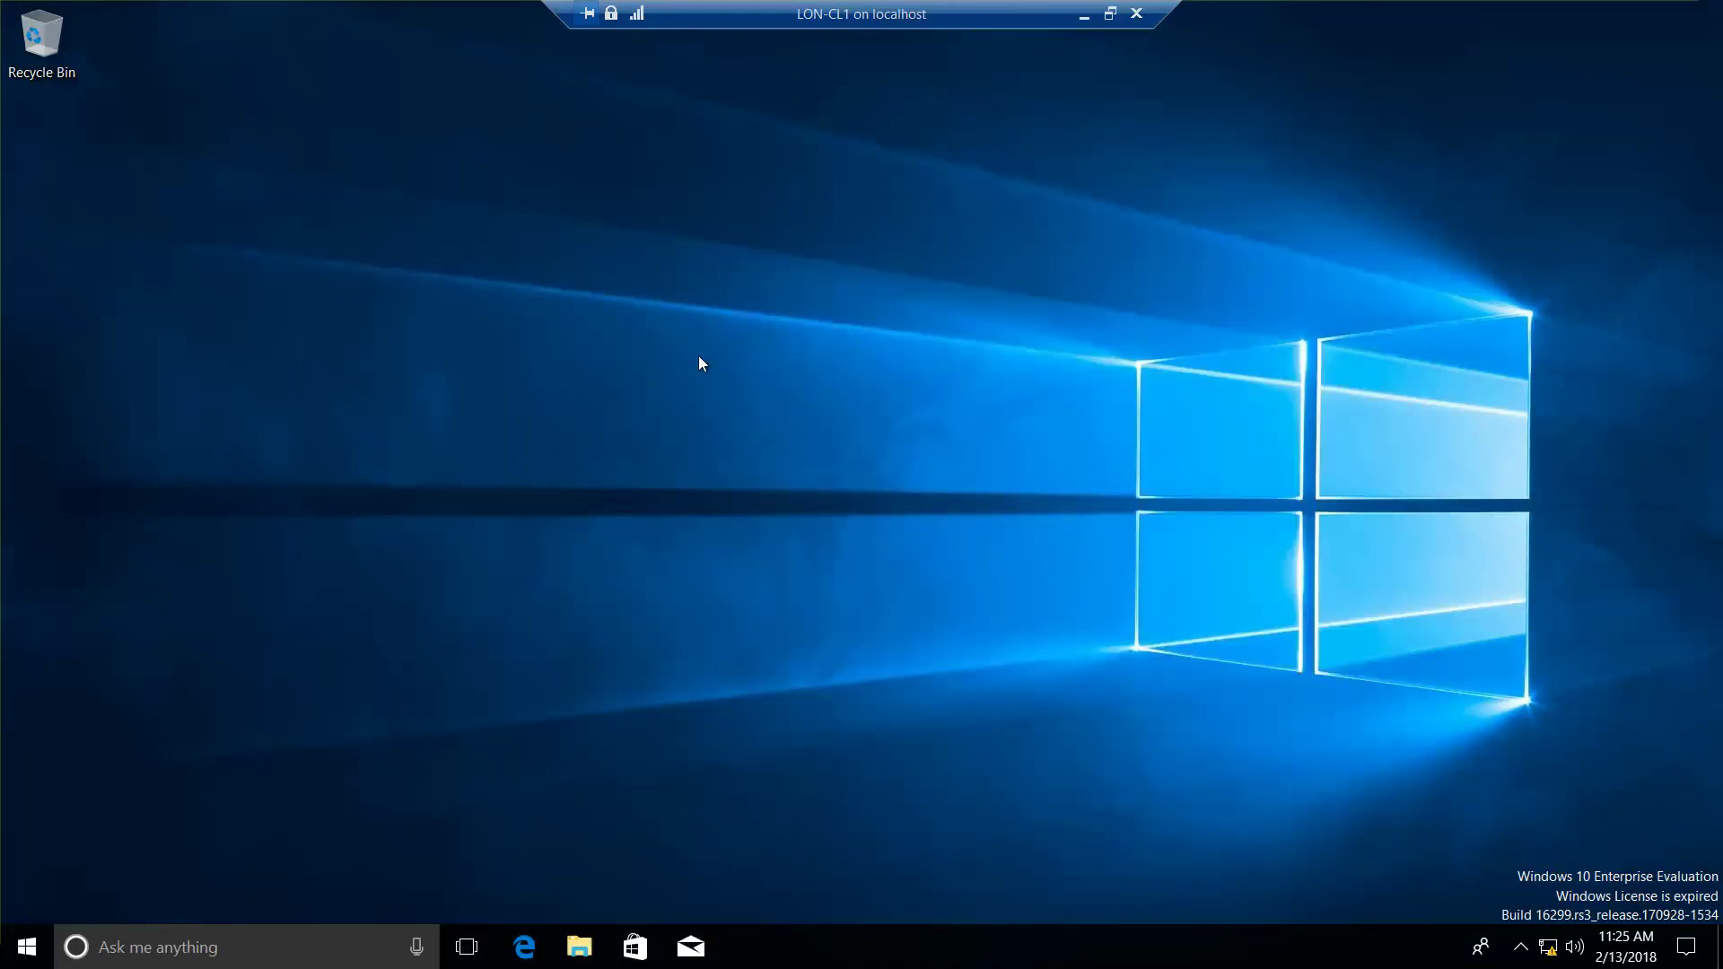
{"action": "right_click", "coordinate": [1548, 946]}
{"action": "left_click", "coordinate": [1536, 919]}
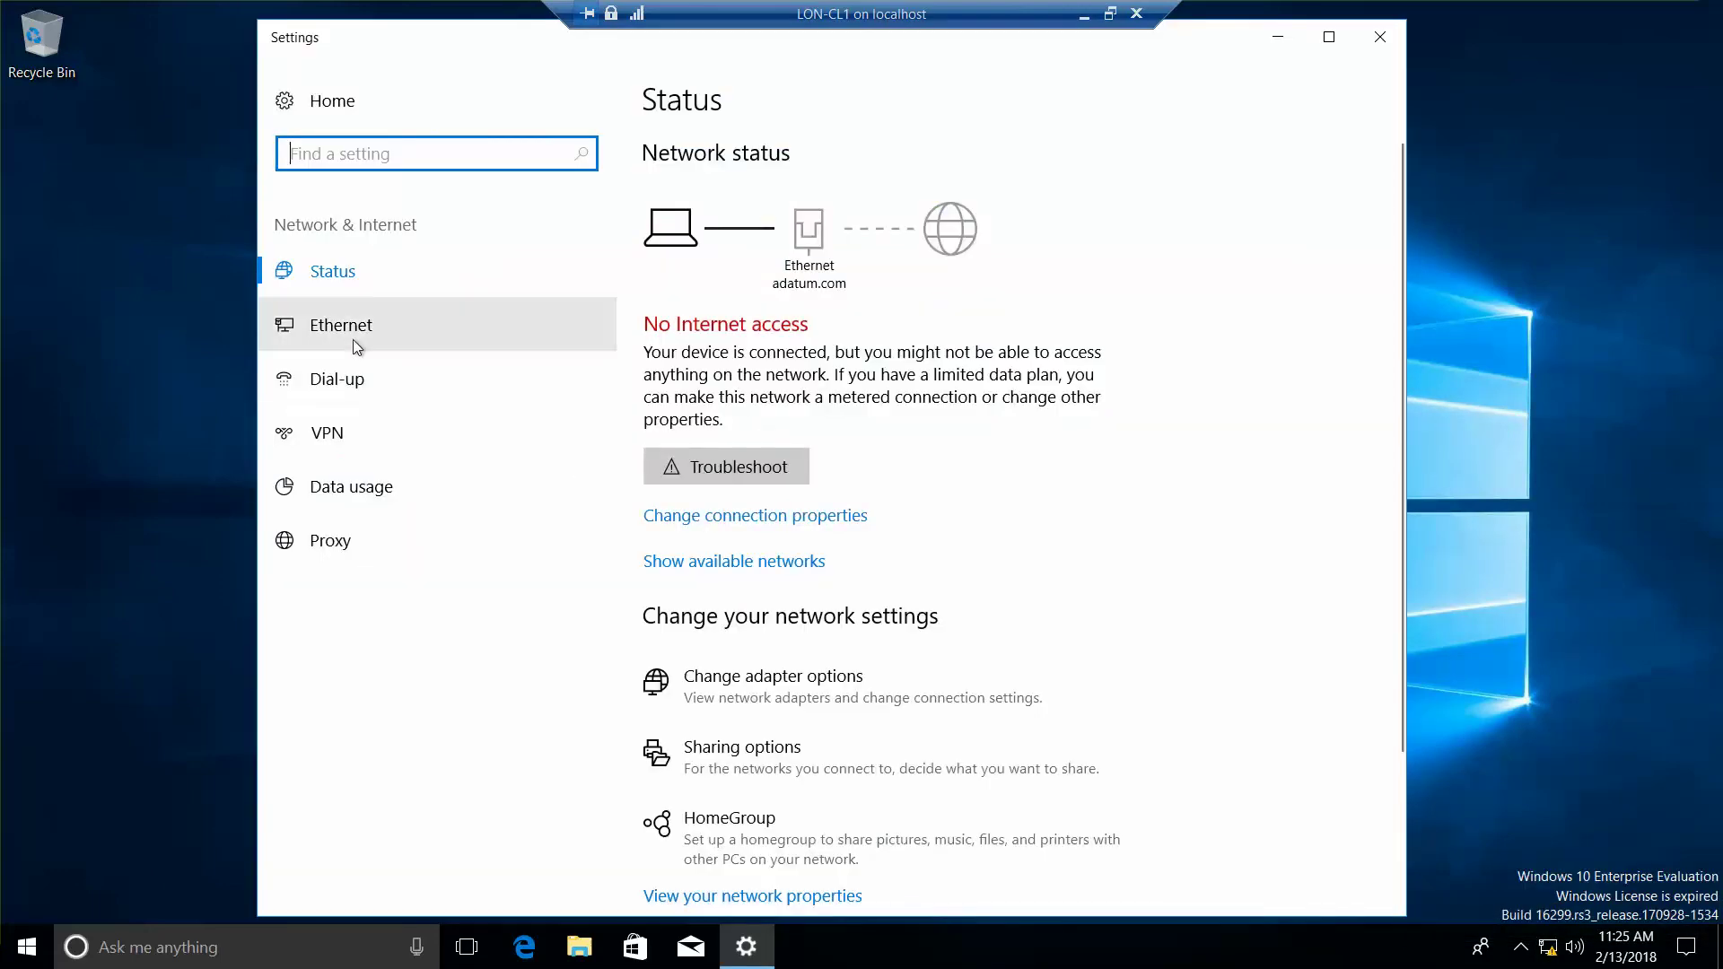
{"action": "left_click", "coordinate": [321, 433]}
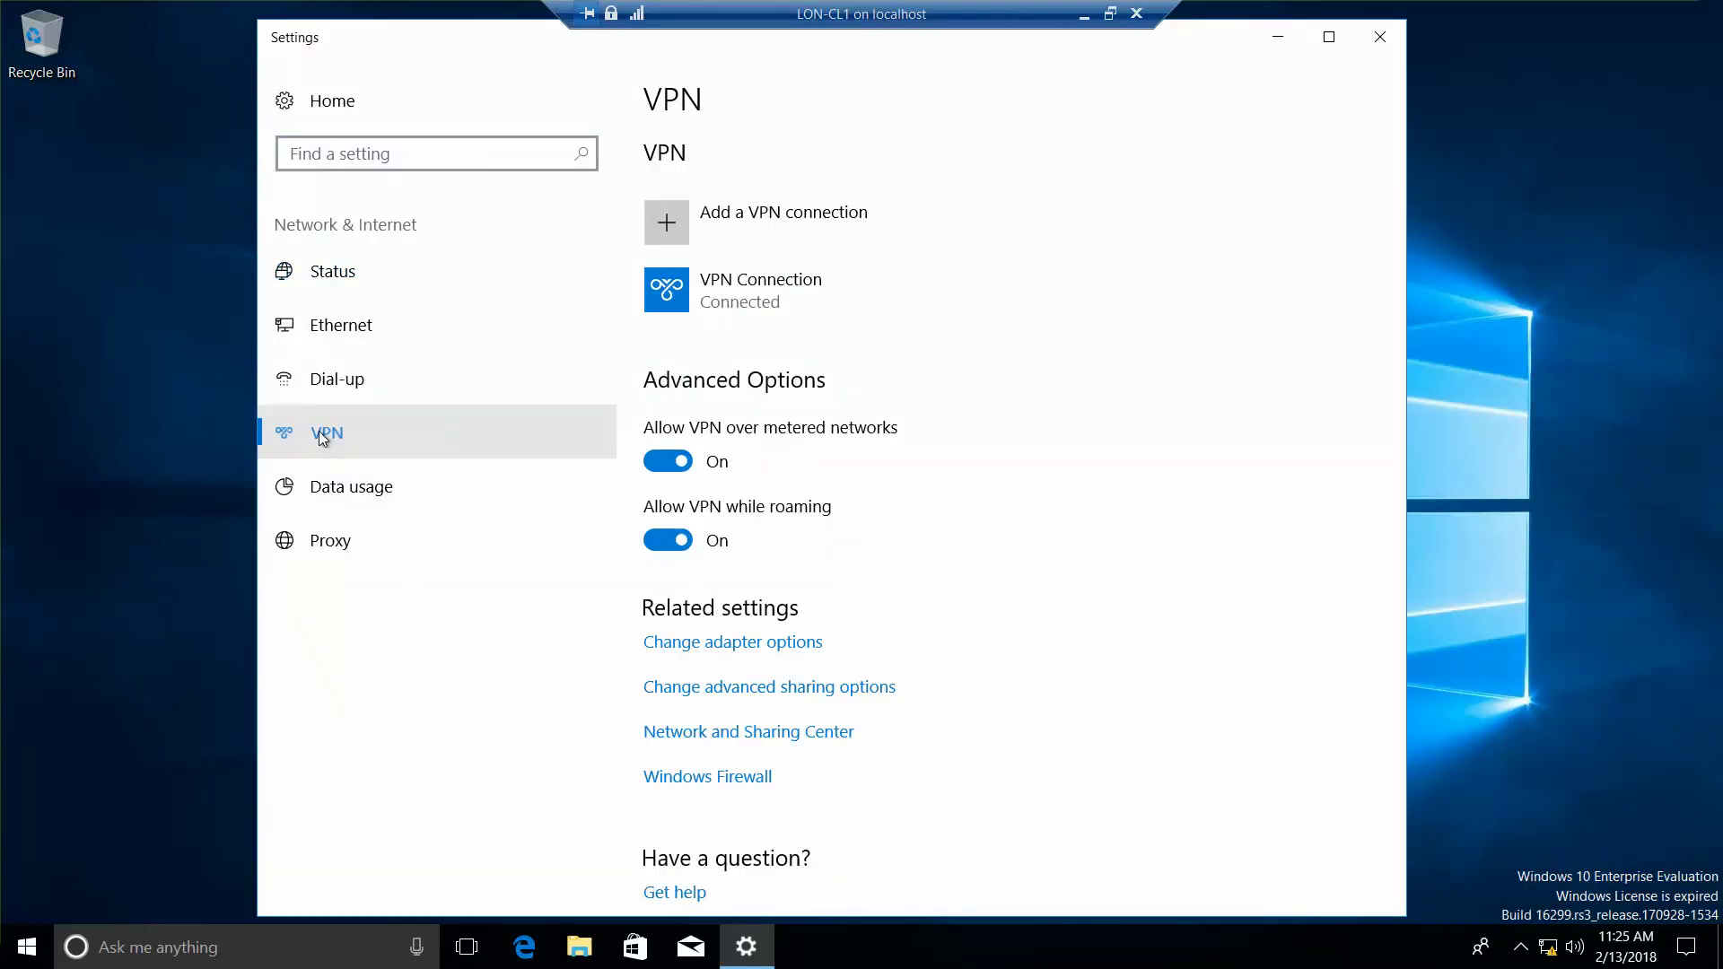